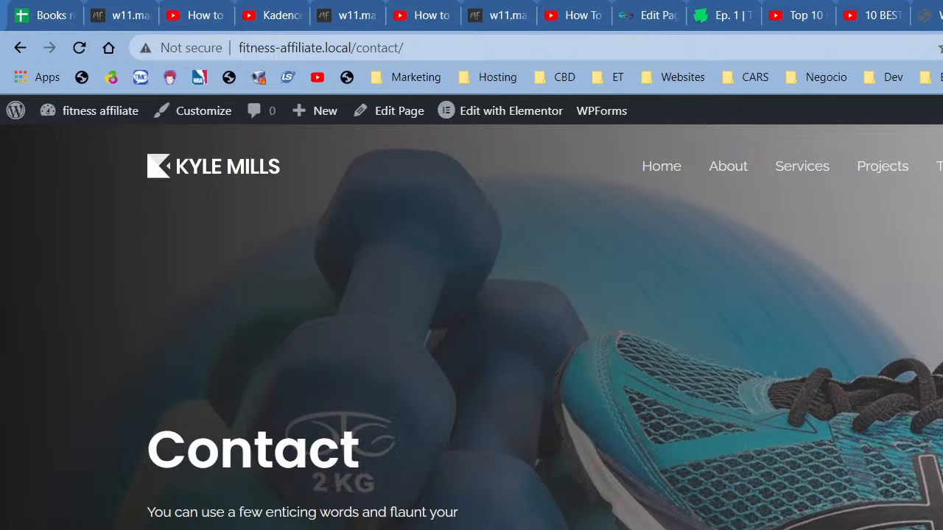
# Step: Switch to the YouTube channel tab and scroll down through it
pyautogui.hotkey('ctrl', 'Tab')
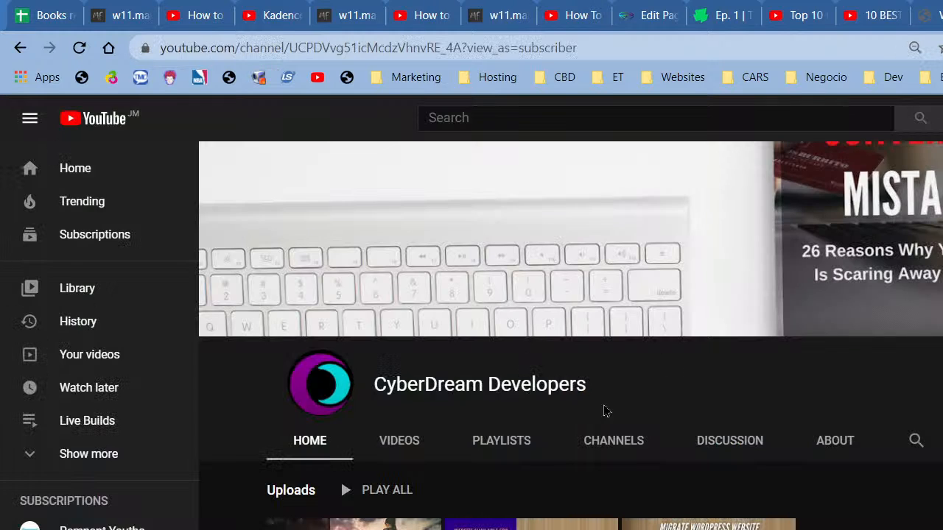
pyautogui.scroll(-2, 350, 506)
pyautogui.moveTo(332, 388)
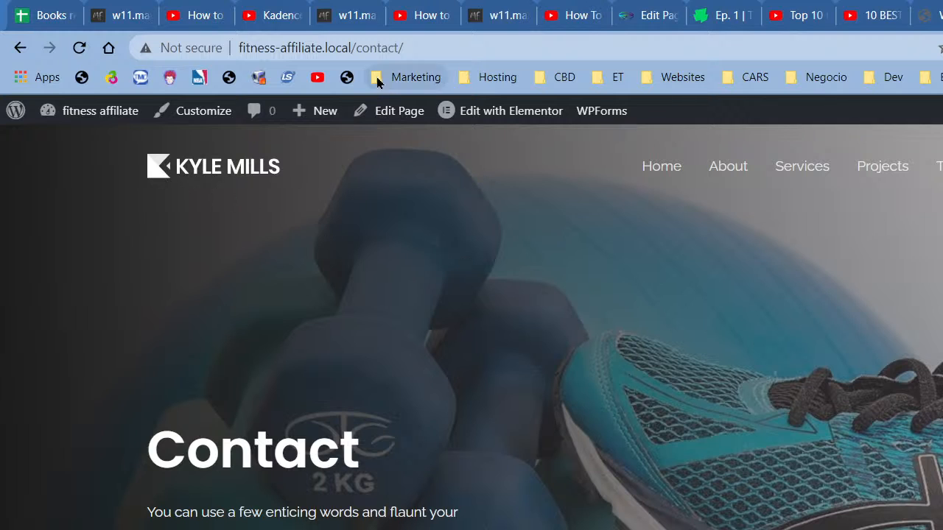
# Step: Edit the site's web address and scroll through the fitness-affiliate.local page
pyautogui.click(264, 45)
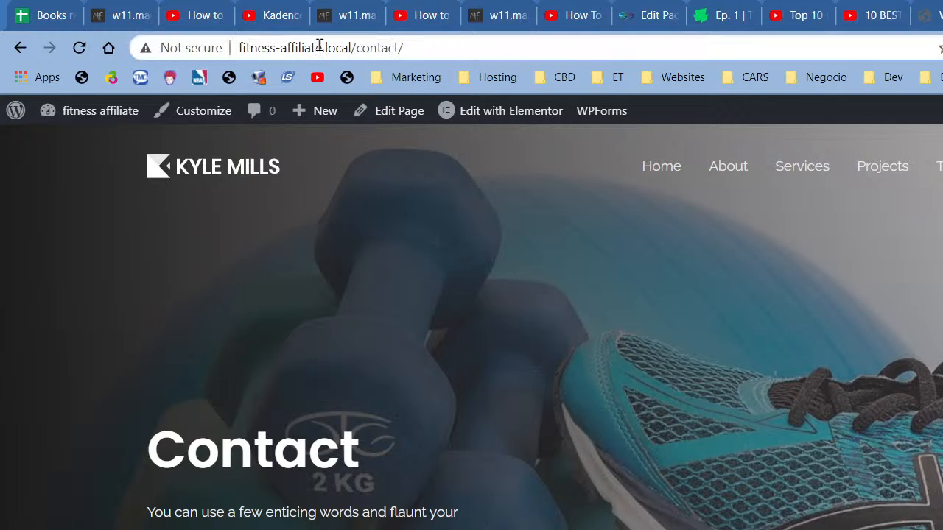
pyautogui.click(342, 47)
pyautogui.scroll(-7, 637, 277)
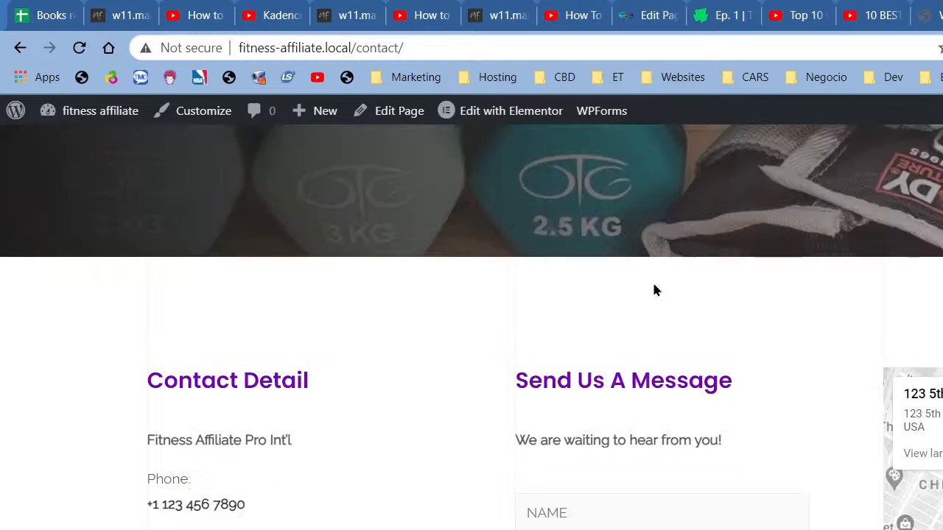
pyautogui.scroll(7, 653, 289)
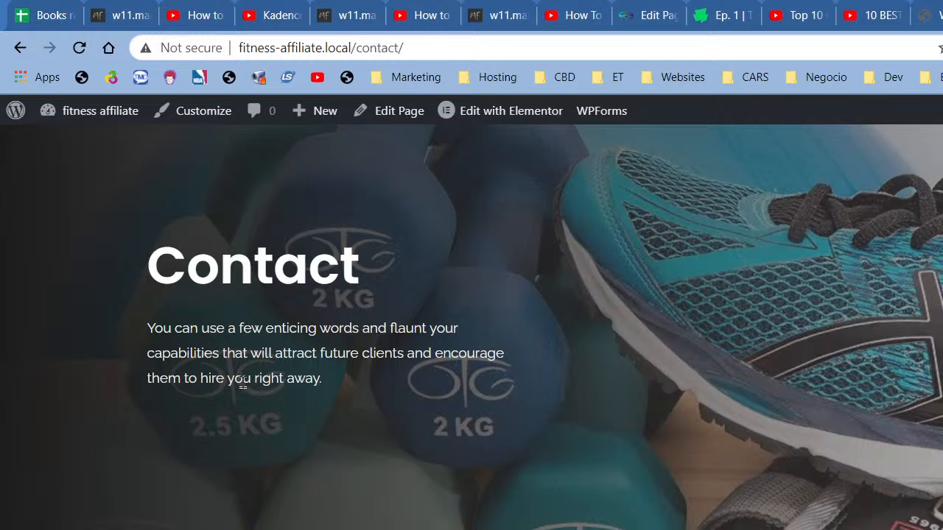
pyautogui.scroll(-5, 753, 401)
pyautogui.scroll(-4, 754, 405)
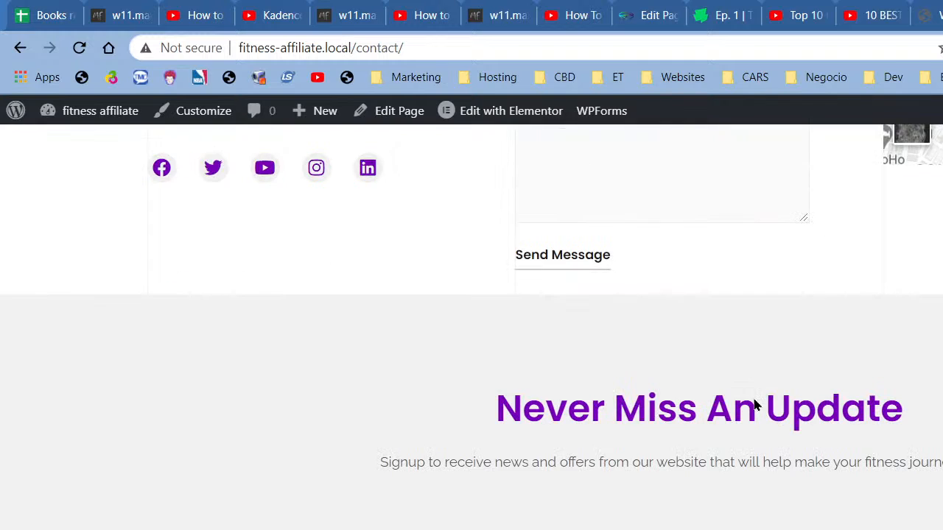
pyautogui.scroll(9, 753, 405)
pyautogui.scroll(4, 724, 402)
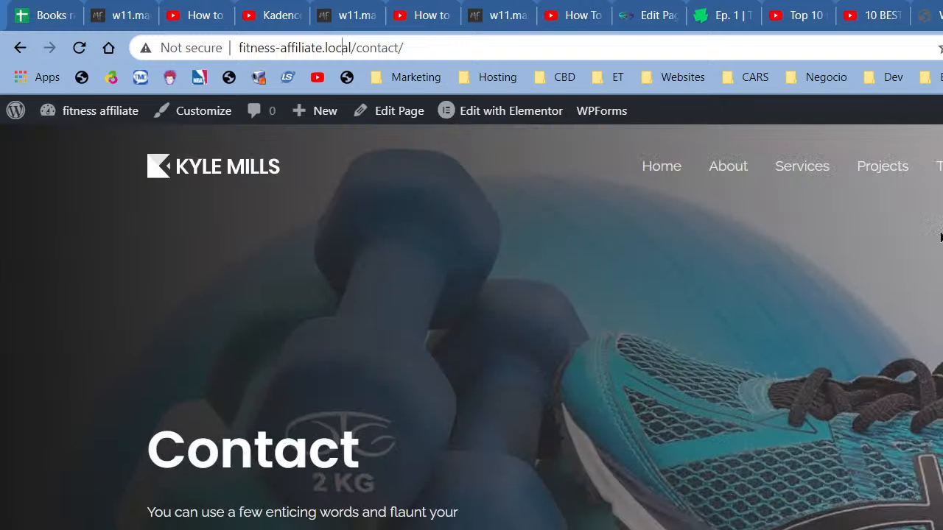
pyautogui.scroll(-3, 716, 298)
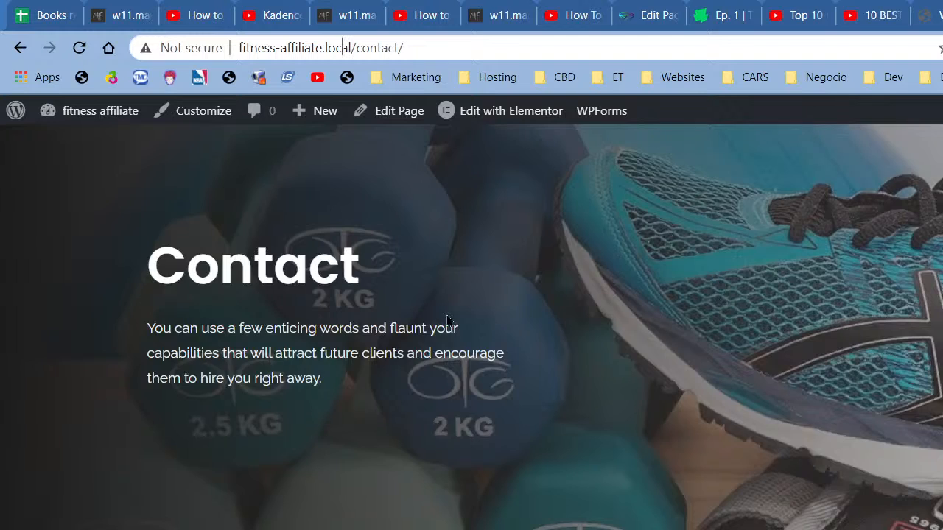
pyautogui.scroll(3, 447, 321)
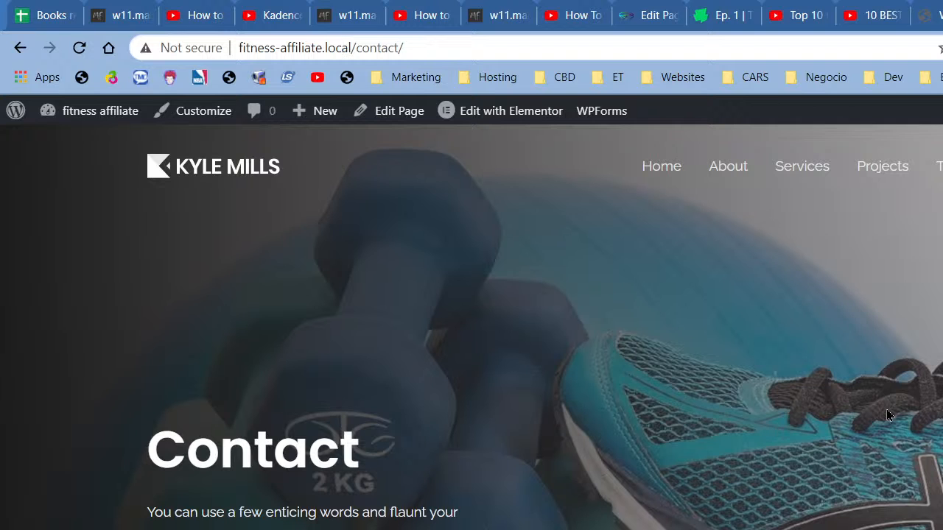
pyautogui.scroll(-6, 526, 313)
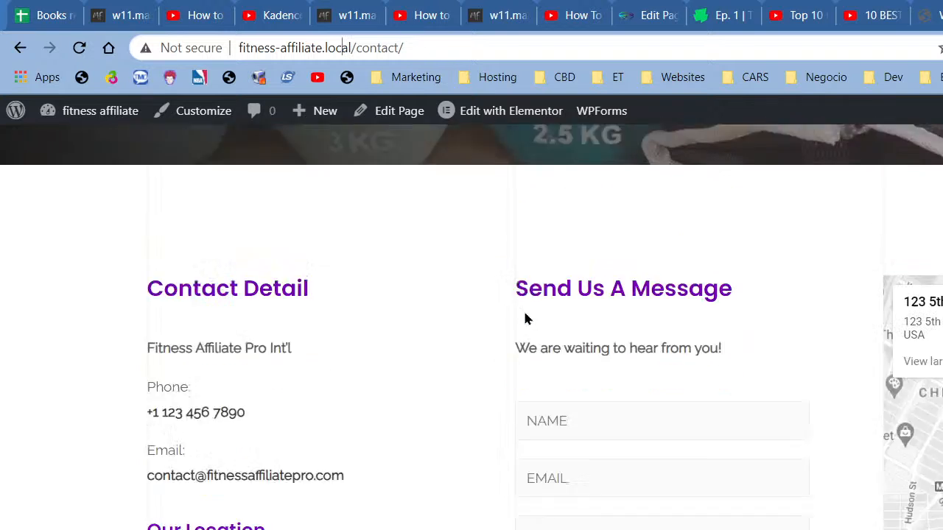
pyautogui.scroll(-15, 525, 319)
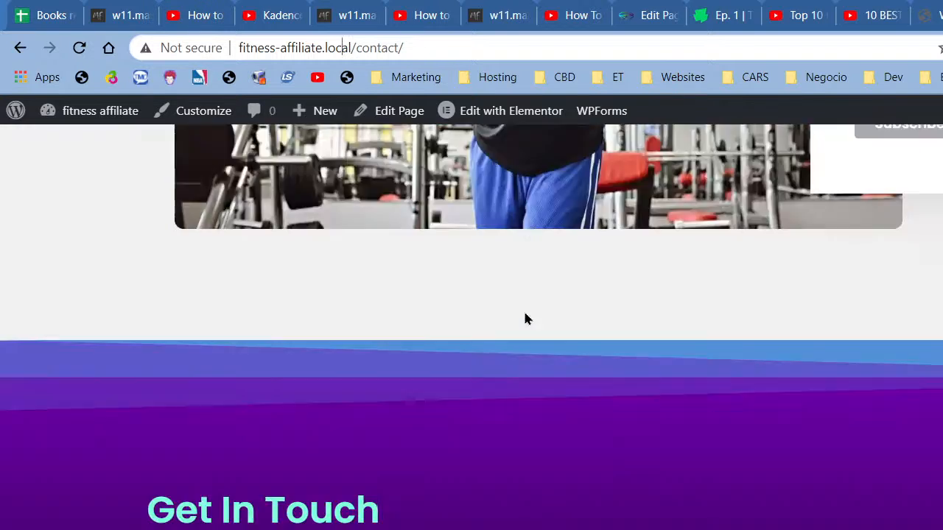
pyautogui.scroll(10, 525, 318)
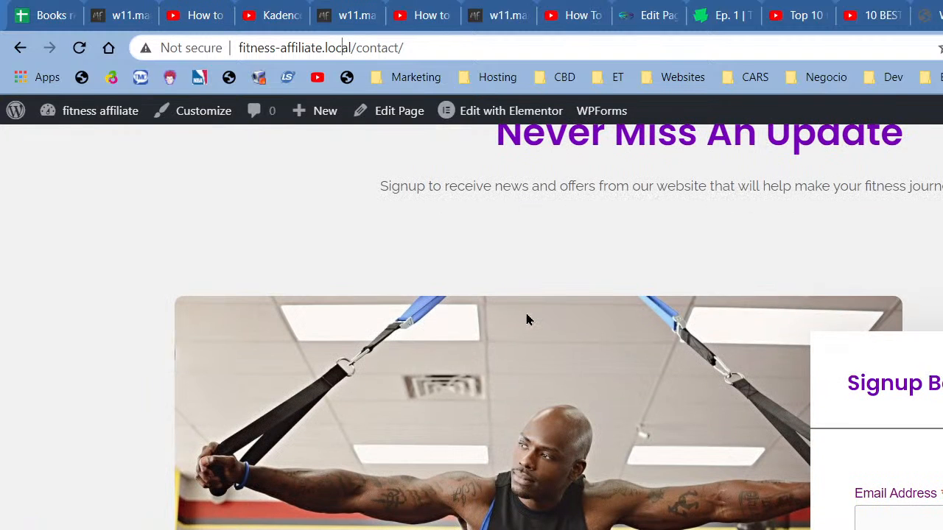
pyautogui.scroll(11, 526, 318)
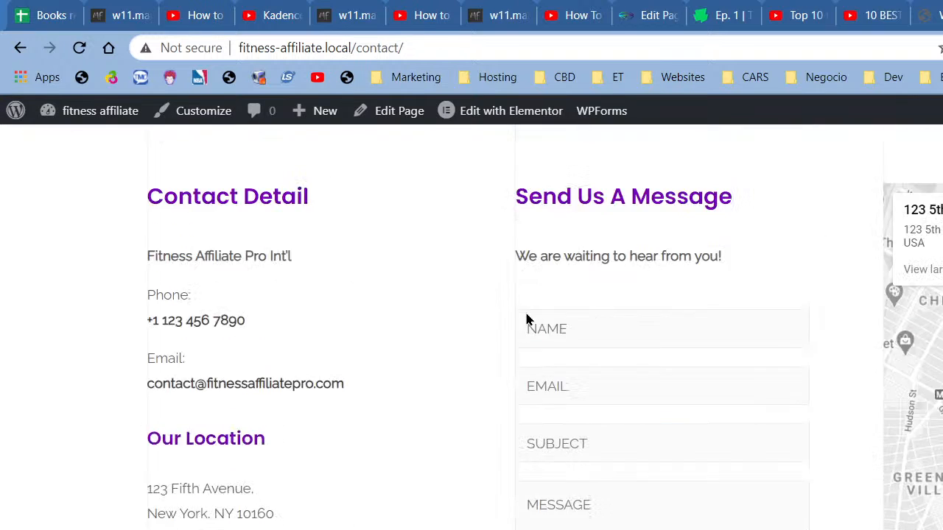
pyautogui.scroll(3, 544, 359)
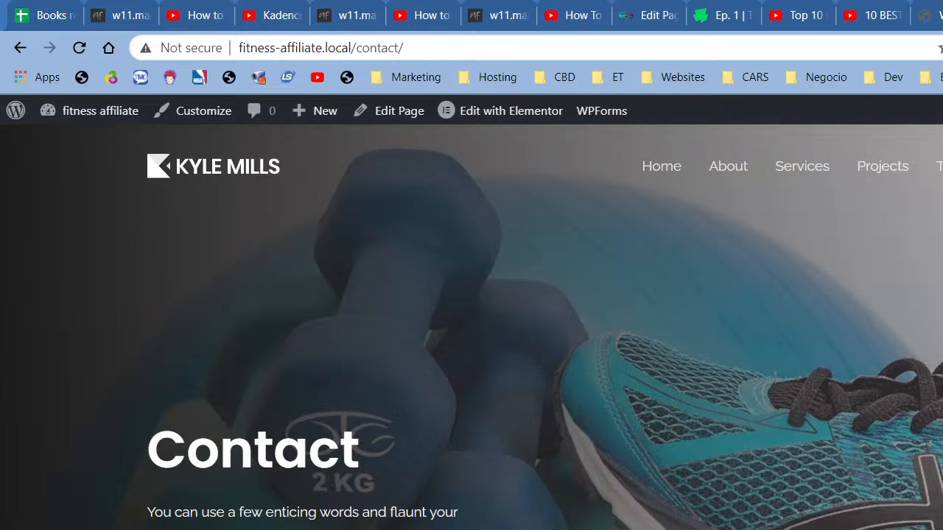
# Step: Open the About page in a new tab and look through it
pyautogui.rightClick(718, 173)
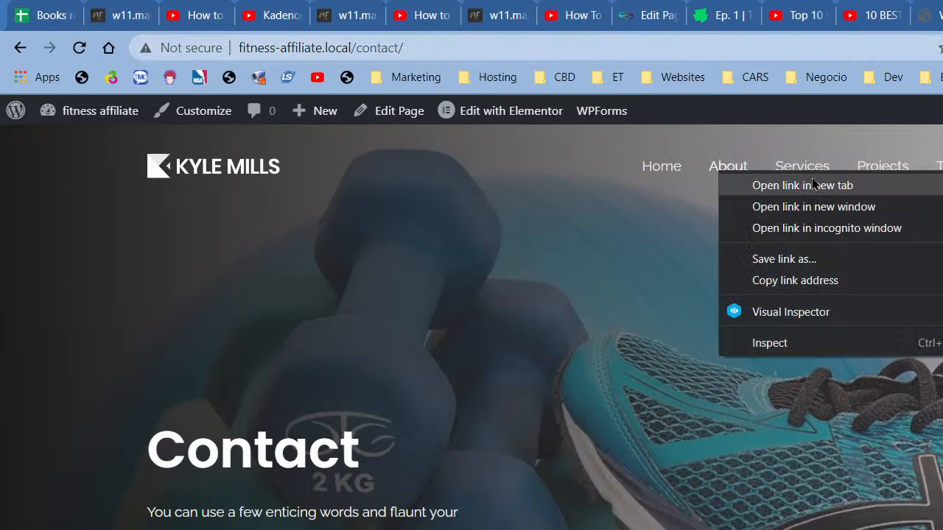
pyautogui.click(814, 185)
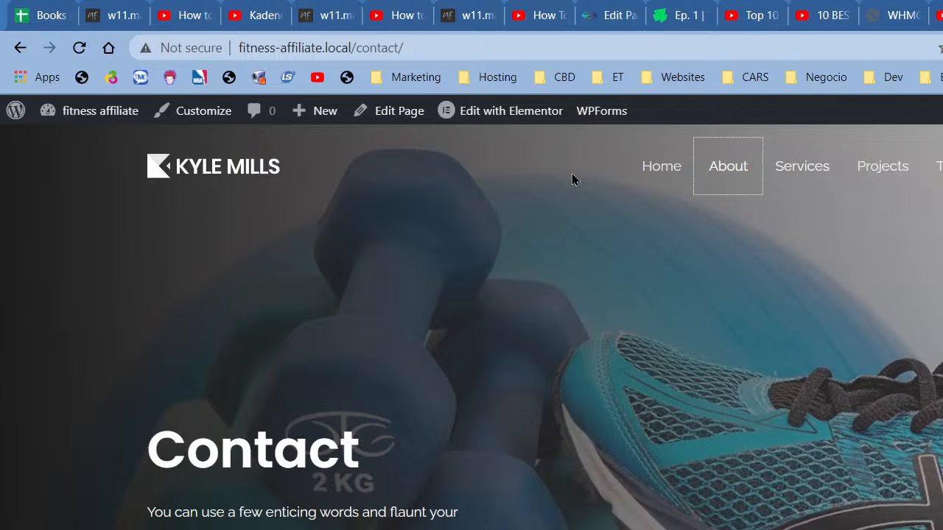
pyautogui.click(476, 114)
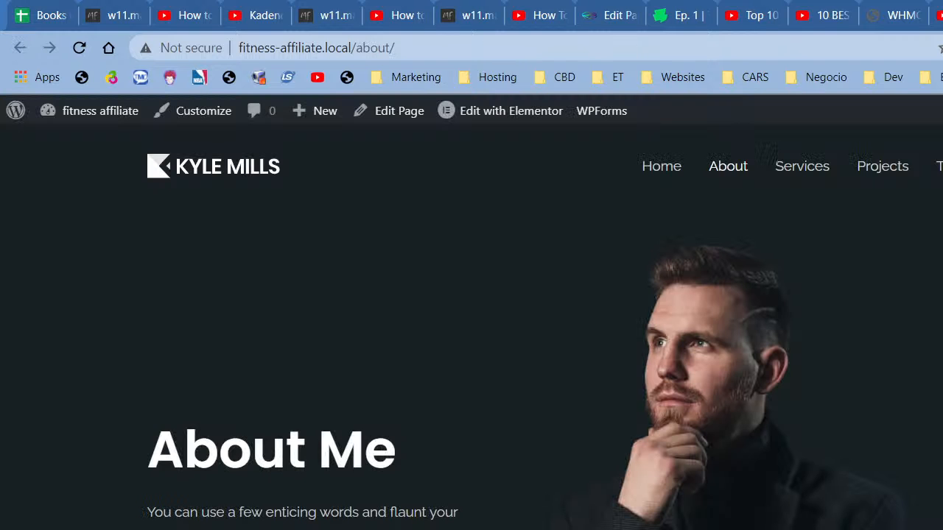
pyautogui.scroll(-3, 757, 357)
pyautogui.scroll(4, 756, 358)
pyautogui.scroll(-5, 763, 358)
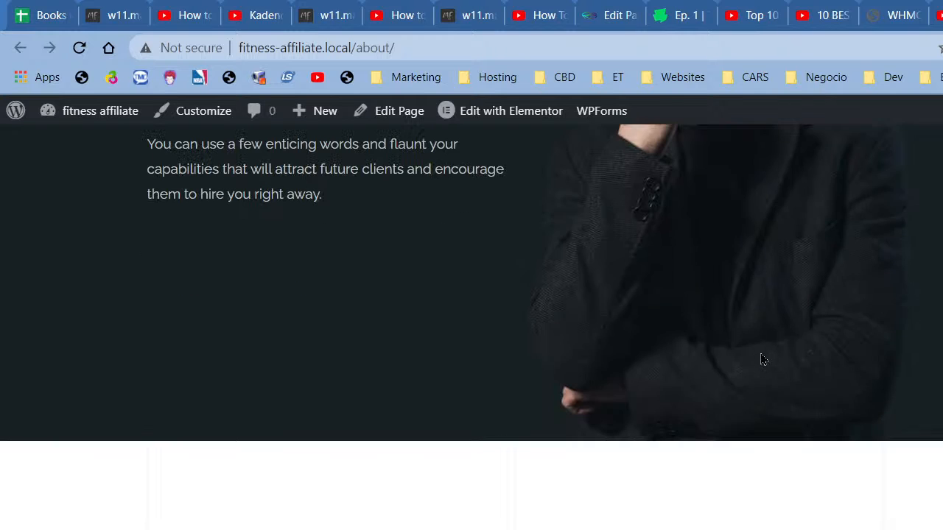
pyautogui.scroll(-5, 523, 361)
pyautogui.scroll(7, 648, 385)
pyautogui.scroll(3, 574, 376)
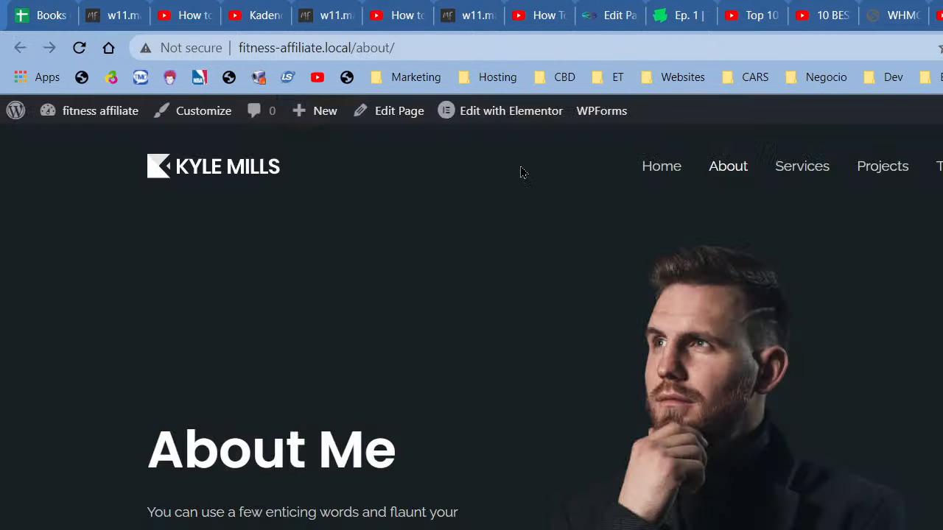
# Step: Launch Edit with Elementor for the About page, then open a new tab for a search
pyautogui.click(507, 126)
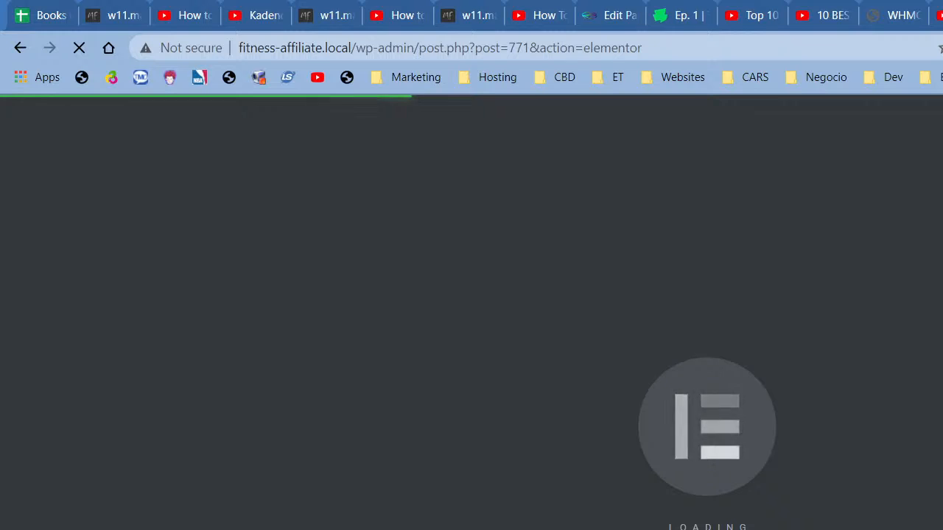
pyautogui.hotkey('ctrl', 't')
pyautogui.click(604, 49)
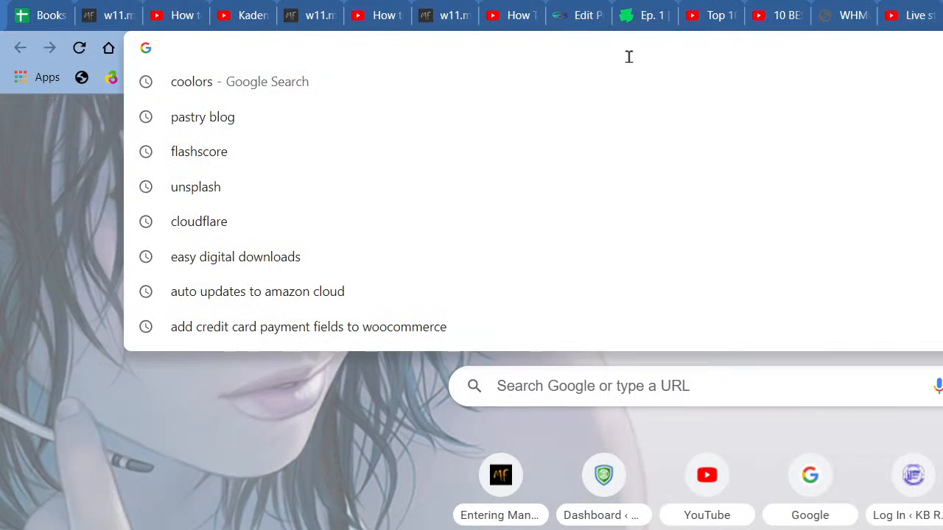
# Step: Search Google for bacon ipsum and tick the 'not a robot' checkbox
pyautogui.write('BACON')
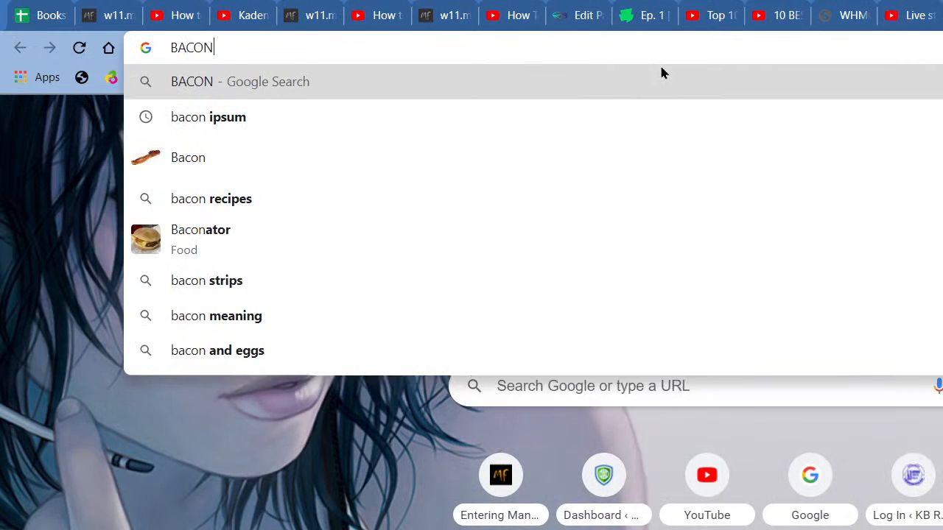
pyautogui.press('Down')
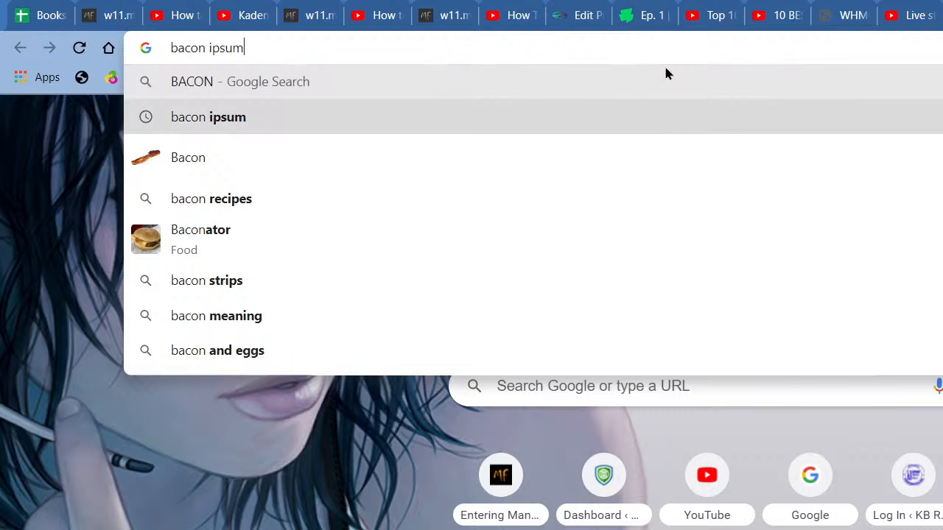
pyautogui.press('Return')
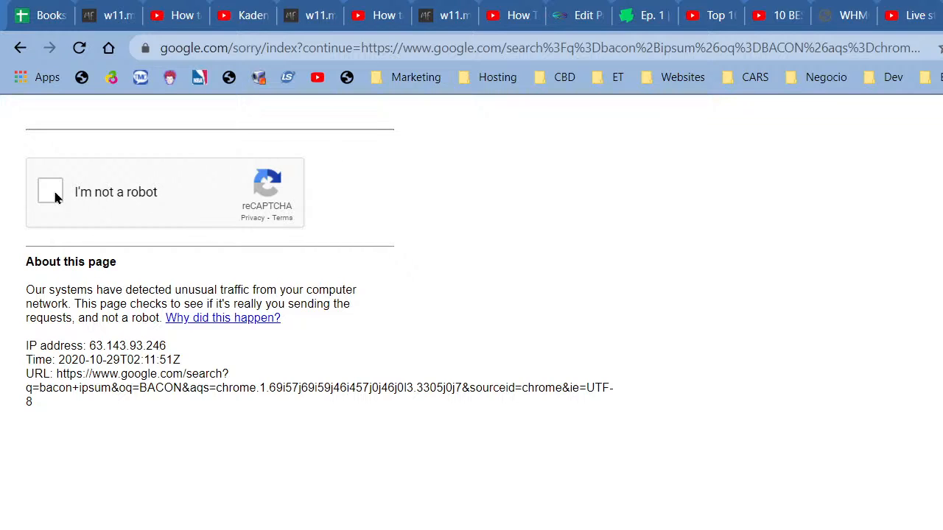
pyautogui.click(51, 191)
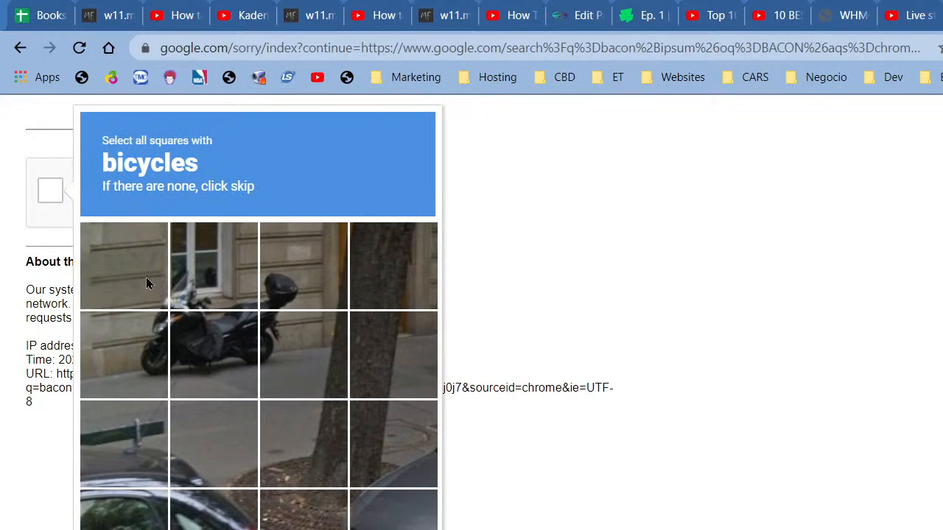
# Step: Mark the six reCAPTCHA squares showing the bike
pyautogui.click(147, 282)
pyautogui.click(153, 345)
pyautogui.click(184, 344)
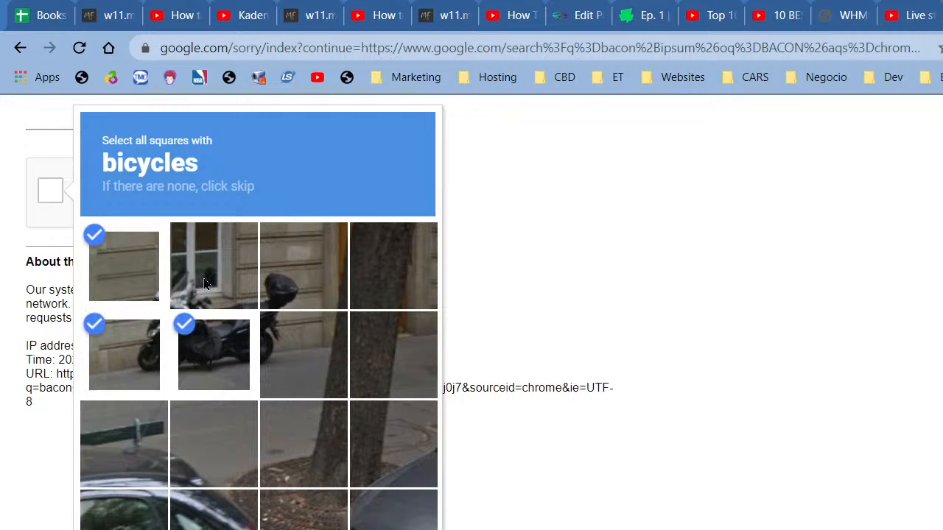
pyautogui.click(207, 284)
pyautogui.click(296, 285)
pyautogui.click(300, 343)
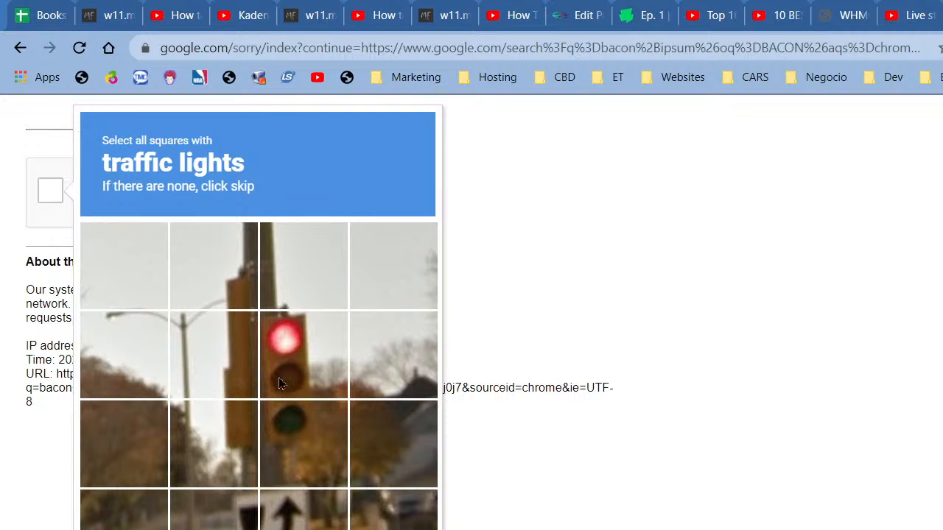
# Step: Mark every square containing the traffic lights and verify the selection
pyautogui.click(283, 385)
pyautogui.click(298, 422)
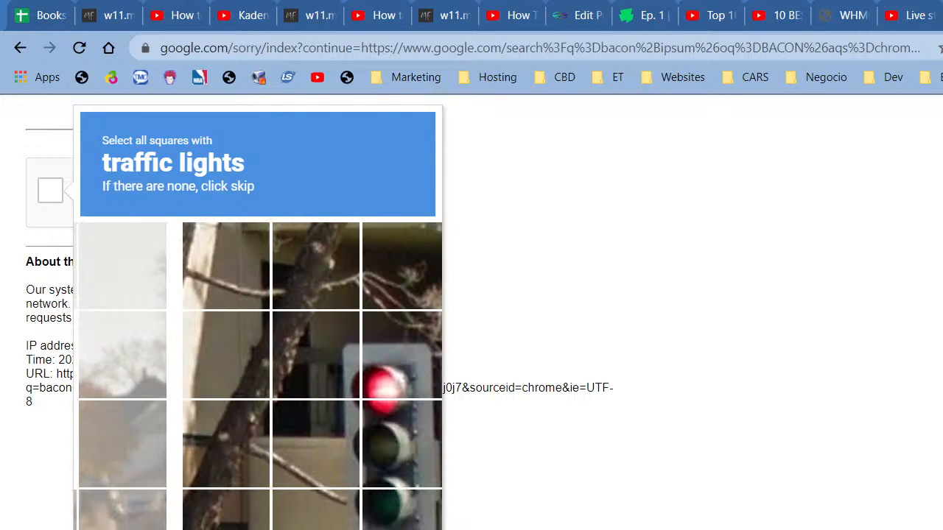
pyautogui.click(320, 391)
pyautogui.click(309, 440)
pyautogui.click(303, 509)
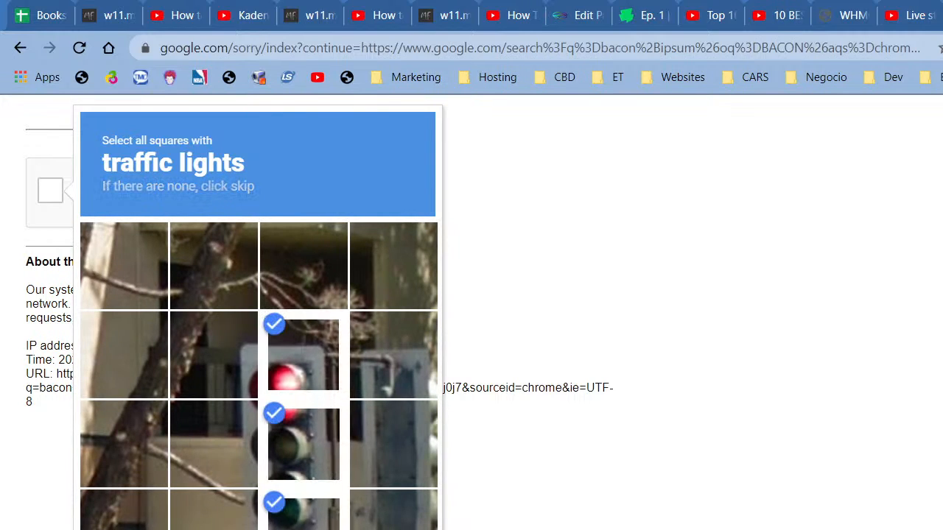
pyautogui.click(371, 464)
pyautogui.click(390, 362)
pyautogui.click(387, 508)
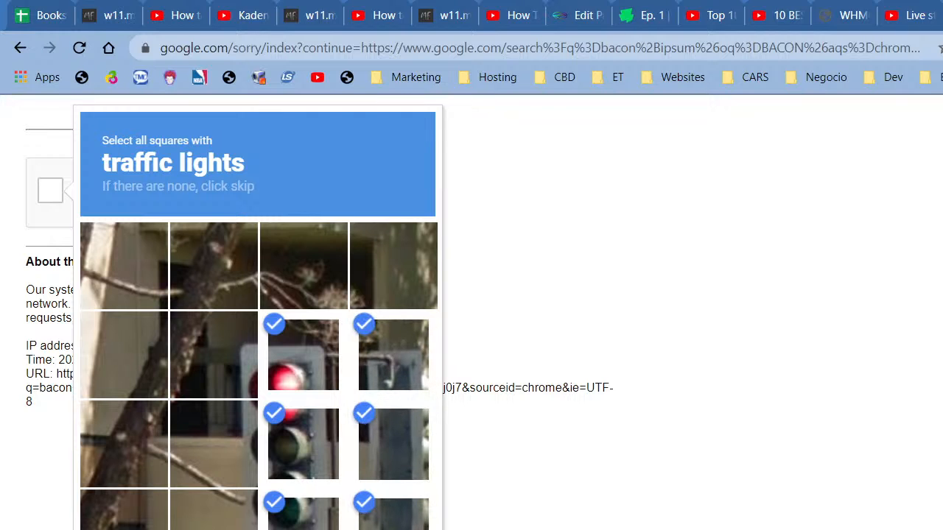
pyautogui.click(238, 375)
pyautogui.click(221, 442)
pyautogui.click(221, 508)
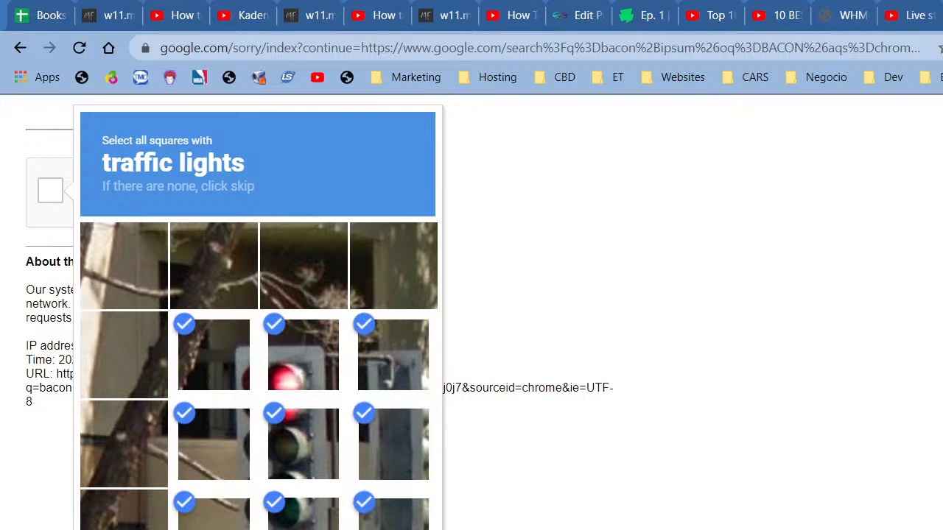
pyautogui.click(391, 529)
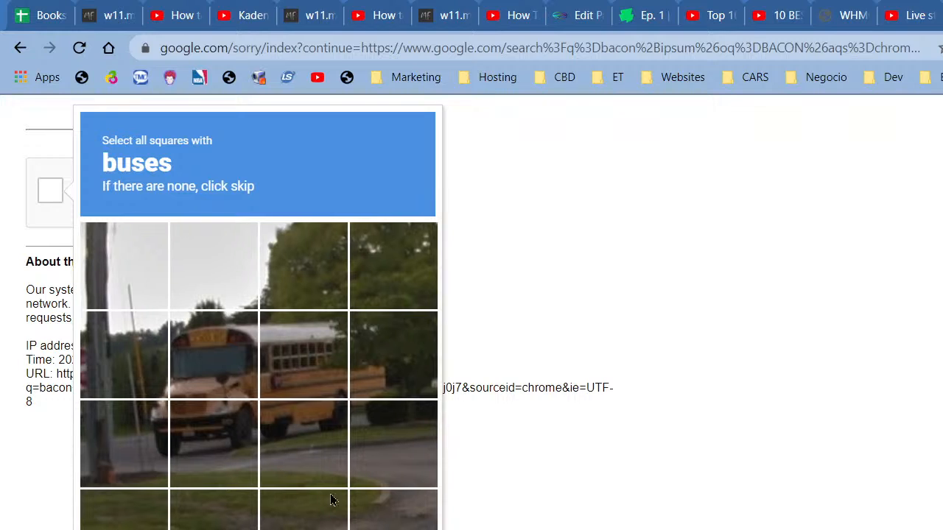
# Step: Mark the six tiles showing the bus and verify
pyautogui.click(234, 373)
pyautogui.click(213, 442)
pyautogui.click(123, 442)
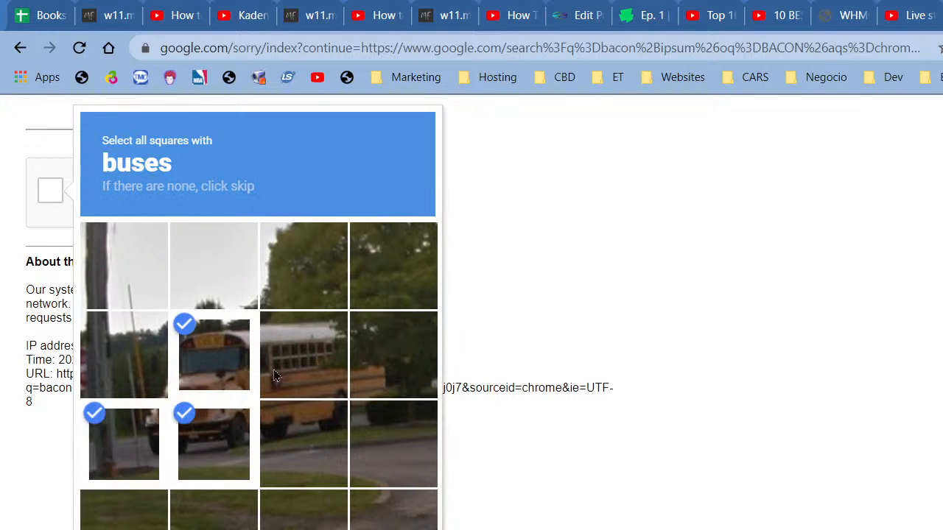
pyautogui.click(277, 366)
pyautogui.click(302, 441)
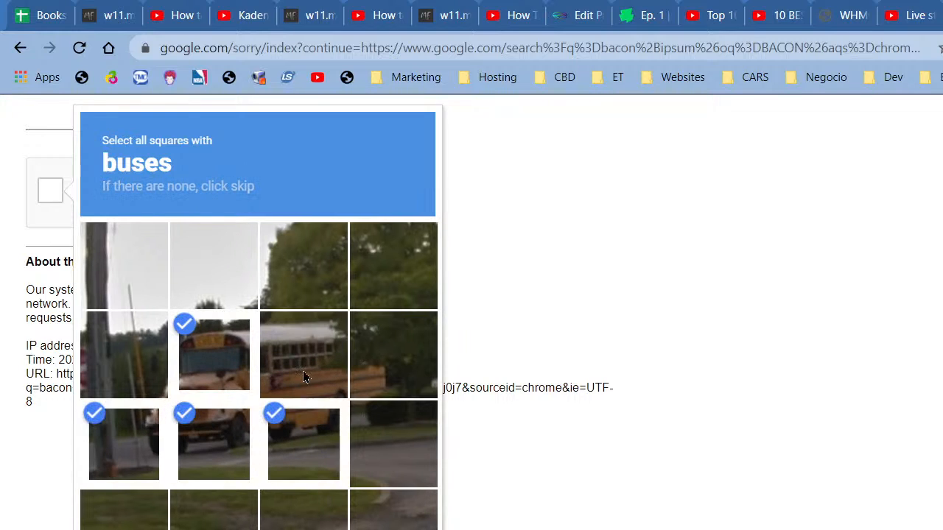
pyautogui.click(372, 355)
pyautogui.click(390, 529)
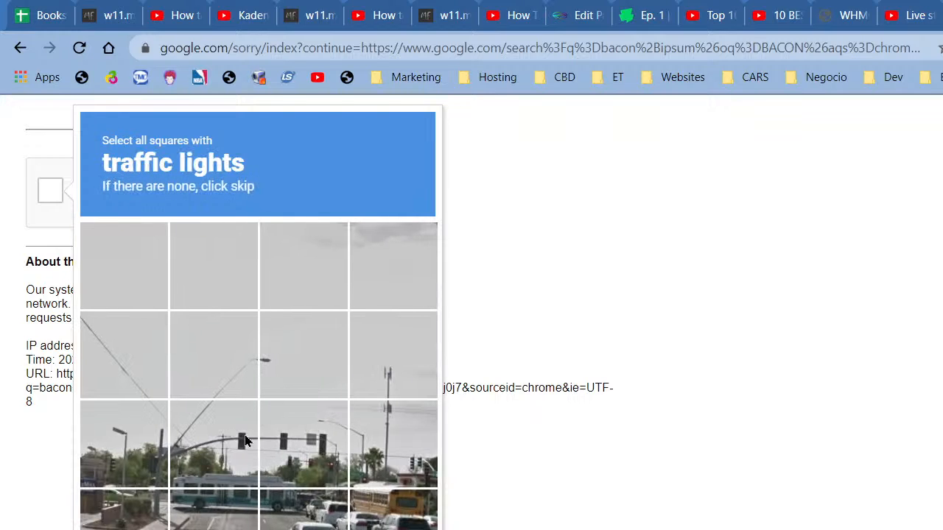
# Step: Mark the three traffic-light tiles and verify
pyautogui.click(245, 436)
pyautogui.click(331, 461)
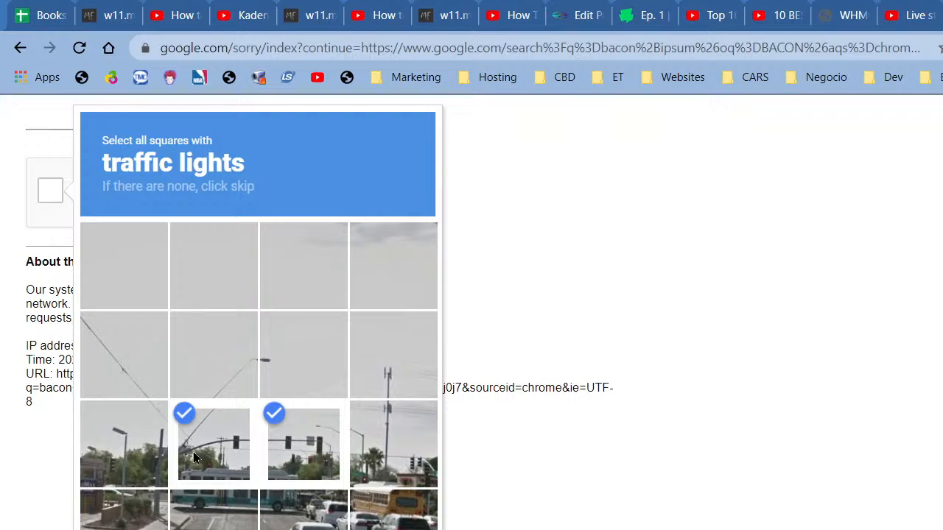
pyautogui.click(393, 472)
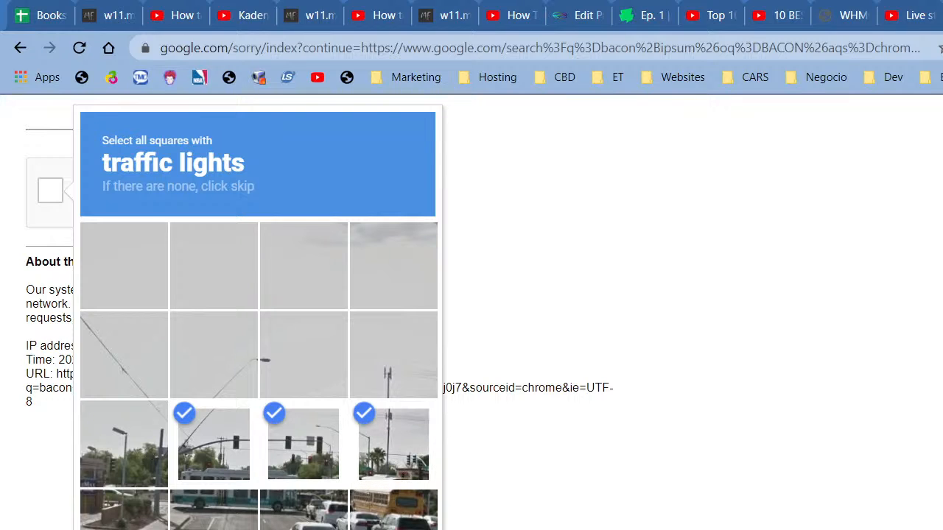
pyautogui.click(391, 529)
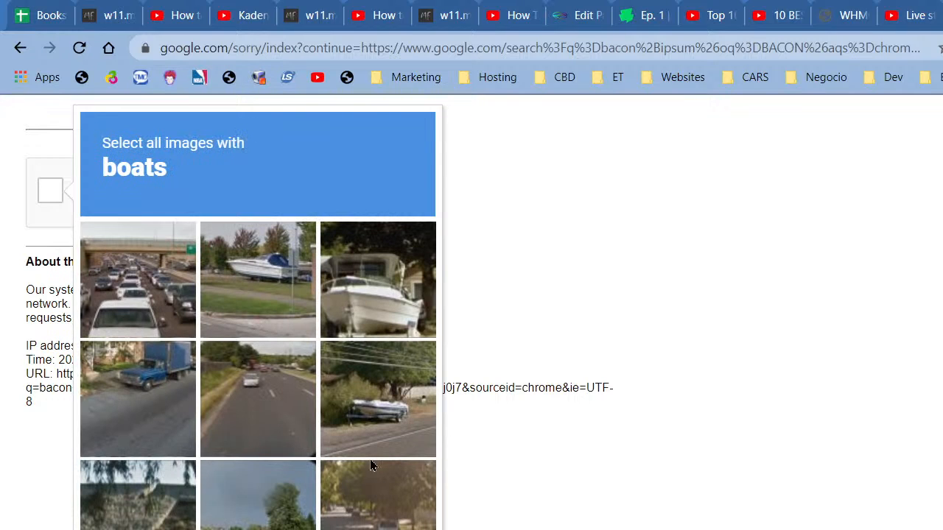
# Step: Mark the three images showing boats, including the boat on a trailer
pyautogui.click(350, 278)
pyautogui.click(360, 410)
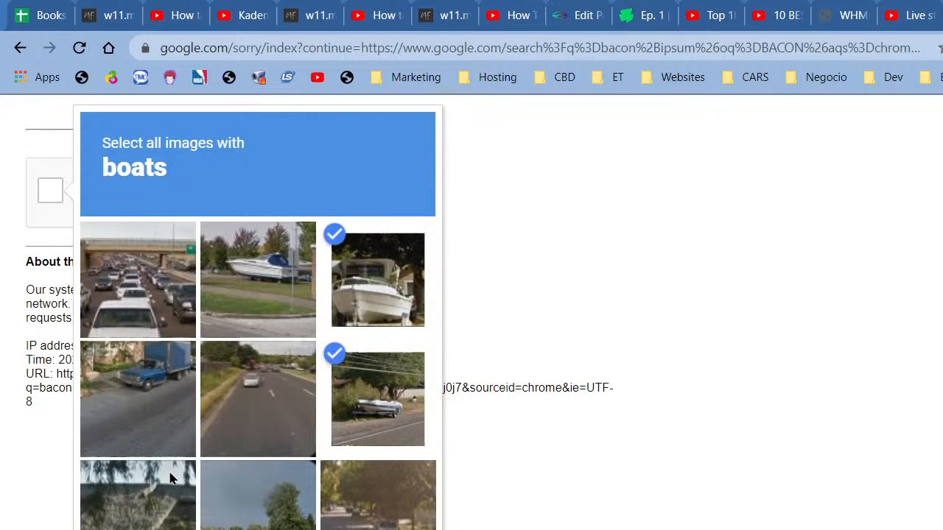
pyautogui.click(272, 277)
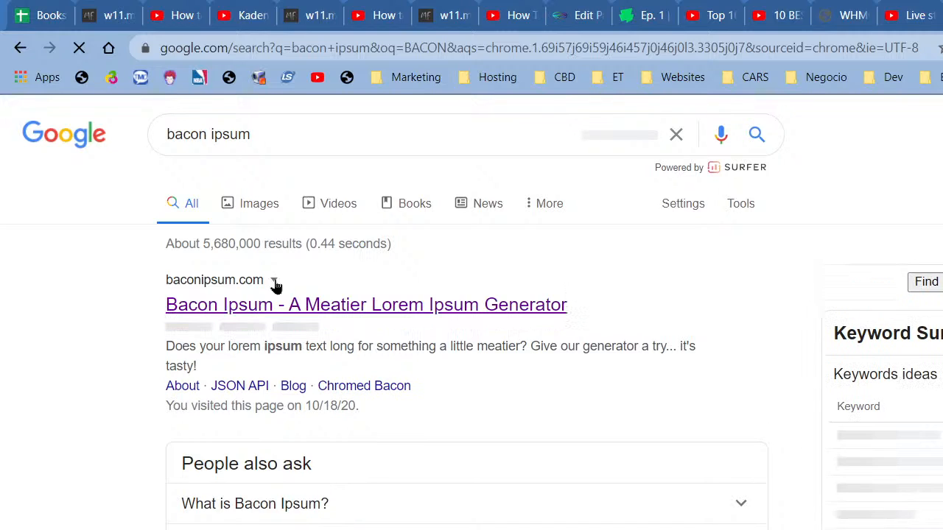
# Step: Open the baconipsum.com generator from the search results
pyautogui.click(294, 312)
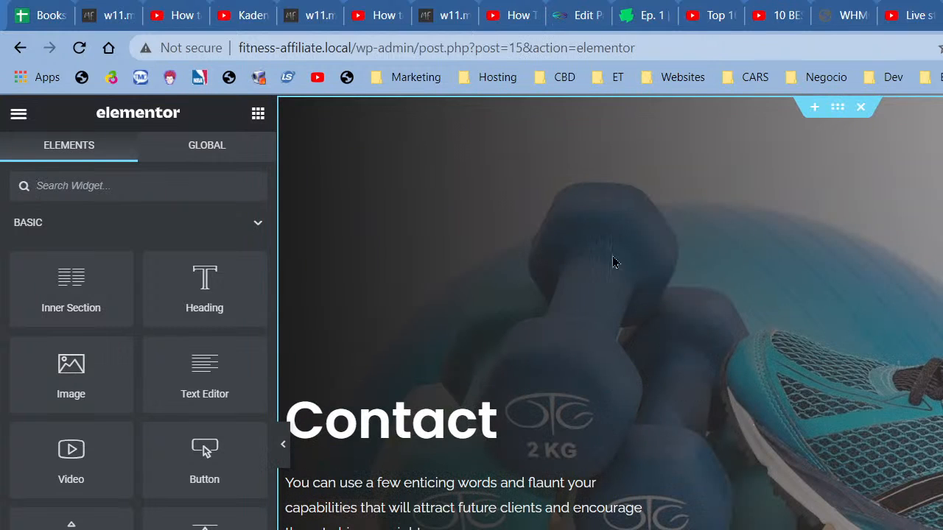
# Step: Copy the Contact hero section and paste it into a new section above About Me
pyautogui.rightClick(615, 262)
pyautogui.click(687, 329)
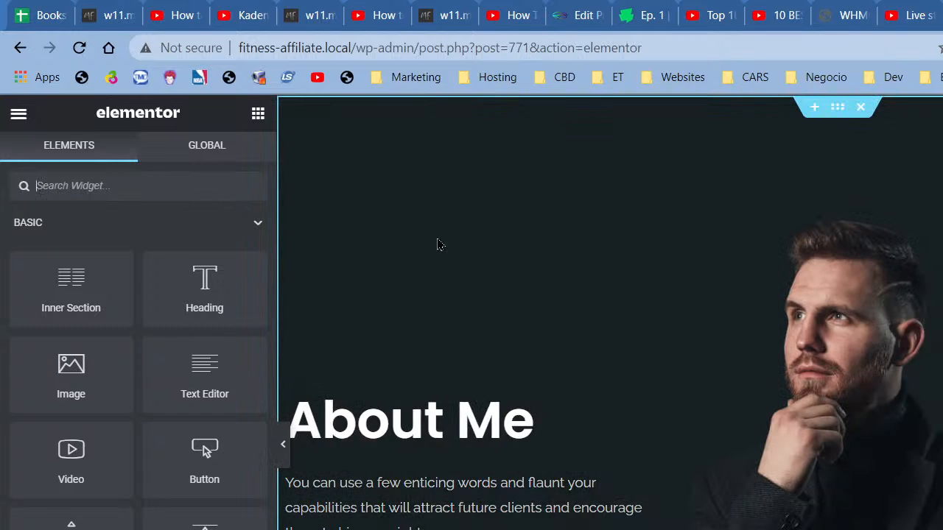
pyautogui.click(815, 107)
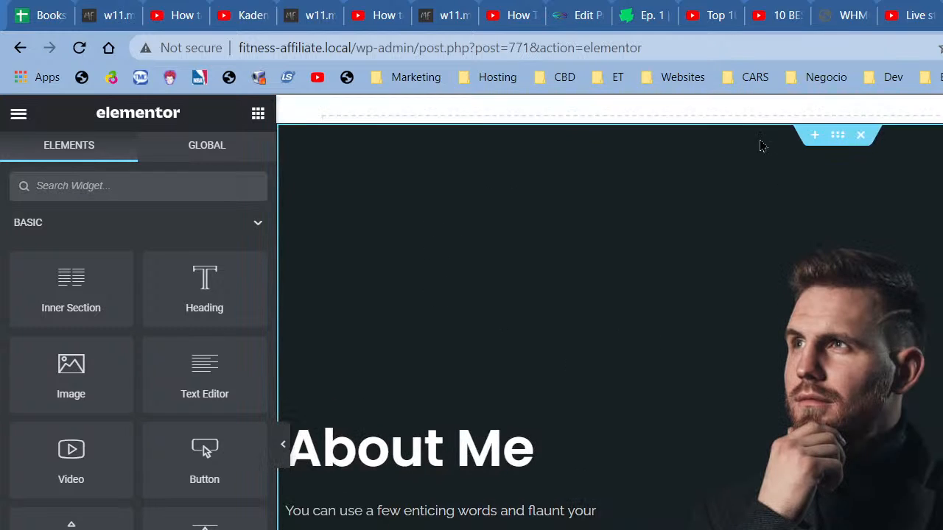
pyautogui.rightClick(579, 186)
pyautogui.click(614, 200)
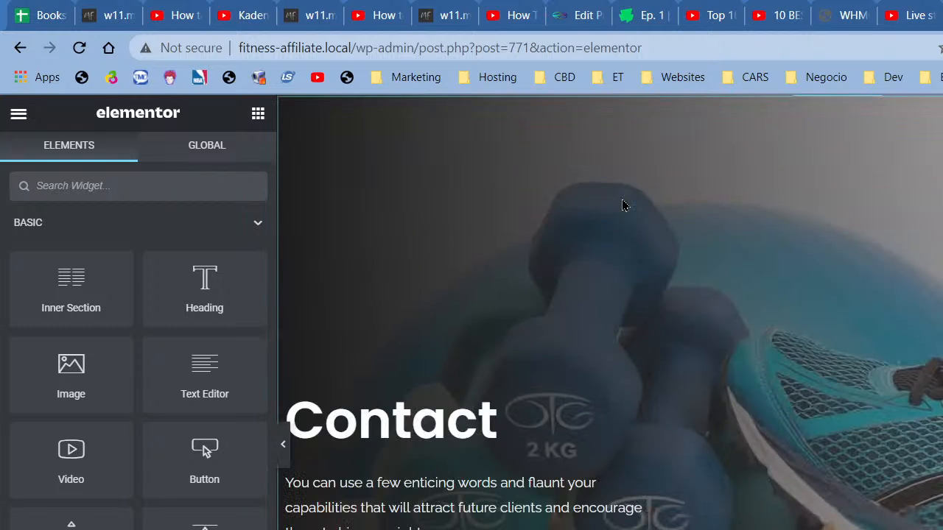
# Step: Delete the old dark About Me section
pyautogui.scroll(-5, 732, 352)
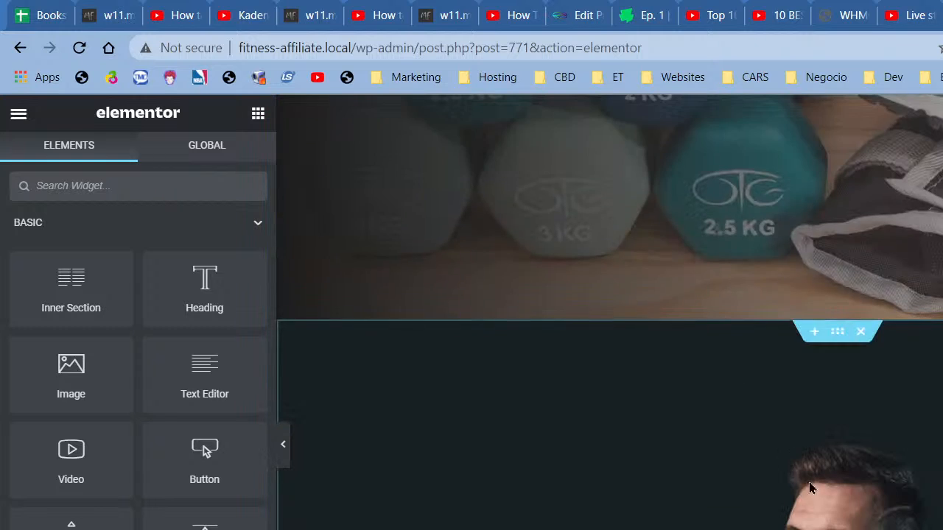
pyautogui.click(859, 338)
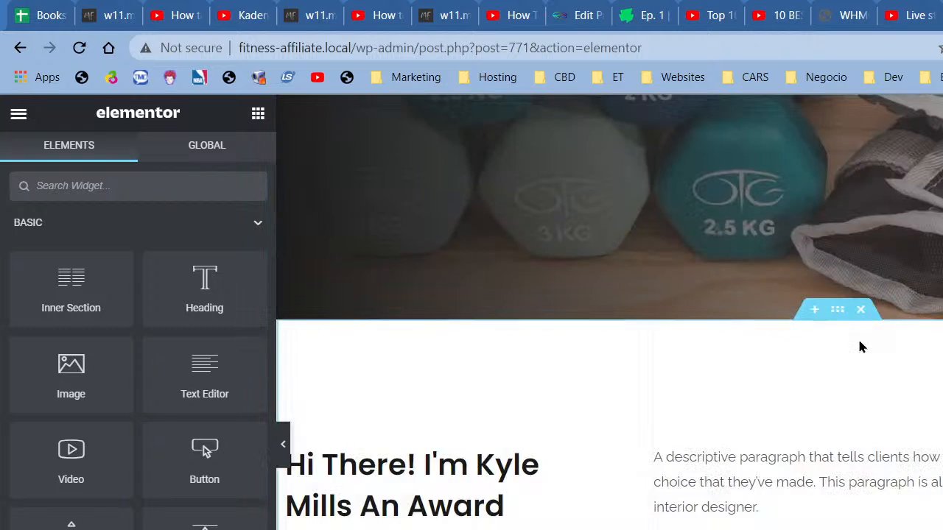
pyautogui.scroll(4, 532, 498)
pyautogui.scroll(3, 531, 498)
# Step: Retitle the copied hero heading 'About Us', then select Bacon Ipsum's paragraph count
pyautogui.click(413, 419)
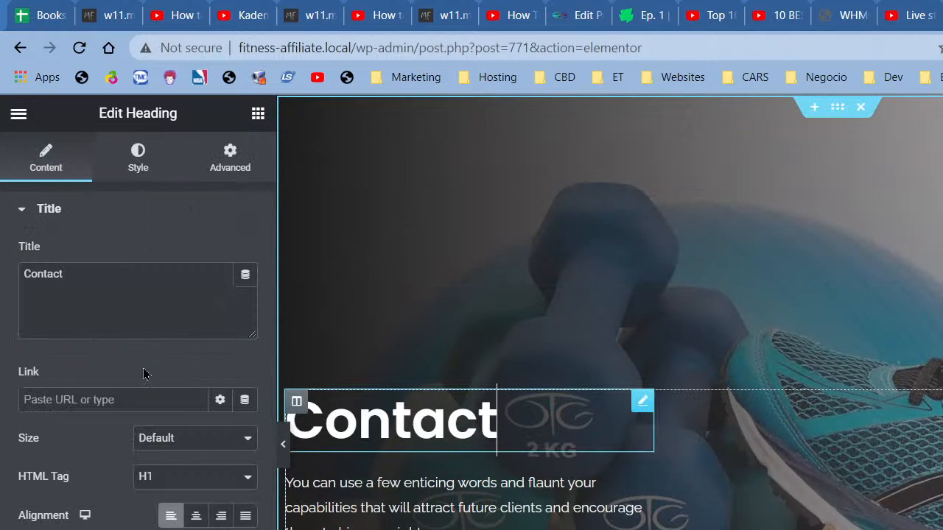
pyautogui.click(115, 320)
pyautogui.hotkey('ctrl', 'a')
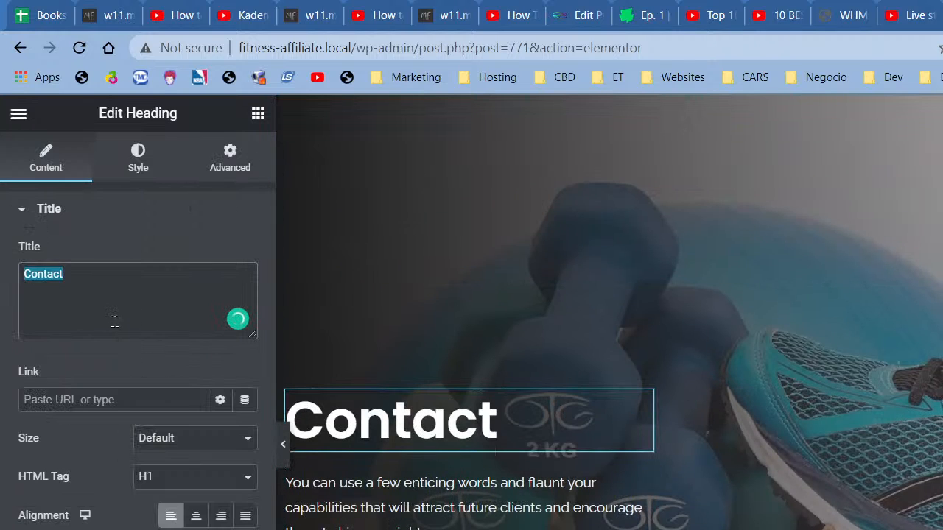
pyautogui.write('About')
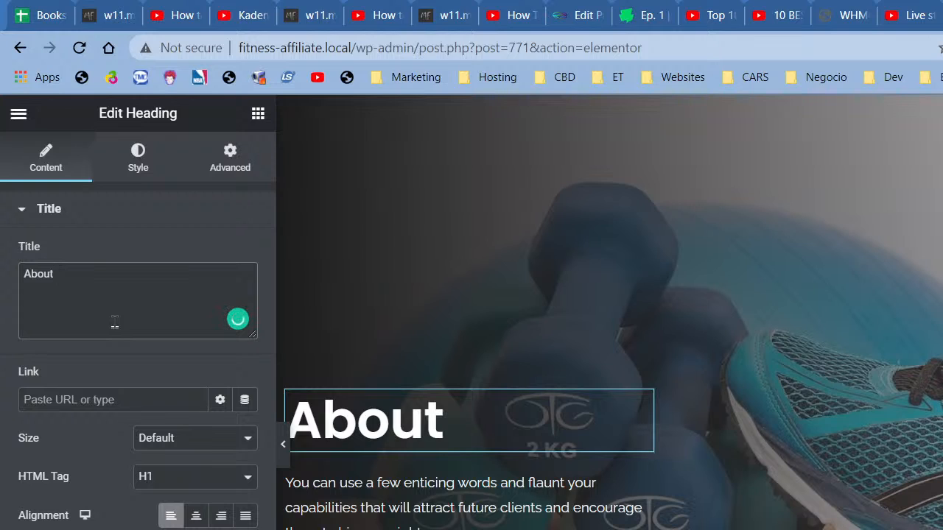
pyautogui.write('Us')
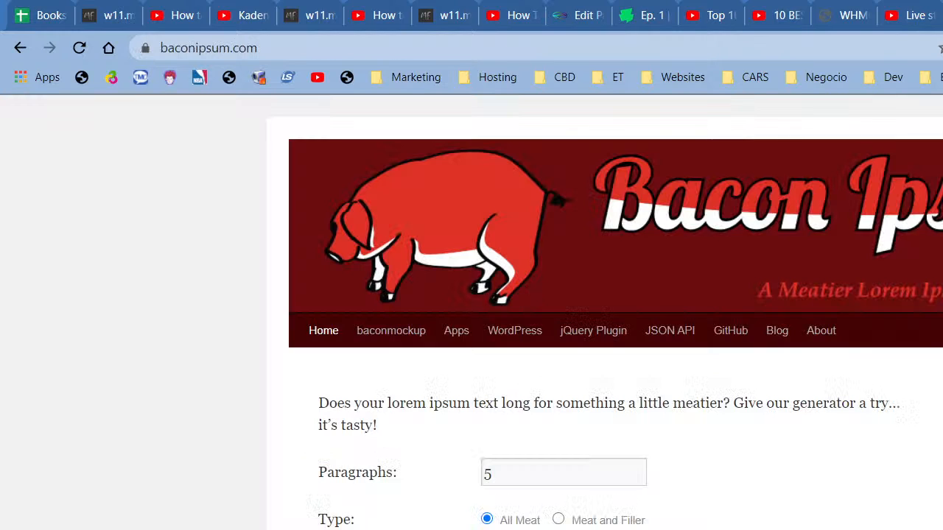
pyautogui.doubleClick(513, 473)
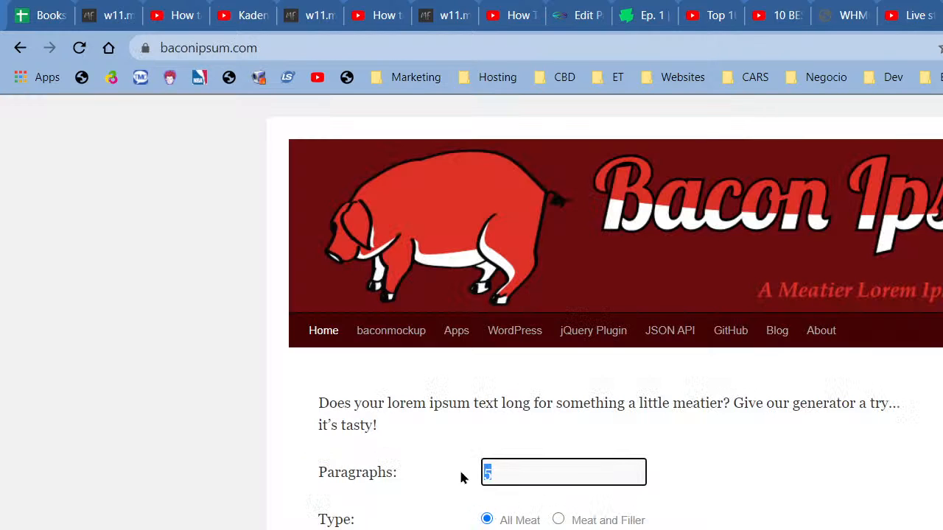
# Step: Generate 12 paragraphs of Meat and Filler bacon ipsum text
pyautogui.write('12')
pyautogui.click(561, 520)
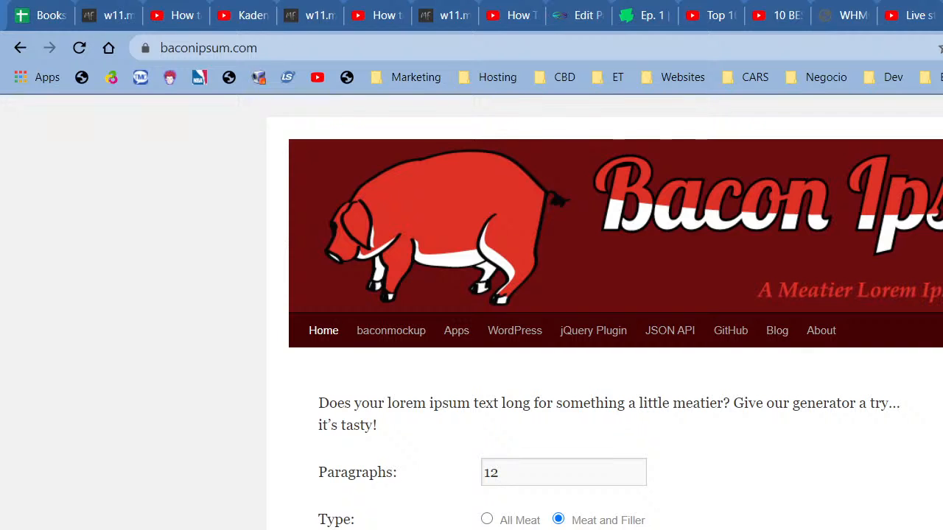
pyautogui.press('Return')
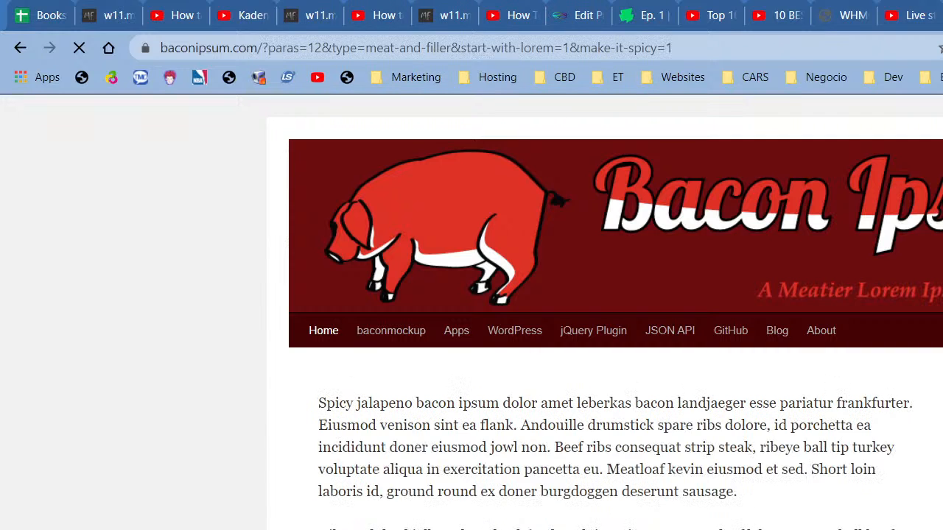
# Step: Copy the second paragraph from 'In cow' to 'labore.' and return to Elementor
pyautogui.scroll(-1, 750, 475)
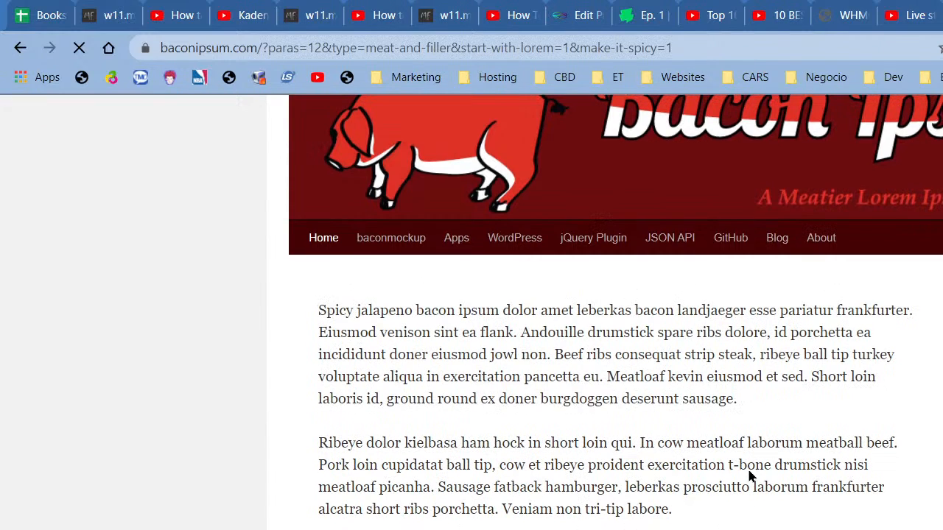
pyautogui.moveTo(641, 444); pyautogui.dragTo(671, 510)
pyautogui.rightClick(687, 469)
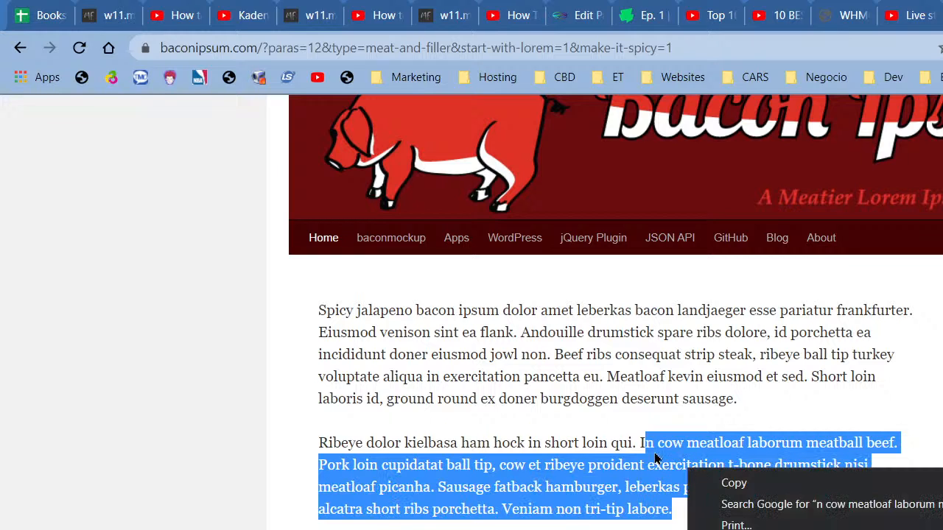
pyautogui.click(641, 444)
pyautogui.moveTo(642, 444); pyautogui.dragTo(685, 509)
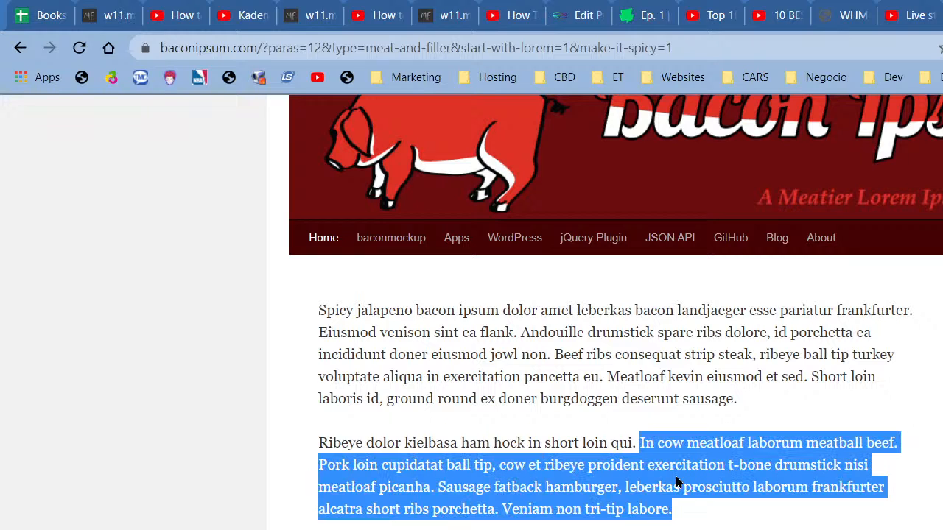
pyautogui.rightClick(677, 482)
pyautogui.click(741, 493)
pyautogui.click(583, 15)
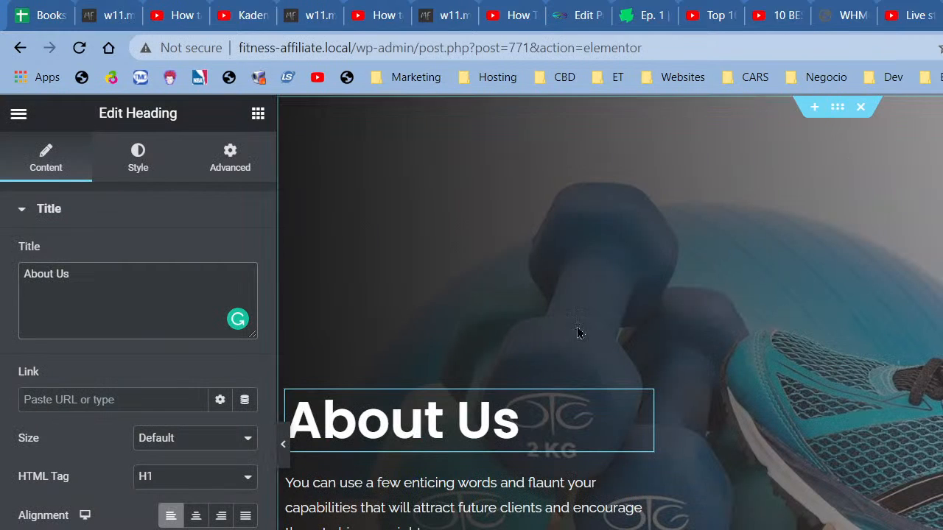
# Step: Replace the About Us body paragraph with the copied bacon ipsum passage
pyautogui.click(379, 512)
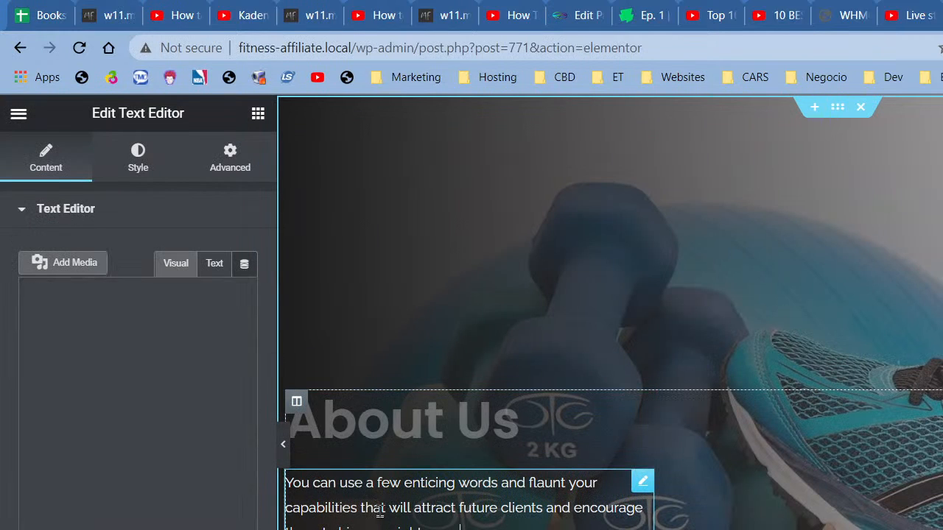
pyautogui.click(185, 511)
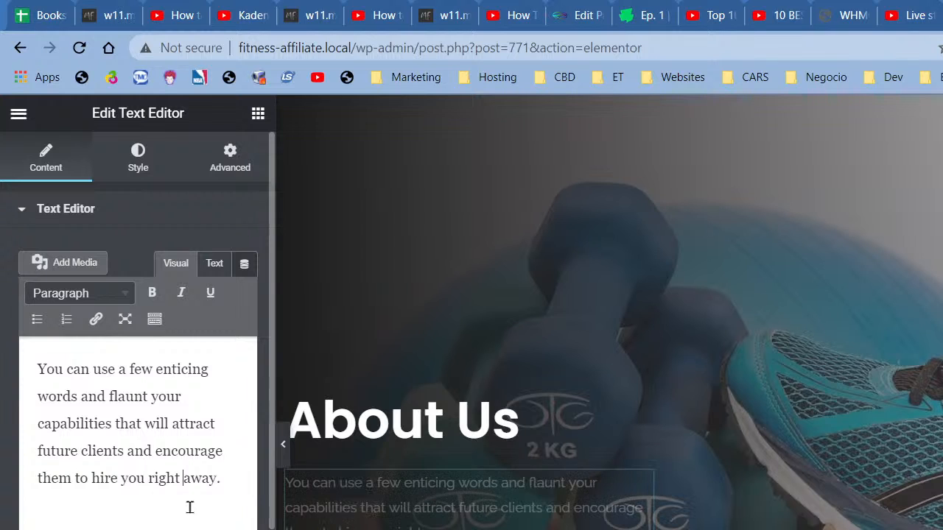
pyautogui.hotkey('ctrl', 'a')
pyautogui.hotkey('ctrl', 'v')
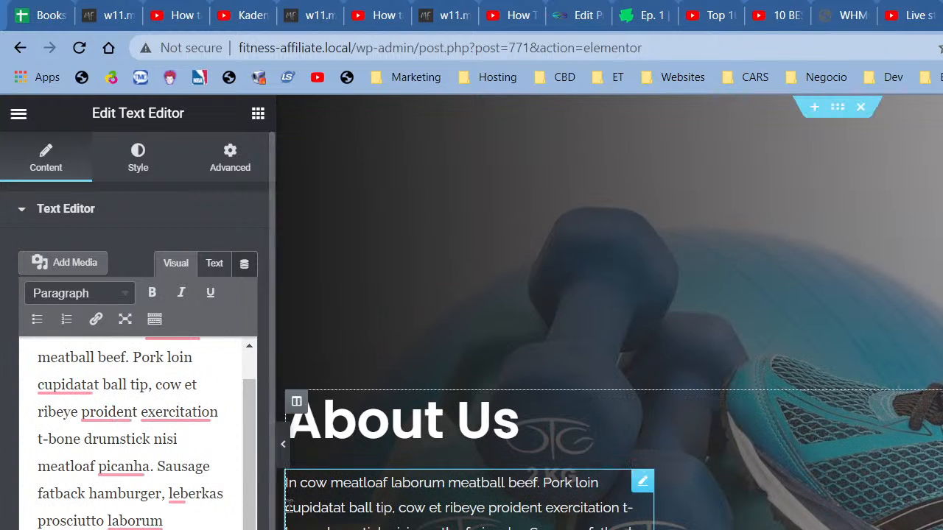
# Step: Delete everything after 'picanha.' and hide the editor panel to preview
pyautogui.click(157, 469)
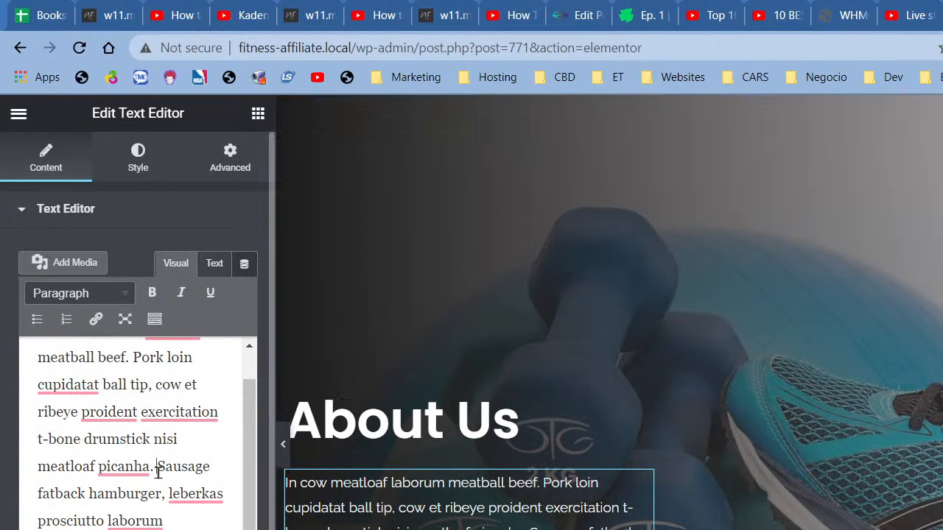
pyautogui.moveTo(156, 469); pyautogui.dragTo(170, 529)
pyautogui.press('BackSpace')
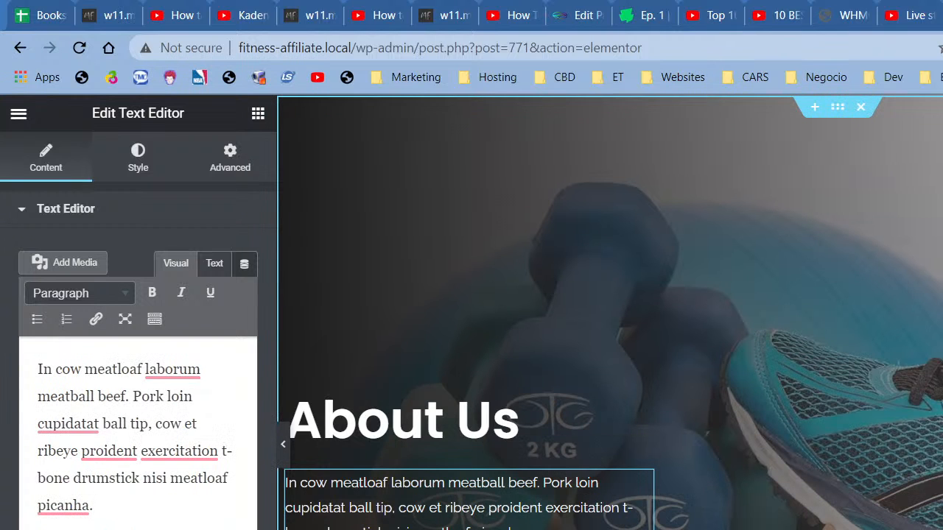
pyautogui.click(282, 444)
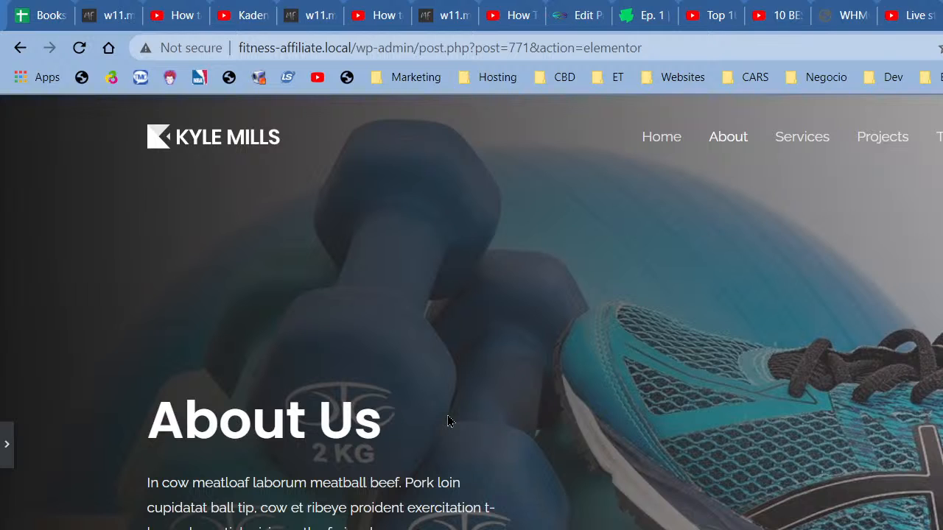
# Step: Open the hero section's Style settings to change its background image
pyautogui.click(6, 445)
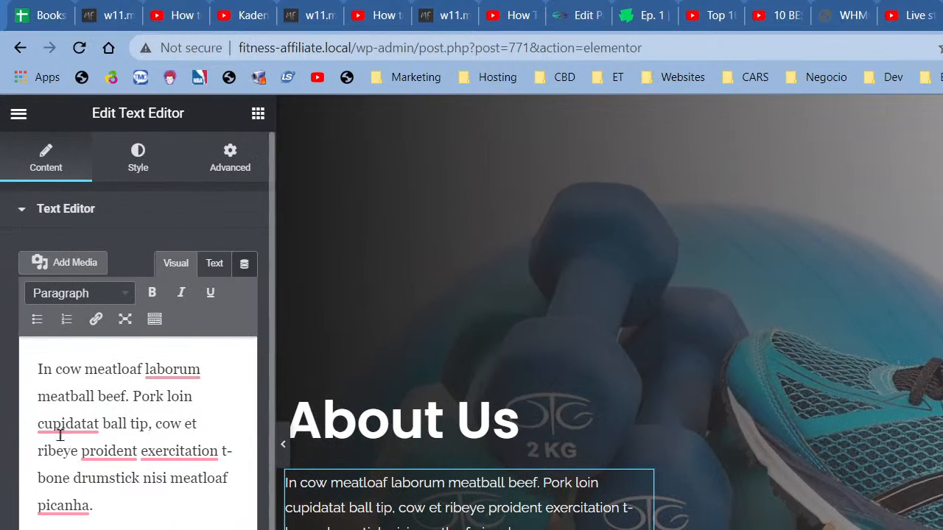
pyautogui.rightClick(636, 191)
pyautogui.click(693, 216)
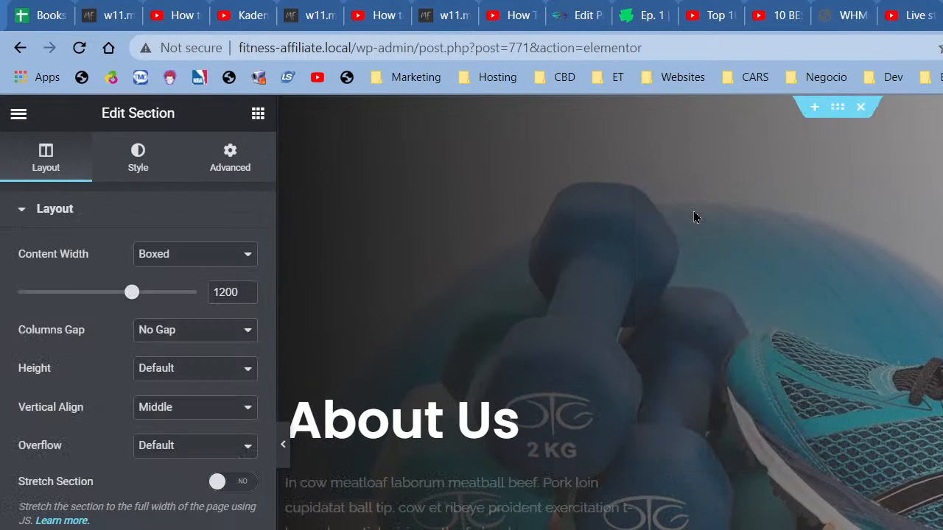
pyautogui.click(145, 171)
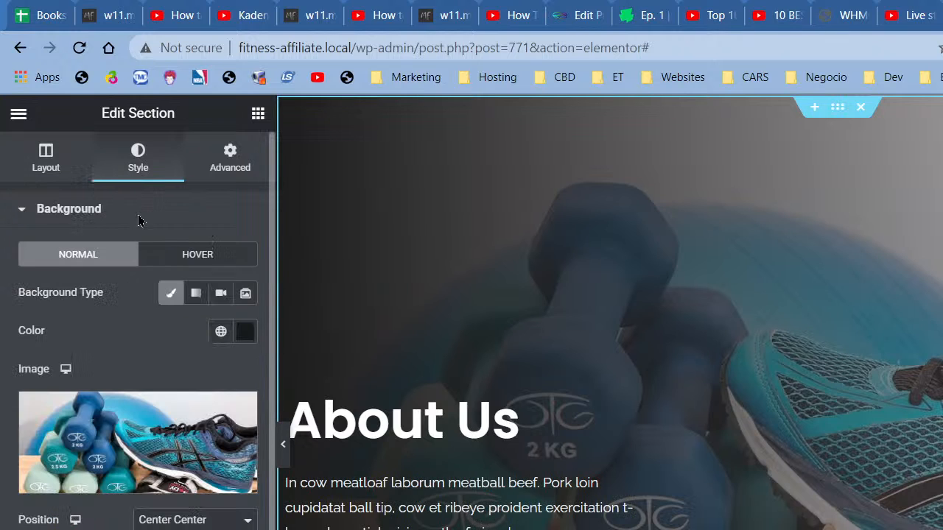
pyautogui.click(195, 399)
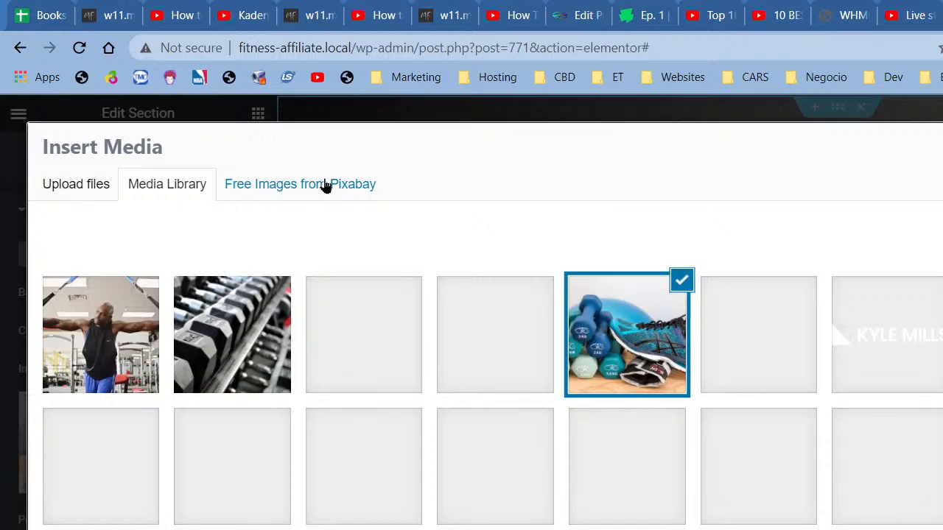
# Step: Search Pixabay free images for 'threadmill'
pyautogui.click(324, 185)
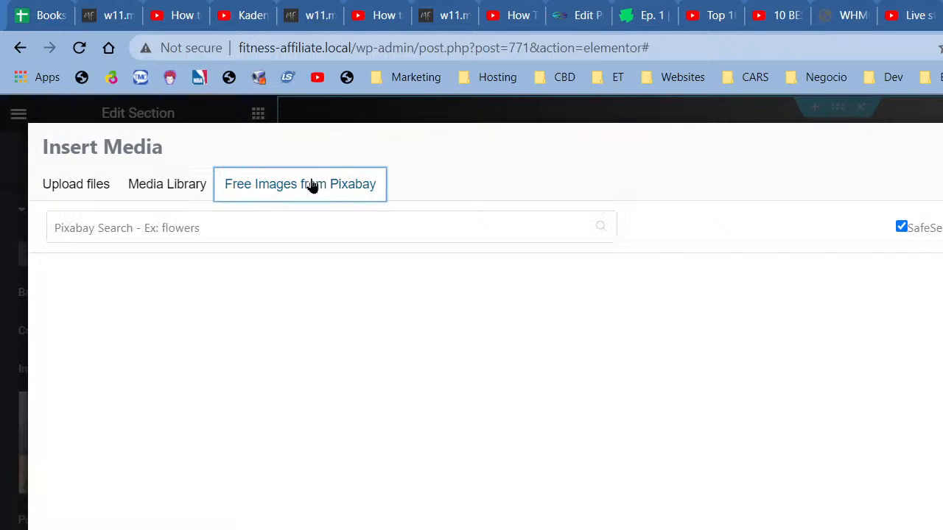
pyautogui.click(243, 229)
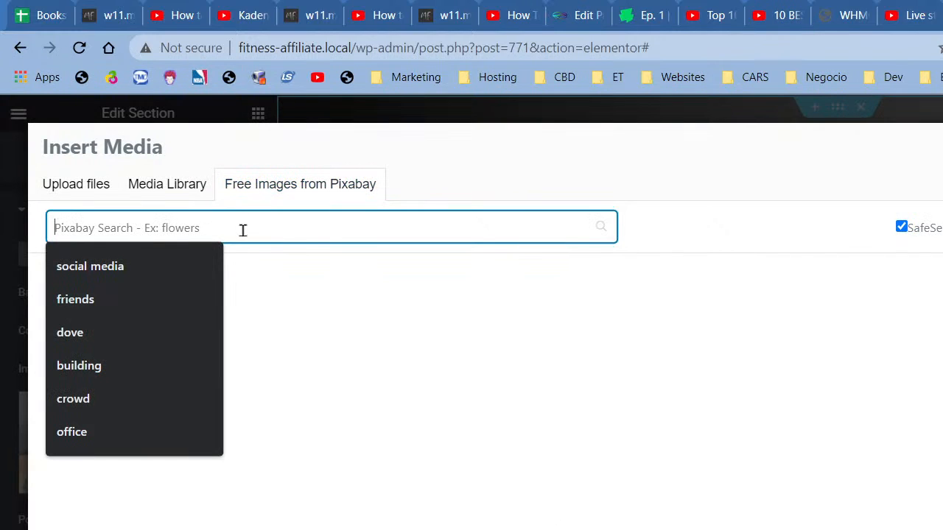
pyautogui.write('threa')
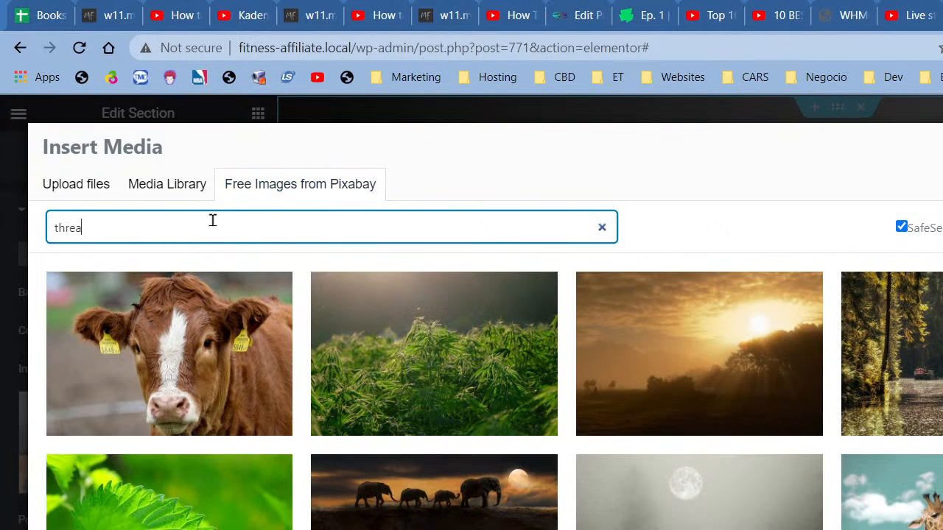
pyautogui.write('dmill')
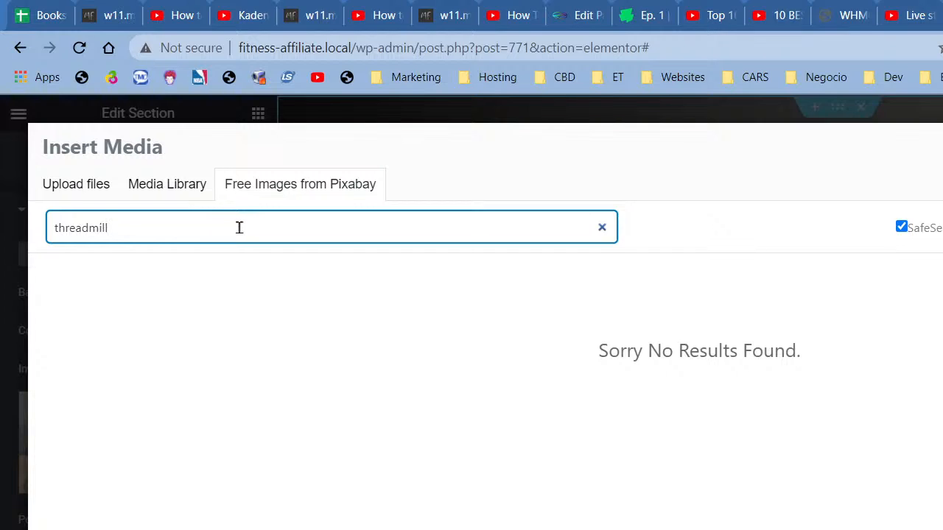
pyautogui.press('BackSpace')
# Step: Search Unsplash for 'threadmill' photos in a new tab, then return to Elementor
pyautogui.hotkey('ctrl', 't')
pyautogui.write('unsplash')
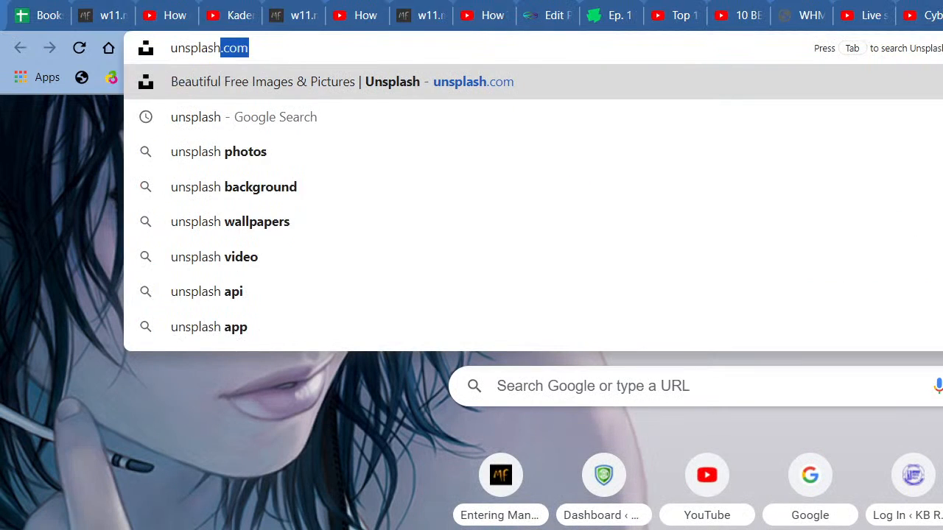
pyautogui.press('Return')
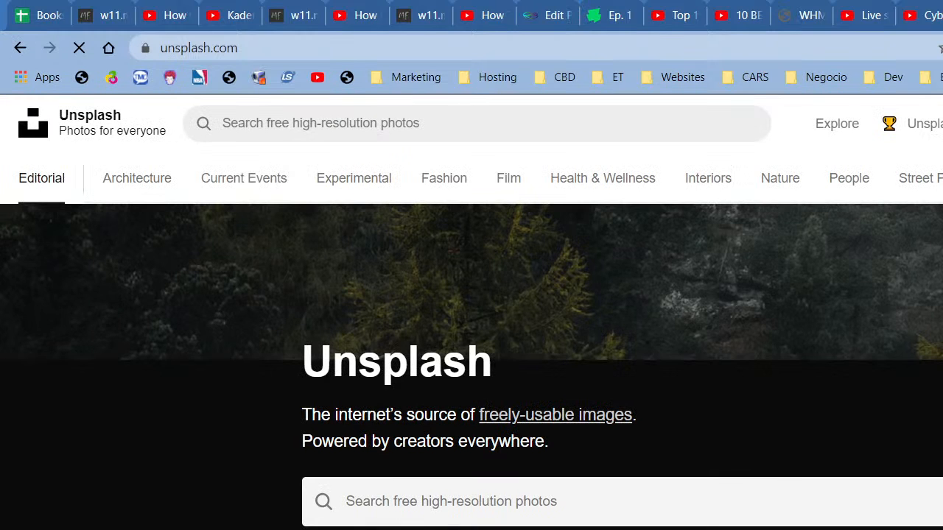
pyautogui.click(594, 497)
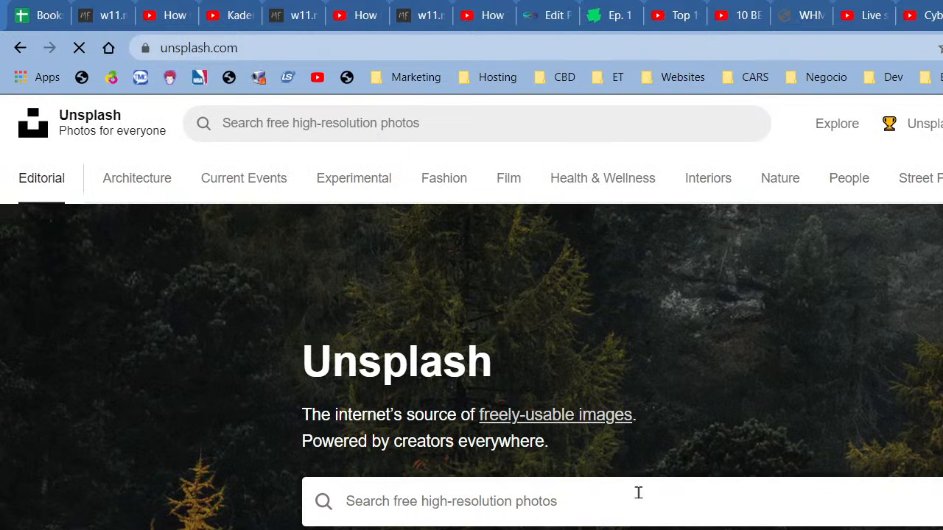
pyautogui.write('threadmil')
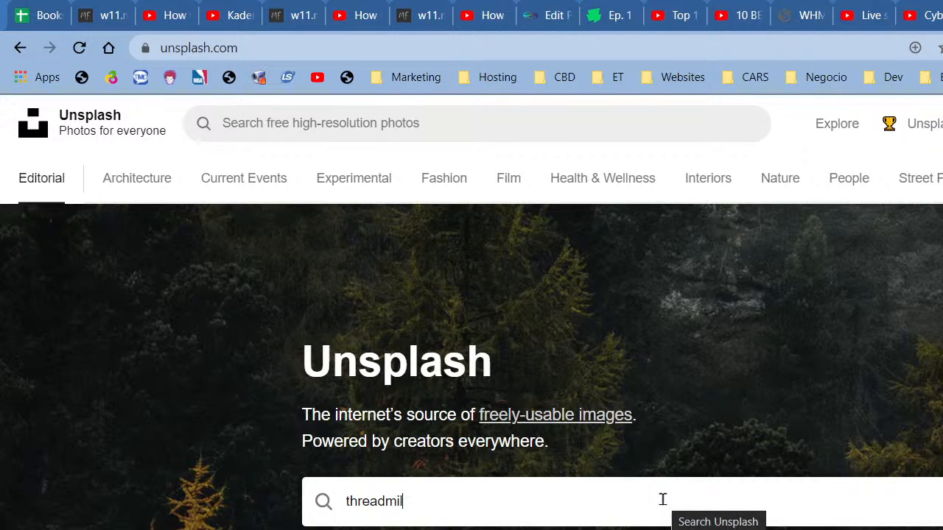
pyautogui.write('l')
pyautogui.press('Return')
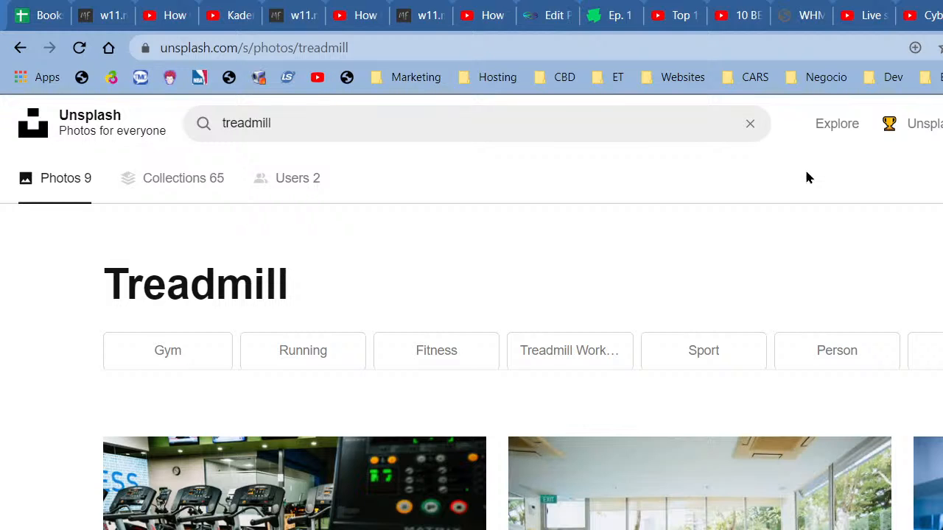
pyautogui.hotkey('ctrl', 'shift', 'Tab')
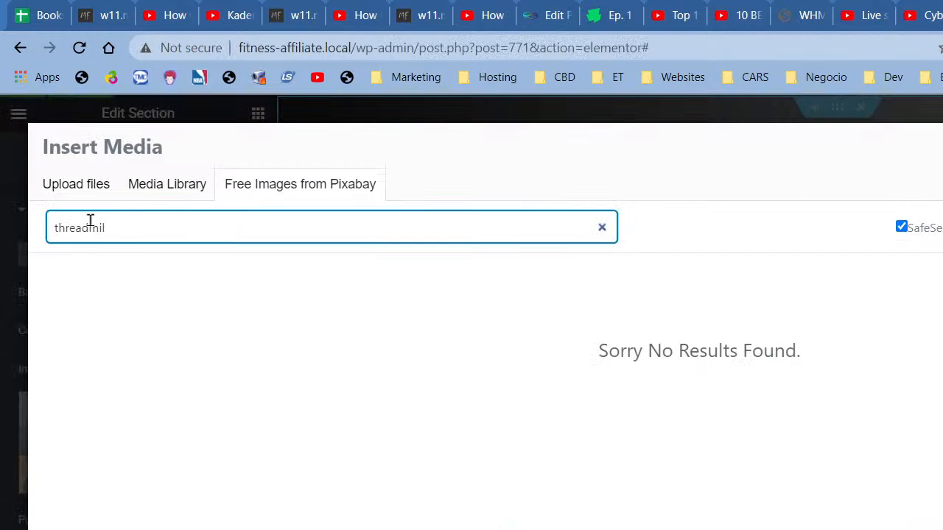
# Step: Correct the Pixabay search term to 'treadmill'
pyautogui.click(65, 224)
pyautogui.press('BackSpace')
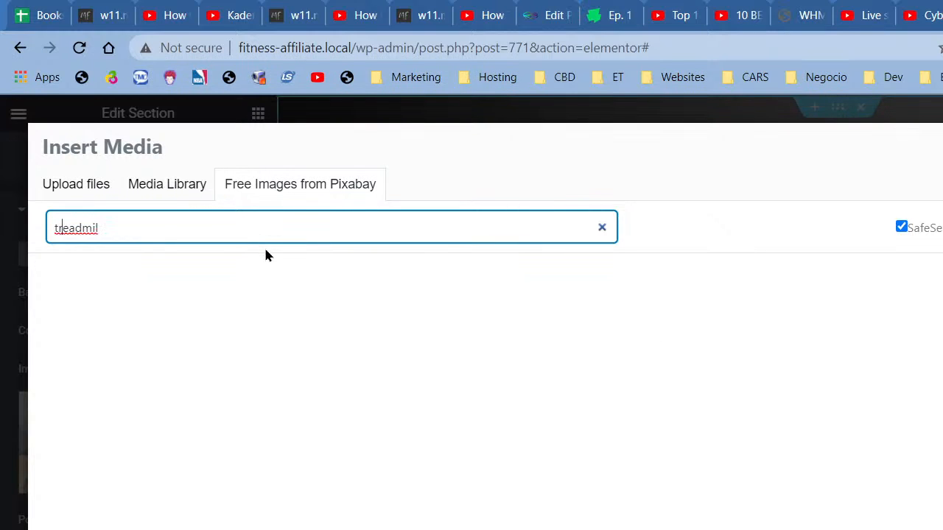
pyautogui.press('End')
pyautogui.write('l')
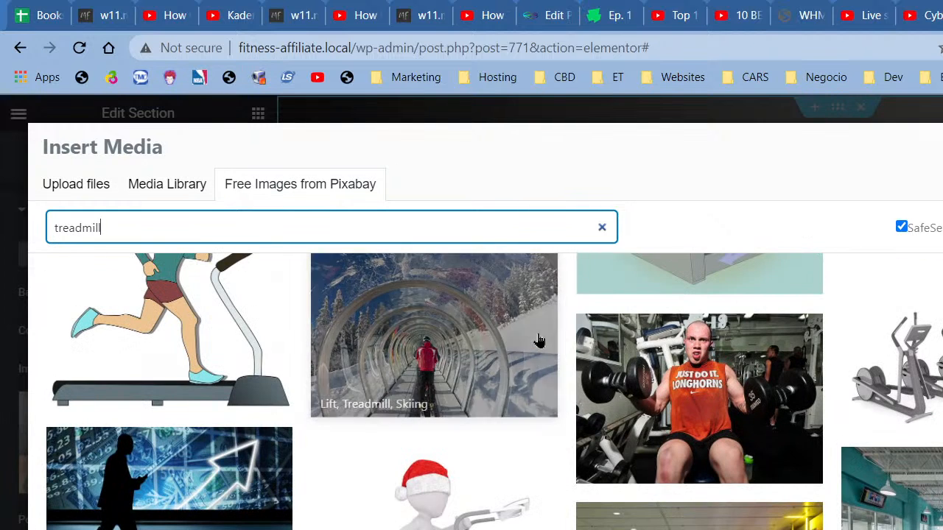
# Step: Scroll through the treadmill results and open a gym-room image's detail view
pyautogui.scroll(-10, 538, 341)
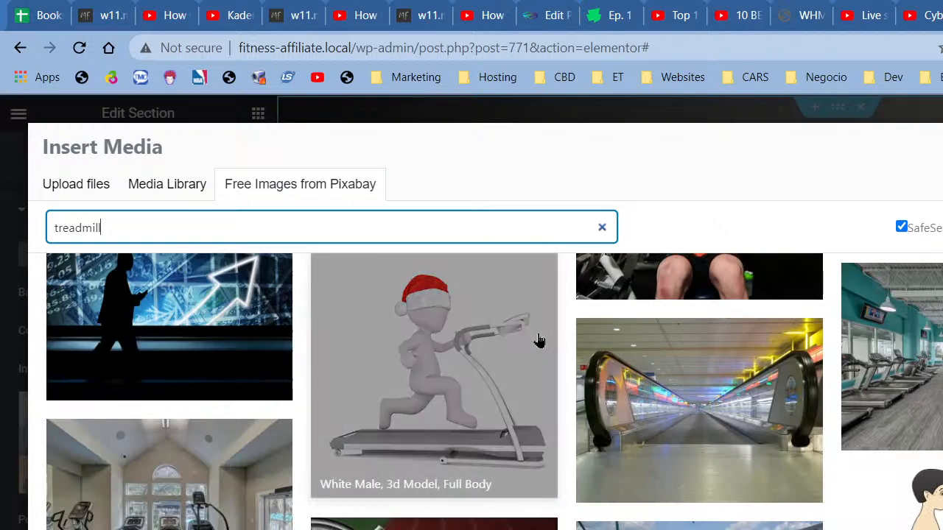
pyautogui.scroll(-2, 539, 341)
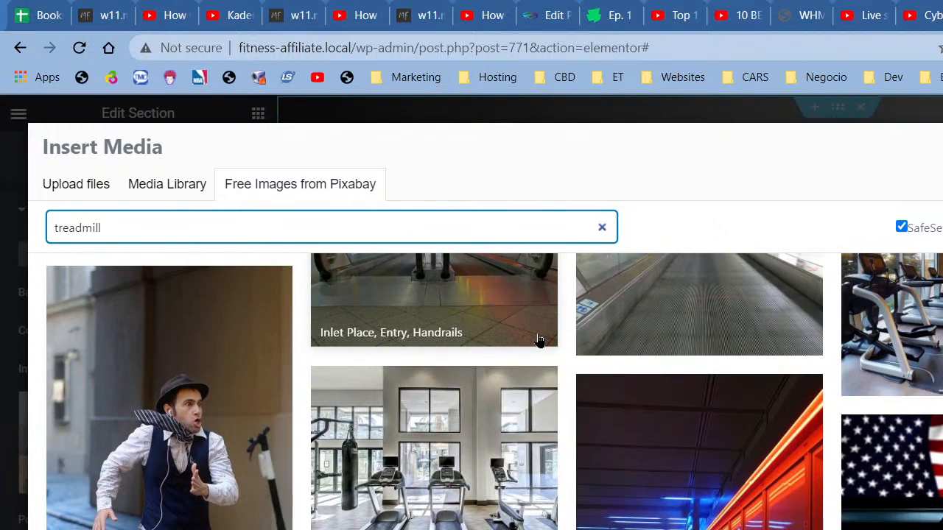
pyautogui.scroll(-5, 539, 341)
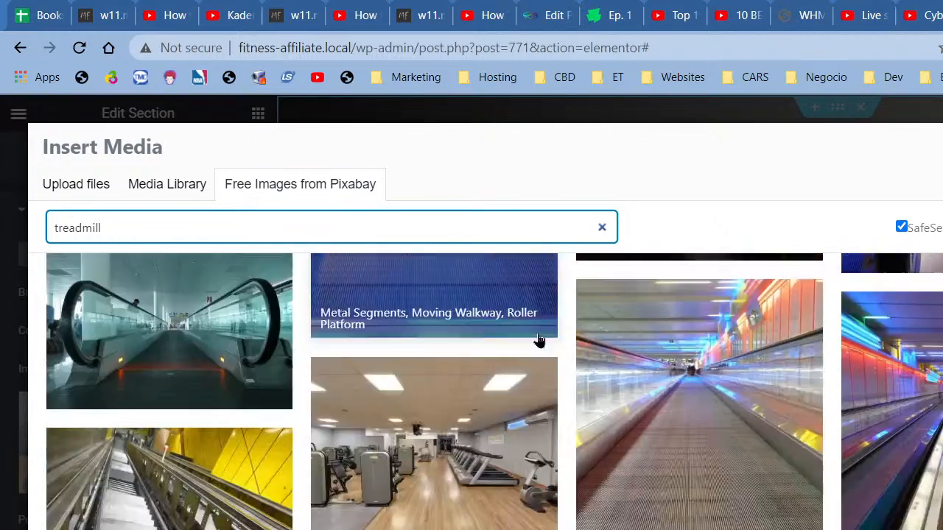
pyautogui.scroll(-3, 538, 340)
pyautogui.scroll(-3, 539, 341)
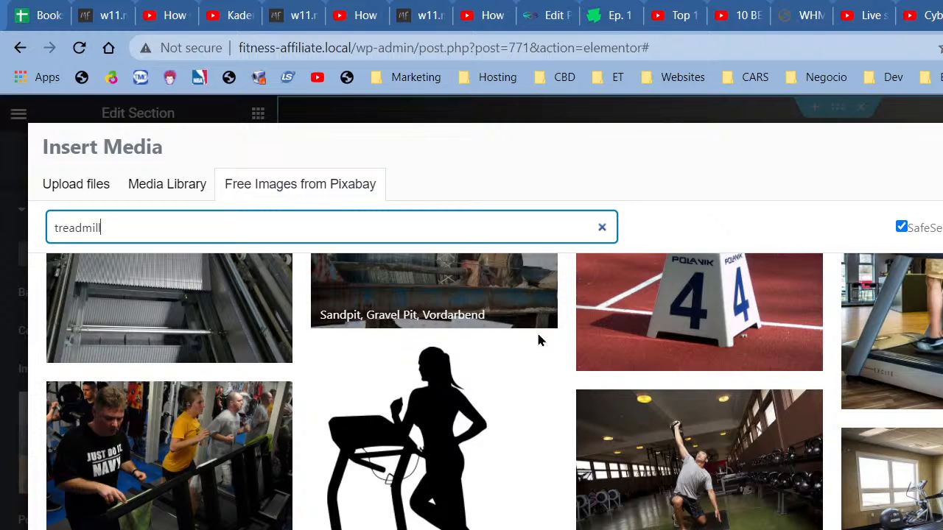
pyautogui.scroll(-1, 538, 340)
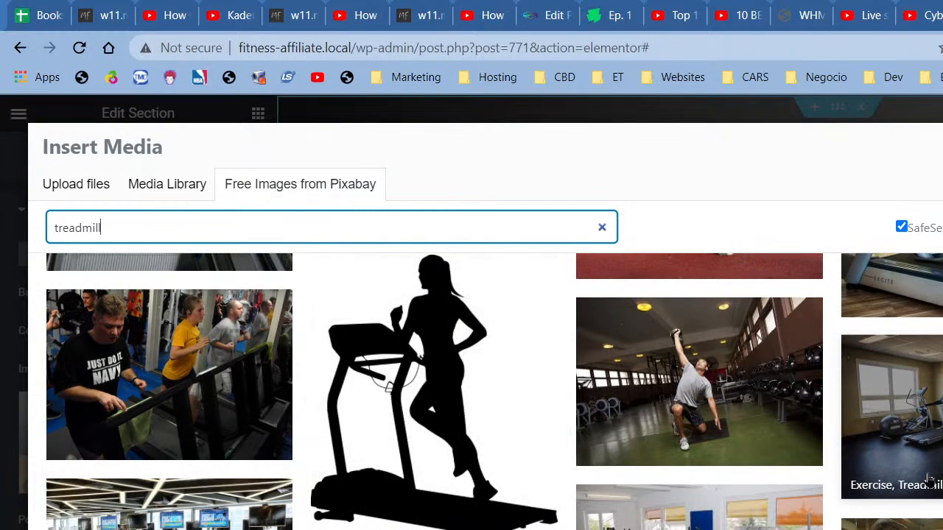
pyautogui.click(699, 508)
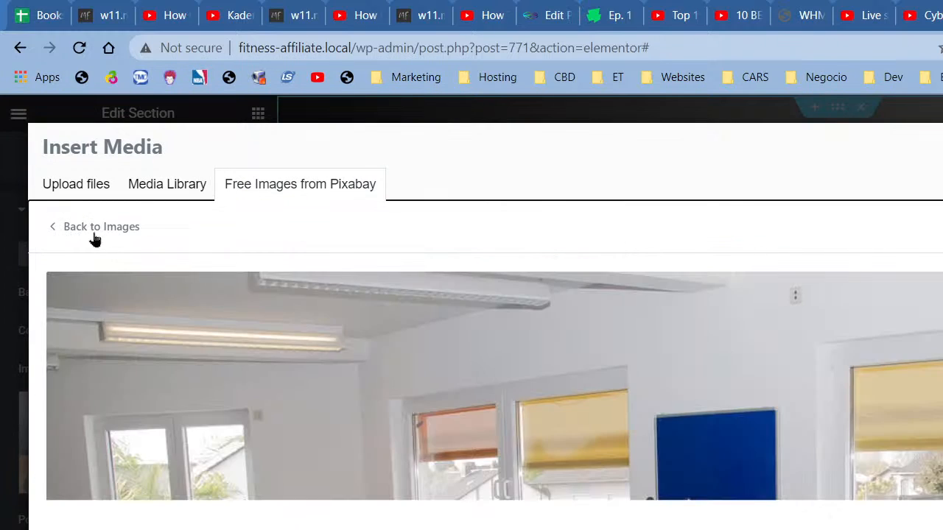
# Step: Preview the Pixabay gym photo with rows of treadmills, then check the YouTube Studio and Unsplash tabs
pyautogui.click(94, 228)
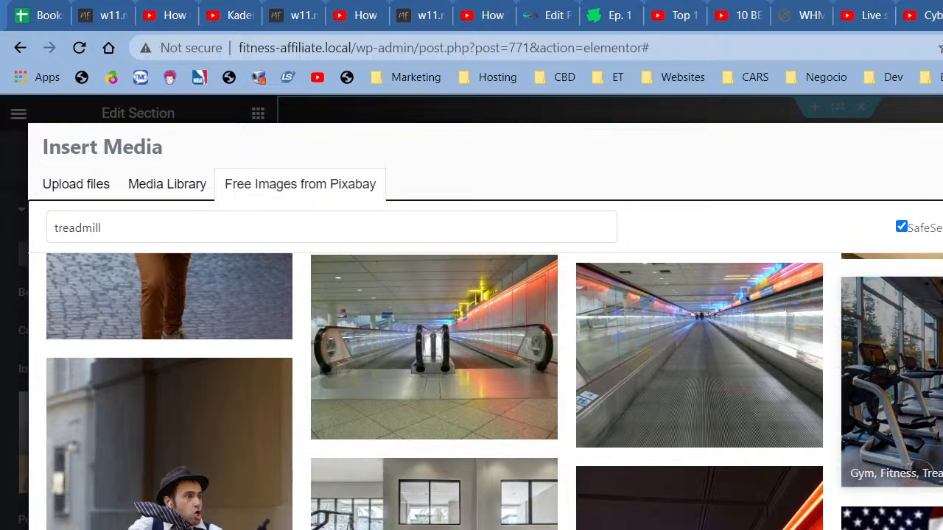
pyautogui.scroll(-6, 351, 464)
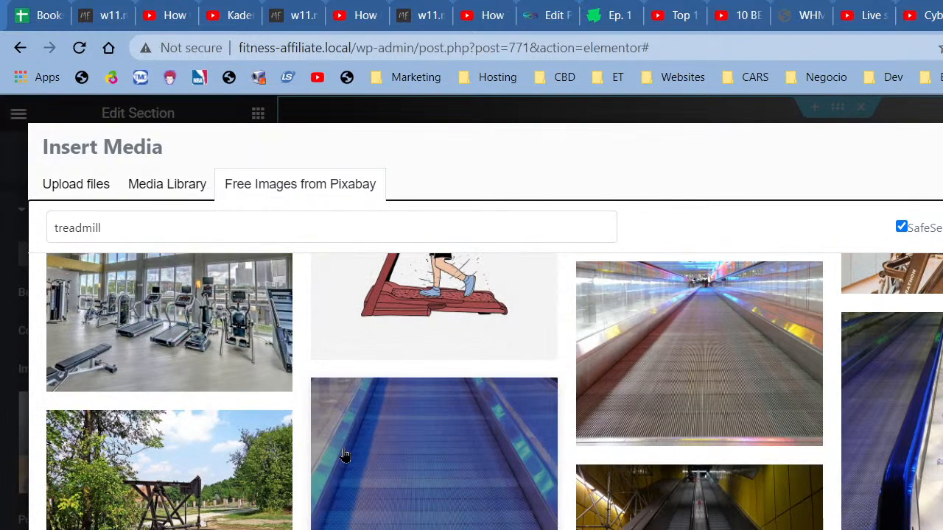
pyautogui.click(214, 337)
pyautogui.scroll(-6, 809, 447)
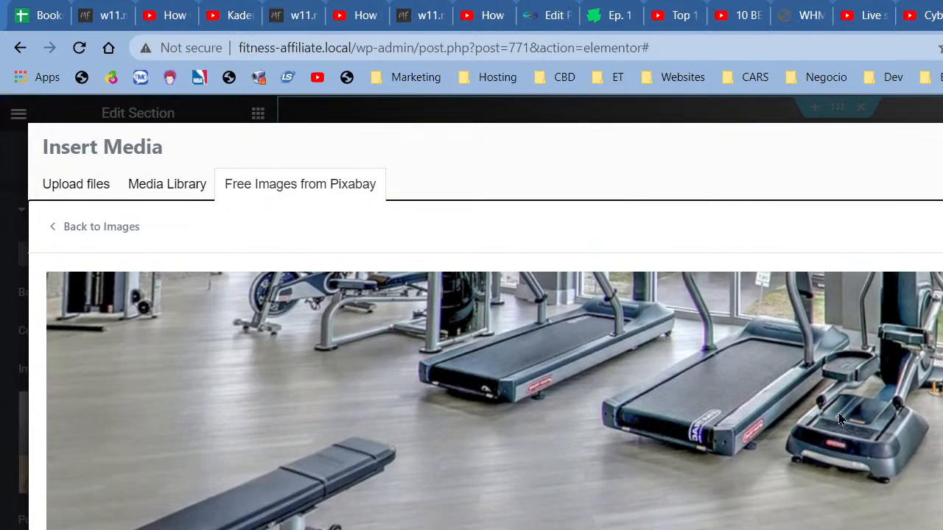
pyautogui.click(863, 15)
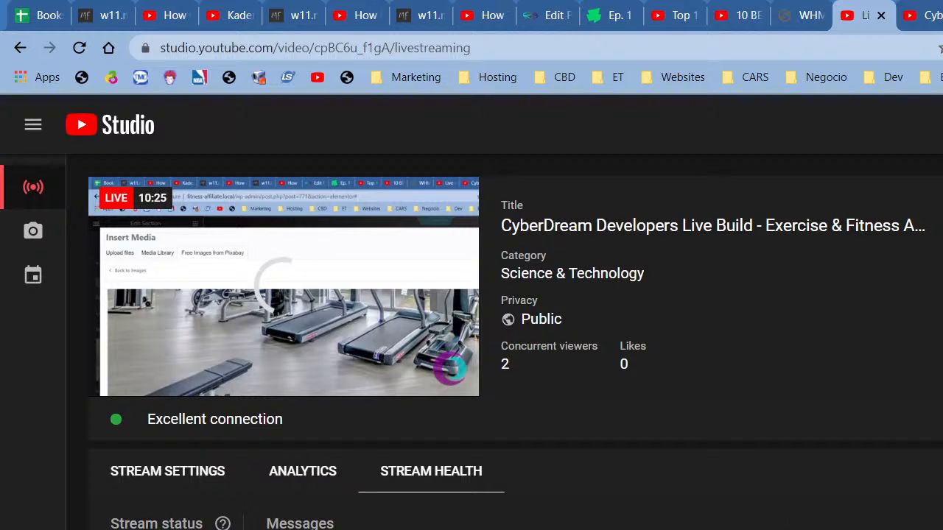
pyautogui.click(942, 15)
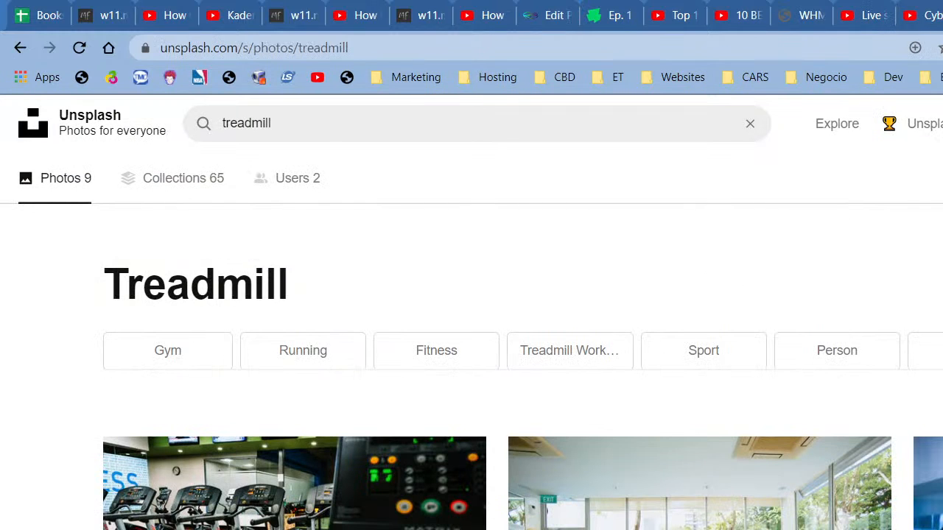
# Step: Scroll up and down through the Unsplash treadmill photo results
pyautogui.scroll(-4, 455, 515)
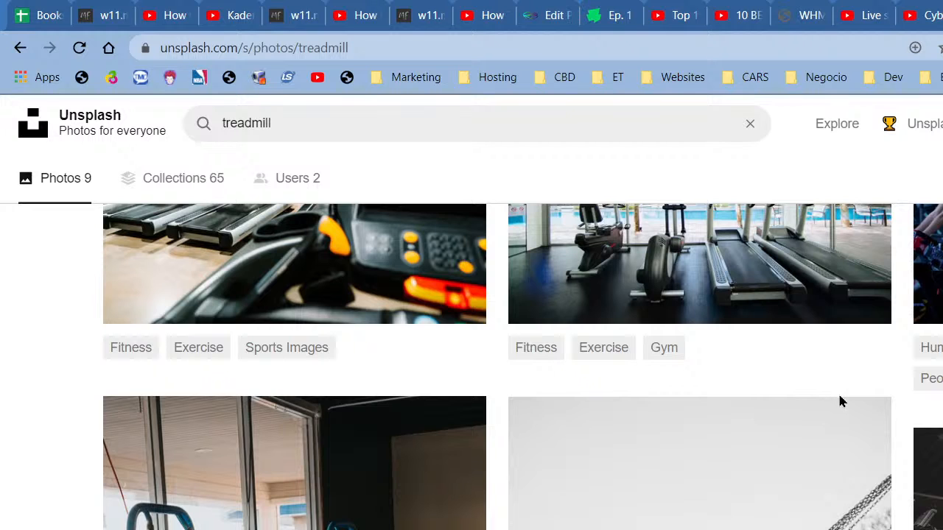
pyautogui.scroll(5, 837, 391)
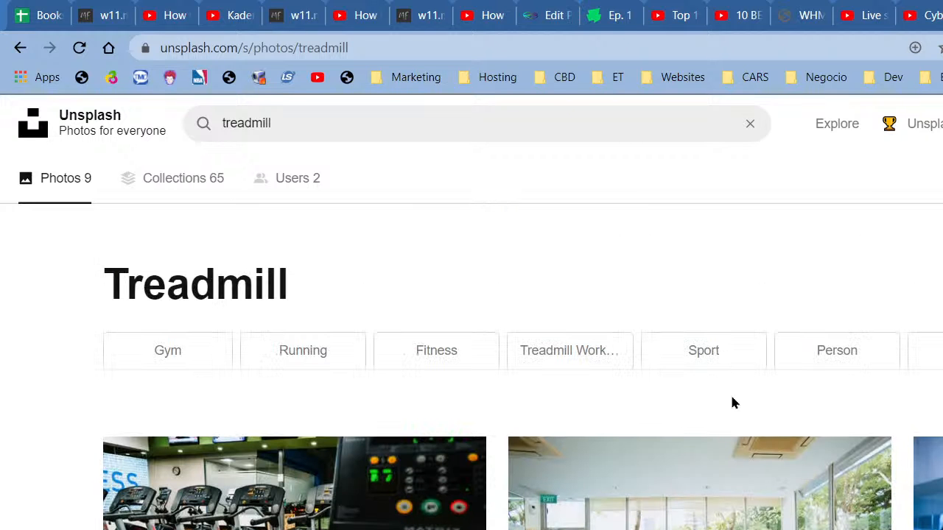
pyautogui.scroll(-4, 732, 402)
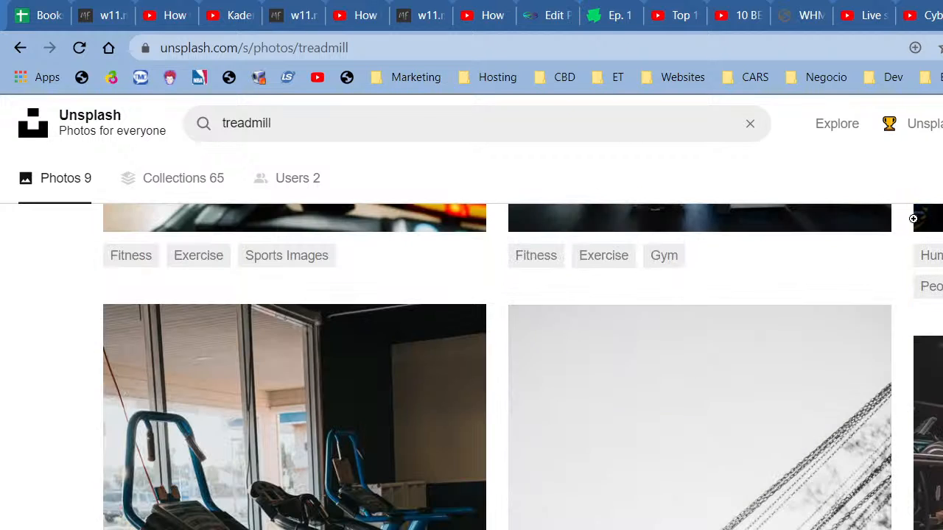
pyautogui.scroll(-10, 798, 394)
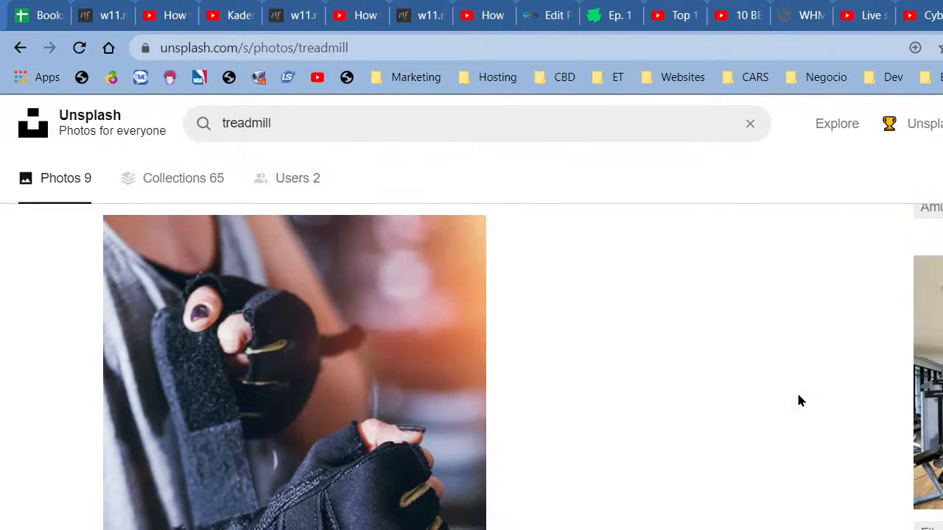
pyautogui.scroll(-1, 800, 401)
pyautogui.scroll(-2, 920, 366)
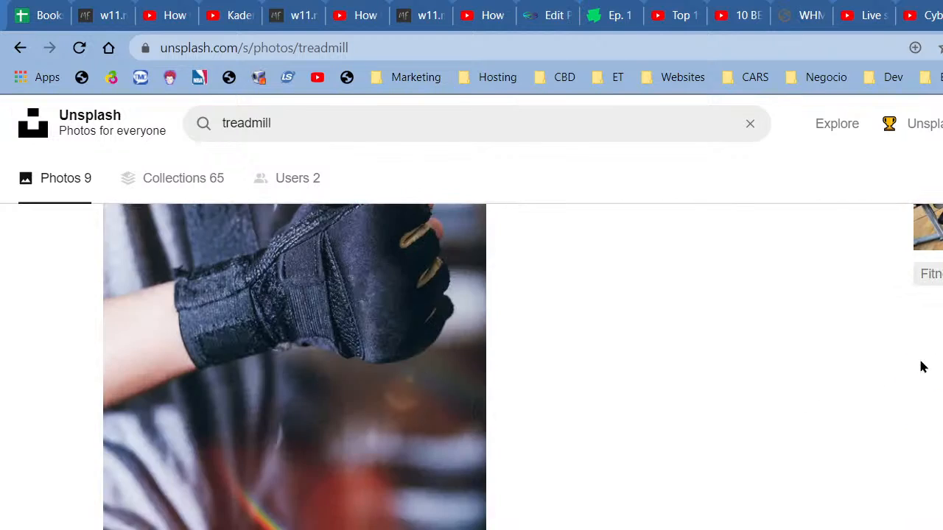
pyautogui.scroll(15, 915, 366)
pyautogui.scroll(1, 916, 366)
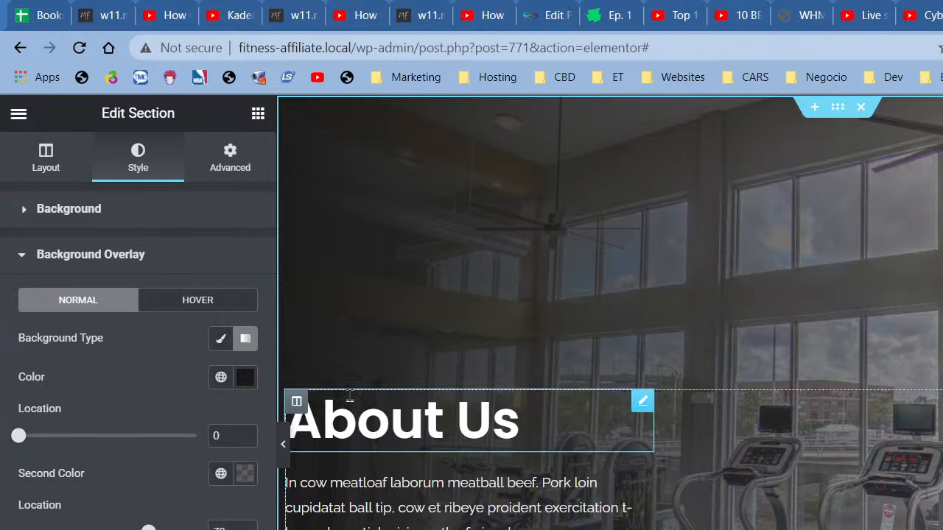
# Step: Switch the hero background overlay to Classic and clear its colour
pyautogui.click(222, 341)
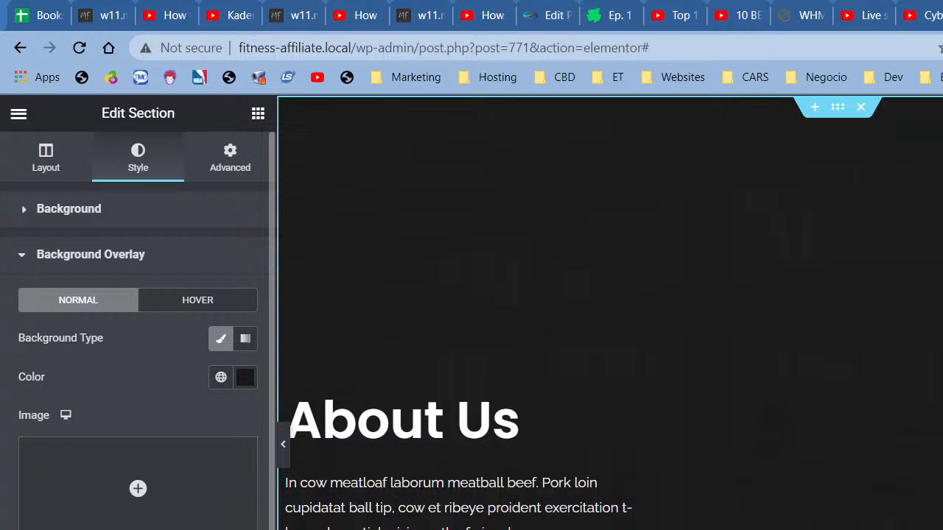
pyautogui.click(244, 378)
pyautogui.click(194, 413)
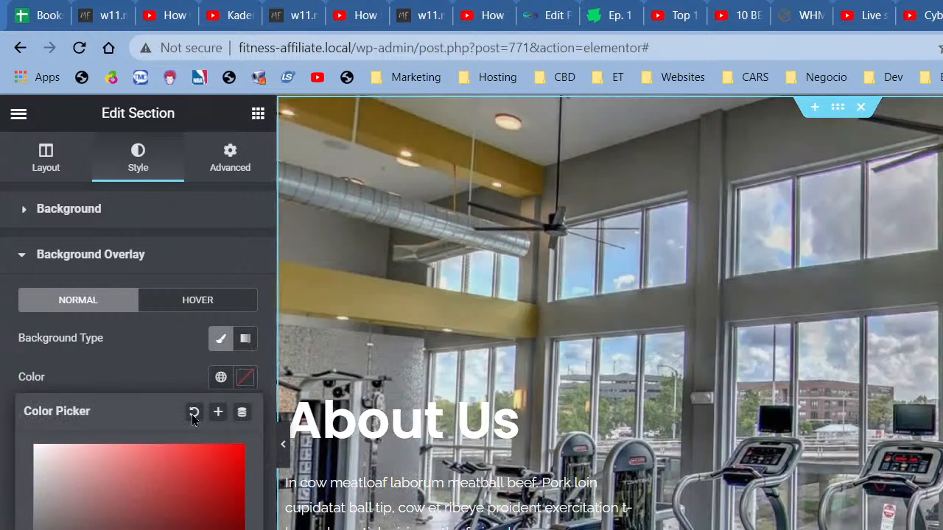
# Step: Preview the full-brightness gym photo, then return to editing the hero section
pyautogui.click(284, 444)
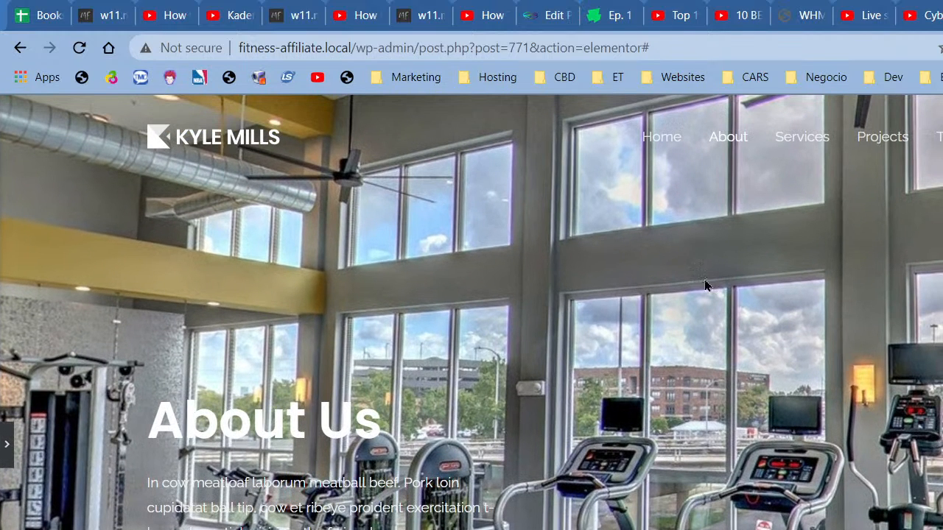
pyautogui.scroll(-2, 578, 451)
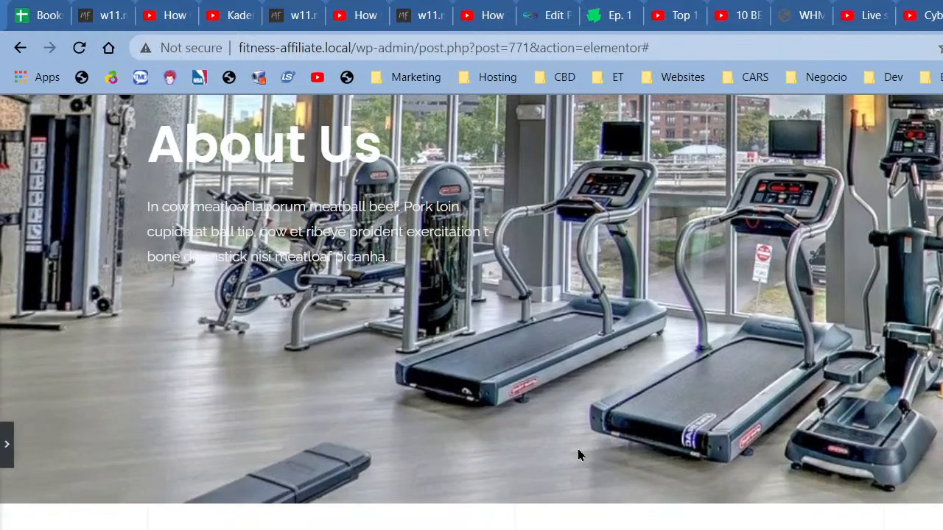
pyautogui.scroll(3, 576, 449)
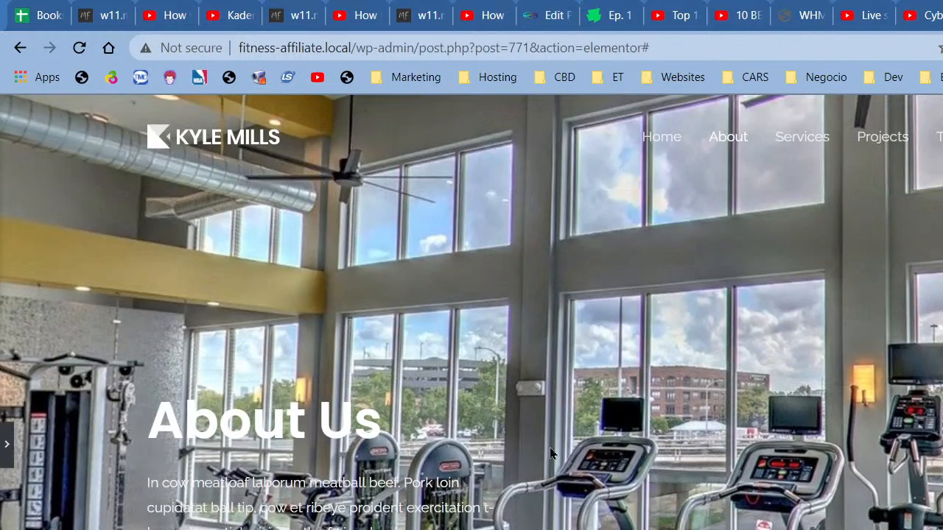
pyautogui.click(4, 451)
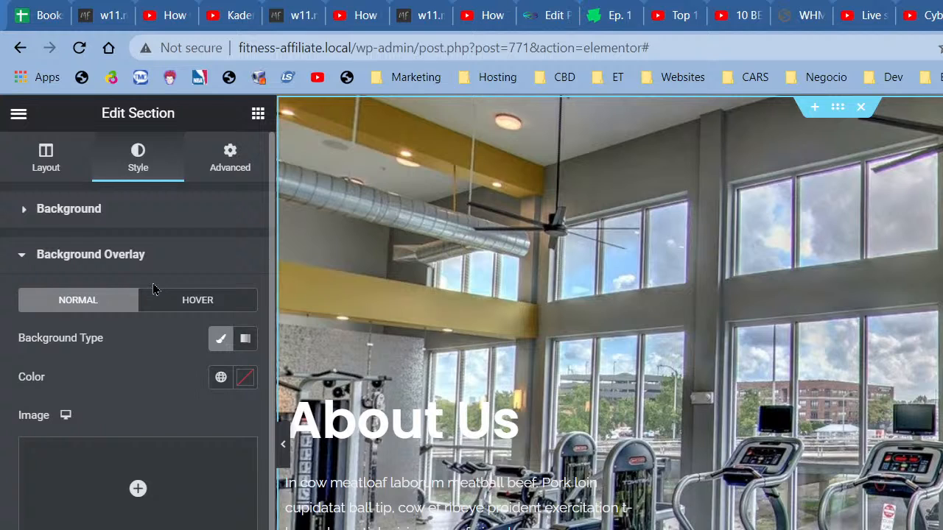
pyautogui.click(221, 378)
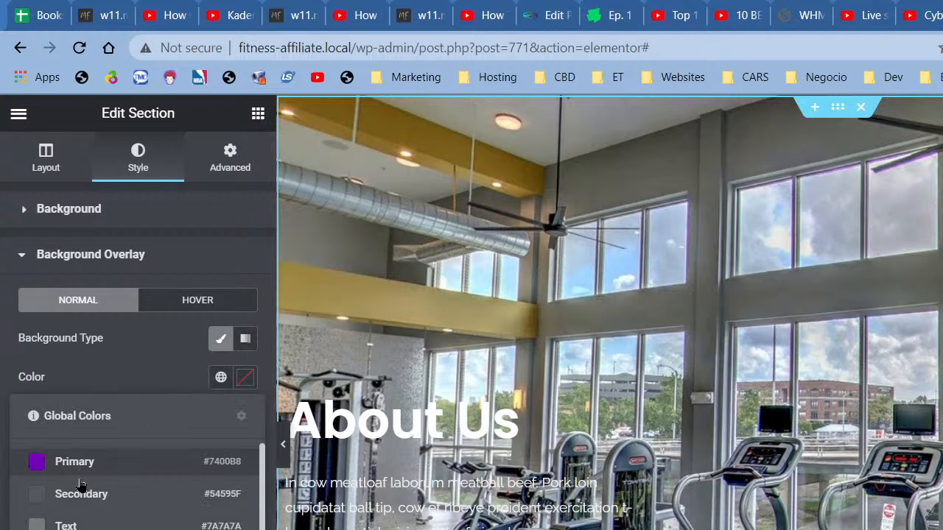
# Step: Make the hero overlay a gradient from the global Primary purple to black
pyautogui.scroll(-2, 137, 482)
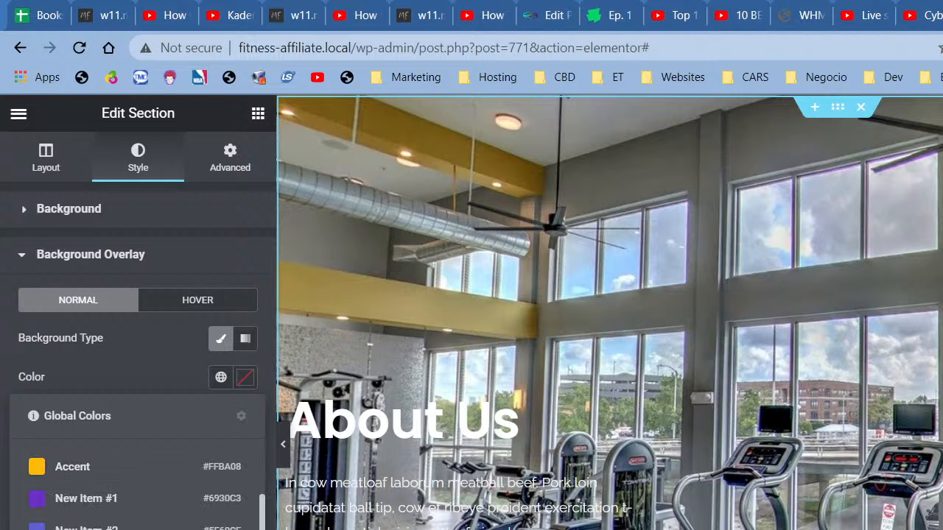
pyautogui.scroll(-2, 137, 483)
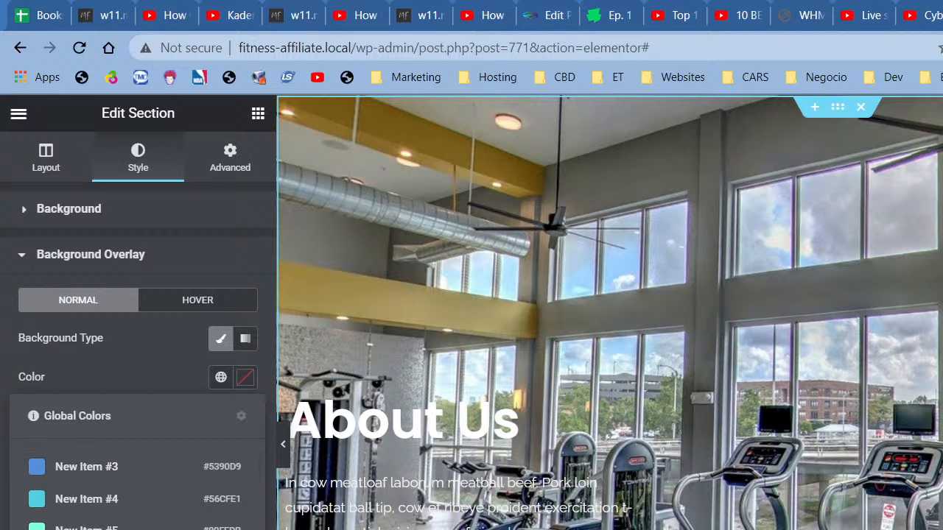
pyautogui.click(189, 386)
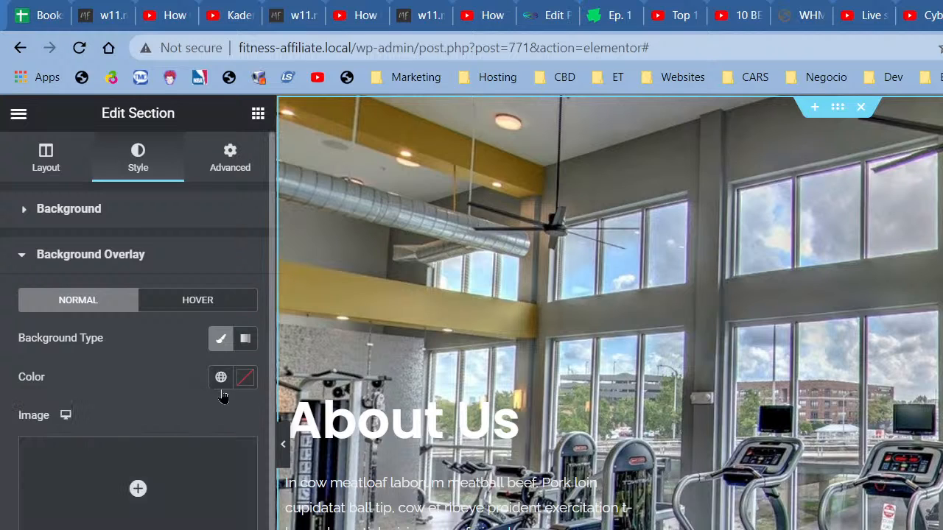
pyautogui.click(244, 343)
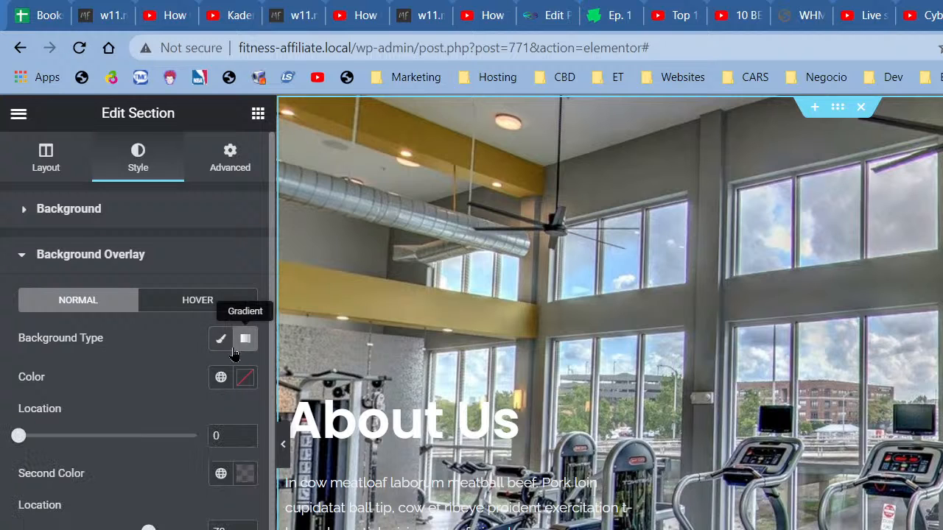
pyautogui.click(221, 378)
pyautogui.click(96, 462)
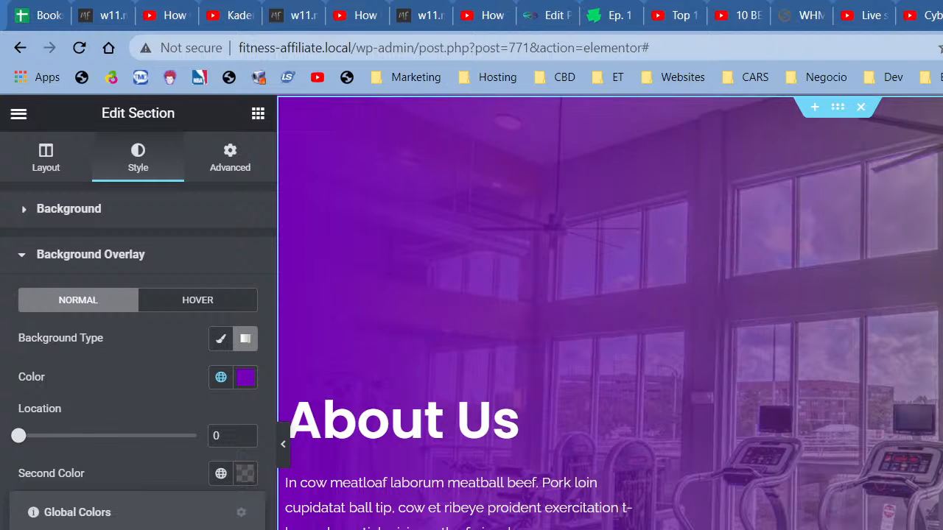
pyautogui.click(96, 528)
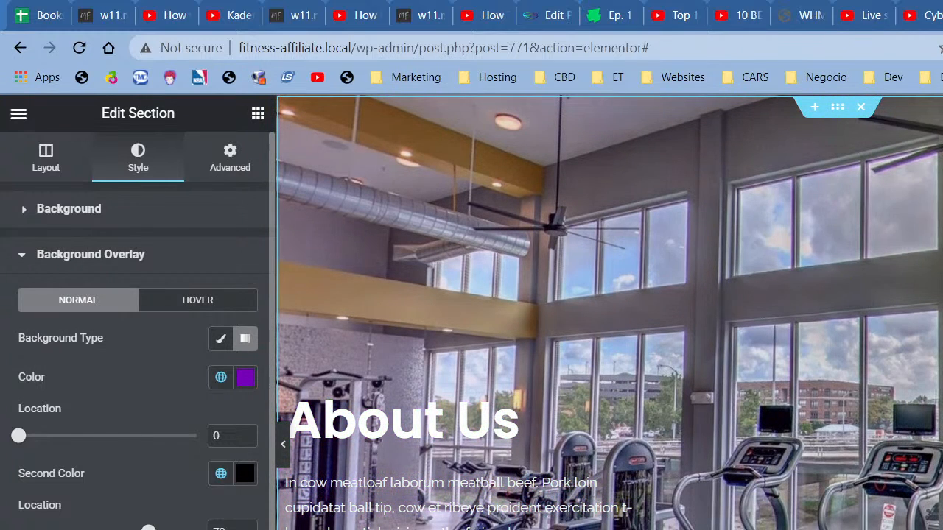
# Step: Preview the purple-tinted gym photo and reopen the section panel
pyautogui.click(283, 444)
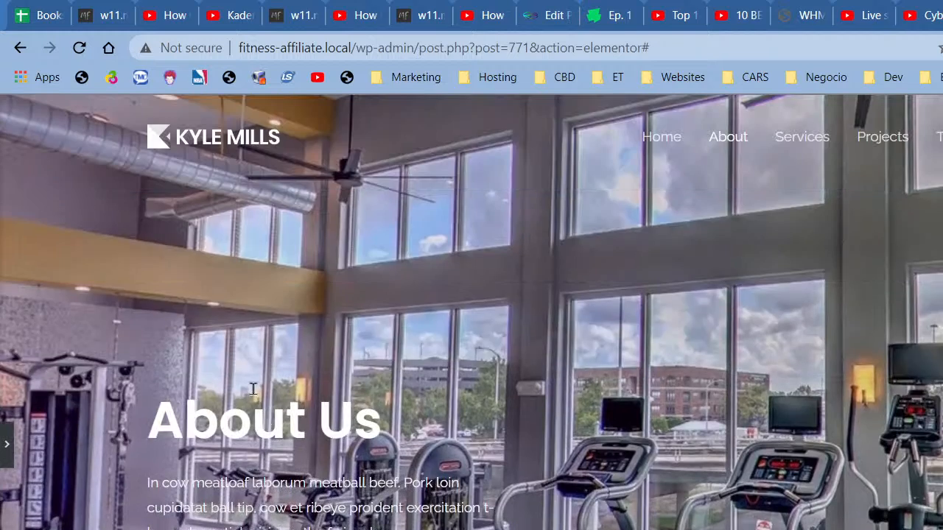
pyautogui.scroll(-1, 247, 440)
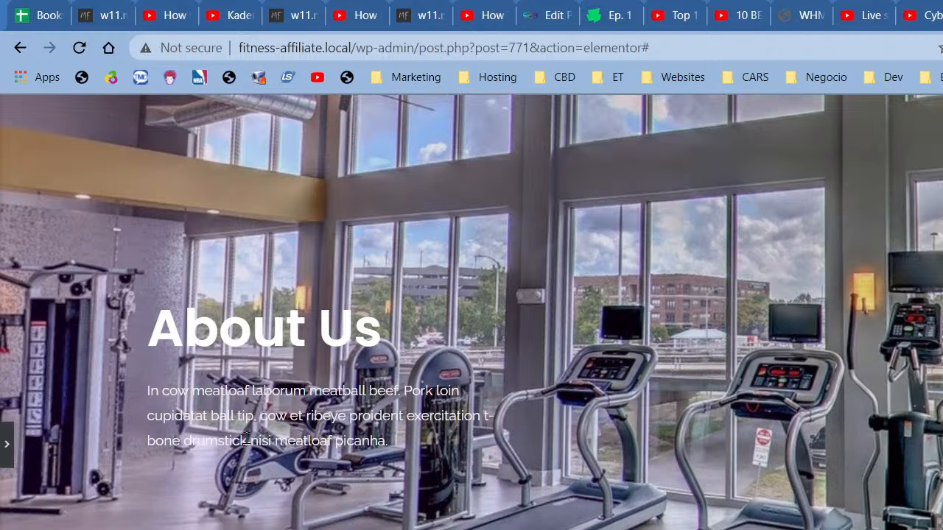
pyautogui.click(6, 443)
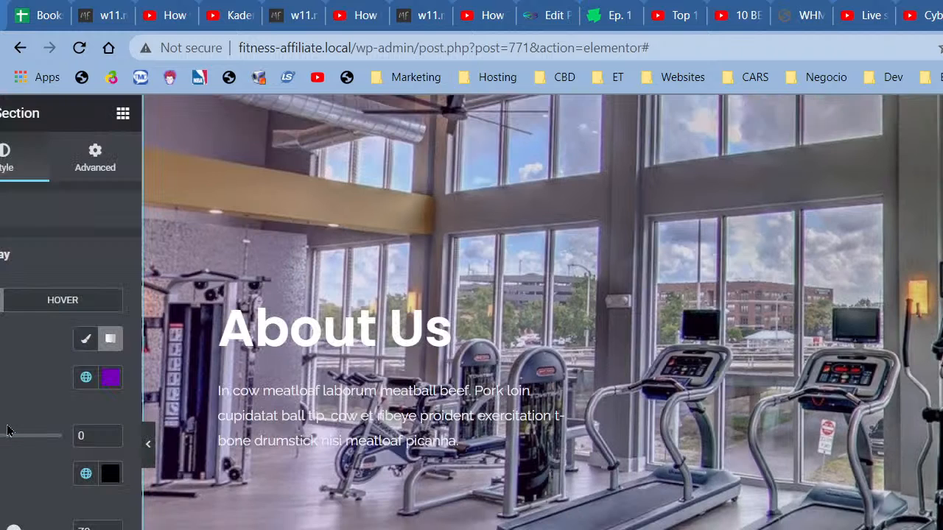
# Step: Darken the overlay's first purple colour and preview the result
pyautogui.click(245, 378)
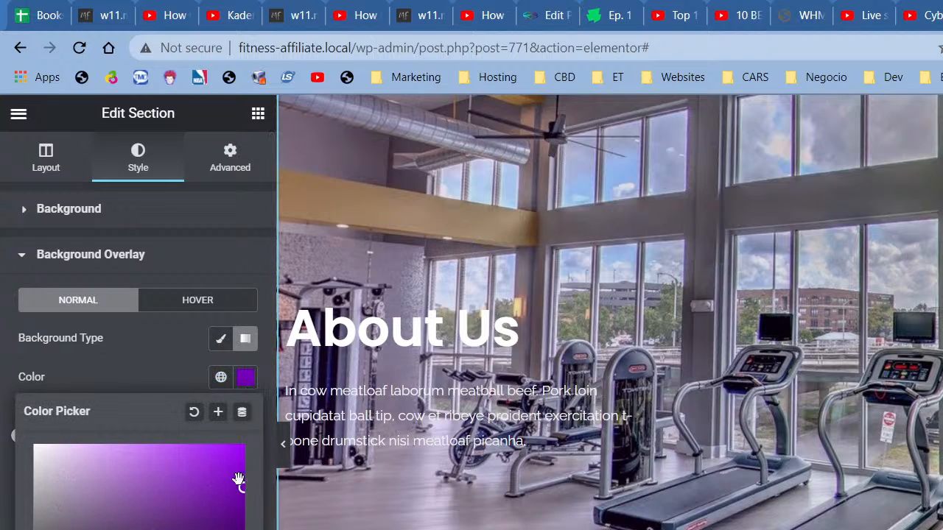
pyautogui.click(239, 525)
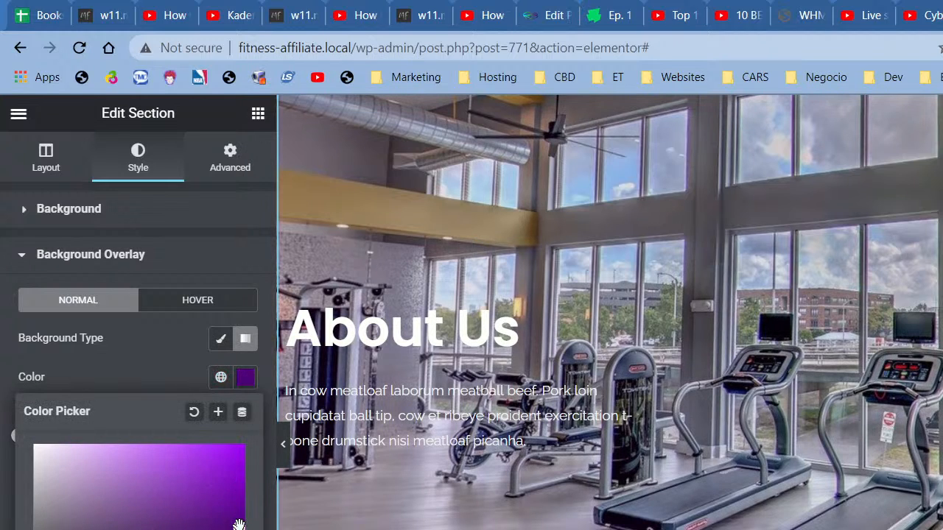
pyautogui.click(170, 378)
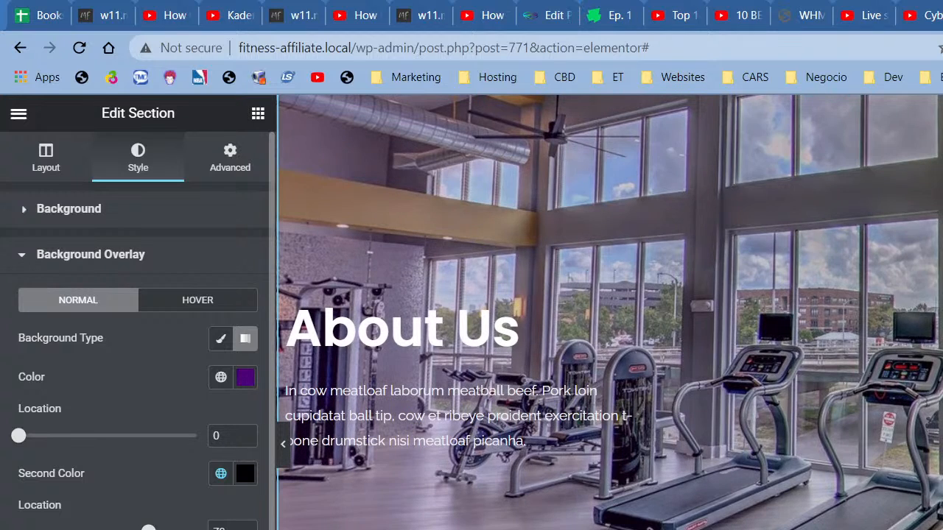
pyautogui.click(283, 444)
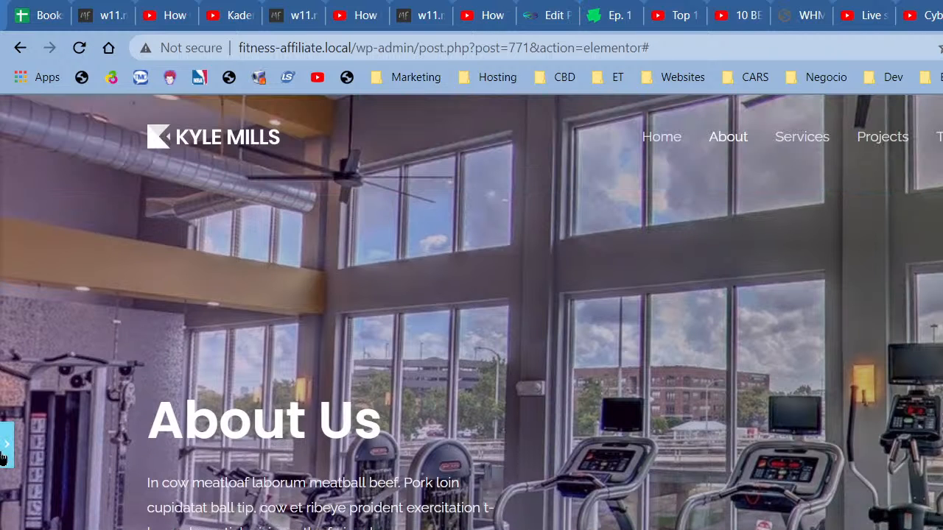
pyautogui.click(6, 443)
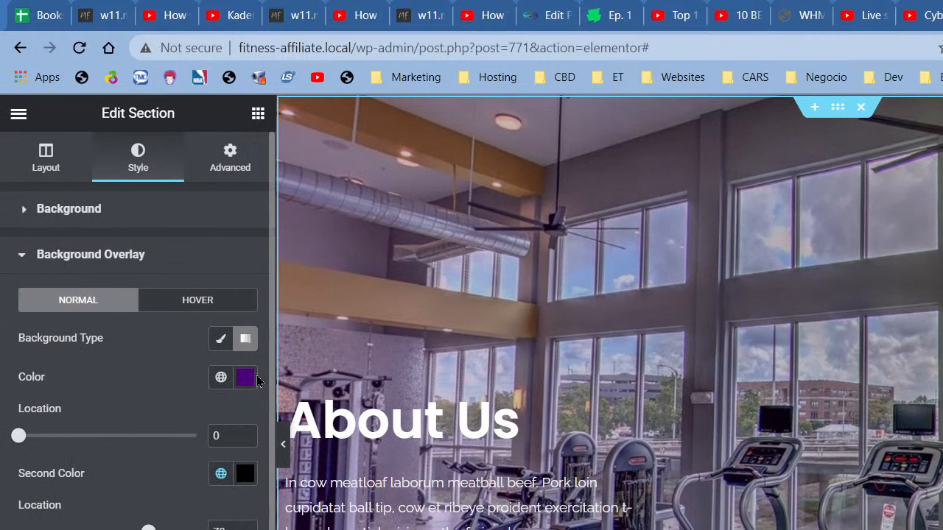
# Step: Darken the overlay purple further and save it as a new global colour
pyautogui.click(246, 377)
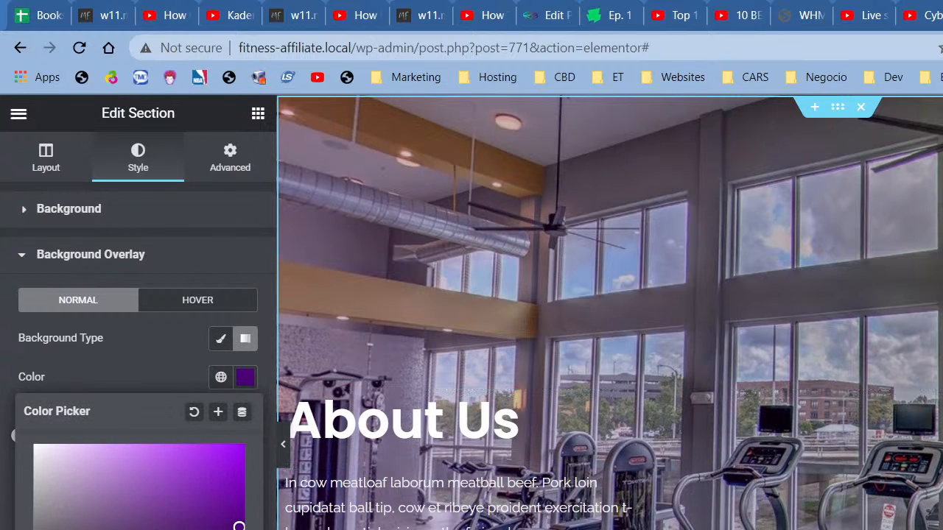
pyautogui.moveTo(238, 526); pyautogui.dragTo(240, 529)
pyautogui.click(225, 418)
pyautogui.click(829, 512)
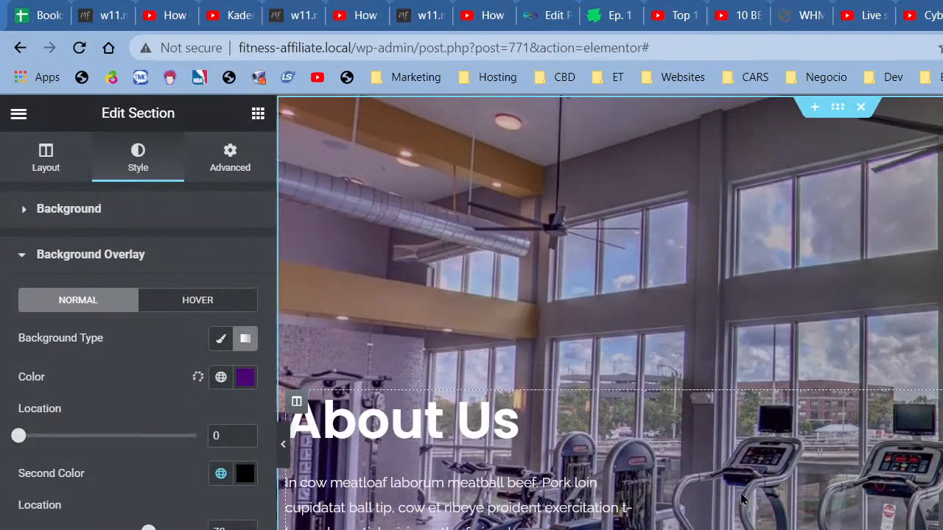
pyautogui.click(283, 444)
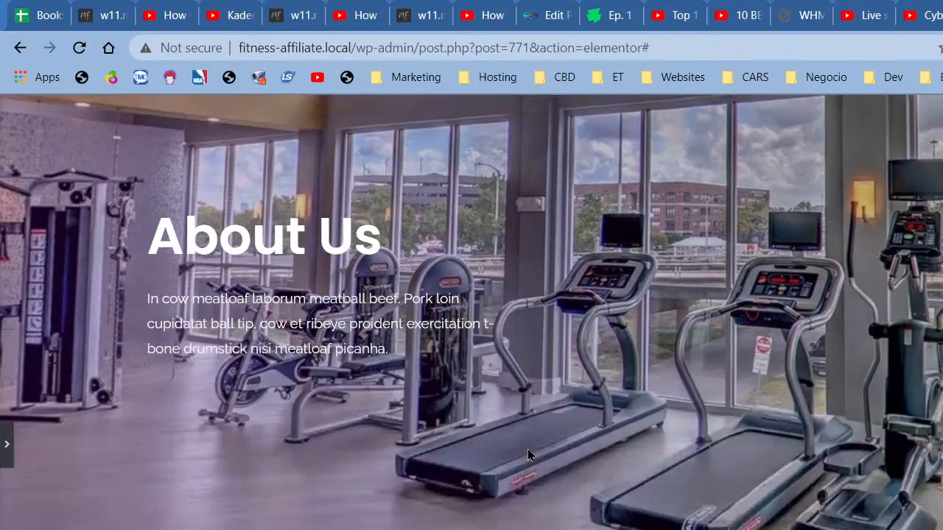
pyautogui.scroll(-20, 528, 452)
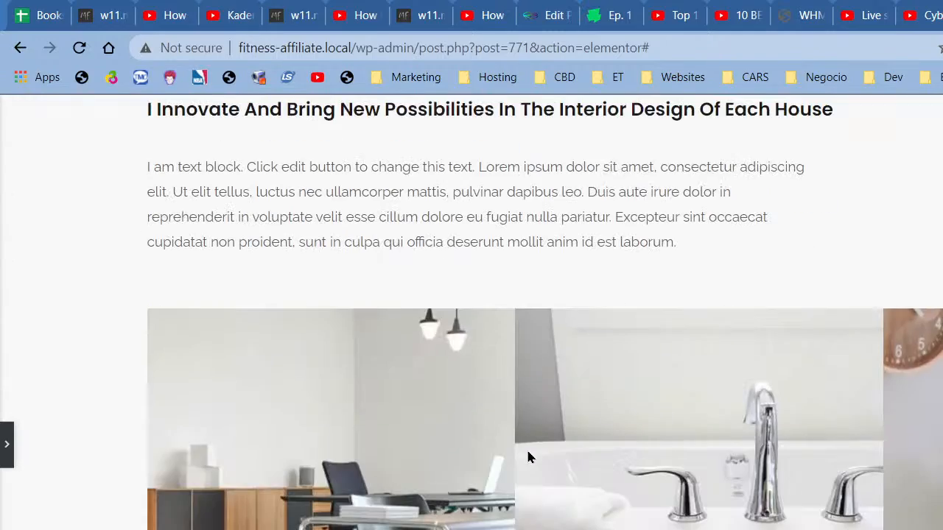
pyautogui.scroll(-12, 528, 457)
pyautogui.scroll(10, 528, 457)
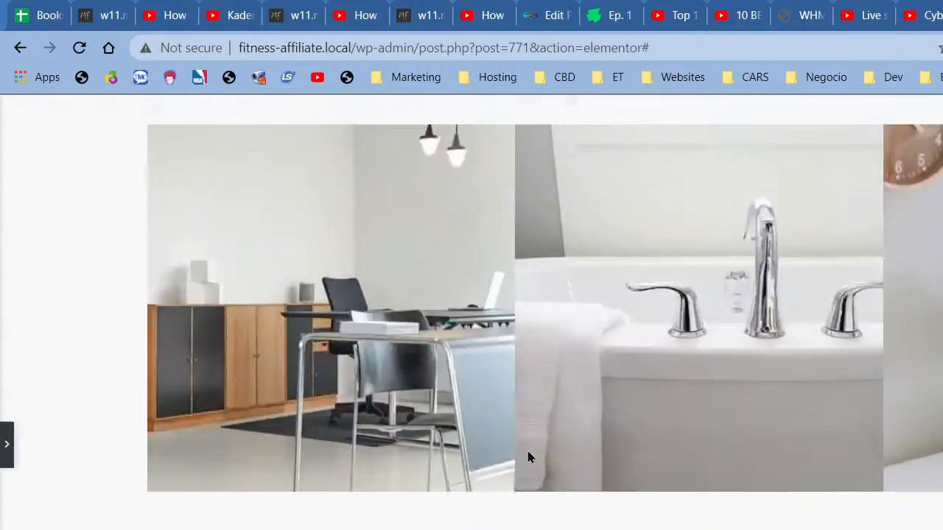
pyautogui.scroll(20, 528, 453)
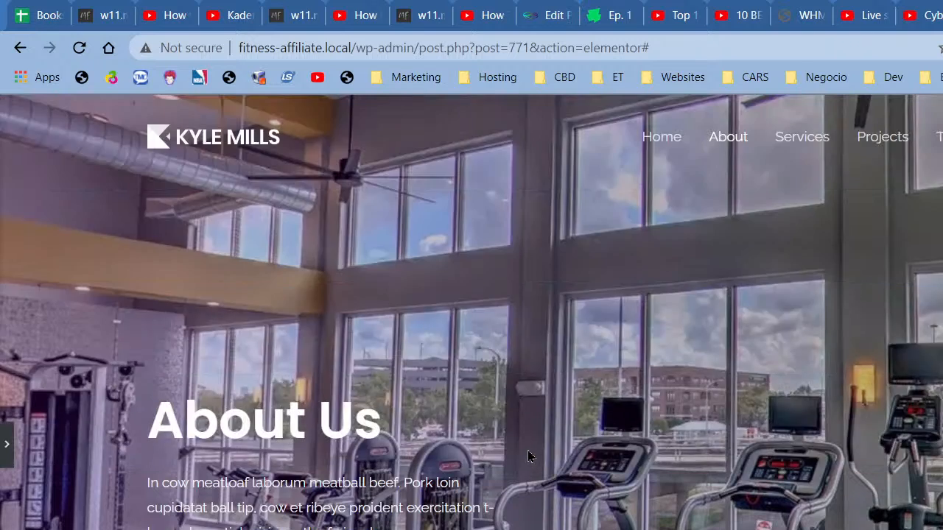
pyautogui.scroll(-5, 528, 451)
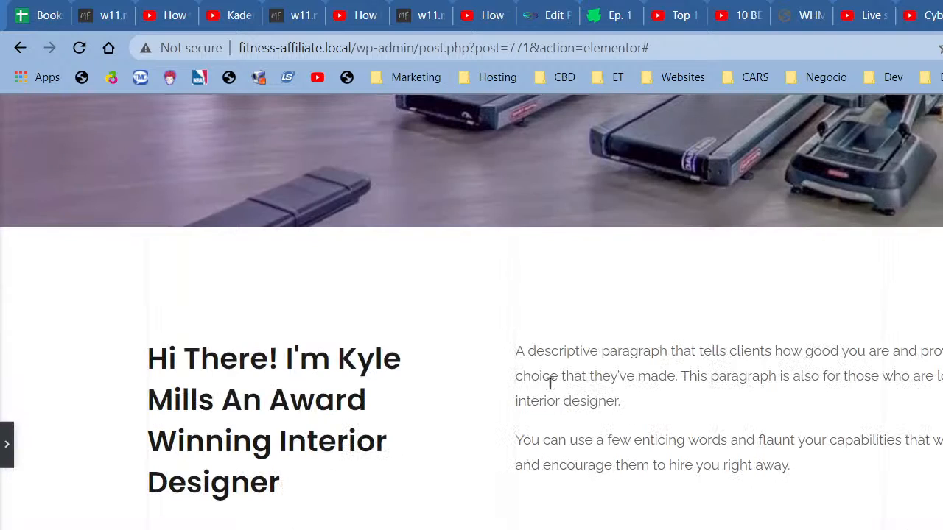
pyautogui.scroll(-3, 550, 383)
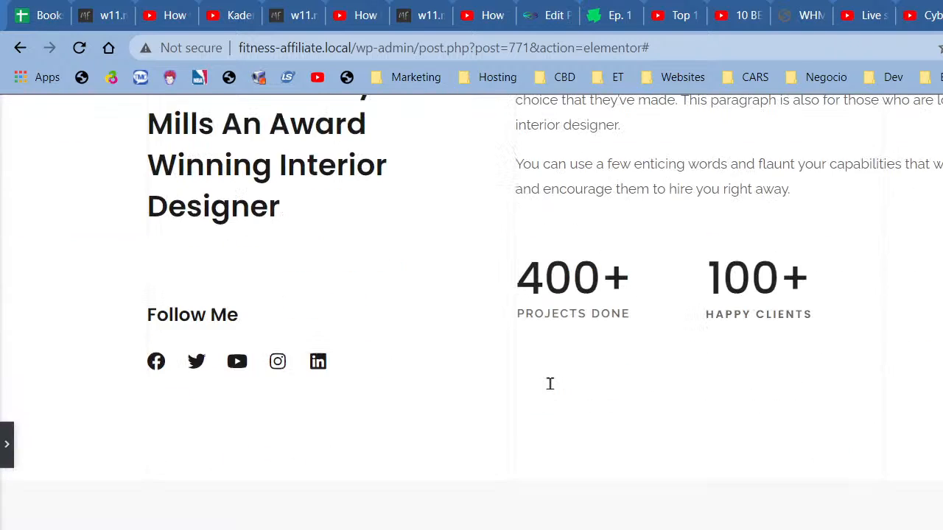
pyautogui.scroll(5, 549, 387)
pyautogui.scroll(-10, 549, 389)
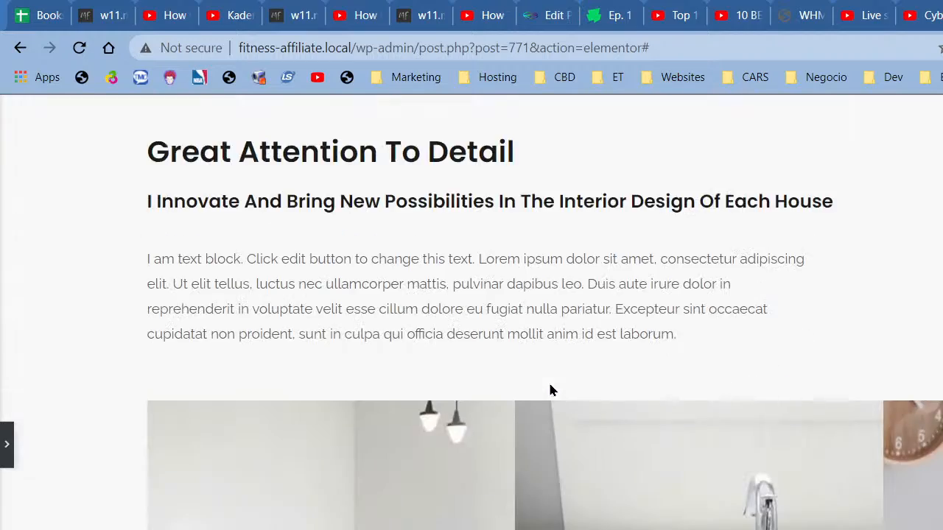
pyautogui.scroll(-5, 549, 389)
pyautogui.scroll(10, 549, 389)
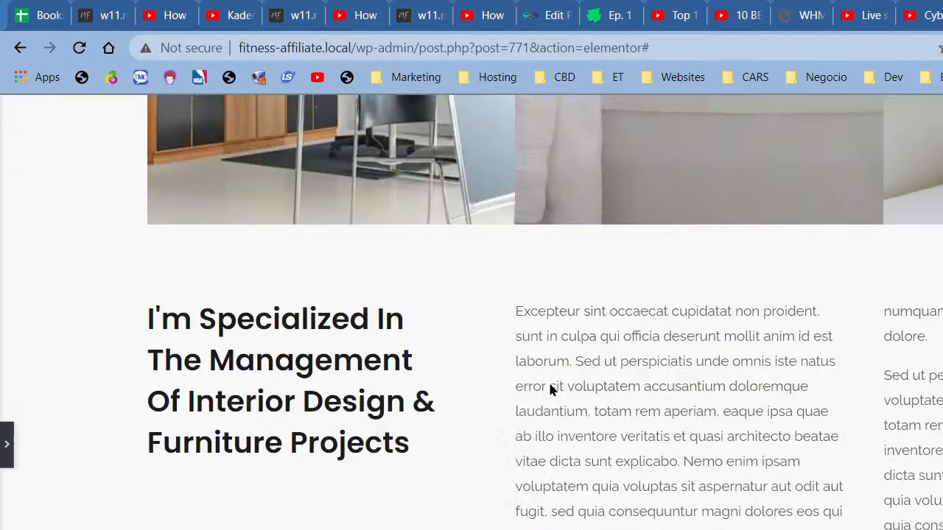
pyautogui.scroll(-5, 549, 389)
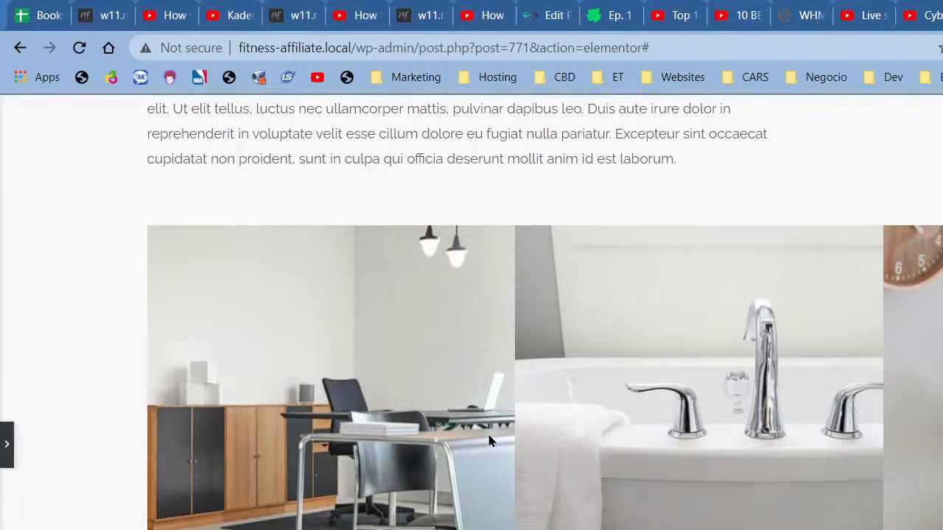
pyautogui.scroll(3, 428, 379)
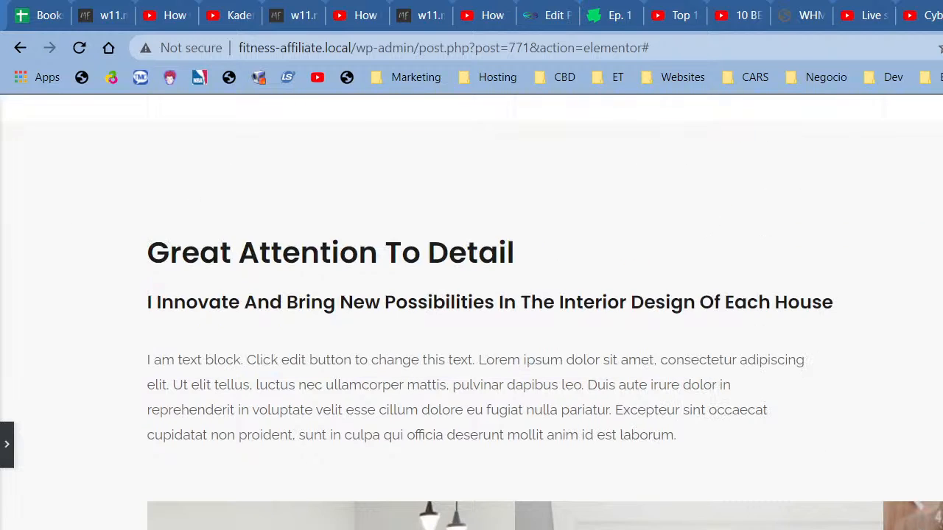
pyautogui.scroll(-5, 299, 494)
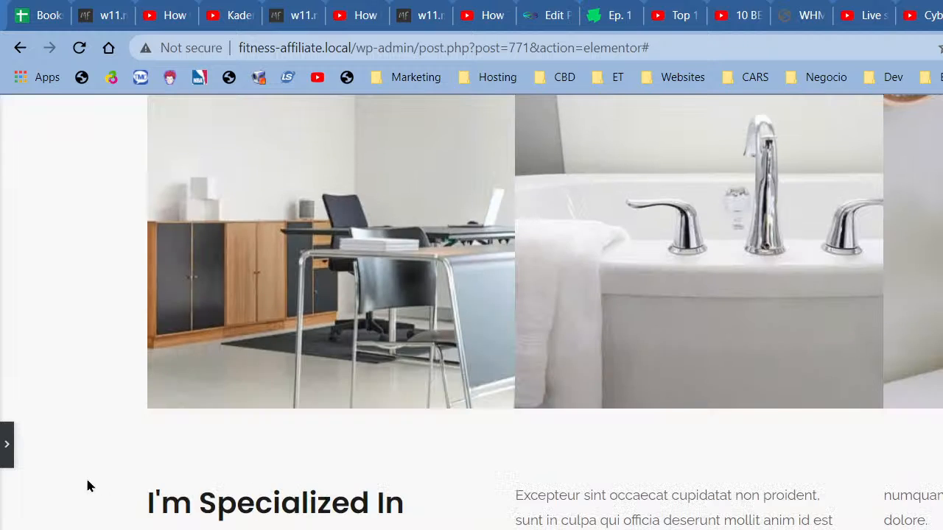
pyautogui.scroll(-2, 87, 487)
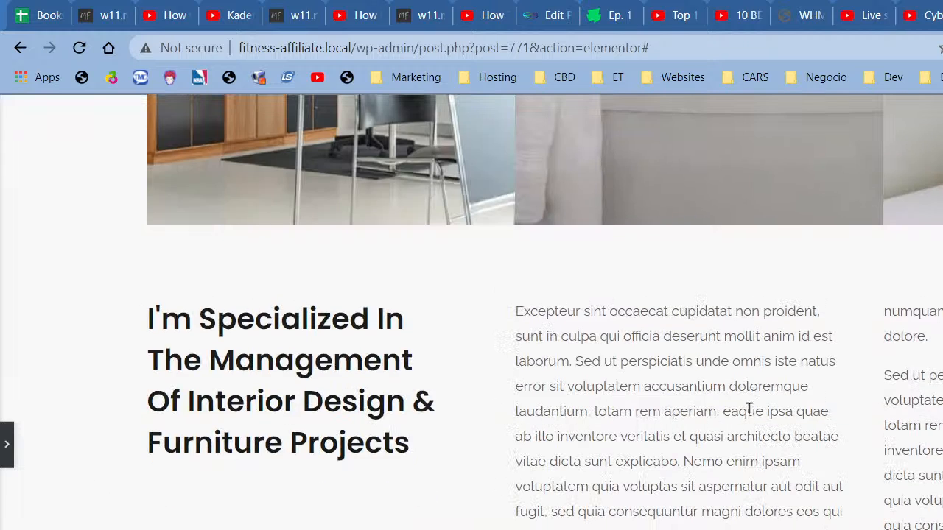
pyautogui.scroll(6, 744, 417)
pyautogui.scroll(-3, 390, 412)
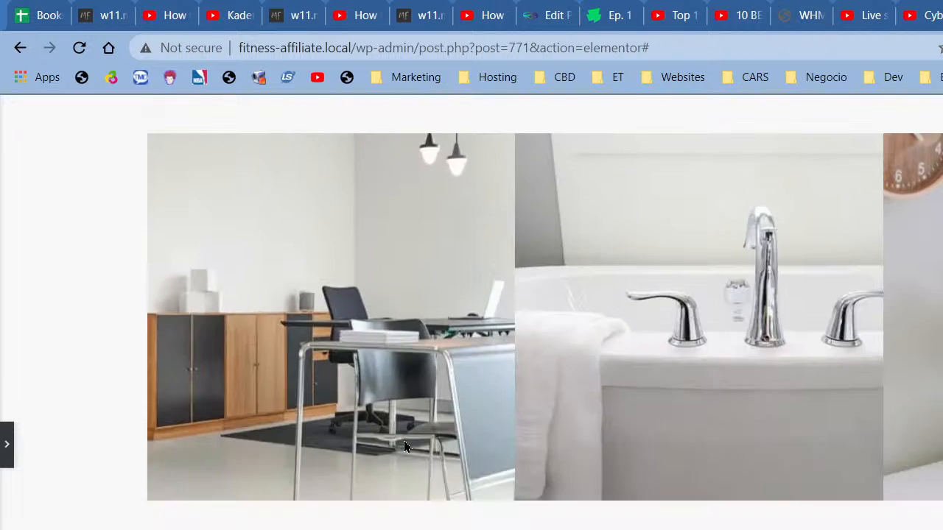
pyautogui.scroll(3, 403, 441)
pyautogui.scroll(3, 459, 412)
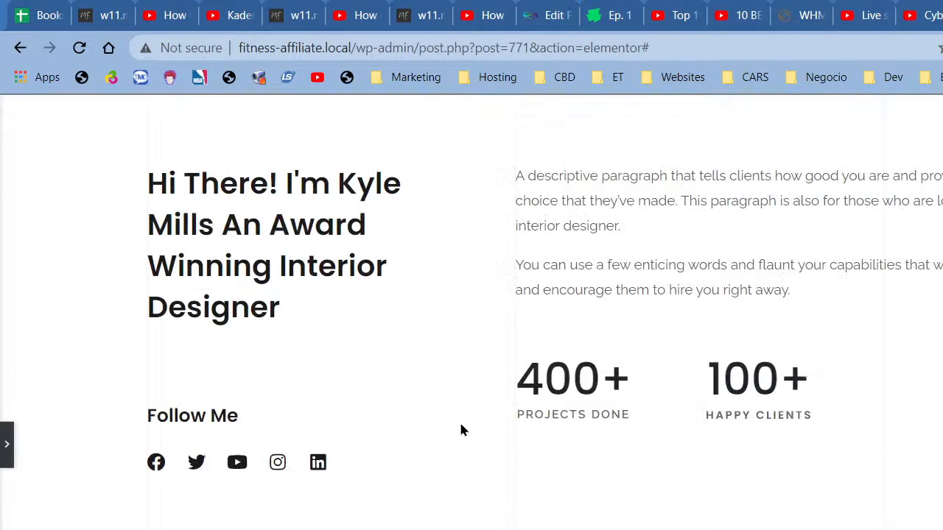
pyautogui.scroll(4, 461, 430)
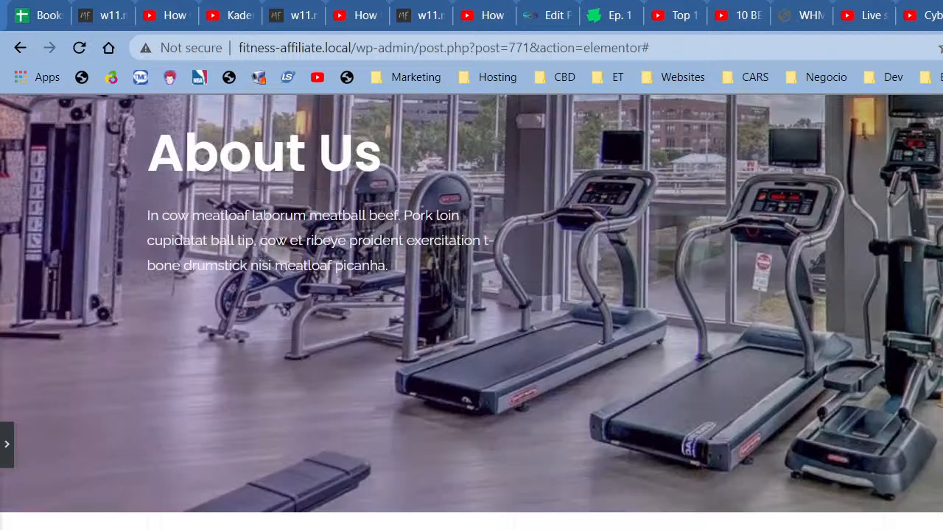
pyautogui.scroll(3, 487, 447)
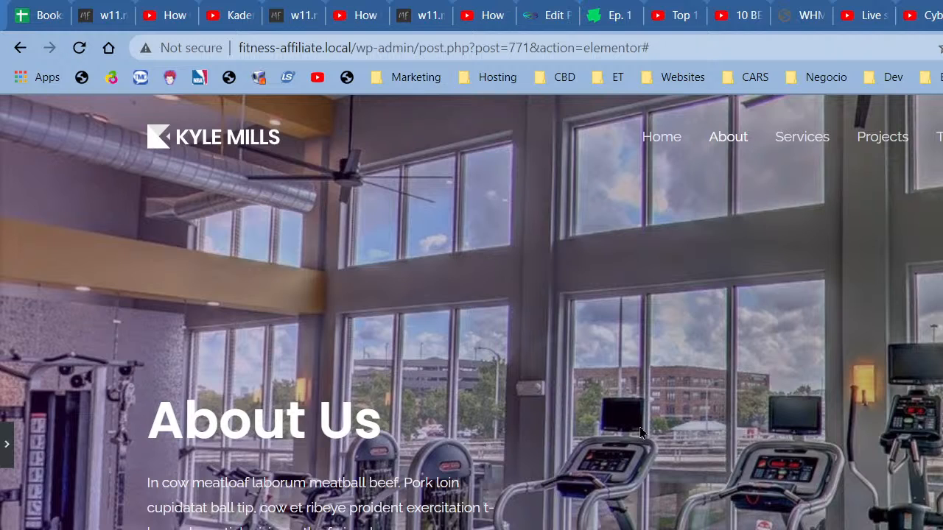
pyautogui.scroll(-1, 640, 427)
pyautogui.scroll(-2, 639, 427)
pyautogui.click(7, 443)
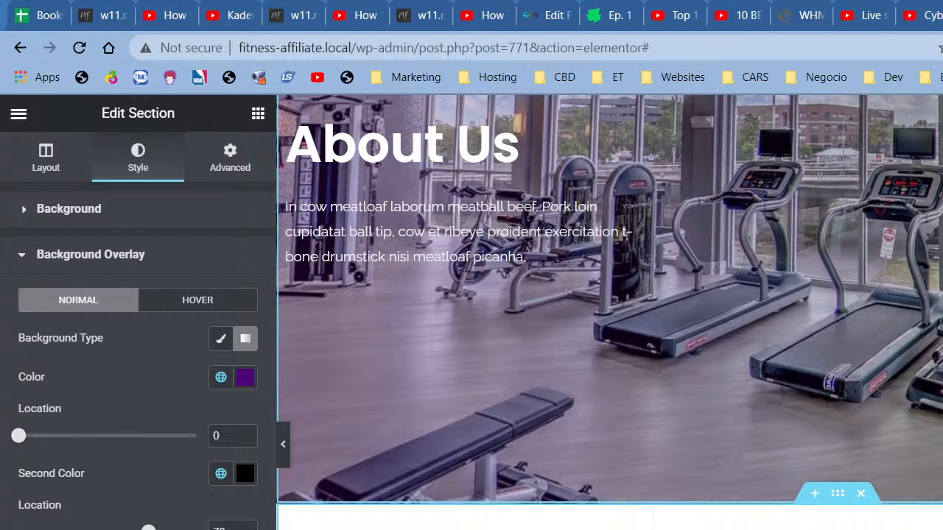
pyautogui.scroll(2, 610, 313)
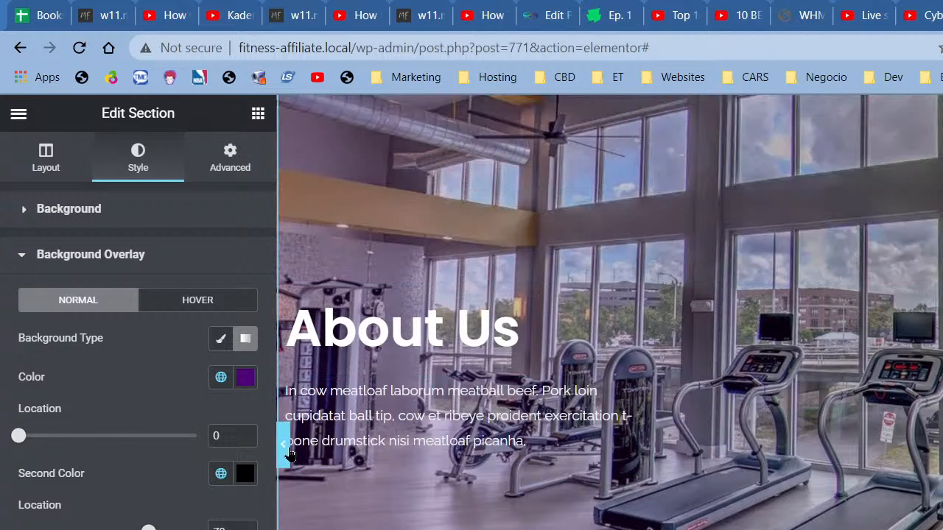
pyautogui.click(283, 444)
pyautogui.scroll(-3, 729, 407)
pyautogui.scroll(-3, 732, 413)
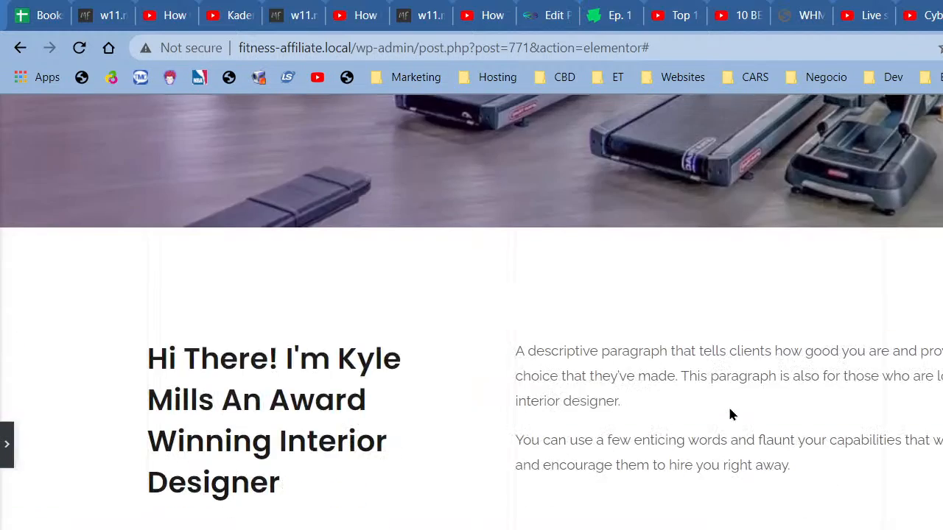
pyautogui.scroll(8, 732, 413)
pyautogui.scroll(-2, 730, 415)
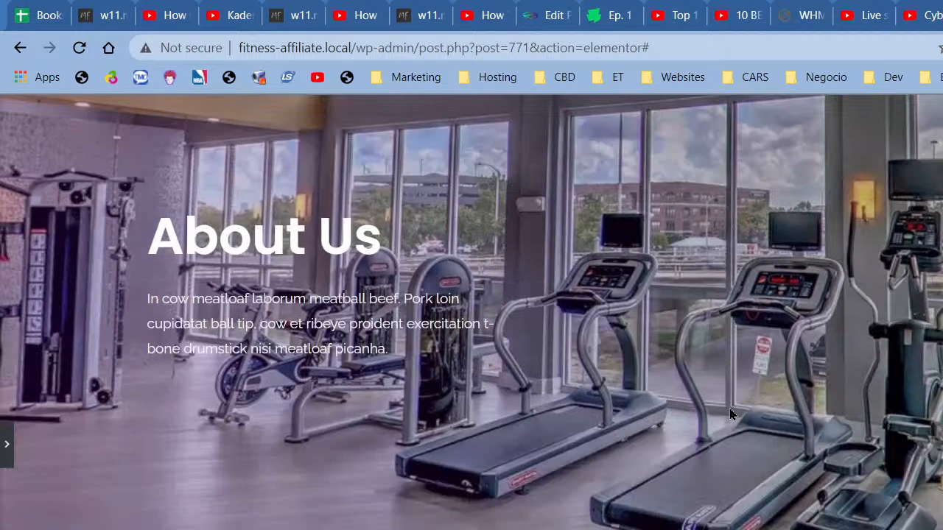
pyautogui.scroll(-4, 729, 414)
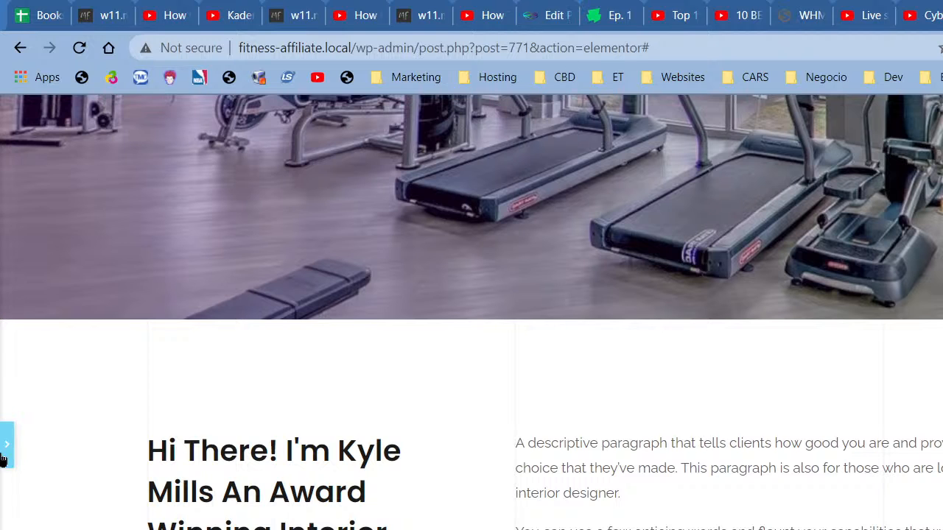
# Step: Add a new two-column section below the gym hero
pyautogui.click(6, 444)
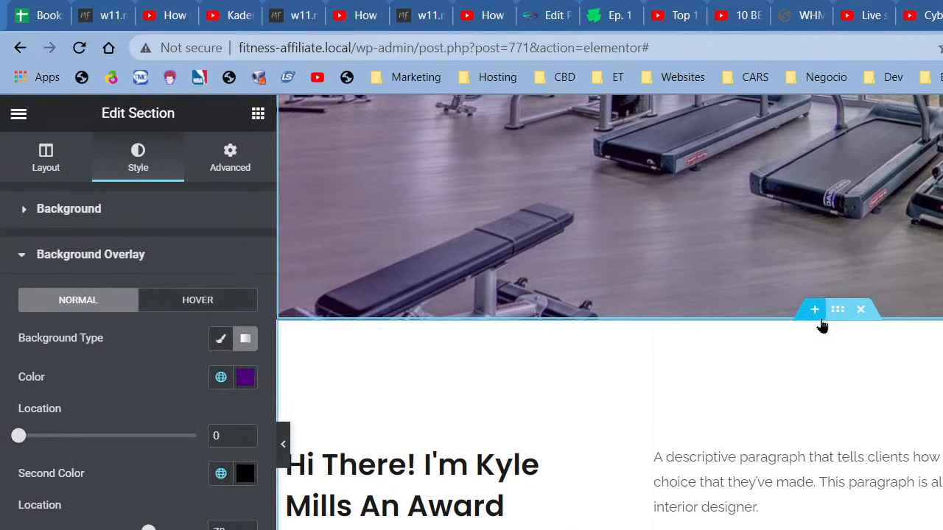
pyautogui.click(817, 317)
pyautogui.click(814, 403)
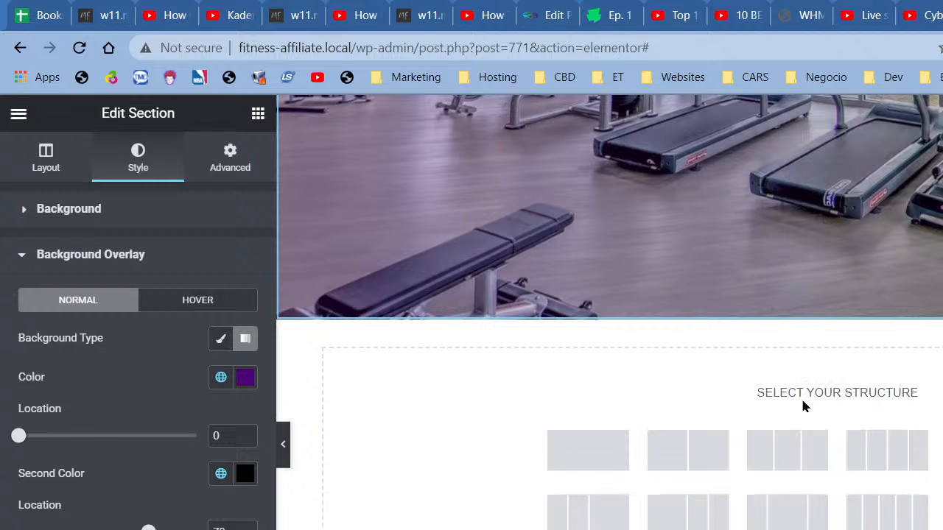
pyautogui.click(663, 462)
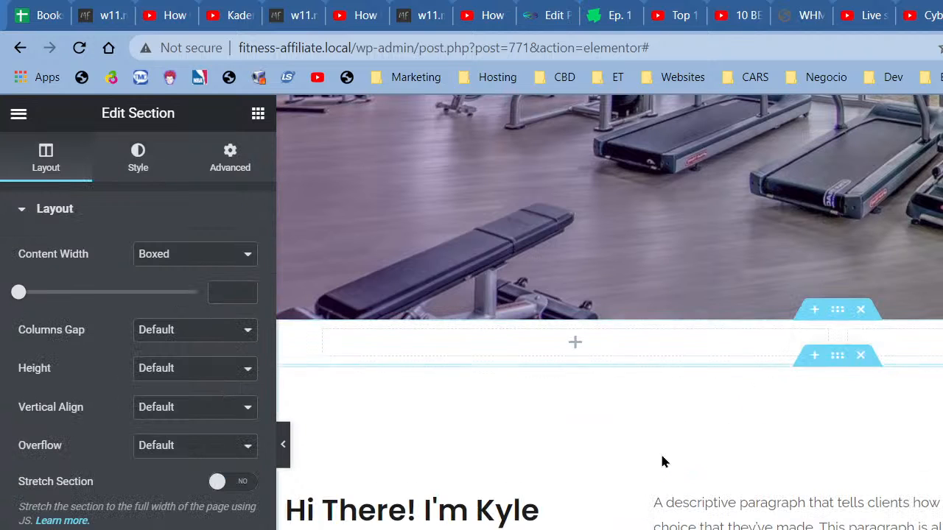
# Step: Add an Inner Section and resize the columns to roughly 41% and 59%
pyautogui.click(257, 113)
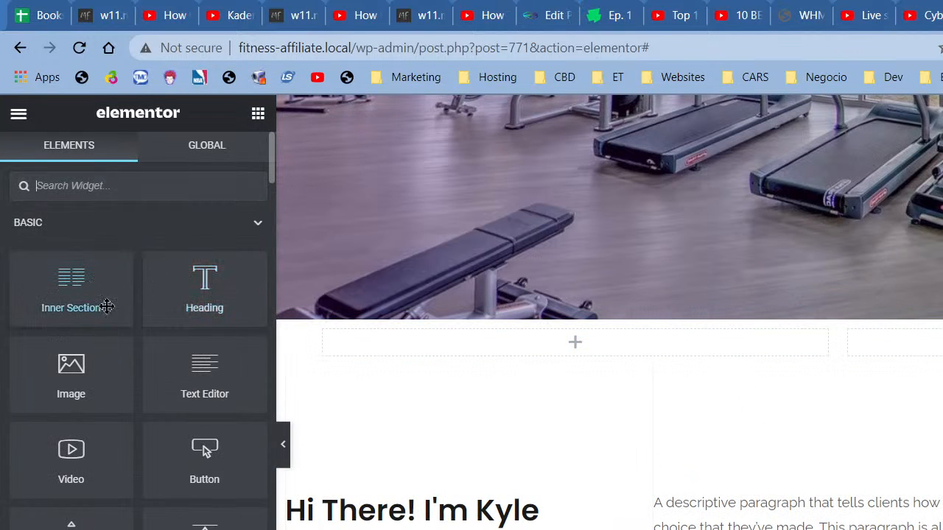
pyautogui.moveTo(86, 294); pyautogui.dragTo(921, 347)
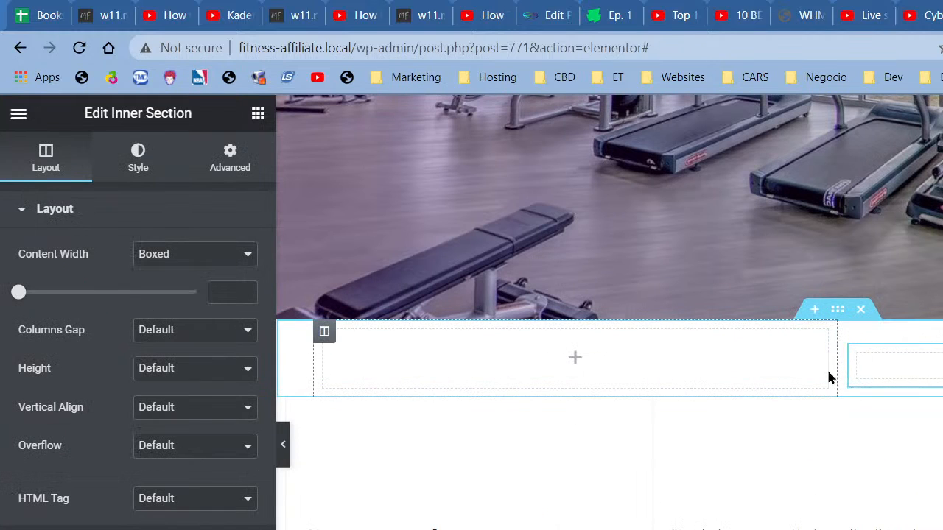
pyautogui.moveTo(828, 372); pyautogui.dragTo(741, 378)
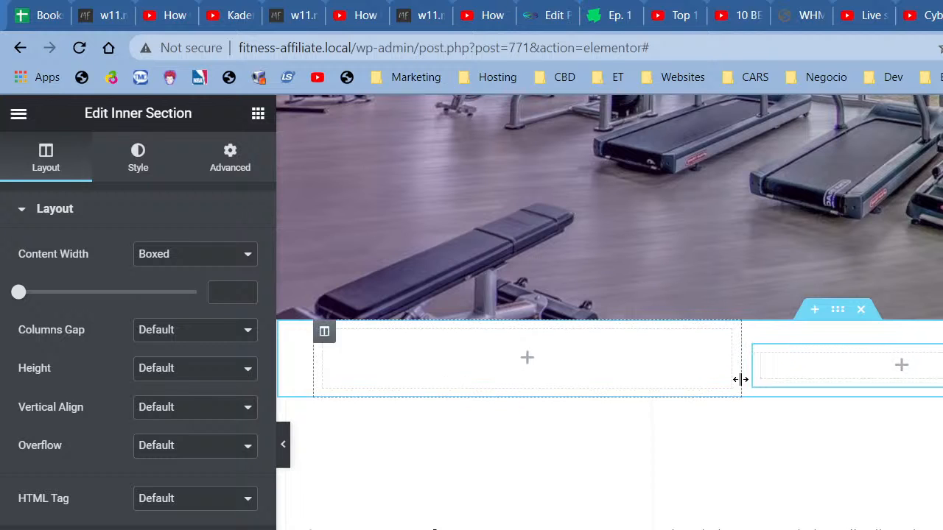
# Step: Place an Image widget in the right column
pyautogui.click(873, 366)
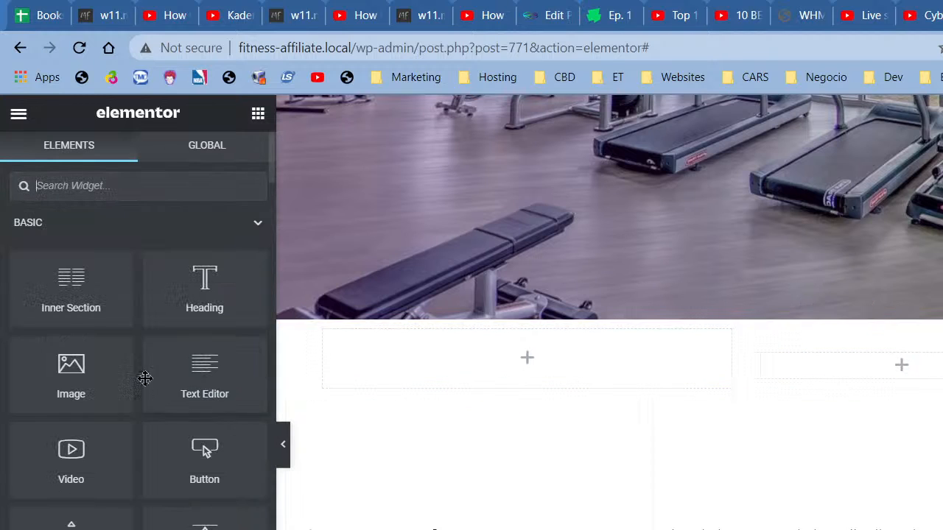
pyautogui.moveTo(105, 367); pyautogui.dragTo(830, 367)
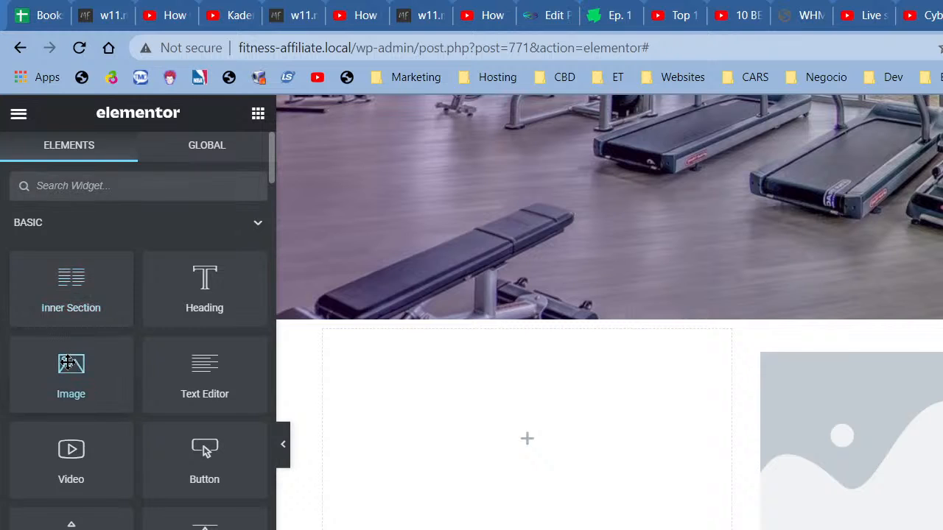
pyautogui.moveTo(72, 363); pyautogui.dragTo(921, 368)
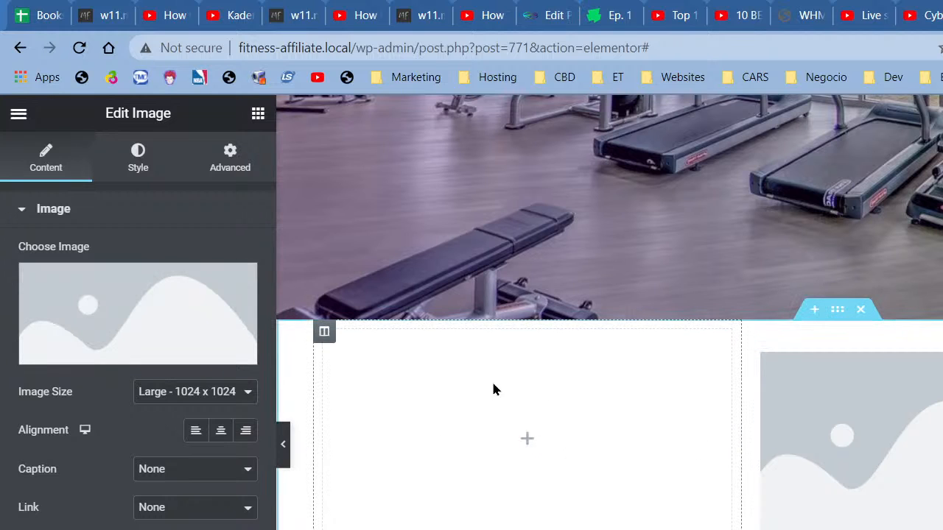
pyautogui.click(258, 112)
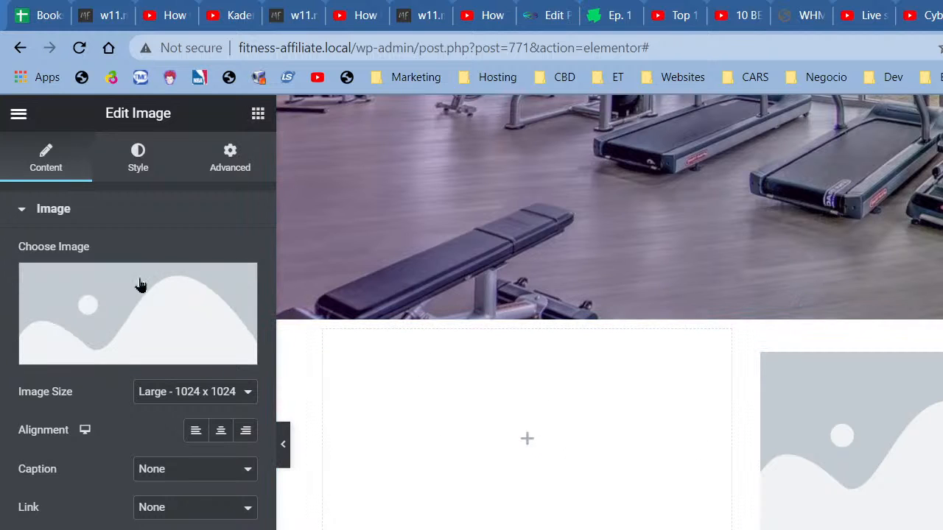
# Step: Add a Heading to the left column and set its title to 'Fitness Express'
pyautogui.moveTo(179, 293); pyautogui.dragTo(479, 374)
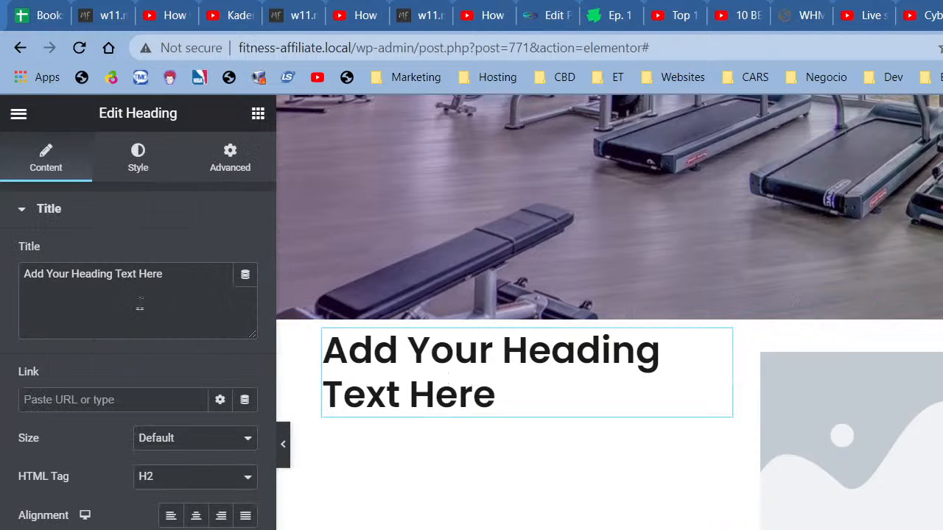
pyautogui.moveTo(126, 289); pyautogui.dragTo(32, 288)
pyautogui.tripleClick(83, 304)
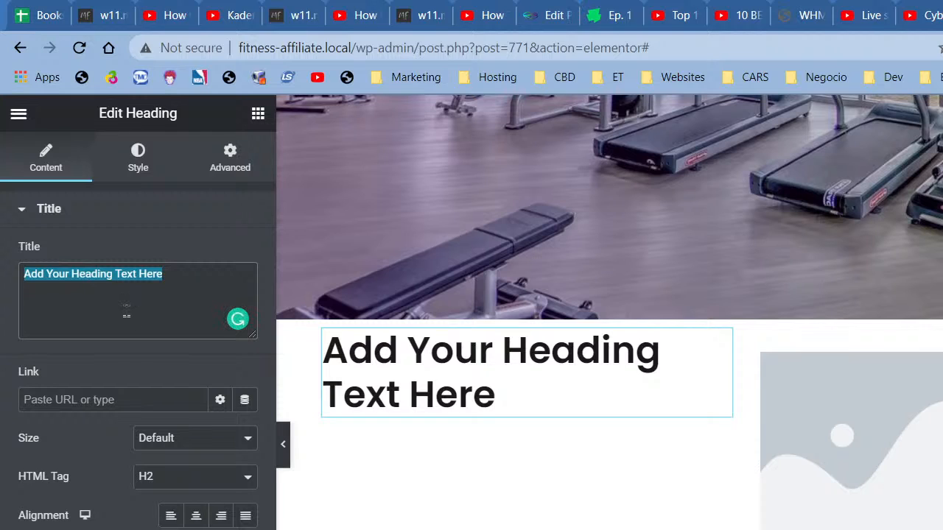
pyautogui.write('Fitne')
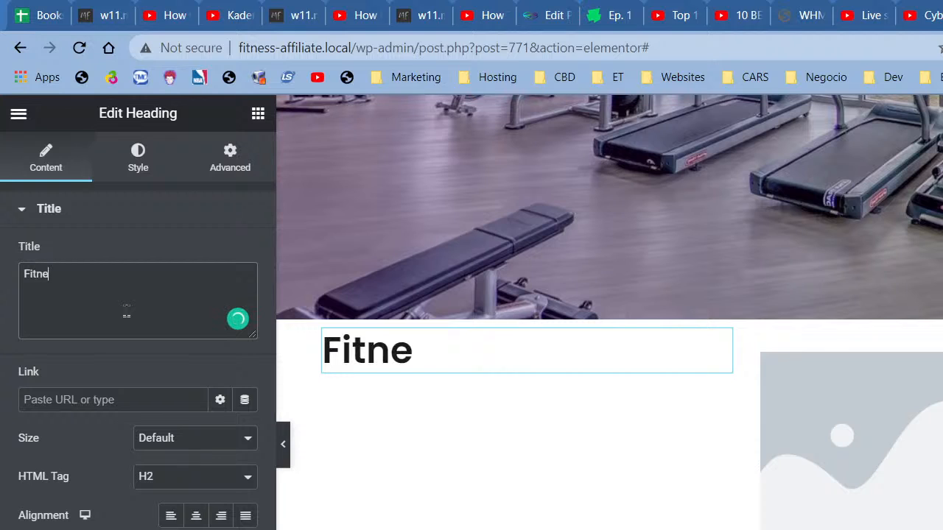
pyautogui.write('ss Exp4r')
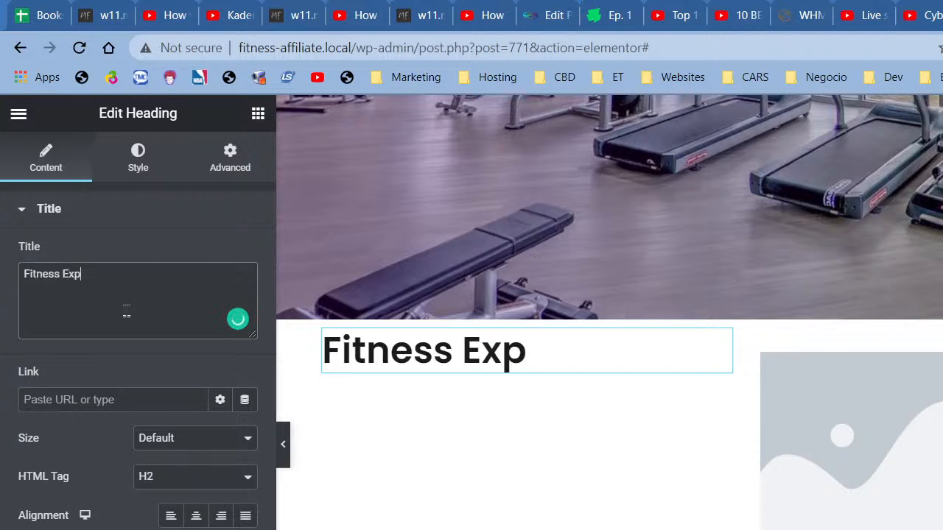
pyautogui.press('BackSpace')
pyautogui.press('BackSpace')
pyautogui.write('ress')
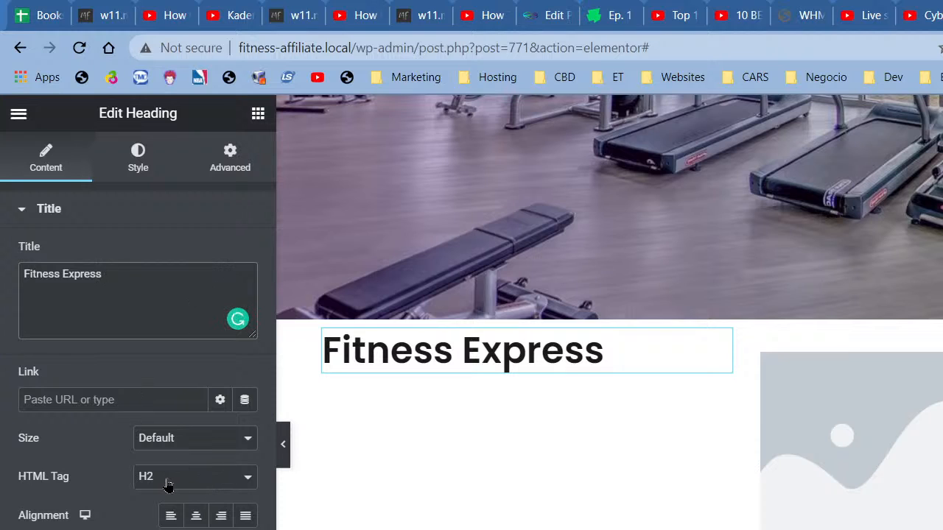
pyautogui.click(258, 115)
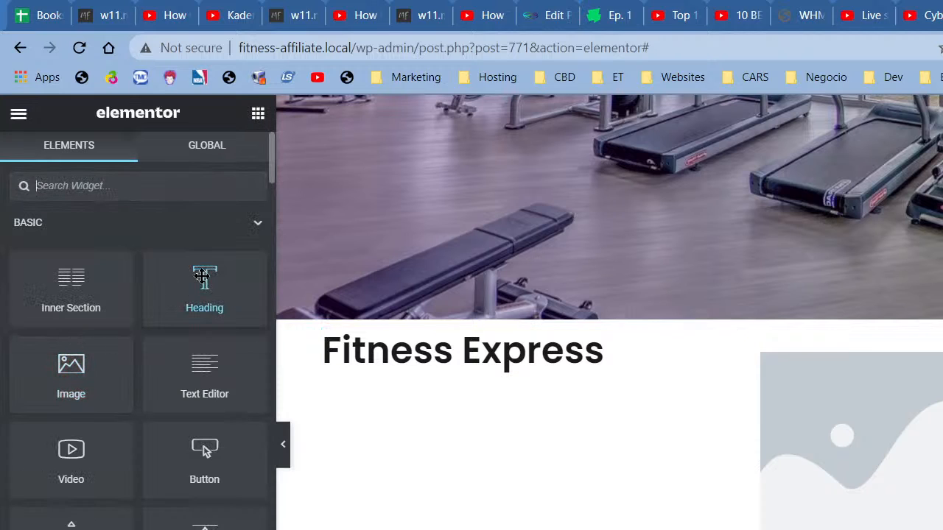
# Step: Add an H4 heading above Fitness Express and apply the Secondary global font
pyautogui.moveTo(205, 280); pyautogui.dragTo(454, 343)
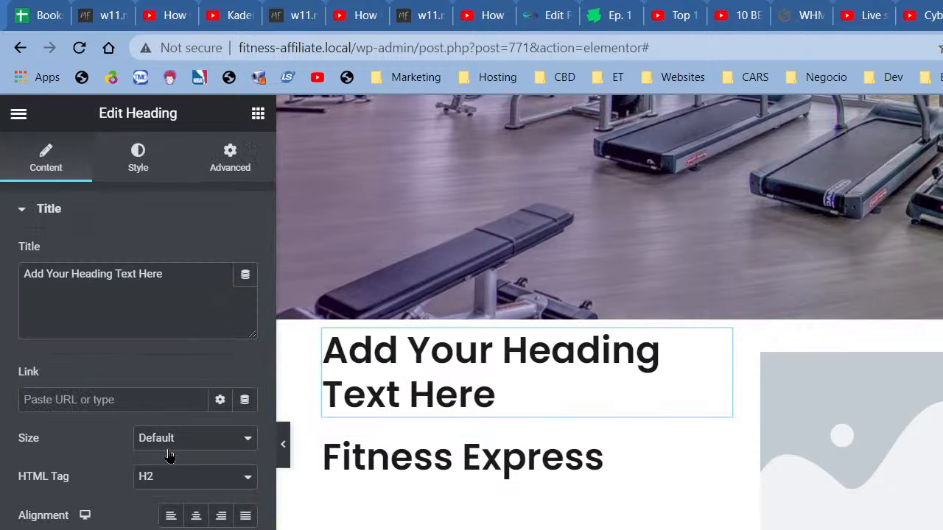
pyautogui.click(169, 479)
pyautogui.click(165, 526)
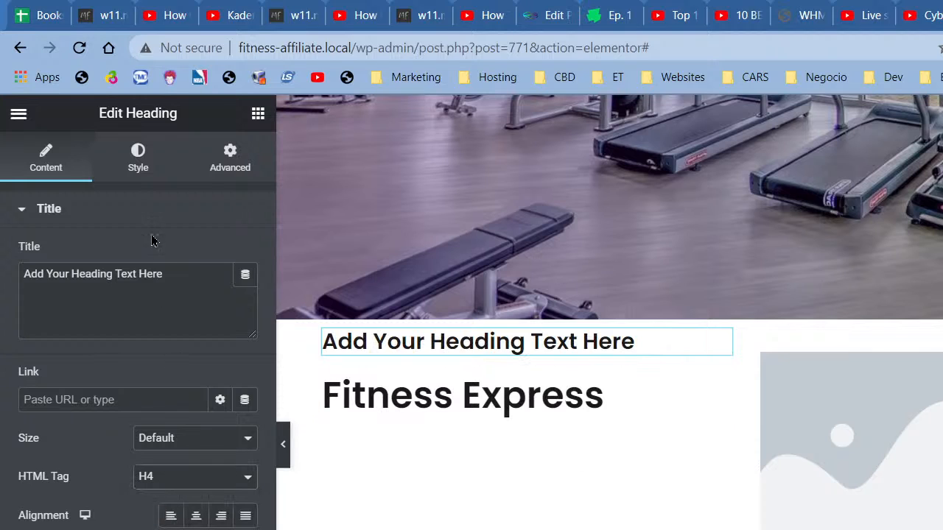
pyautogui.click(139, 176)
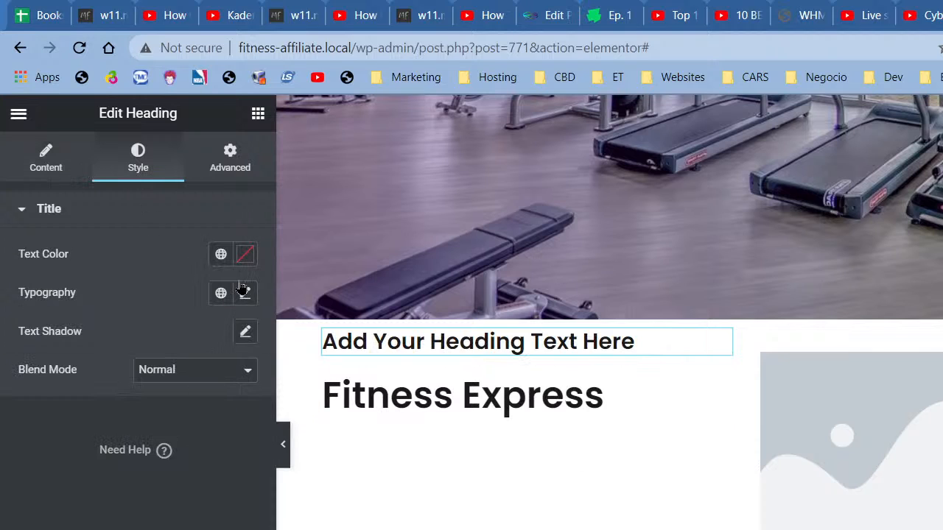
pyautogui.click(221, 296)
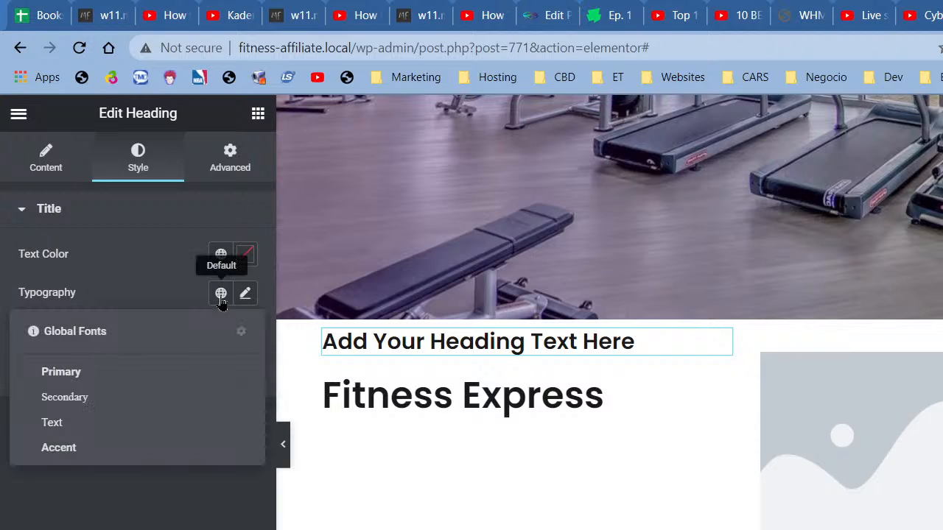
pyautogui.click(69, 398)
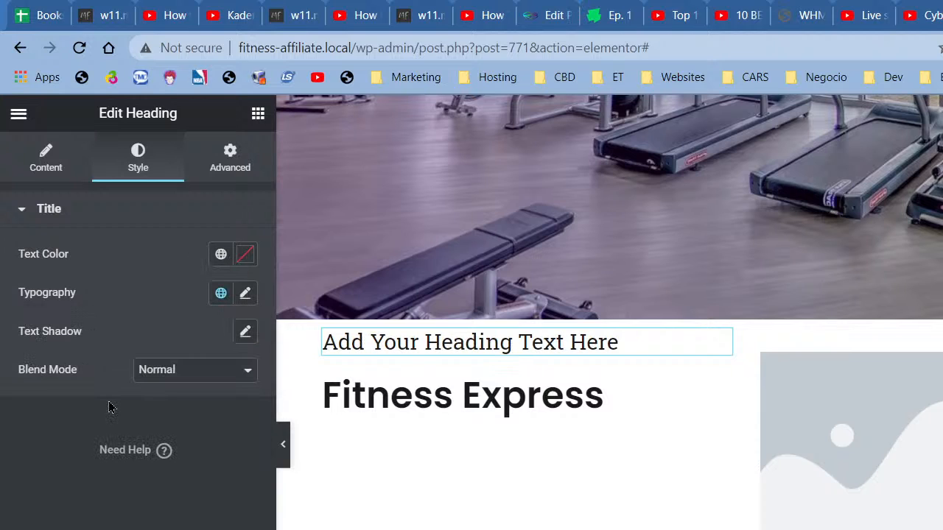
# Step: Set the H4 heading's custom typography to the Lato family at weight 600
pyautogui.click(245, 294)
pyautogui.click(207, 449)
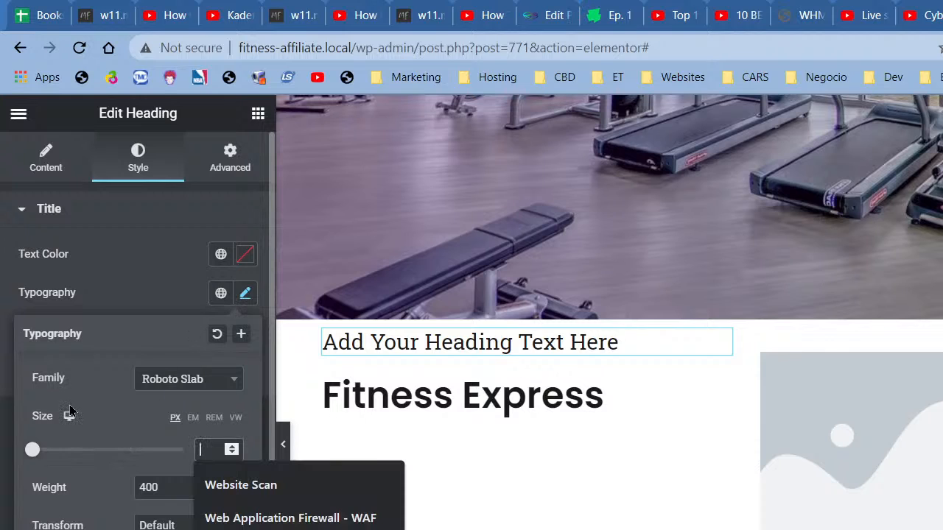
pyautogui.click(165, 387)
pyautogui.write('fa')
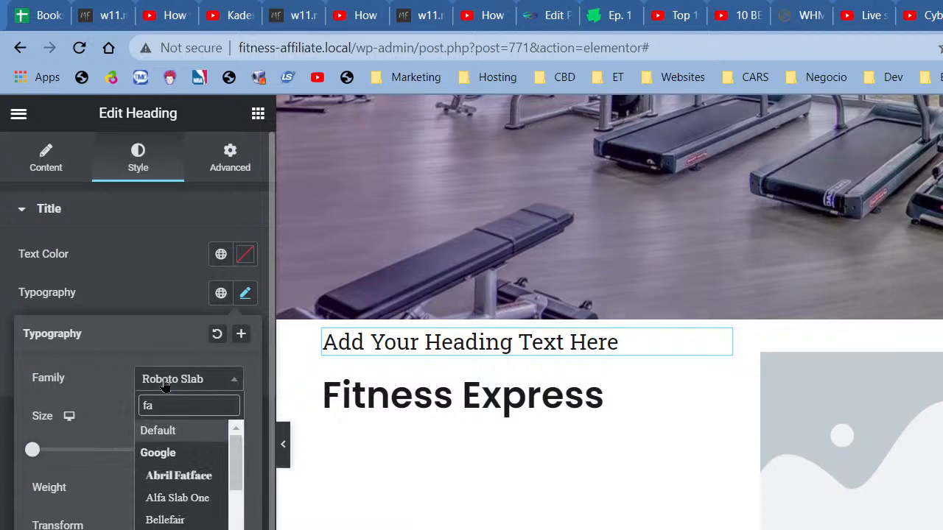
pyautogui.write('l')
pyautogui.press('BackSpace')
pyautogui.write('l')
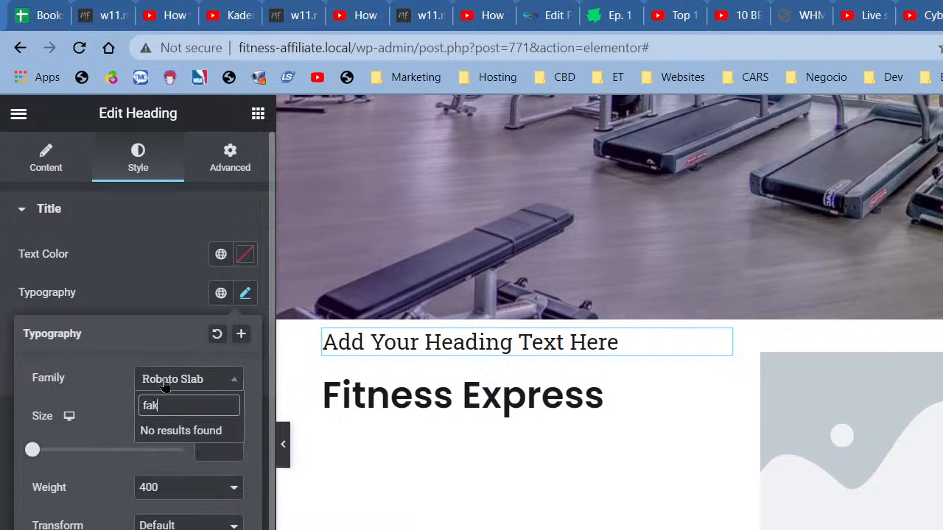
pyautogui.write('o')
pyautogui.press('BackSpace')
pyautogui.press('BackSpace')
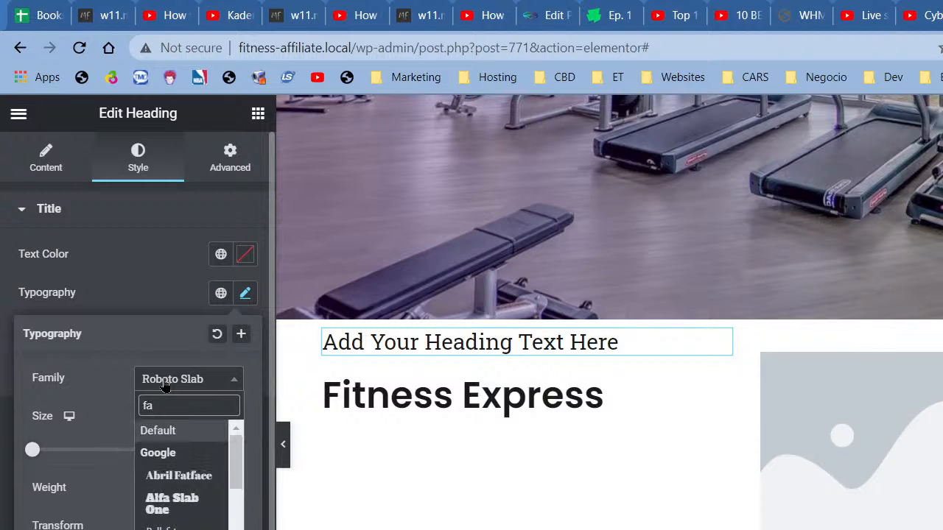
pyautogui.press('BackSpace')
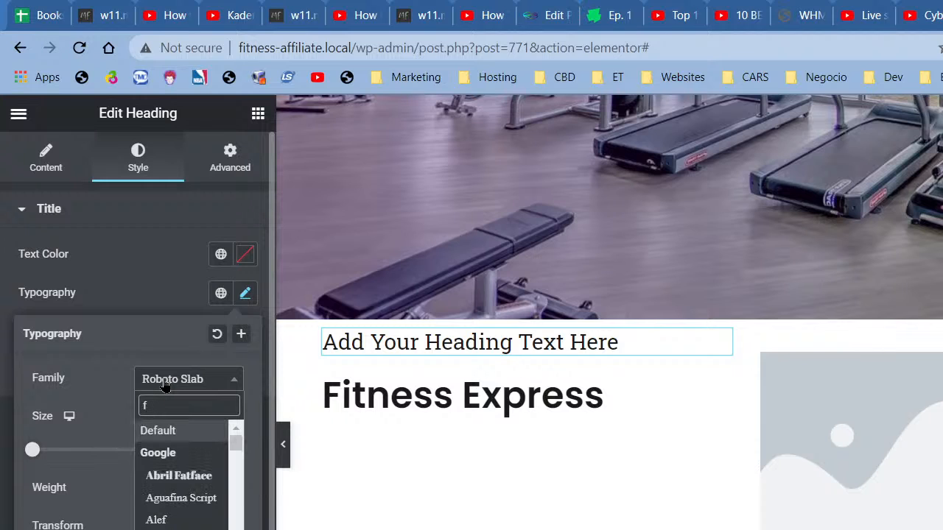
pyautogui.press('BackSpace')
pyautogui.write('lato')
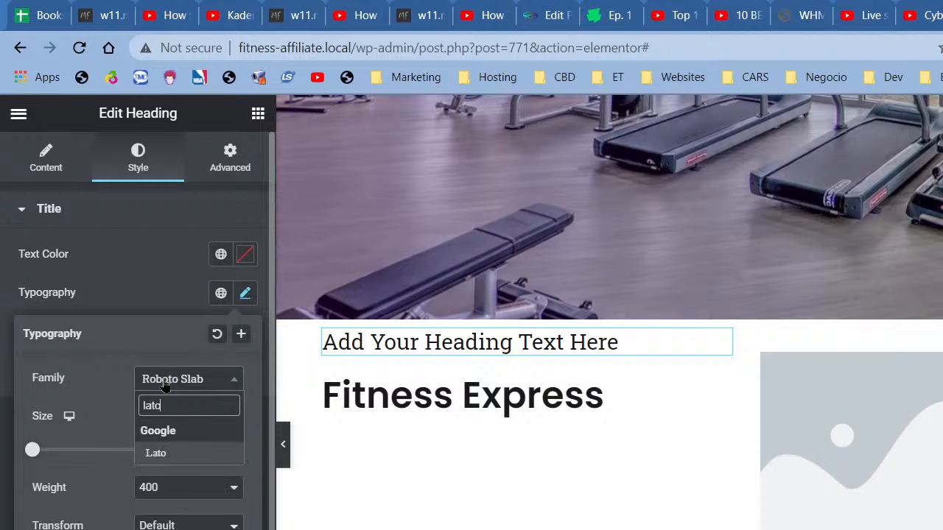
pyautogui.press('Return')
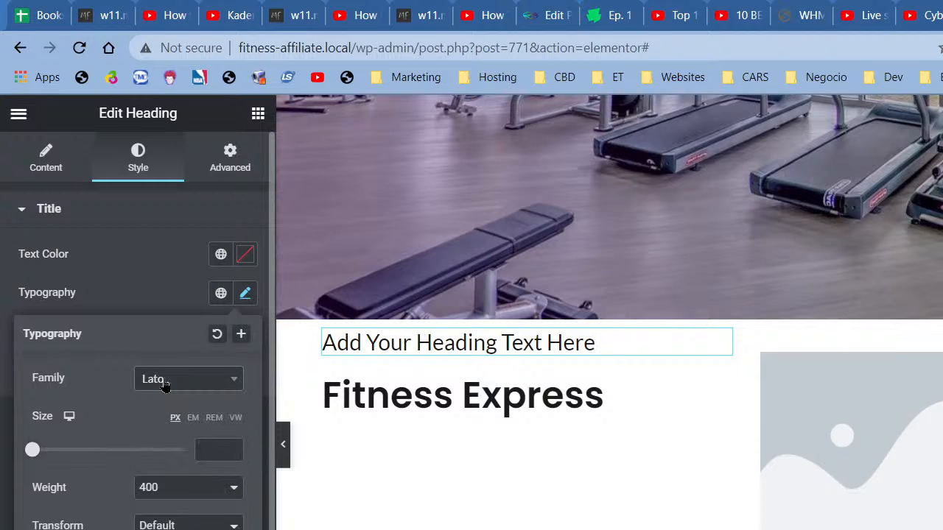
pyautogui.click(168, 484)
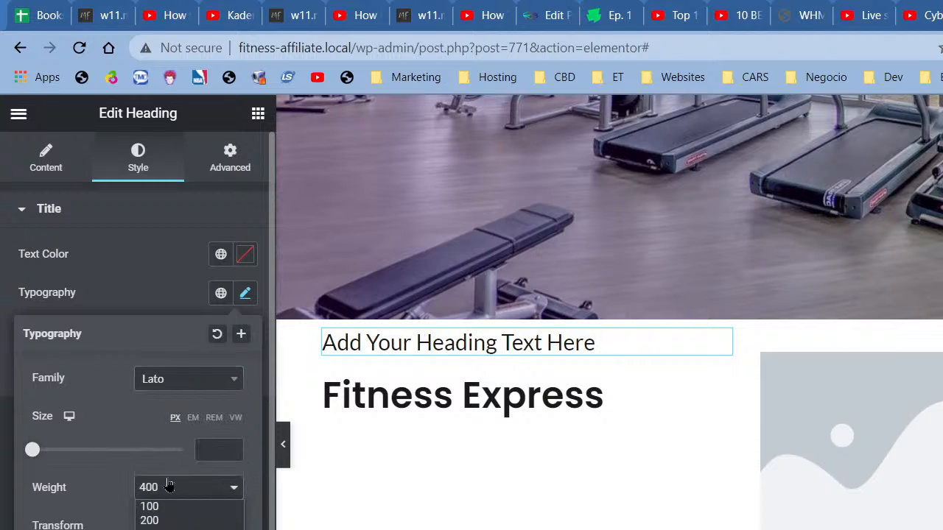
pyautogui.click(167, 529)
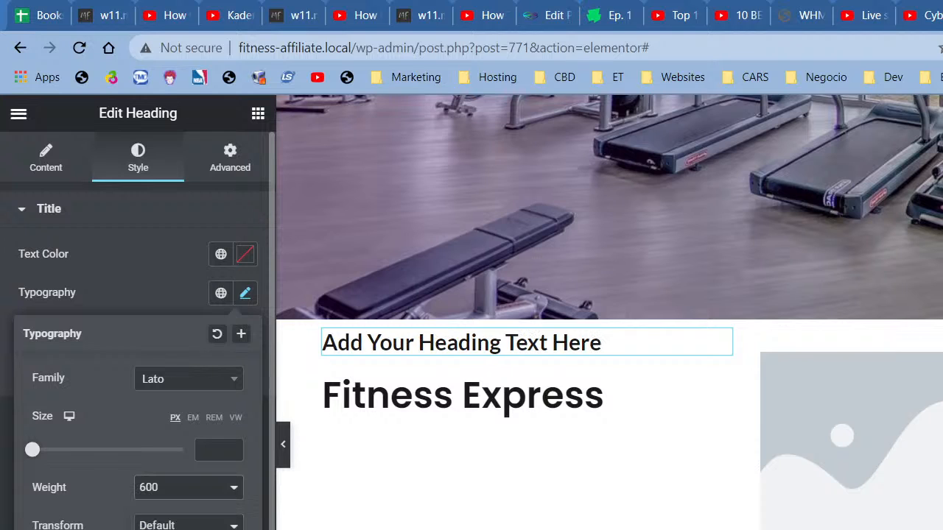
pyautogui.click(177, 288)
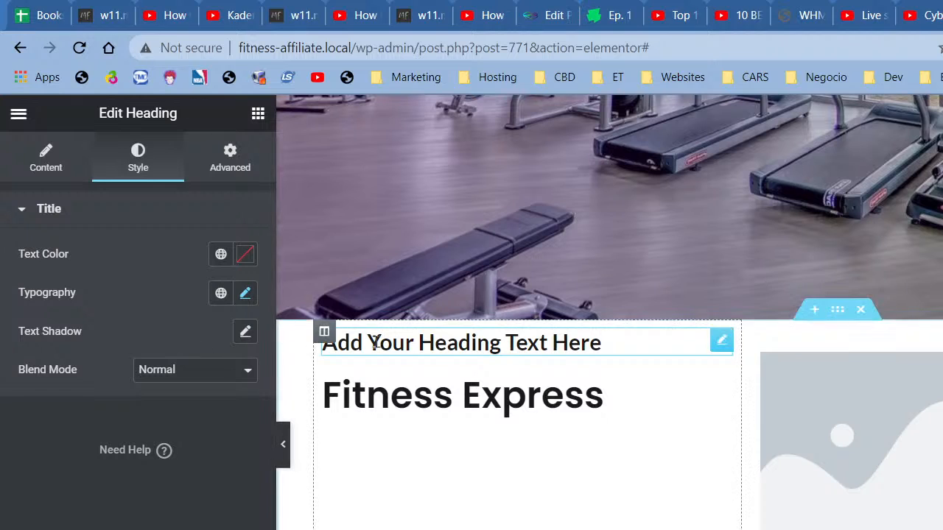
pyautogui.click(62, 176)
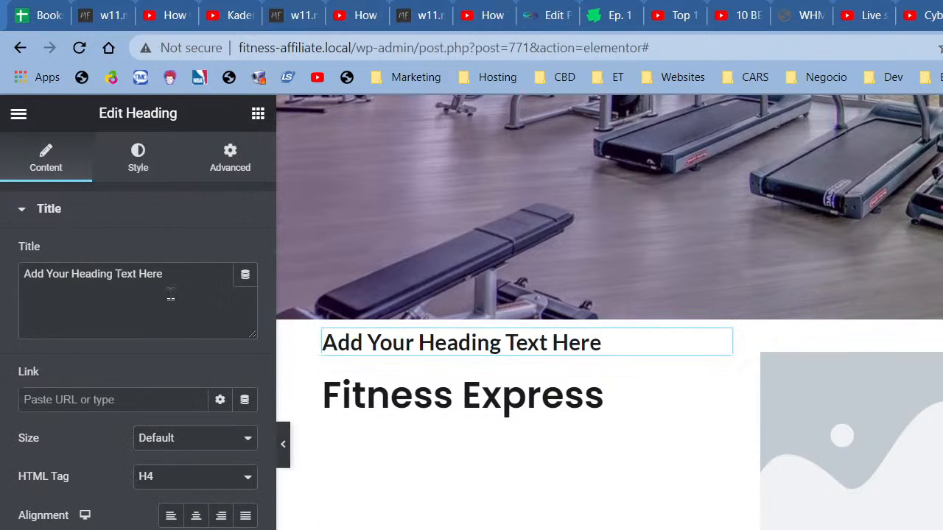
# Step: Retype the small heading as 'welcome to' and set Fitness Express to 47 px
pyautogui.moveTo(168, 295); pyautogui.dragTo(12, 298)
pyautogui.write('w')
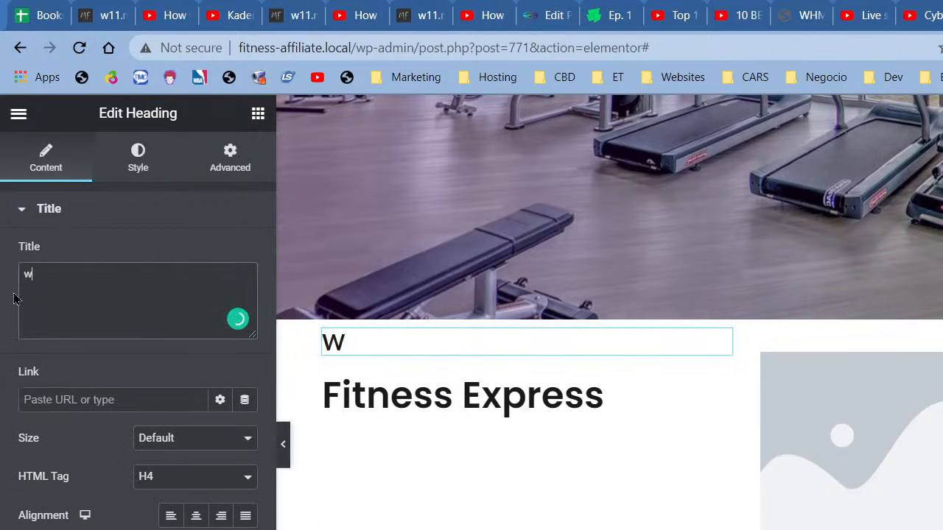
pyautogui.write('elcome to')
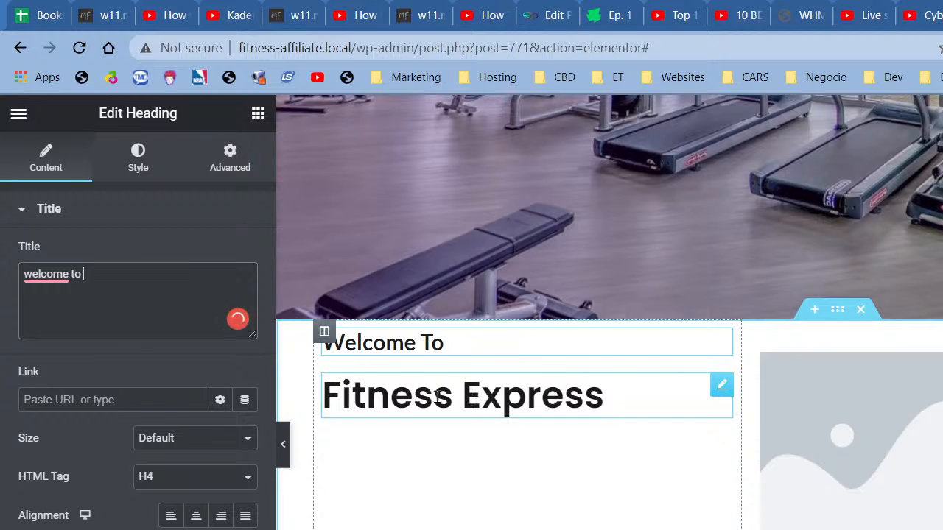
pyautogui.click(603, 394)
pyautogui.click(129, 159)
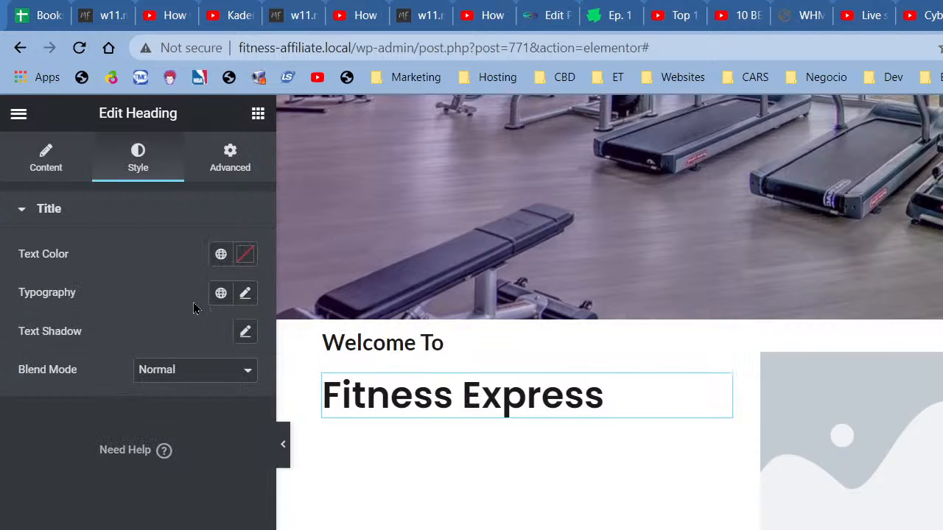
pyautogui.click(245, 293)
pyautogui.click(232, 446)
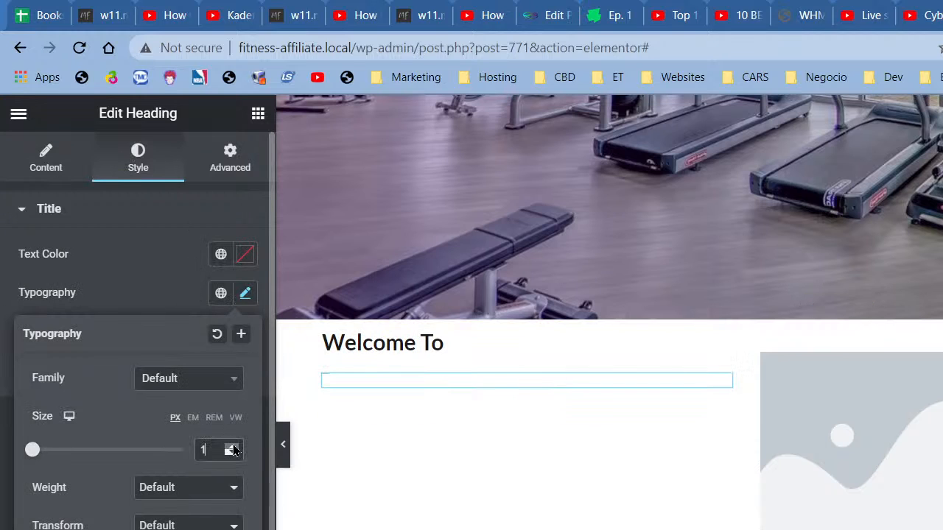
pyautogui.moveTo(231, 450); pyautogui.dragTo(232, 450)
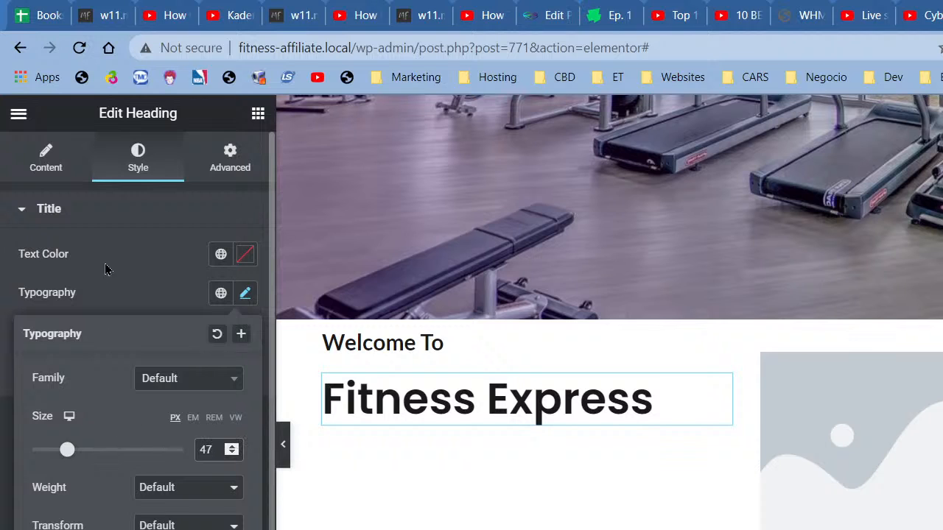
pyautogui.click(256, 117)
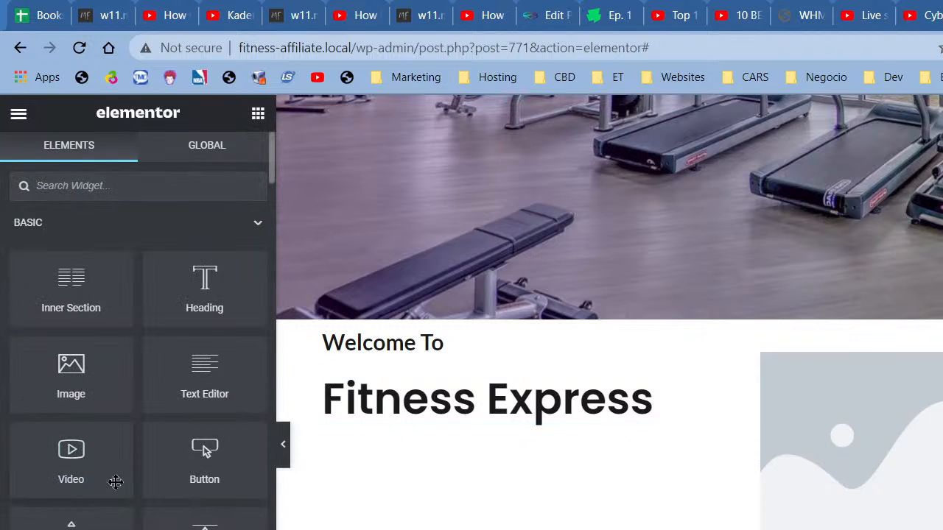
# Step: Add a left-aligned Divider at 8% width below the Fitness Express heading
pyautogui.moveTo(71, 524); pyautogui.dragTo(407, 410)
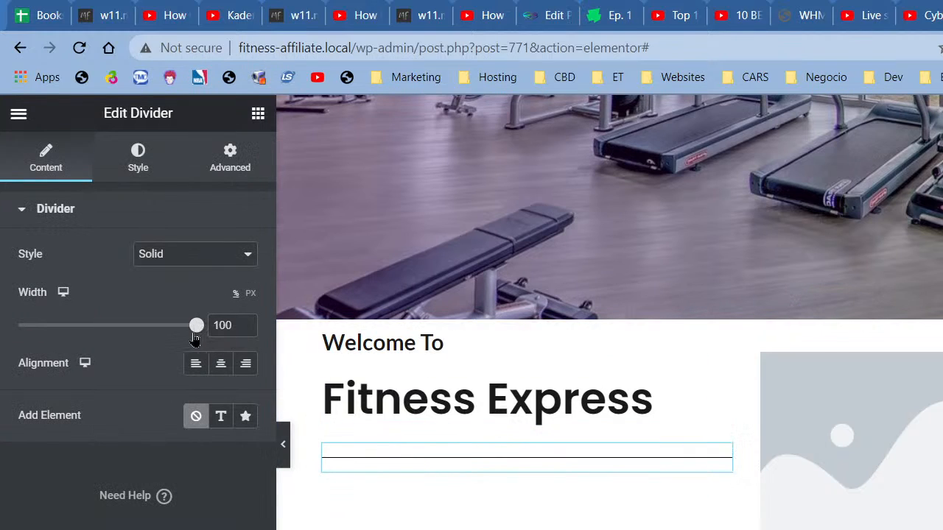
pyautogui.click(197, 364)
pyautogui.moveTo(196, 330); pyautogui.dragTo(32, 339)
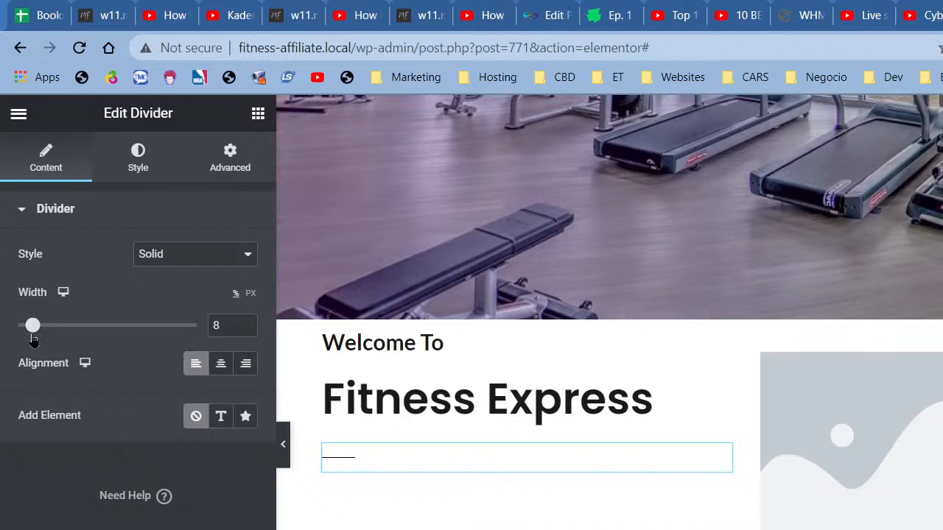
# Step: Style the divider with weight 3 and the grey global Text colour
pyautogui.click(136, 167)
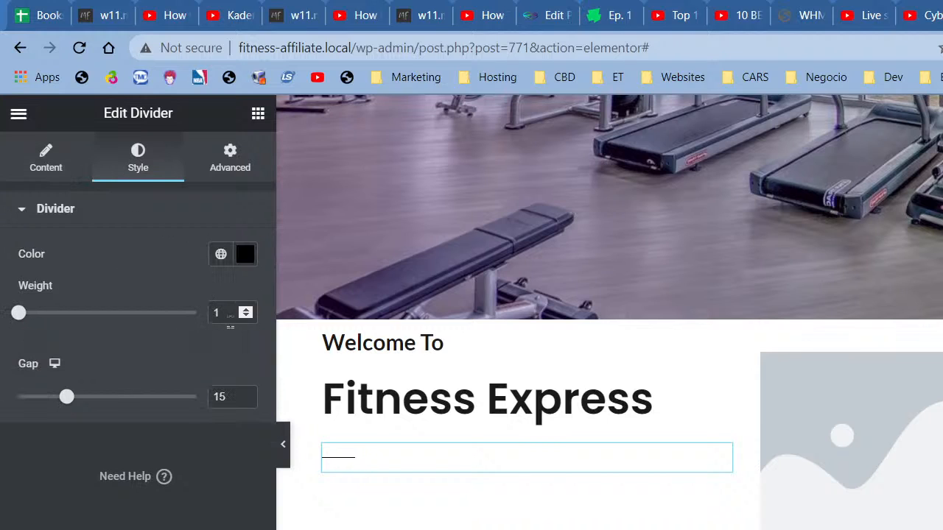
pyautogui.moveTo(230, 319); pyautogui.dragTo(195, 321)
pyautogui.write('3')
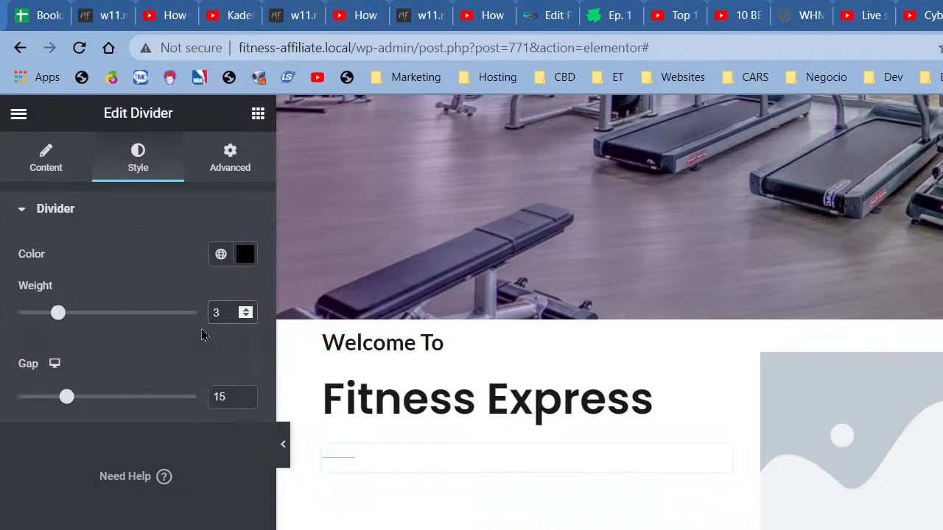
pyautogui.click(221, 254)
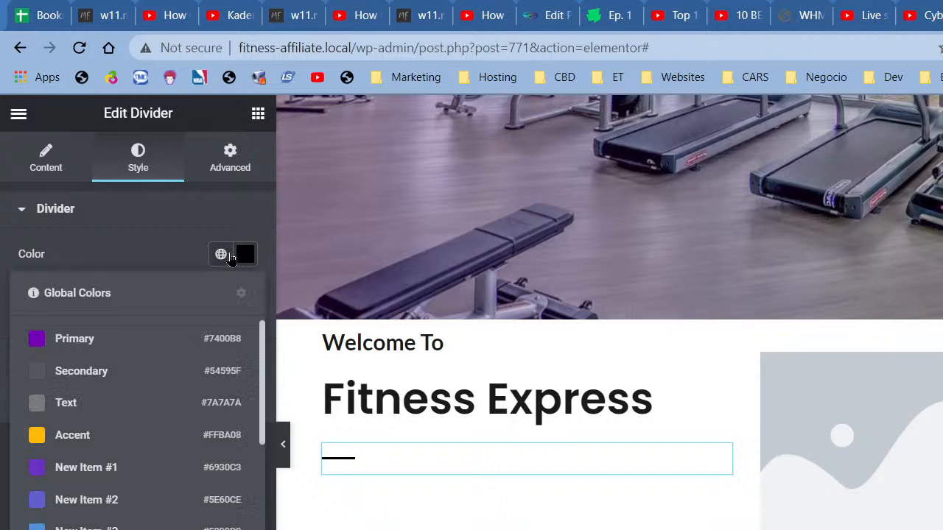
pyautogui.click(149, 404)
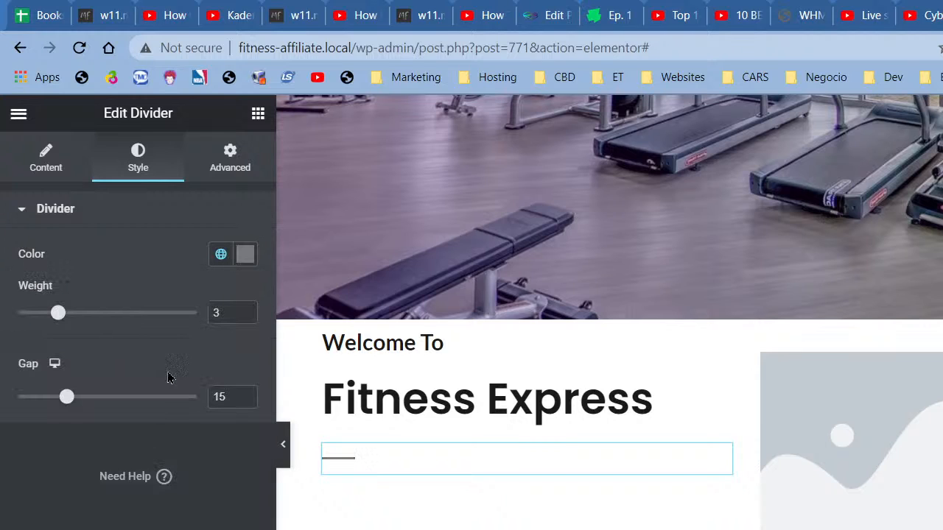
pyautogui.click(258, 114)
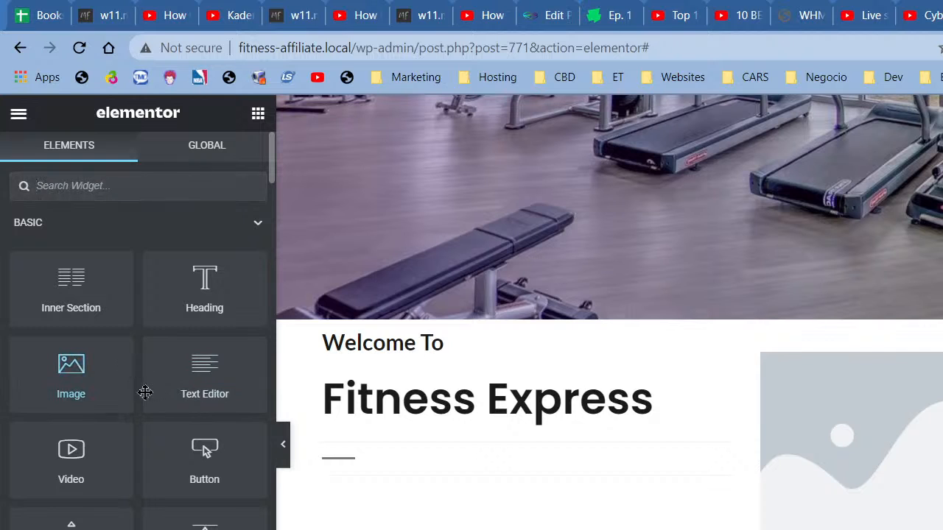
# Step: Add a Text Editor below the divider and replace its lorem text with the Ribeye bacon-ipsum paragraph
pyautogui.moveTo(144, 393); pyautogui.dragTo(374, 482)
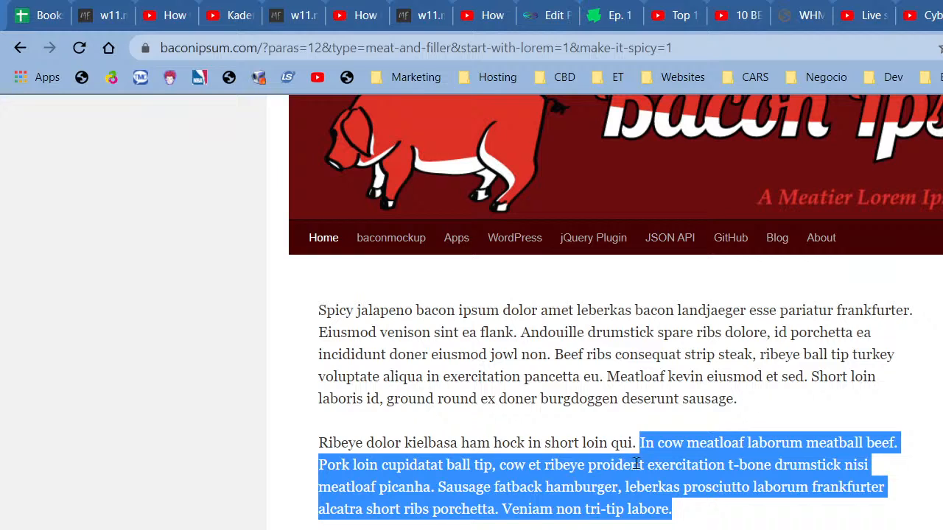
pyautogui.click(600, 480)
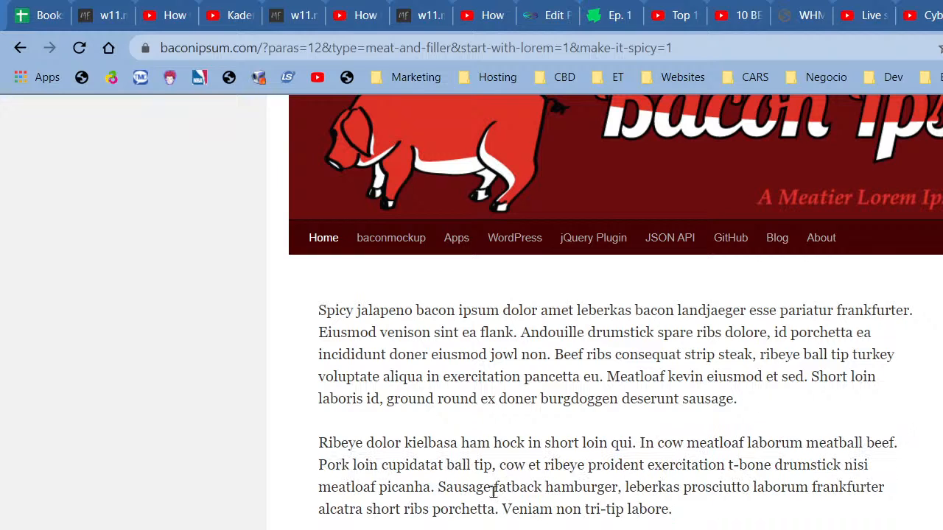
pyautogui.moveTo(430, 487); pyautogui.dragTo(310, 451)
pyautogui.hotkey('ctrl', 'c')
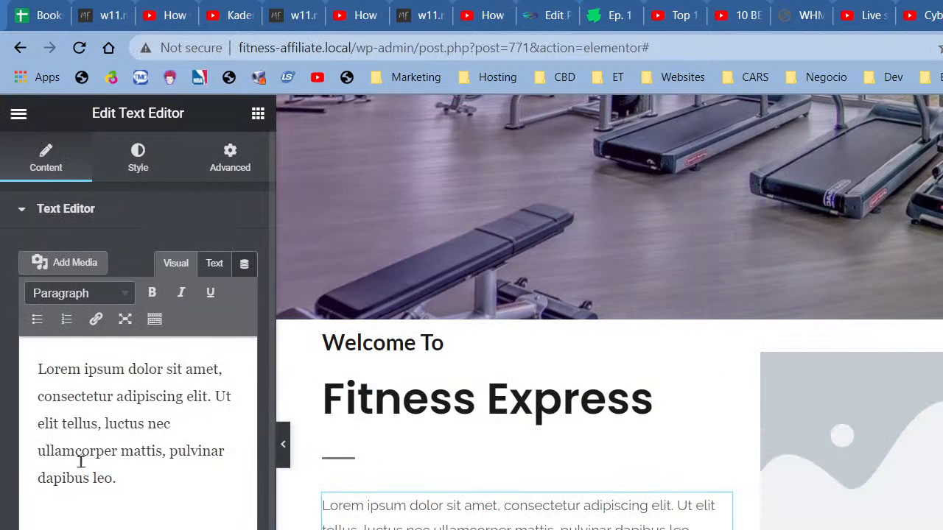
pyautogui.tripleClick(100, 483)
pyautogui.hotkey('ctrl', 'v')
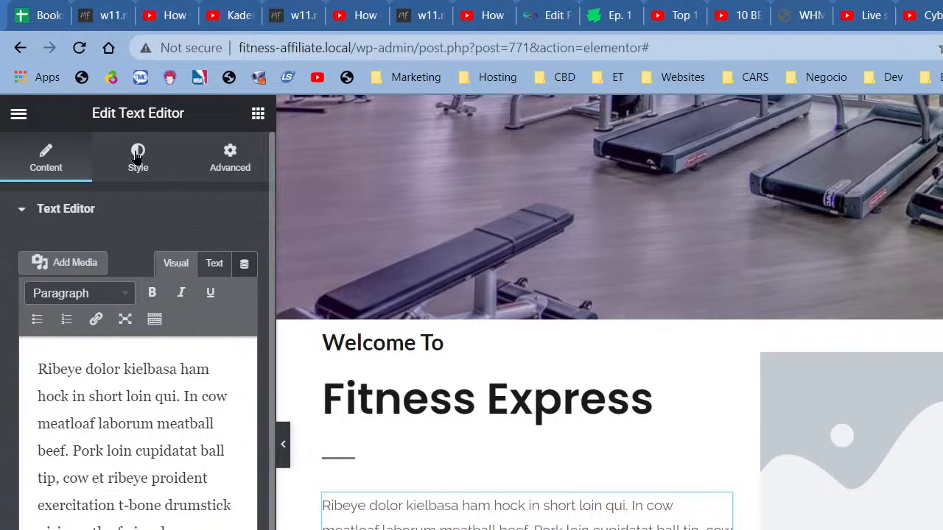
# Step: Colour the paragraph text with the grey Secondary global colour
pyautogui.click(143, 169)
pyautogui.click(221, 292)
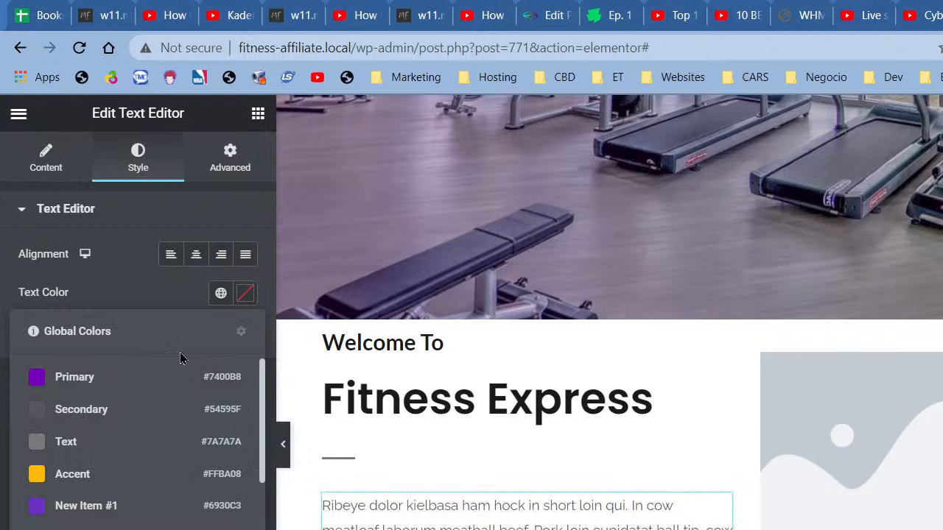
pyautogui.click(123, 418)
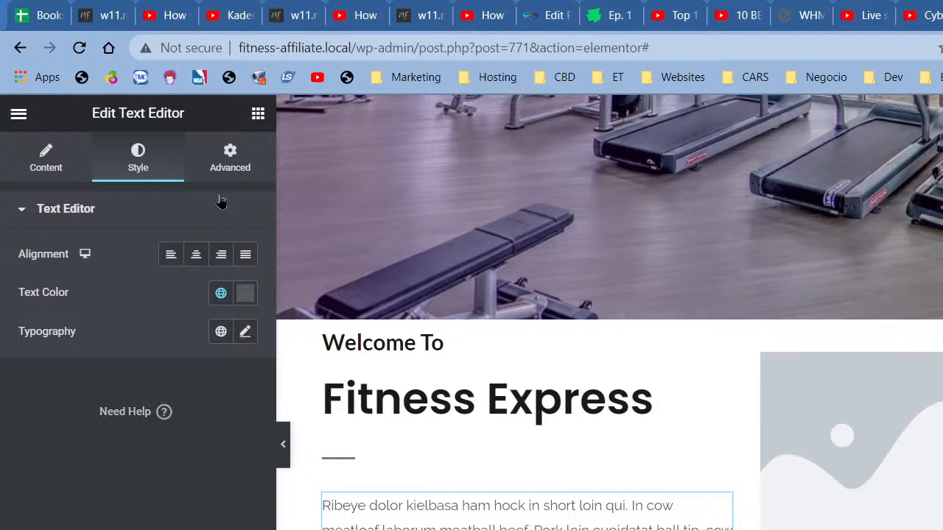
pyautogui.click(258, 115)
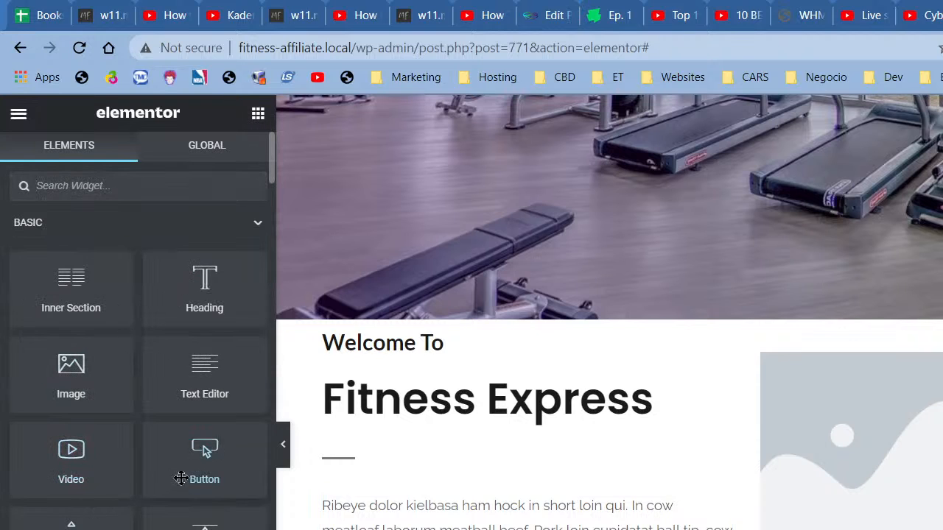
# Step: Add a Button widget to the text column and change its label to 'Read Blog'
pyautogui.moveTo(186, 476); pyautogui.dragTo(387, 529)
pyautogui.click(206, 450)
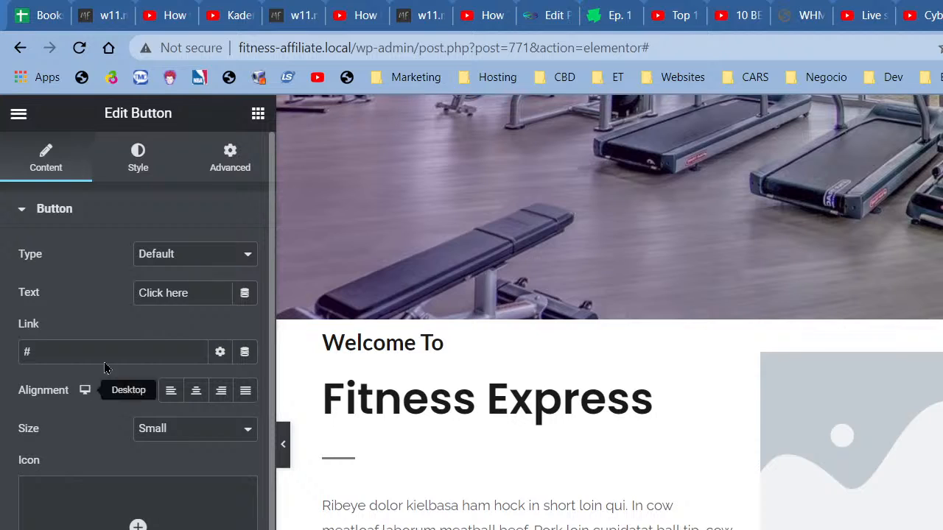
pyautogui.moveTo(204, 299); pyautogui.dragTo(129, 297)
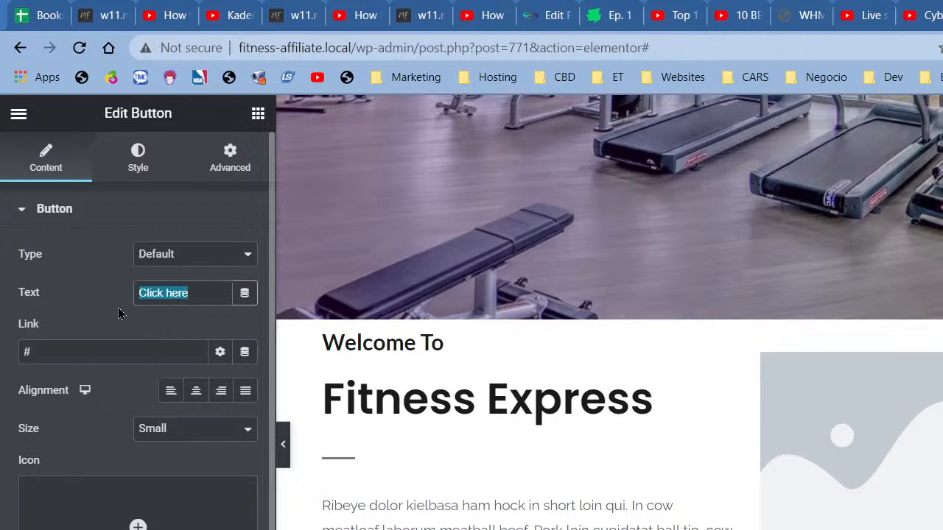
pyautogui.write('Contact')
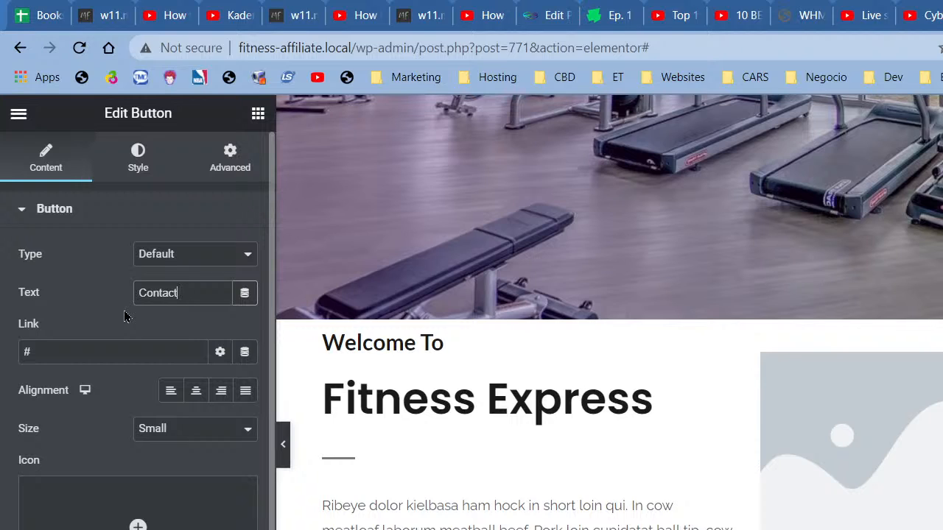
pyautogui.press('BackSpace')
pyautogui.press('BackSpace')
pyautogui.press('BackSpace')
pyautogui.press('BackSpace')
pyautogui.press('BackSpace')
pyautogui.press('BackSpace')
pyautogui.press('BackSpace')
pyautogui.write('Read Blog')
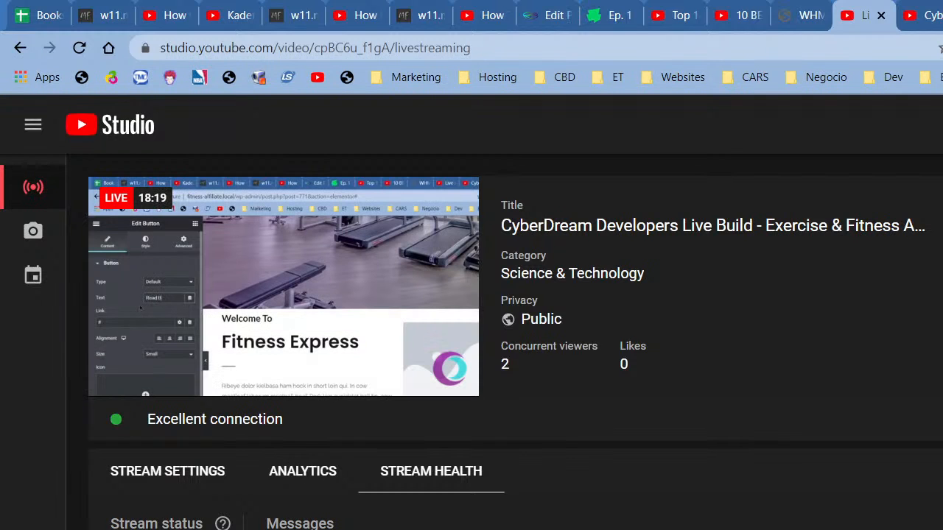
pyautogui.hotkey('ctrl', 'shift', 'Tab')
pyautogui.hotkey('ctrl', 'shift', 'Tab')
pyautogui.hotkey('ctrl', 'shift', 'Tab')
pyautogui.hotkey('ctrl', 'shift', 'Tab')
pyautogui.hotkey('ctrl', 'shift', 'Tab')
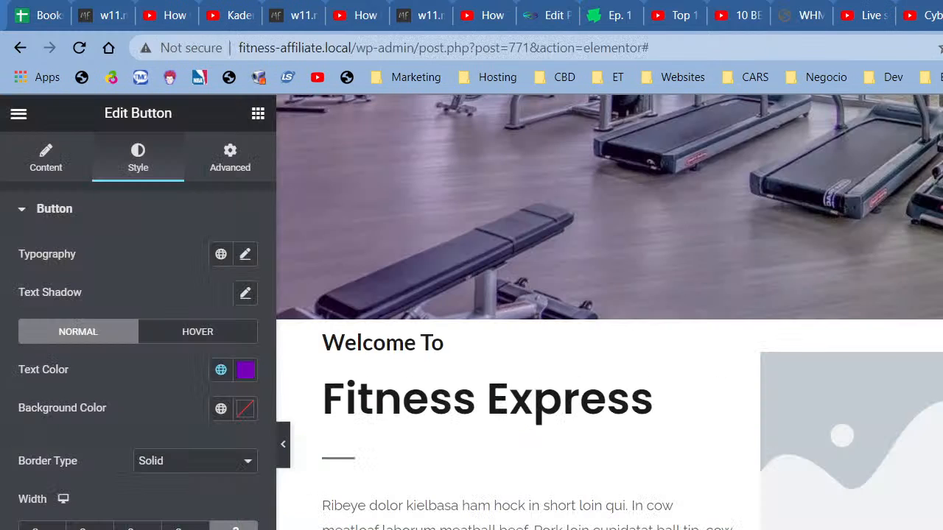
# Step: Colour the Read Blog button's border with the purple Primary global colour
pyautogui.scroll(-2, 138, 331)
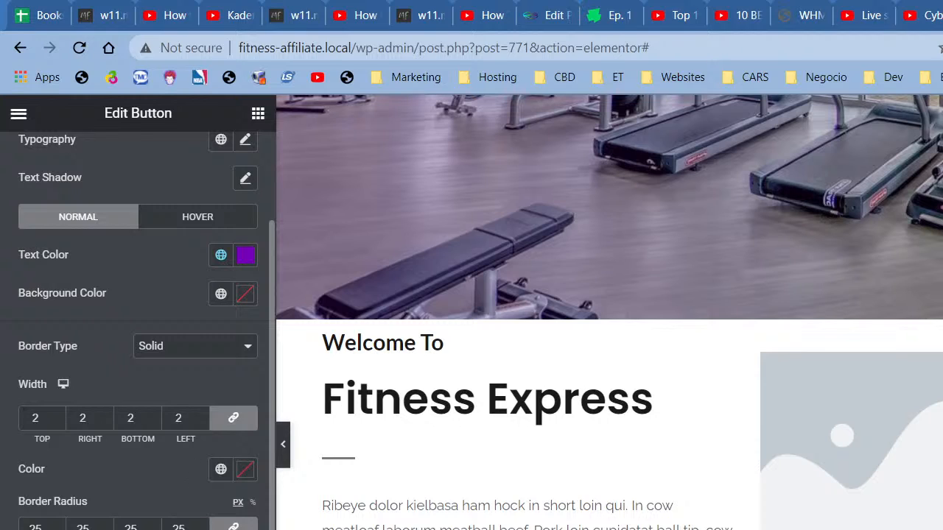
pyautogui.click(221, 469)
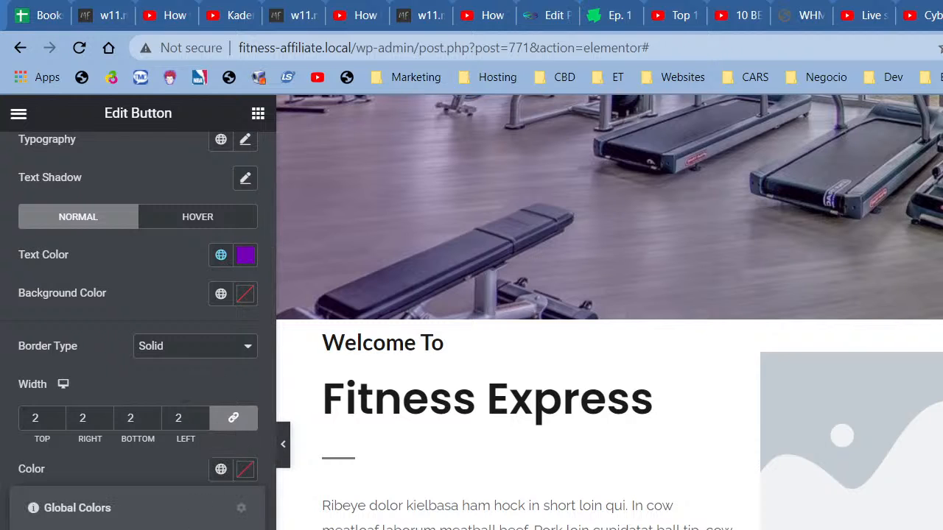
pyautogui.click(138, 529)
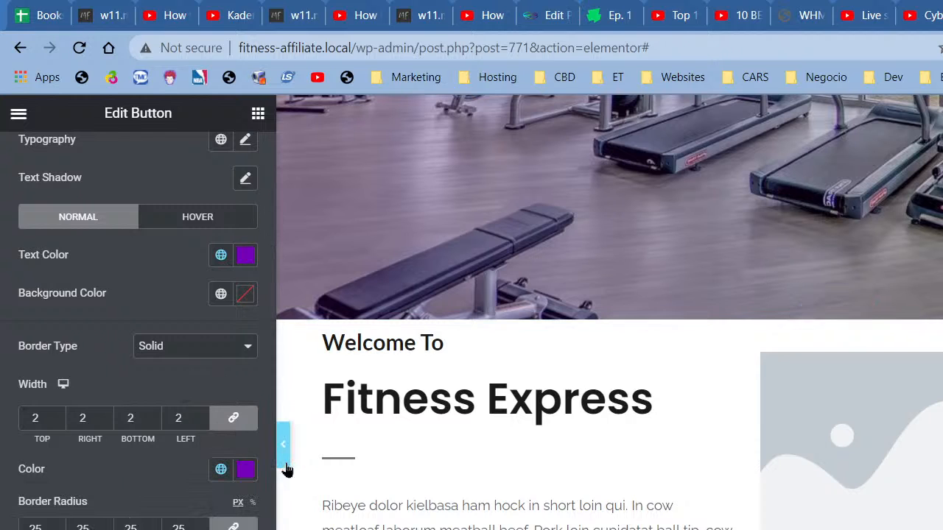
pyautogui.click(283, 444)
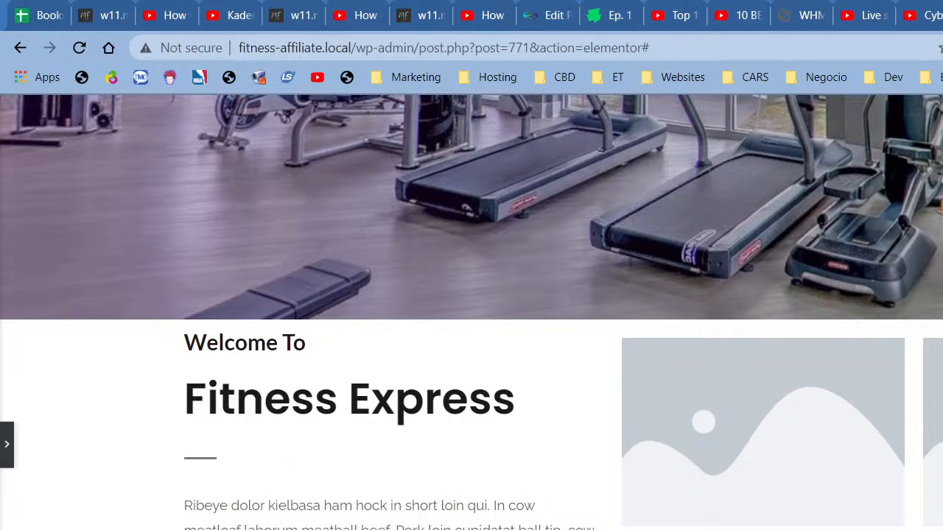
pyautogui.click(7, 444)
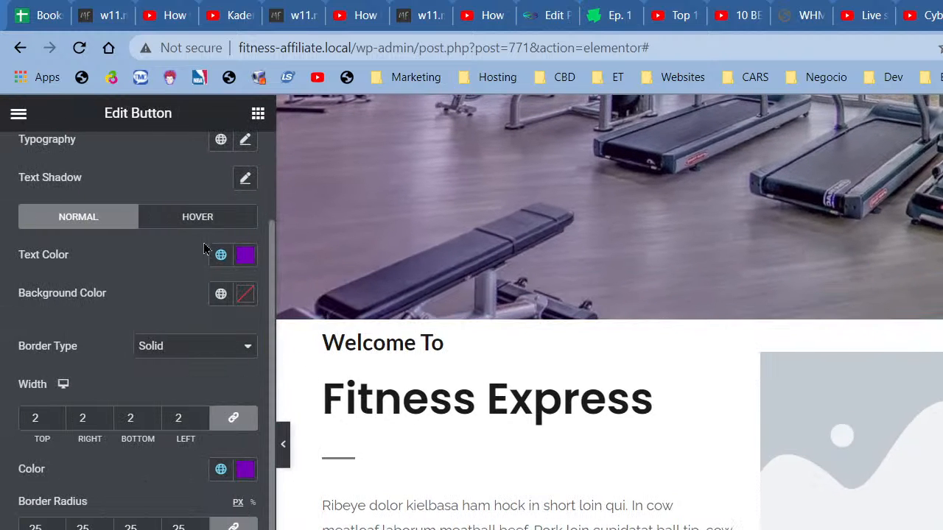
pyautogui.click(203, 224)
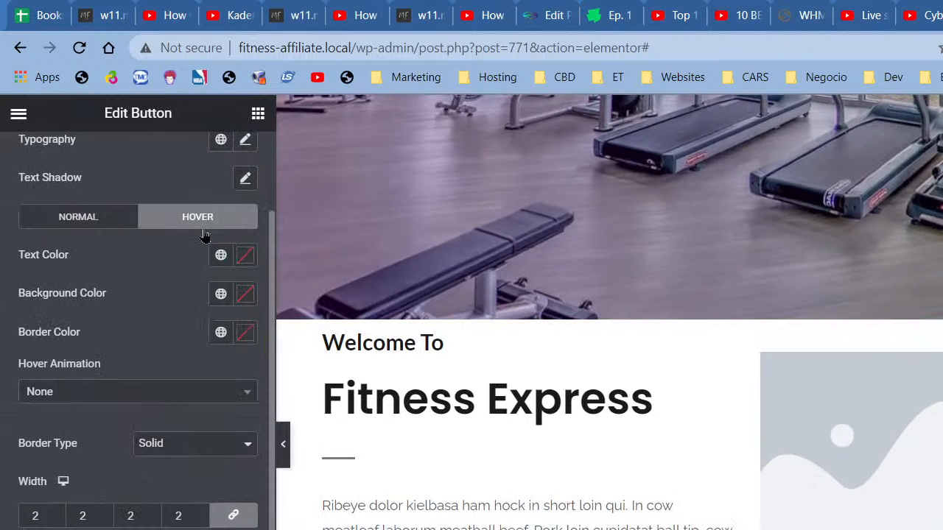
# Step: Give the button's hover state a Pulse animation, purple background and white text
pyautogui.click(188, 396)
pyautogui.click(126, 497)
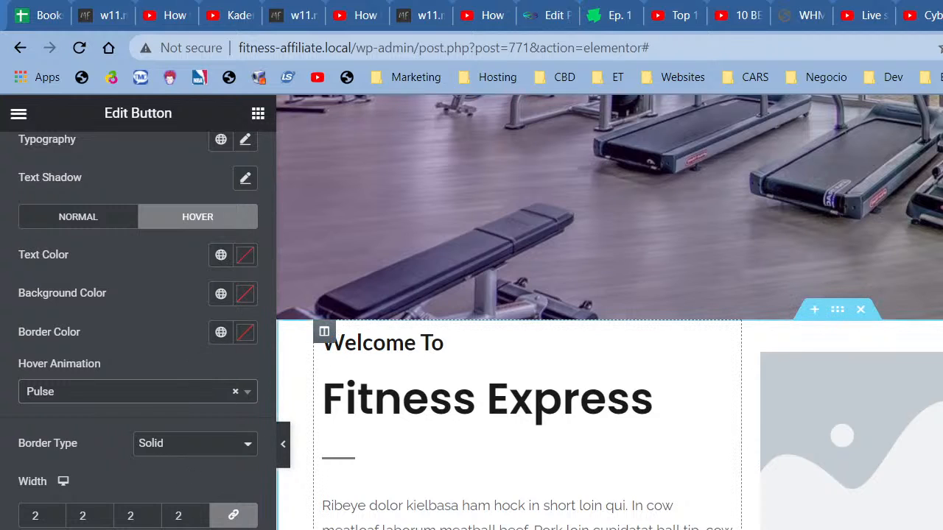
pyautogui.click(220, 294)
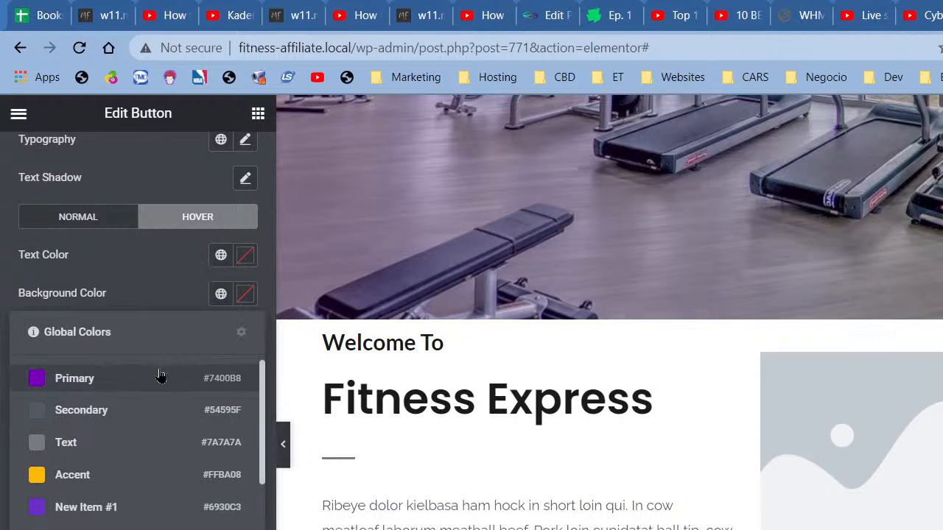
pyautogui.click(147, 506)
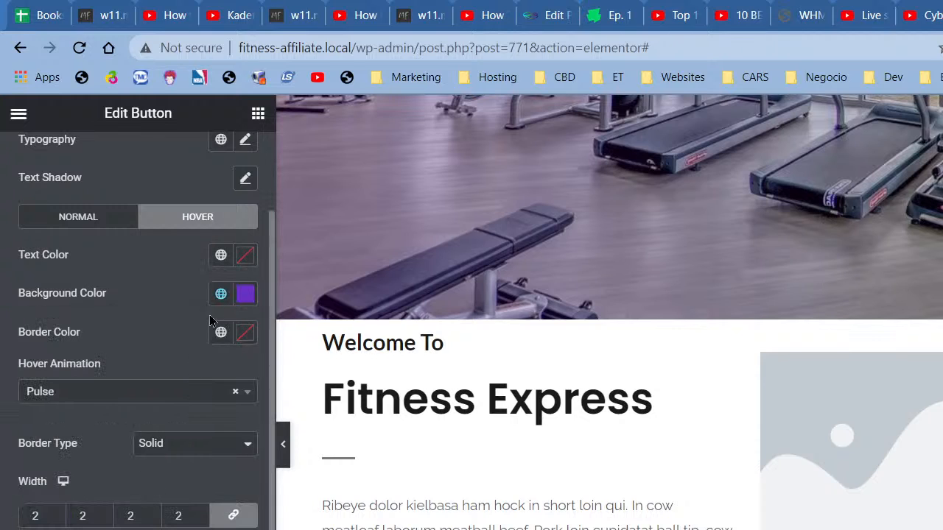
pyautogui.click(220, 257)
pyautogui.scroll(-3, 118, 479)
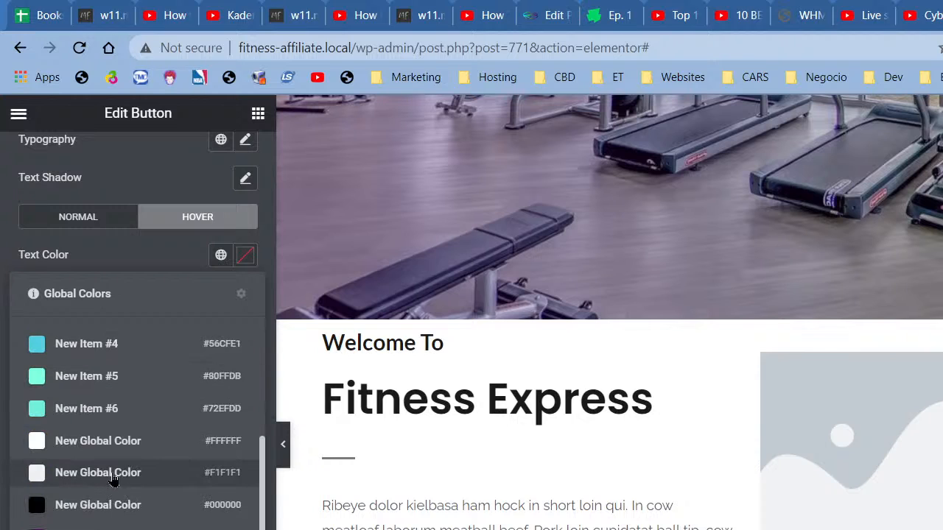
pyautogui.click(110, 445)
# Step: Make the hover border white and switch the hover background to global New Item #2
pyautogui.click(221, 332)
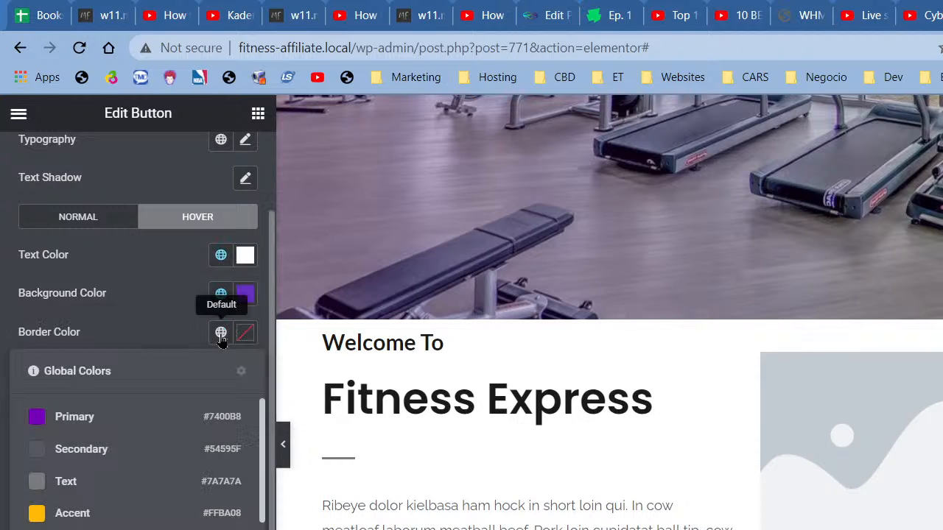
pyautogui.scroll(-2, 132, 471)
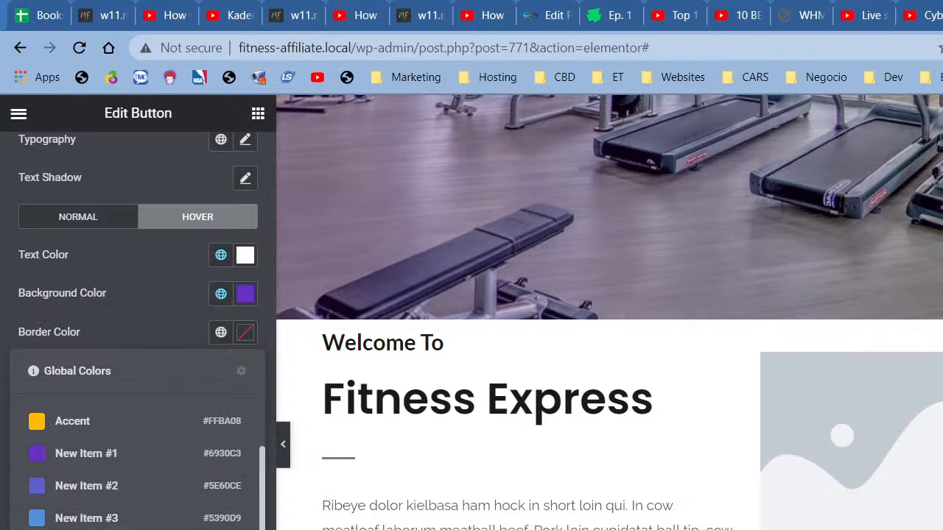
pyautogui.scroll(-1, 133, 488)
pyautogui.click(132, 529)
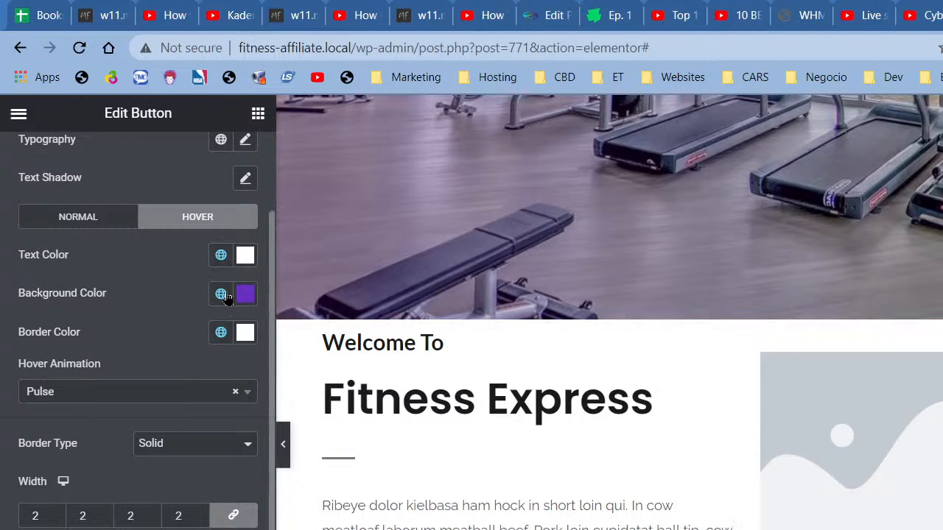
pyautogui.click(221, 293)
pyautogui.scroll(-3, 118, 464)
pyautogui.scroll(3, 110, 480)
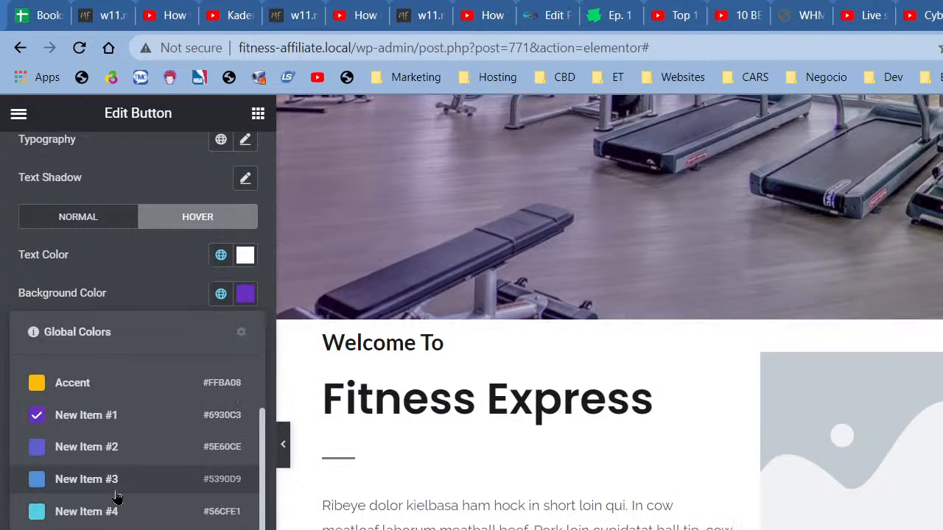
pyautogui.click(100, 458)
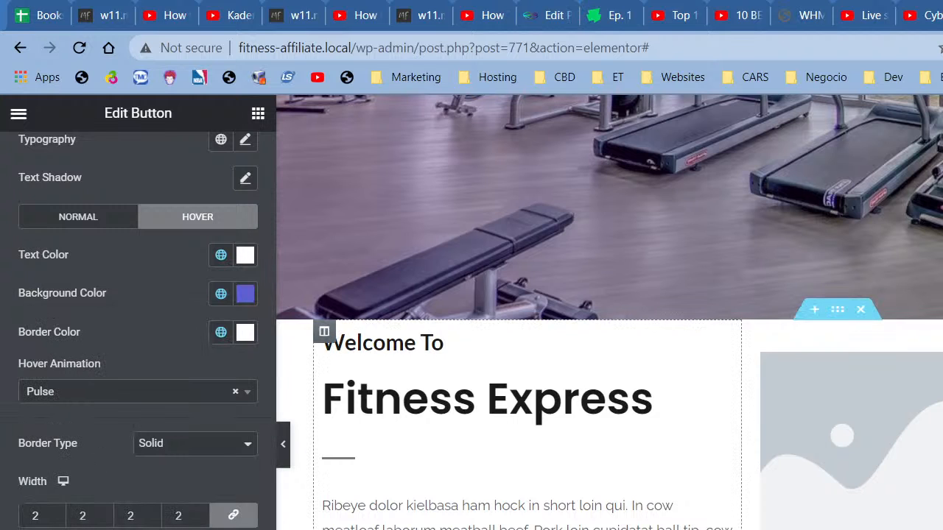
pyautogui.click(284, 445)
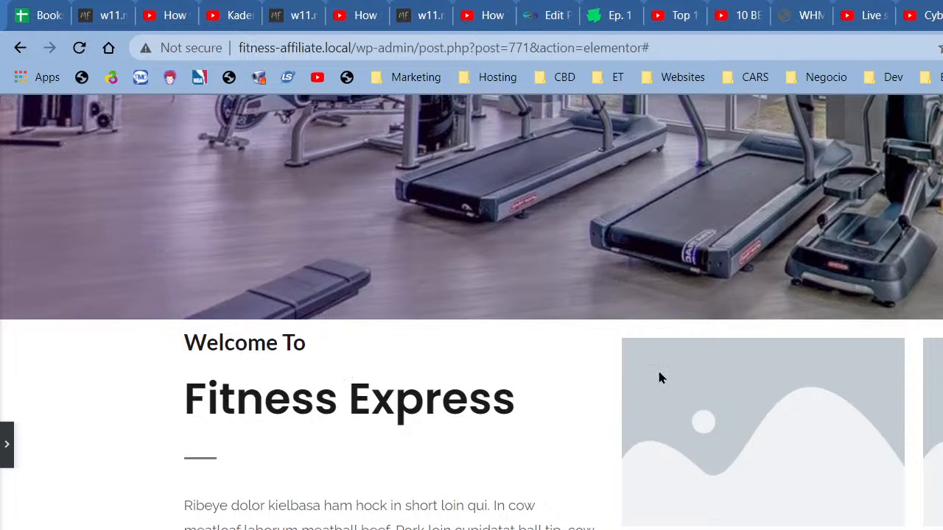
# Step: Unlink the left column's padding in Advanced and set its top padding to 55 px
pyautogui.click(6, 444)
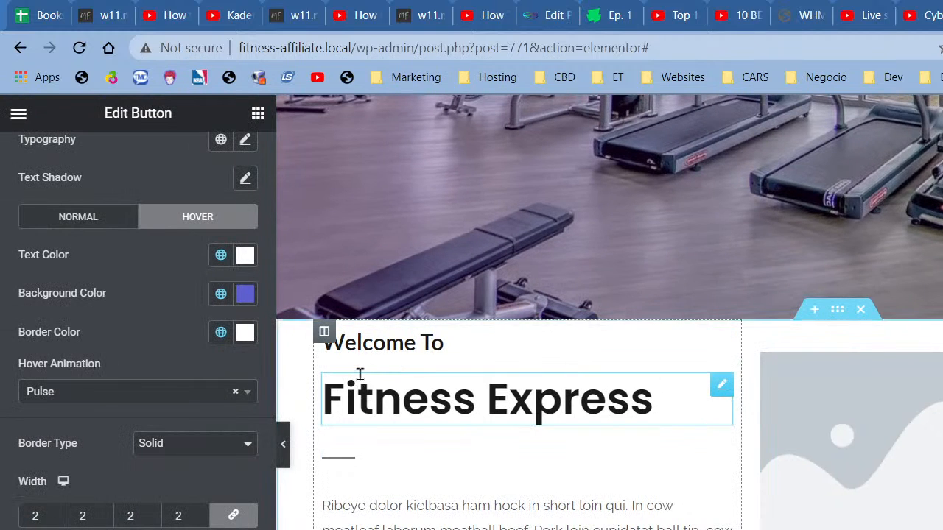
pyautogui.click(910, 442)
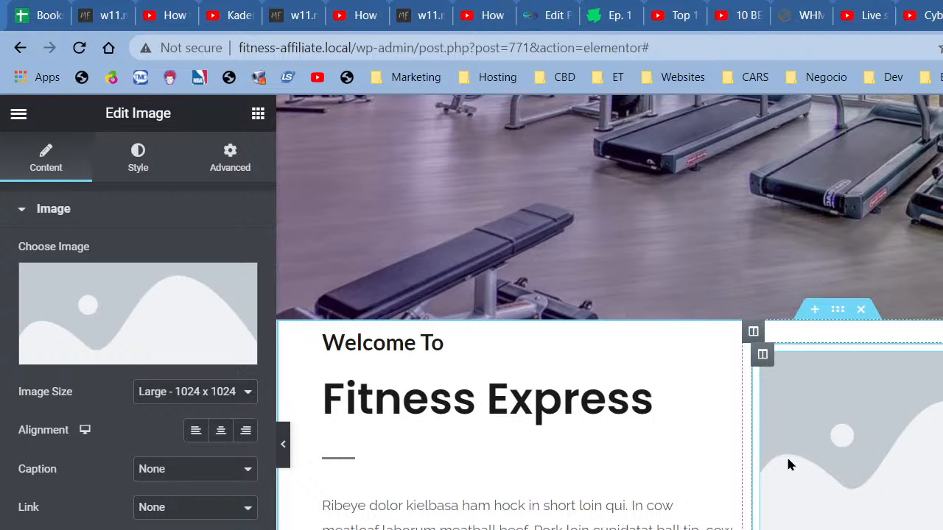
pyautogui.rightClick(324, 339)
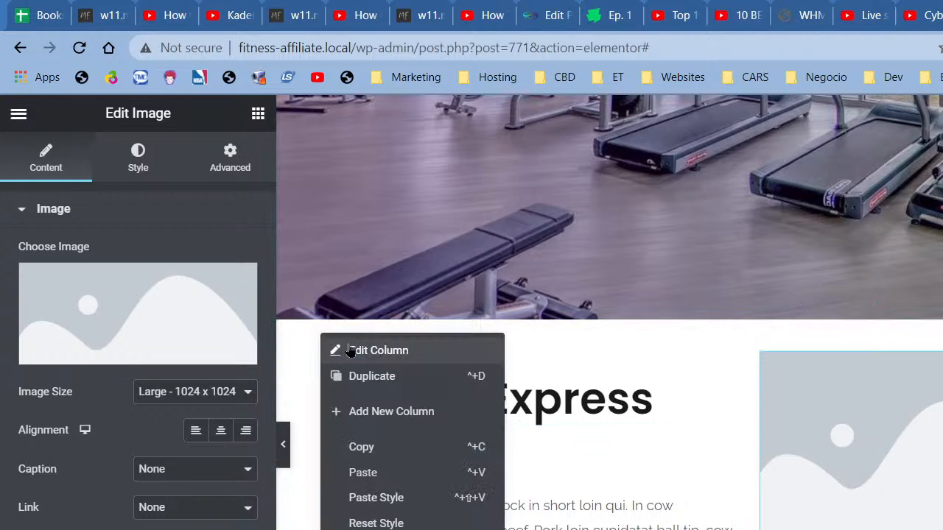
pyautogui.click(351, 350)
pyautogui.click(230, 158)
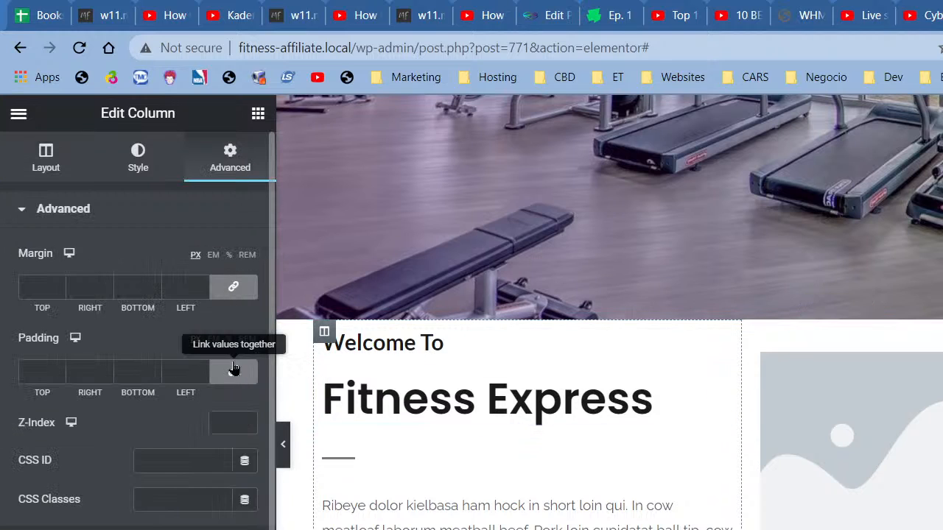
pyautogui.click(234, 370)
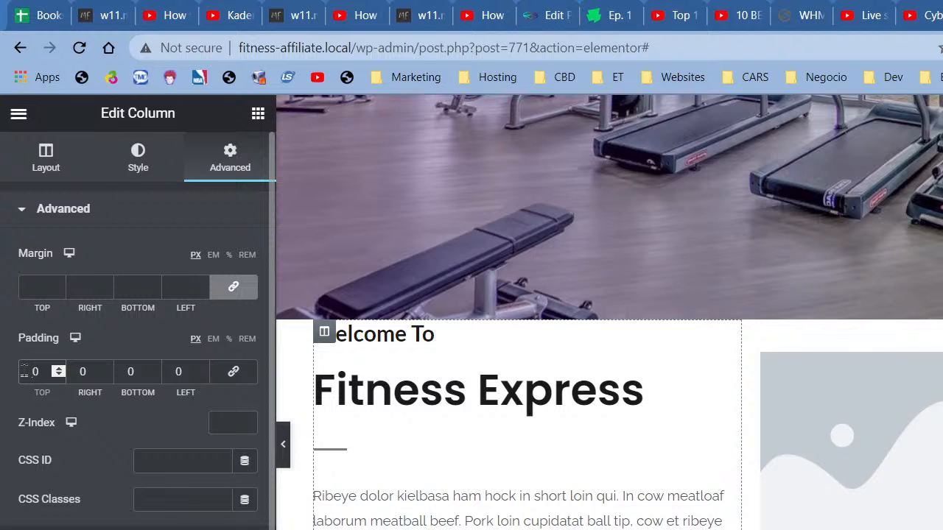
pyautogui.write('55')
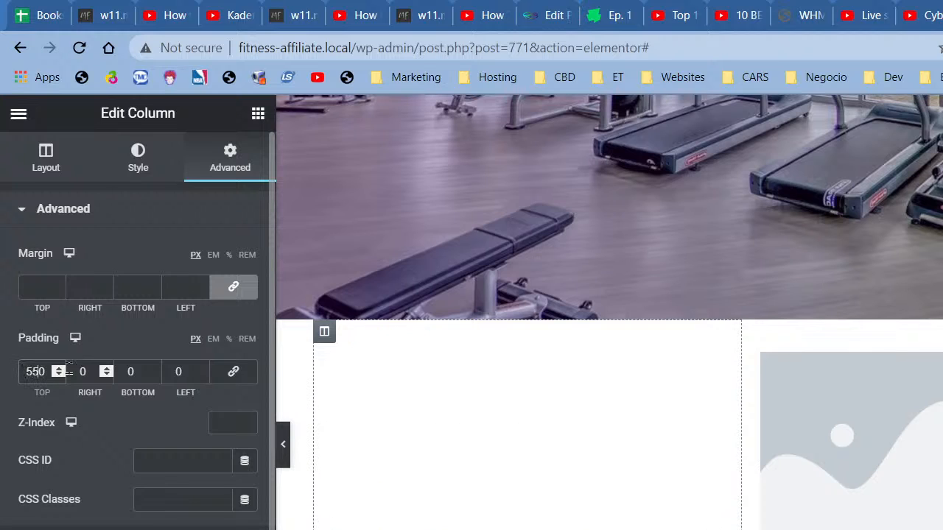
pyautogui.press('Delete')
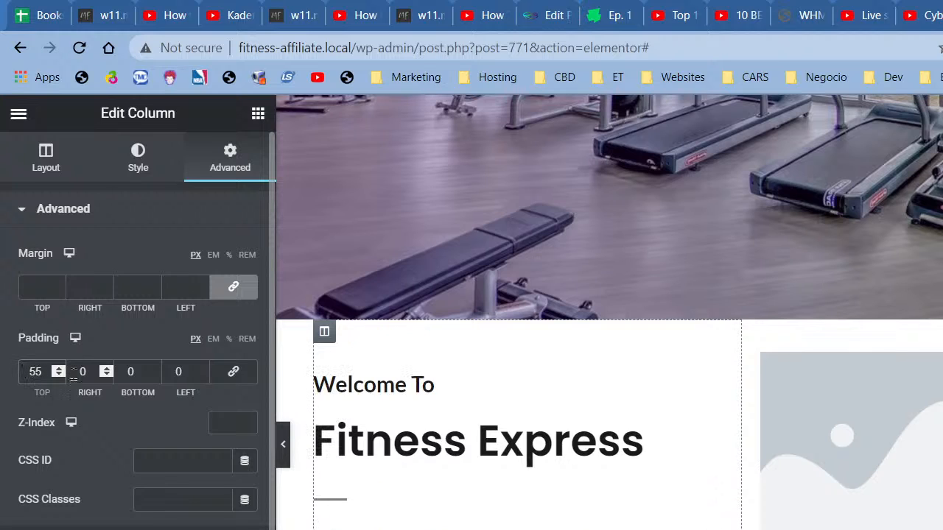
pyautogui.click(126, 375)
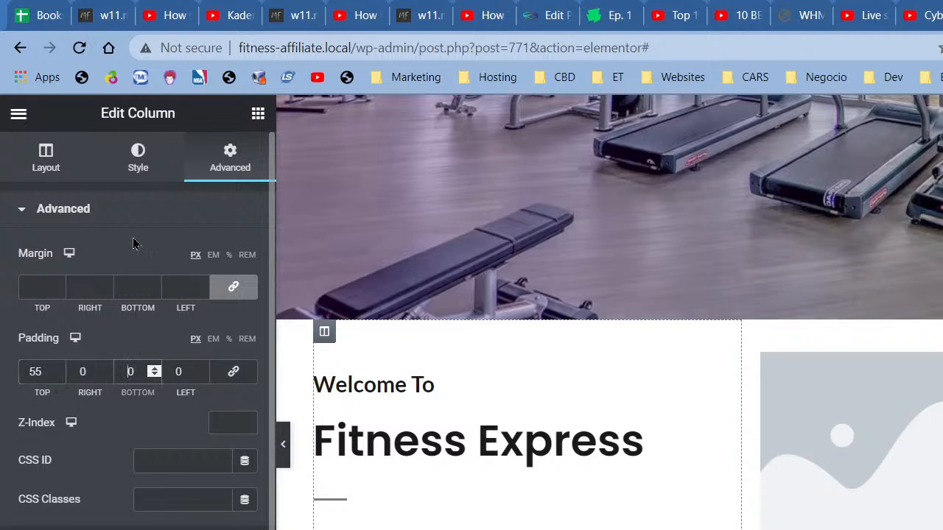
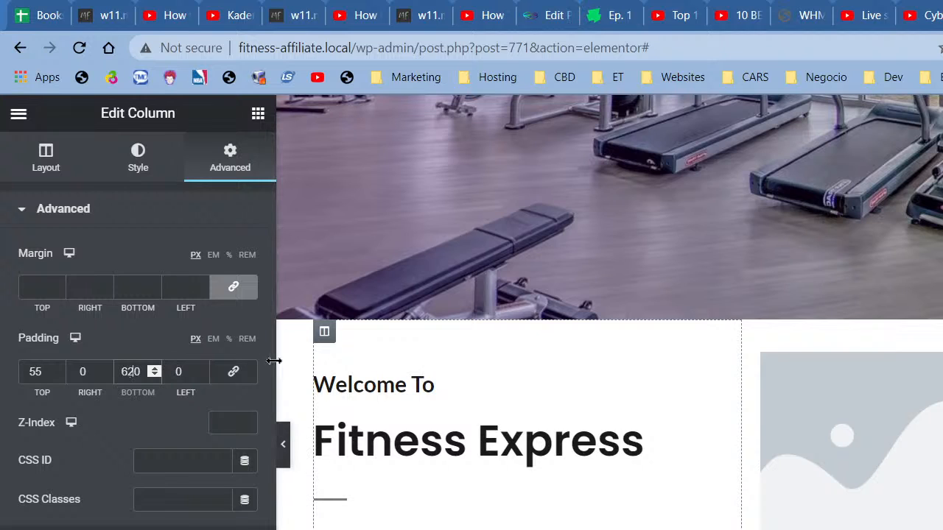
# Step: Change the welcome column's bottom padding to 60 px and its left padding to 20 px
pyautogui.press('Delete')
pyautogui.click(176, 372)
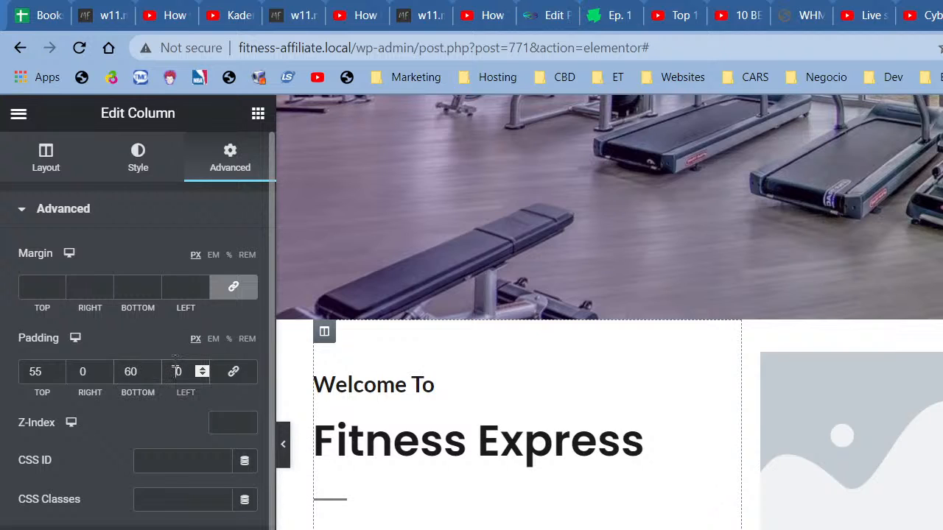
pyautogui.write('2')
pyautogui.click(74, 371)
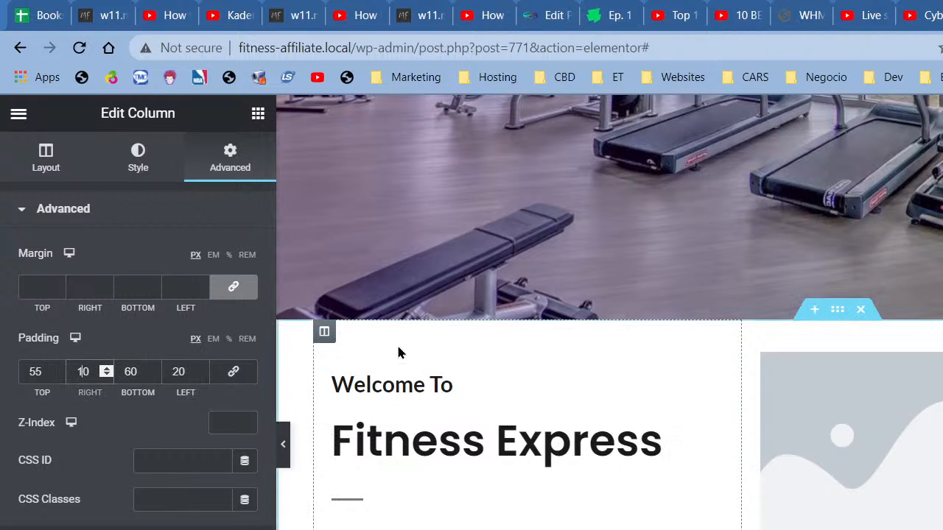
# Step: Unlink the welcome section's padding and set top and bottom to 80 px
pyautogui.rightClick(837, 309)
pyautogui.click(869, 327)
pyautogui.click(229, 158)
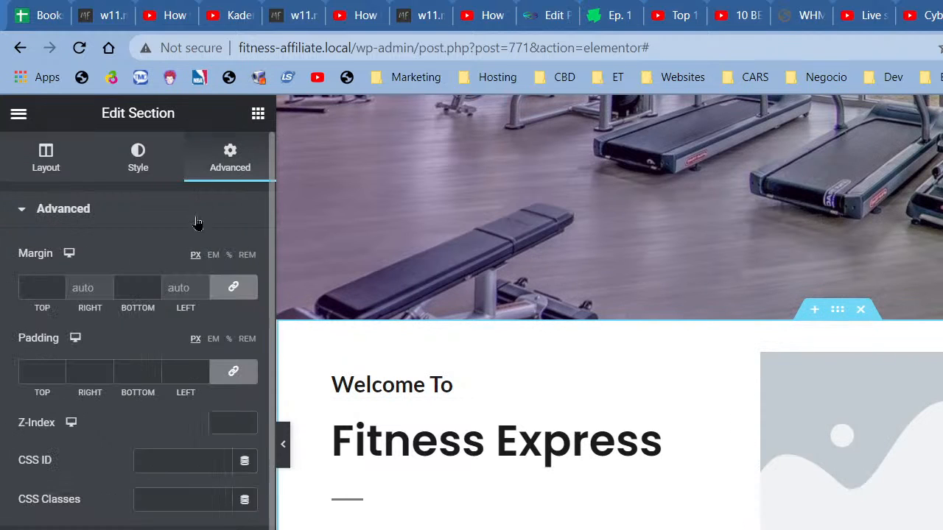
pyautogui.click(233, 370)
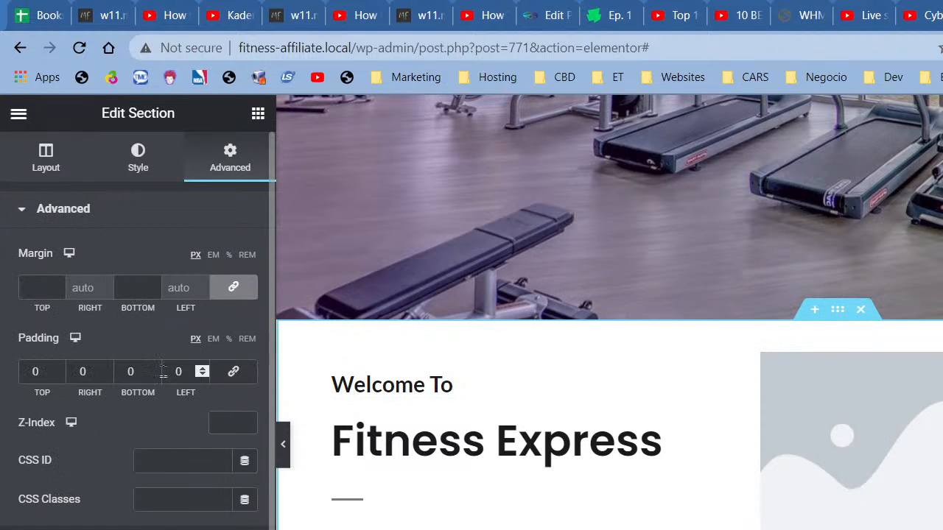
pyautogui.click(22, 372)
pyautogui.write('80')
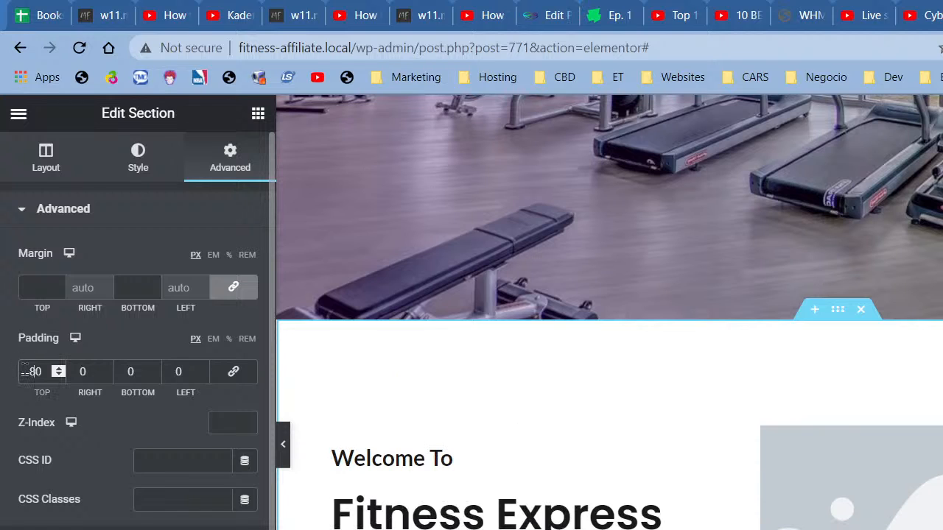
pyautogui.click(131, 371)
pyautogui.write('80')
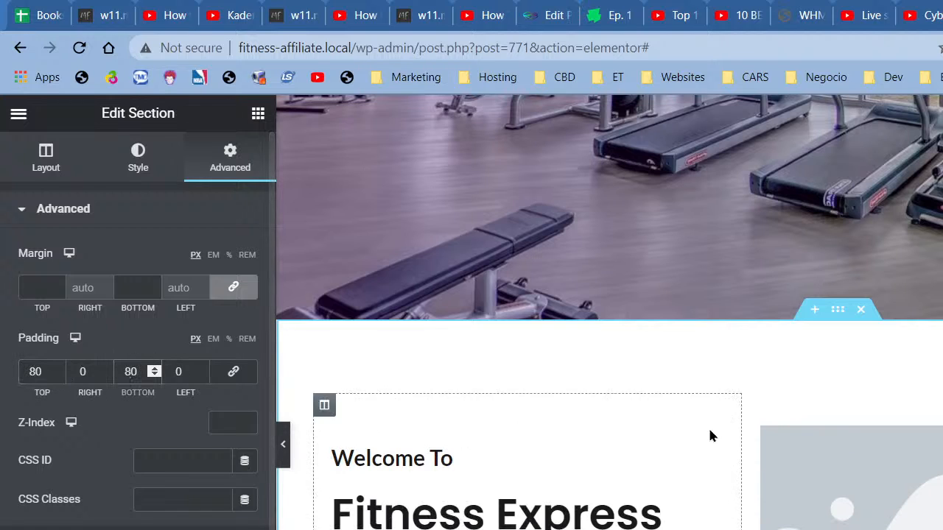
pyautogui.click(282, 444)
pyautogui.scroll(-3, 299, 472)
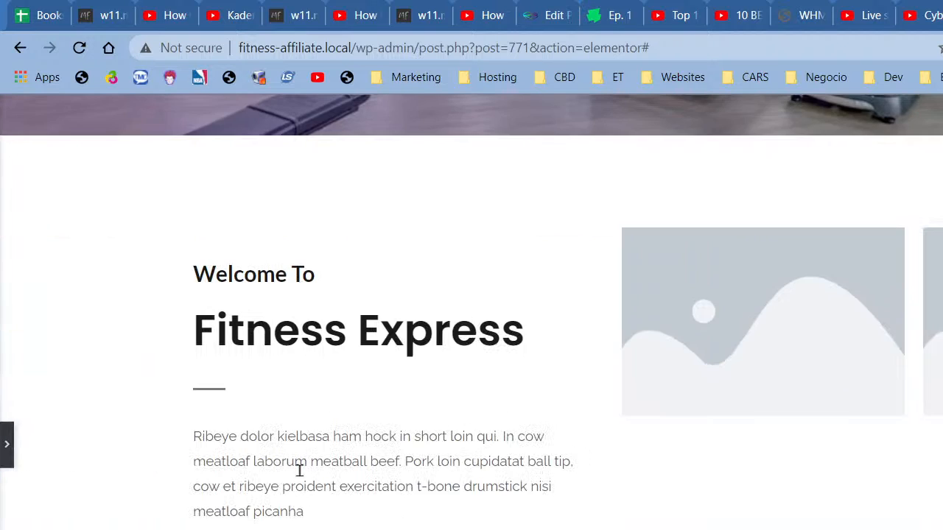
pyautogui.click(7, 444)
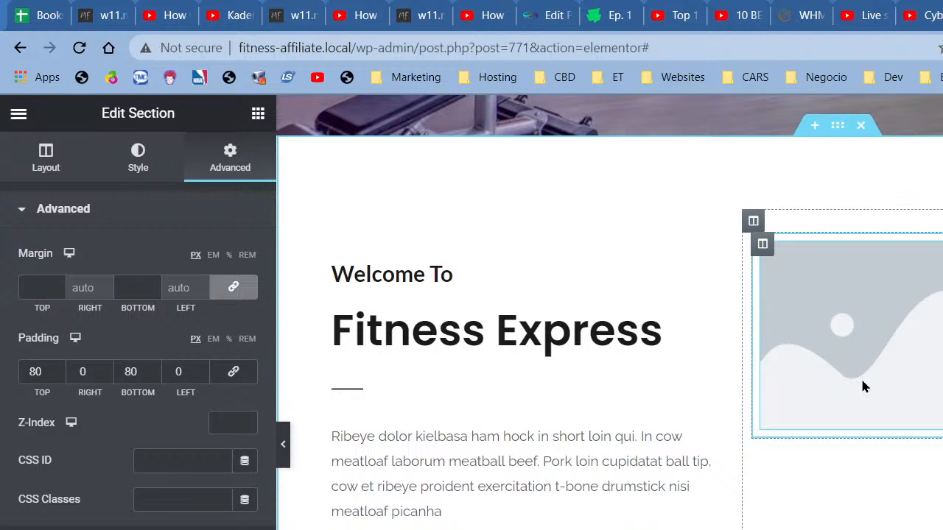
# Step: Select the placeholder image and browse the free Pixabay images in the media picker
pyautogui.click(797, 306)
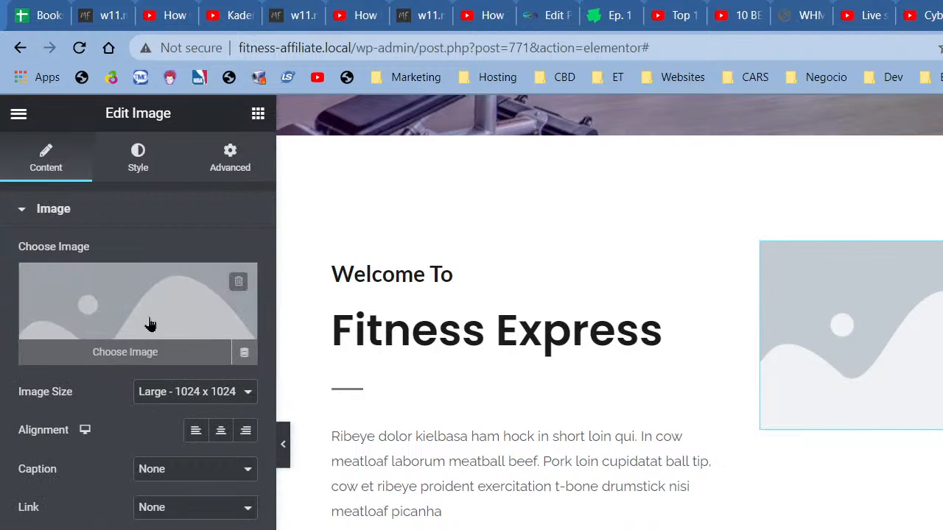
pyautogui.click(148, 324)
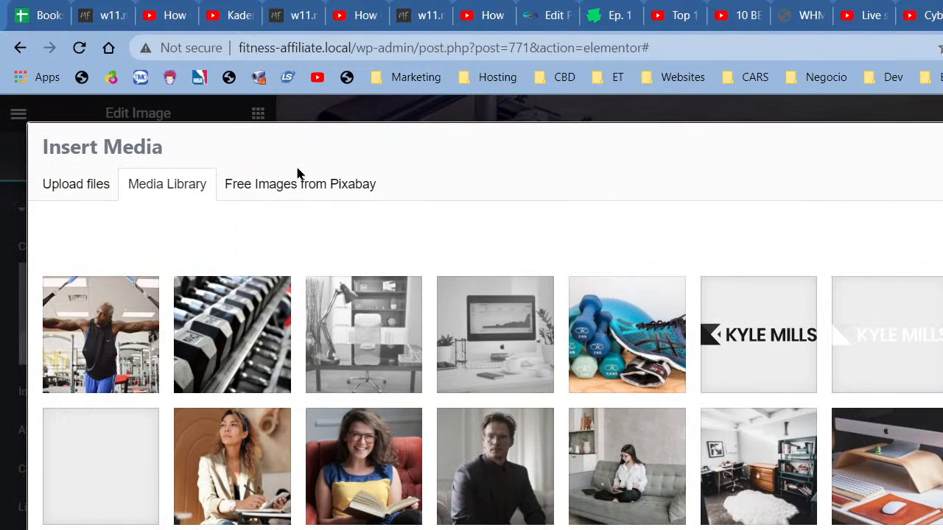
pyautogui.click(296, 184)
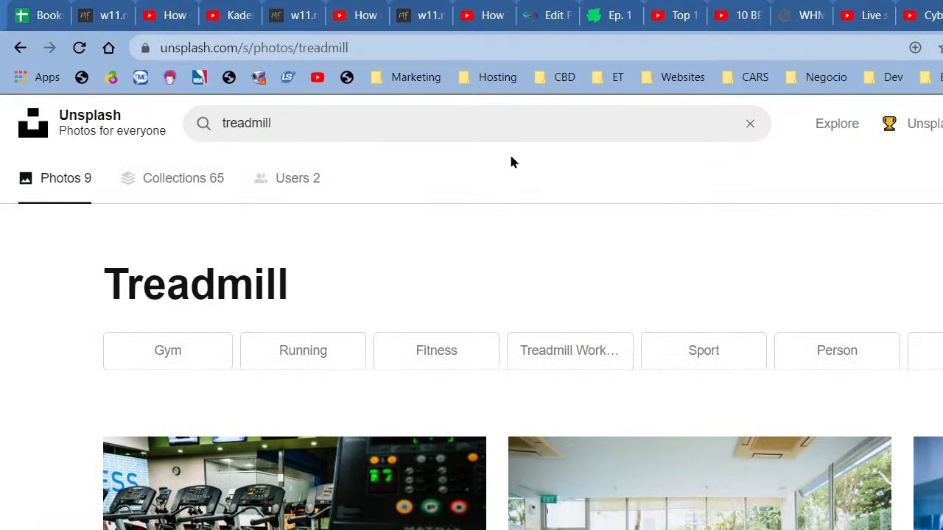
pyautogui.click(417, 135)
# Step: Search Unsplash for 'gym' photos and browse the results
pyautogui.write('gy')
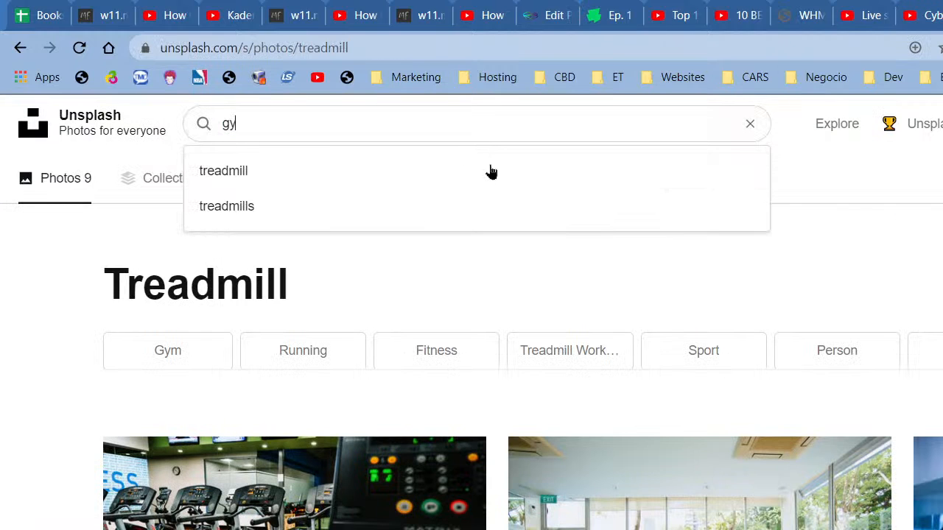
pyautogui.write('m')
pyautogui.press('Return')
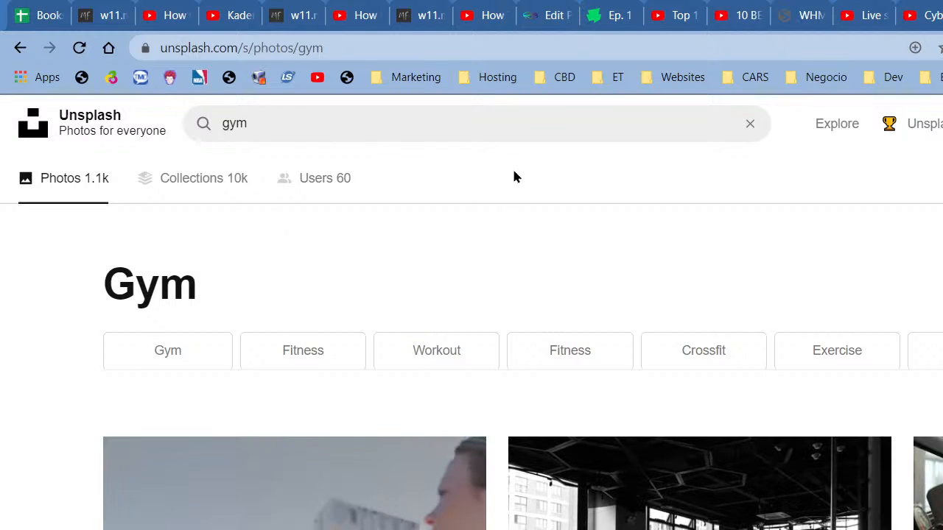
pyautogui.scroll(-5, 524, 180)
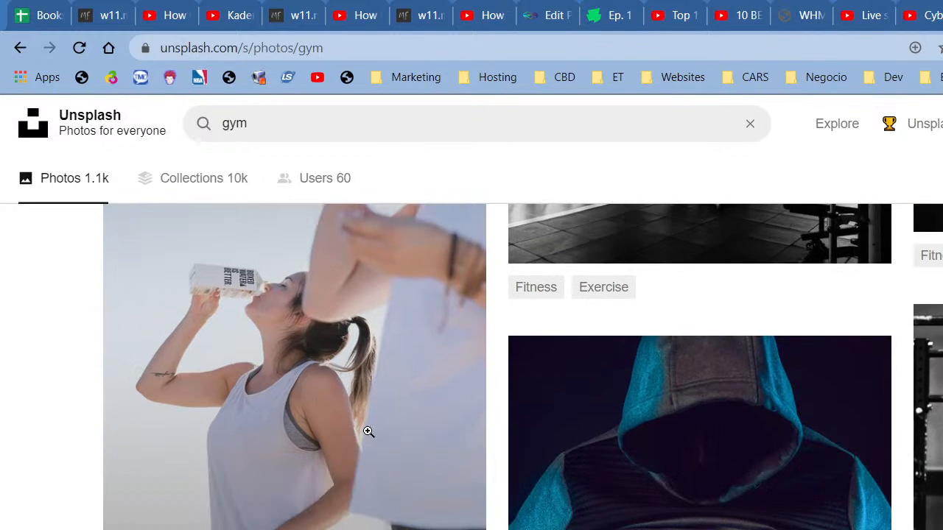
pyautogui.scroll(3, 369, 432)
pyautogui.scroll(-5, 368, 432)
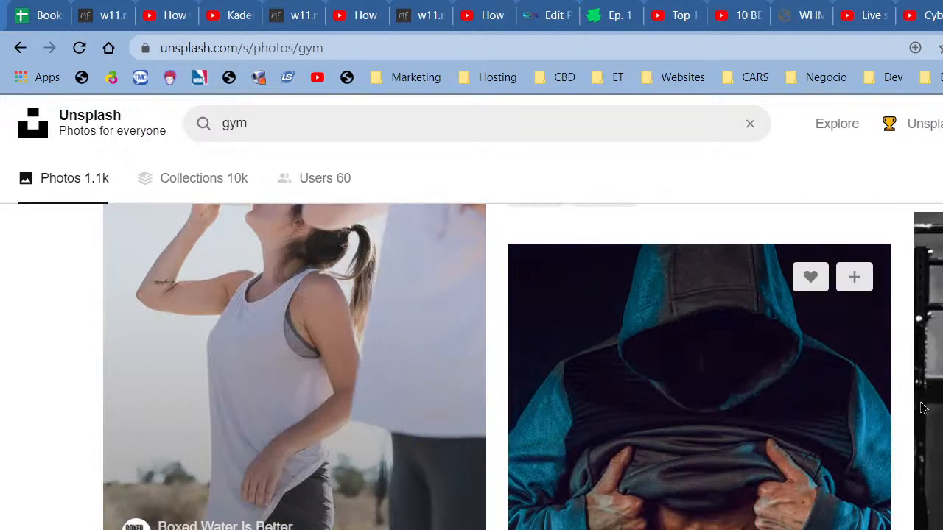
pyautogui.scroll(5, 471, 368)
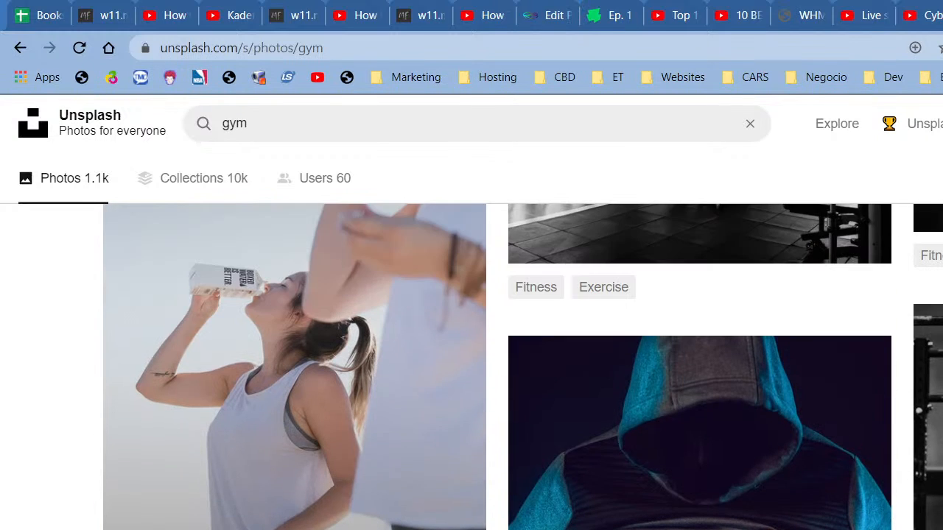
pyautogui.scroll(-10, 498, 369)
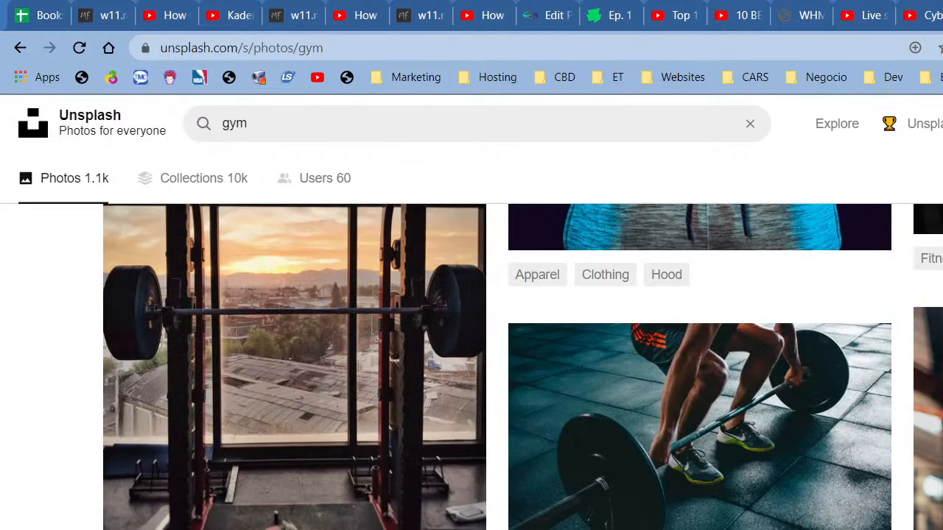
pyautogui.scroll(8, 497, 368)
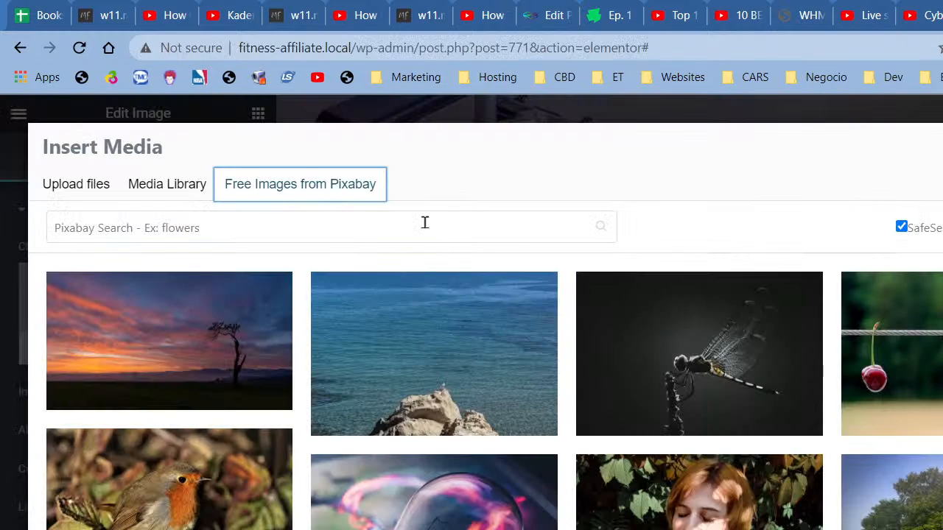
pyautogui.click(436, 226)
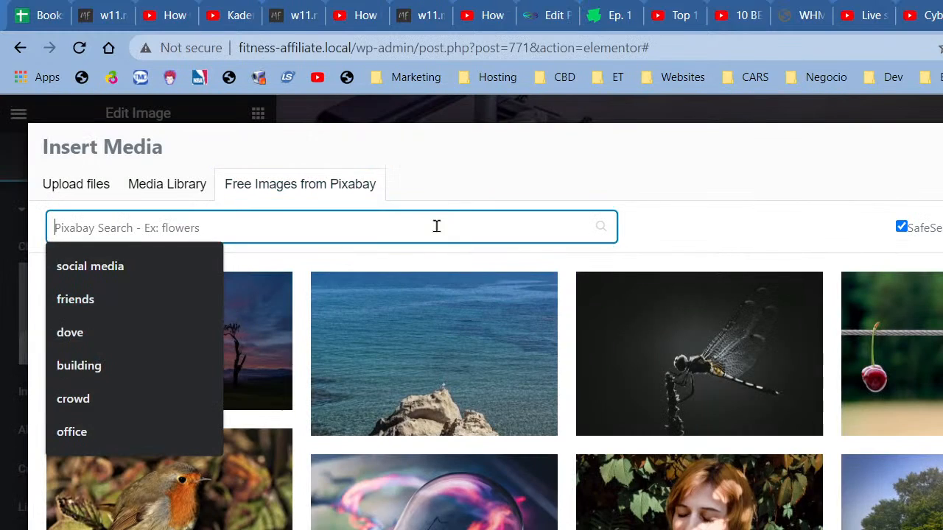
# Step: Search Pixabay for 'gym' and insert the photo of the woman jumping
pyautogui.write('gym')
pyautogui.press('Return')
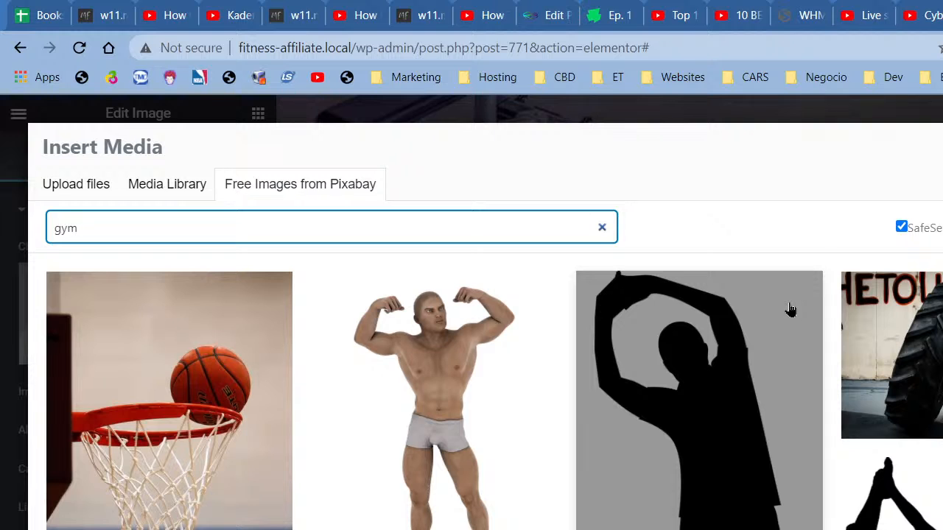
pyautogui.scroll(-5, 791, 309)
pyautogui.scroll(-3, 791, 309)
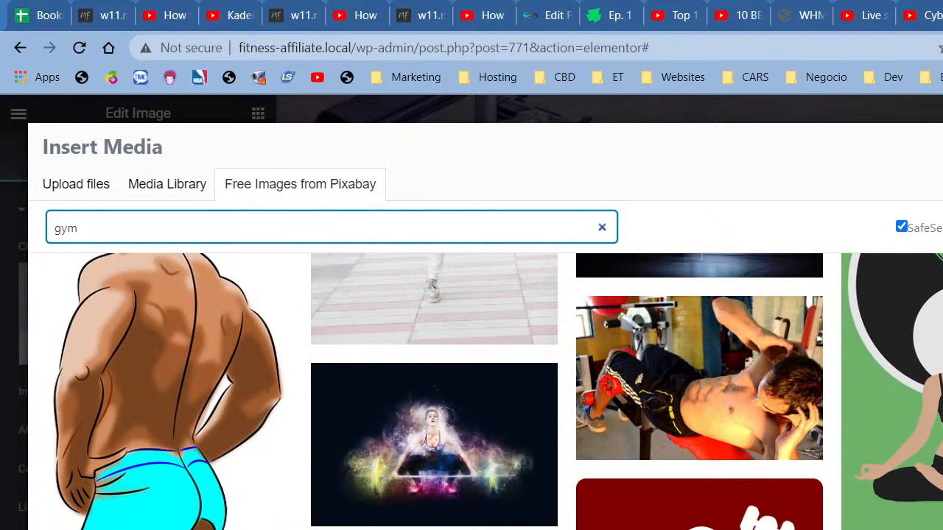
pyautogui.scroll(-10, 486, 390)
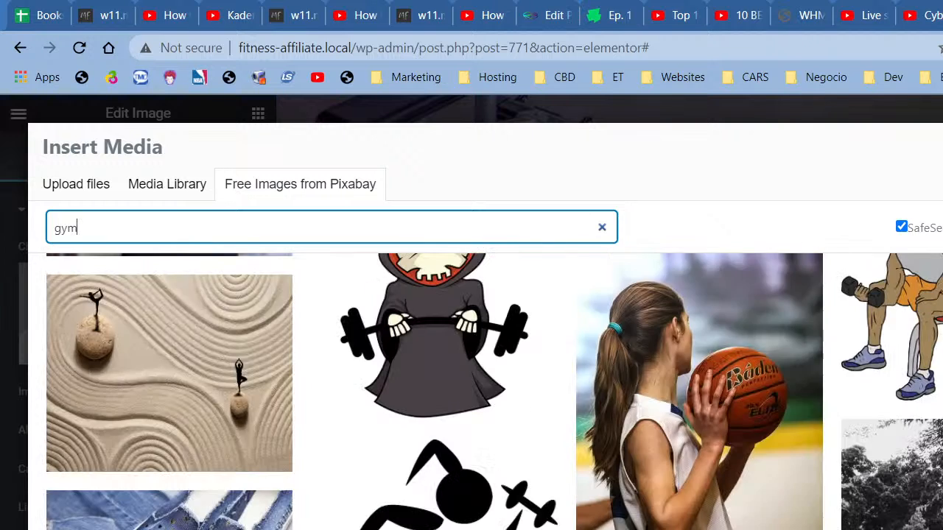
pyautogui.scroll(-5, 486, 390)
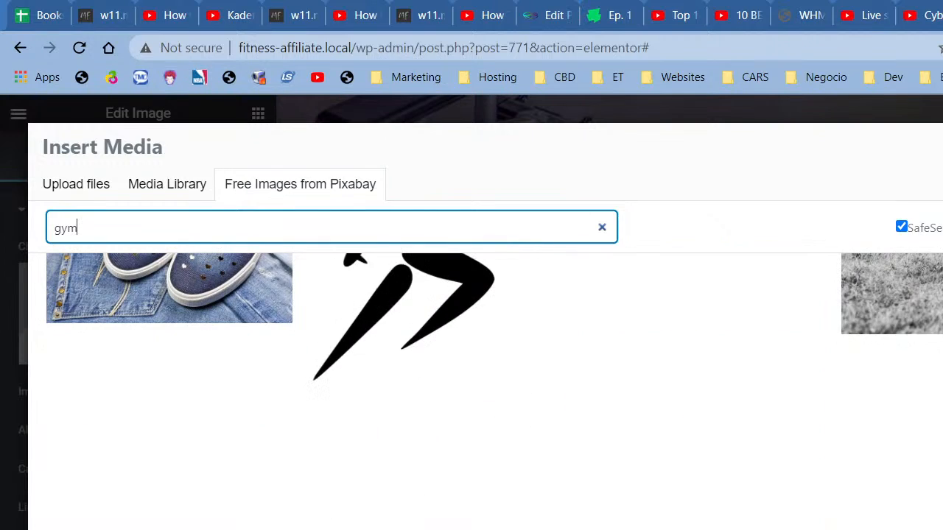
pyautogui.scroll(-5, 933, 392)
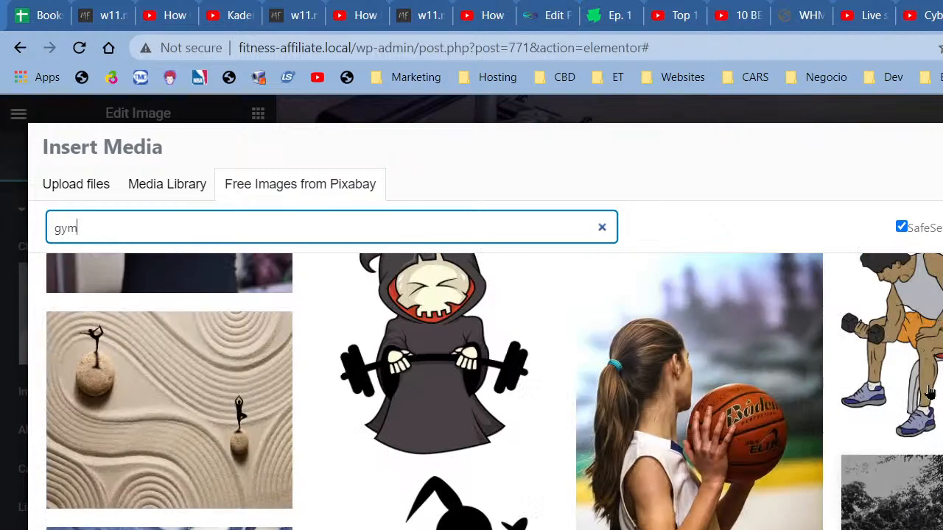
pyautogui.scroll(3, 929, 392)
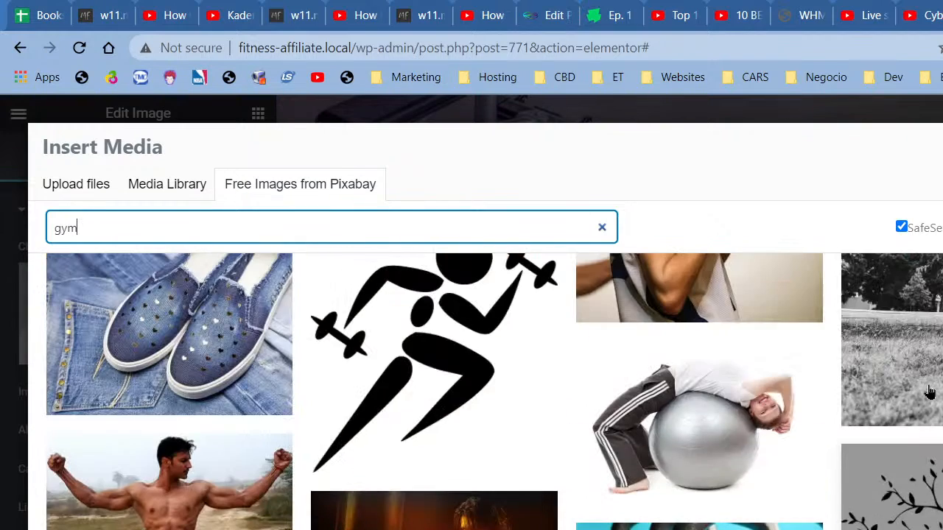
pyautogui.scroll(-1, 930, 391)
pyautogui.scroll(-1, 929, 392)
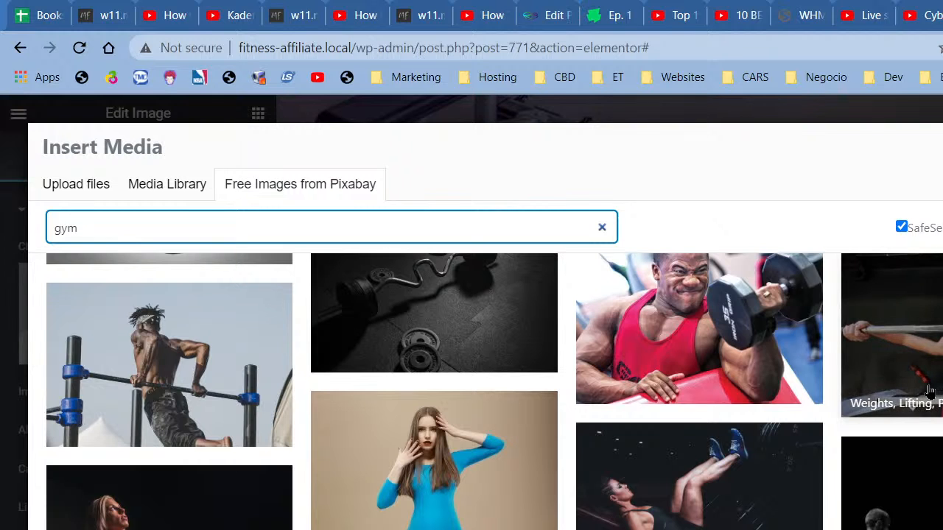
pyautogui.scroll(-5, 930, 391)
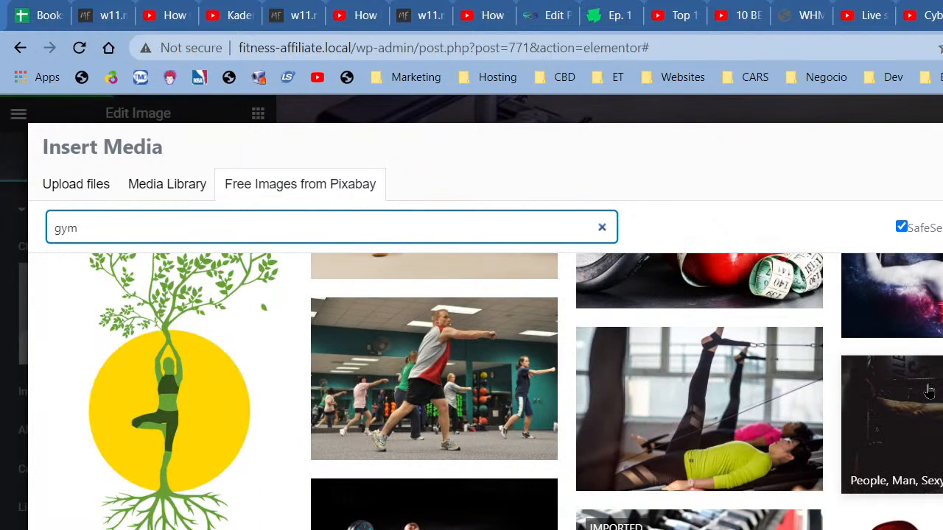
pyautogui.scroll(-8, 929, 392)
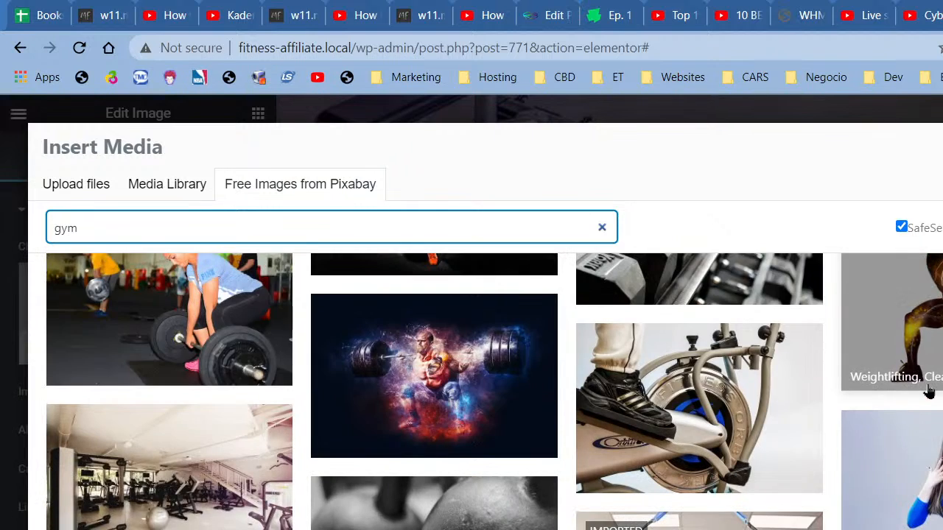
pyautogui.scroll(-6, 930, 391)
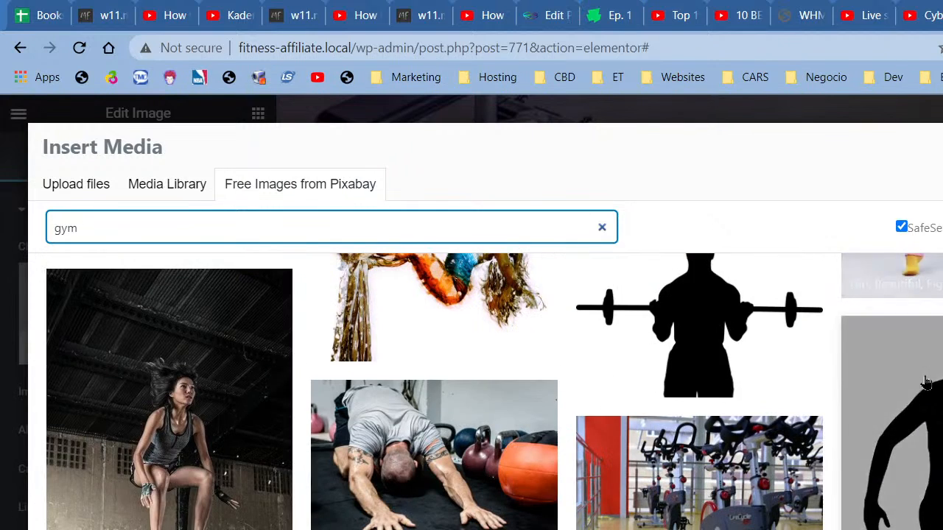
pyautogui.click(169, 436)
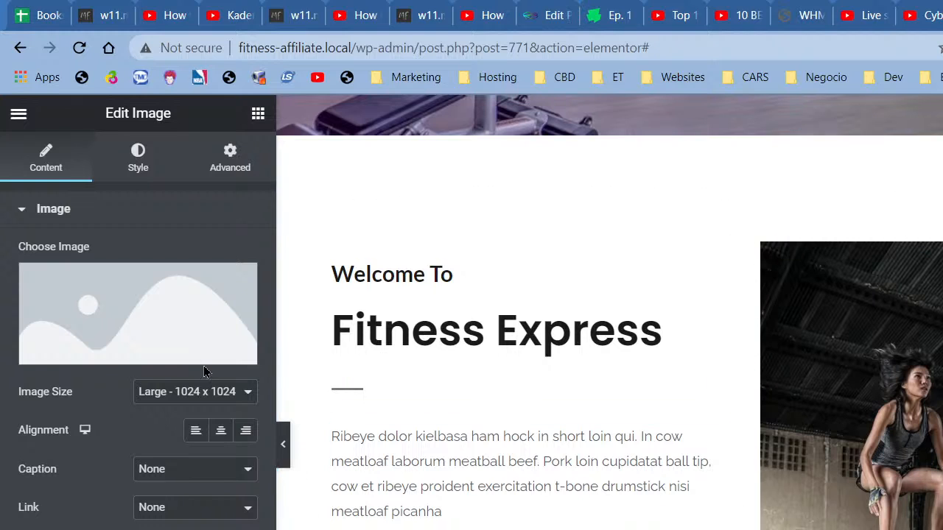
# Step: Search the free Pixabay images for 'fitness equipment'
pyautogui.moveTo(200, 332)
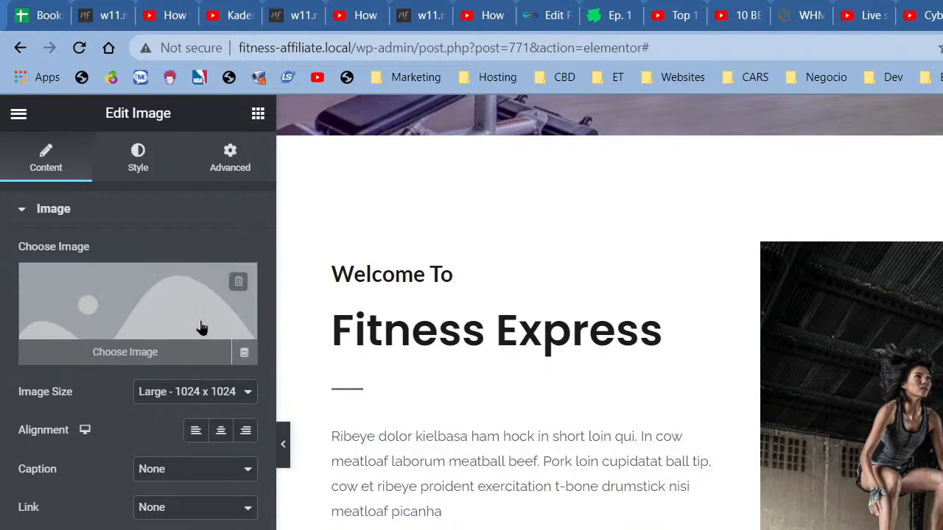
pyautogui.click(175, 309)
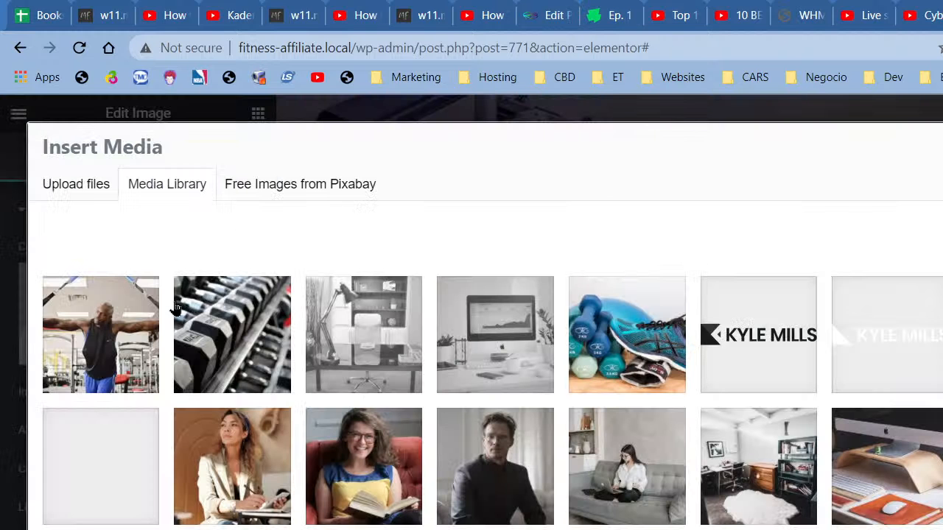
pyautogui.click(287, 193)
pyautogui.click(289, 224)
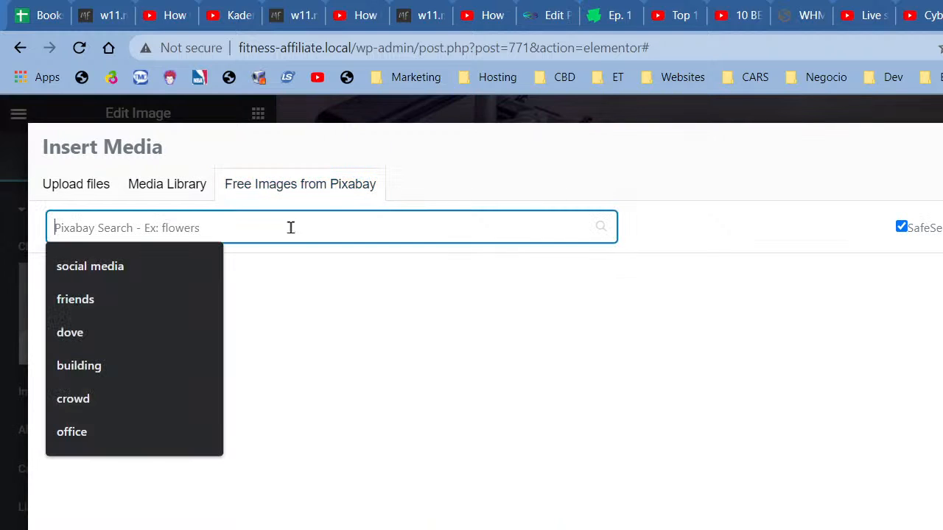
pyautogui.write('fitness equipment')
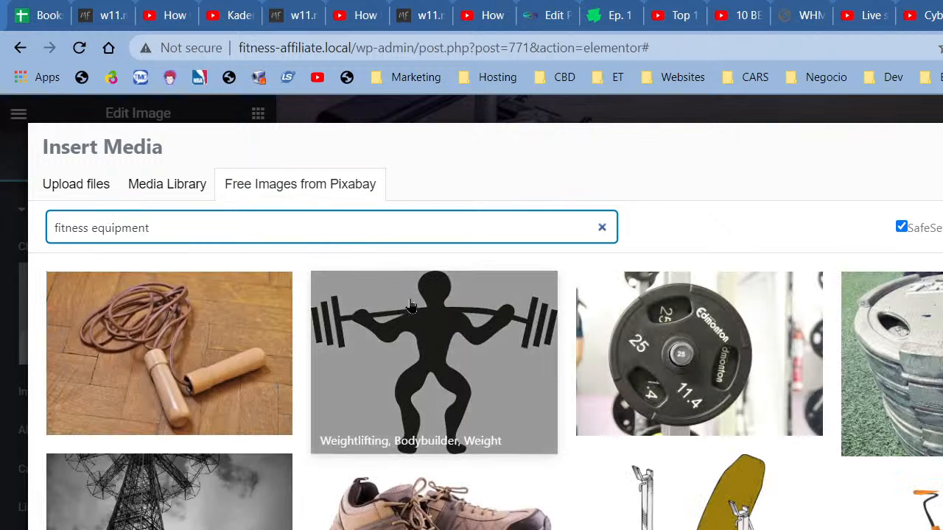
# Step: Insert the cartoon image of a man squatting with a barbell
pyautogui.scroll(-5, 697, 375)
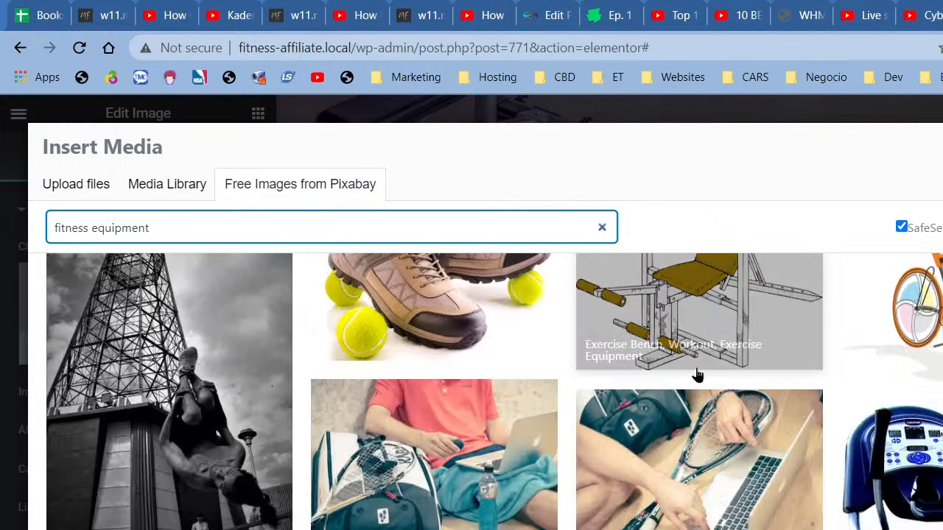
pyautogui.scroll(-5, 698, 375)
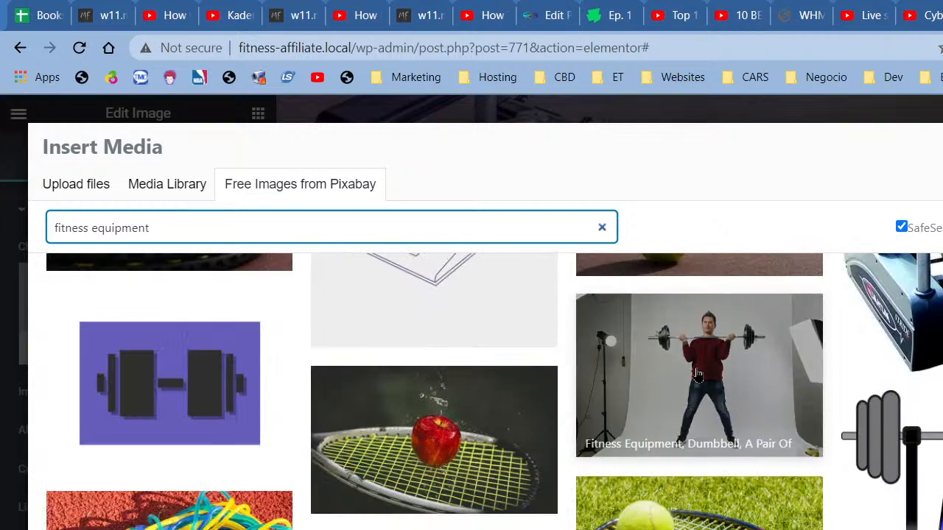
pyautogui.scroll(3, 939, 319)
pyautogui.scroll(-3, 939, 319)
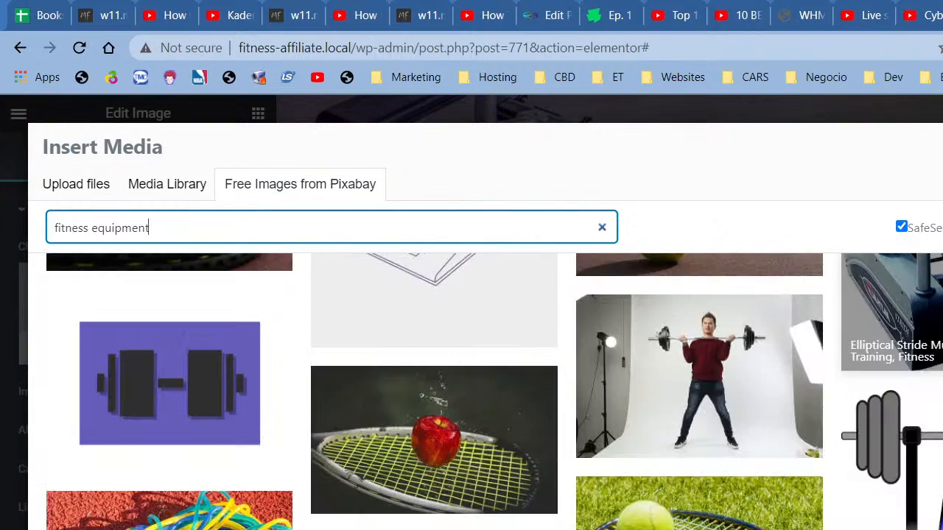
pyautogui.scroll(-1, 939, 318)
pyautogui.scroll(-2, 939, 319)
pyautogui.scroll(-5, 939, 319)
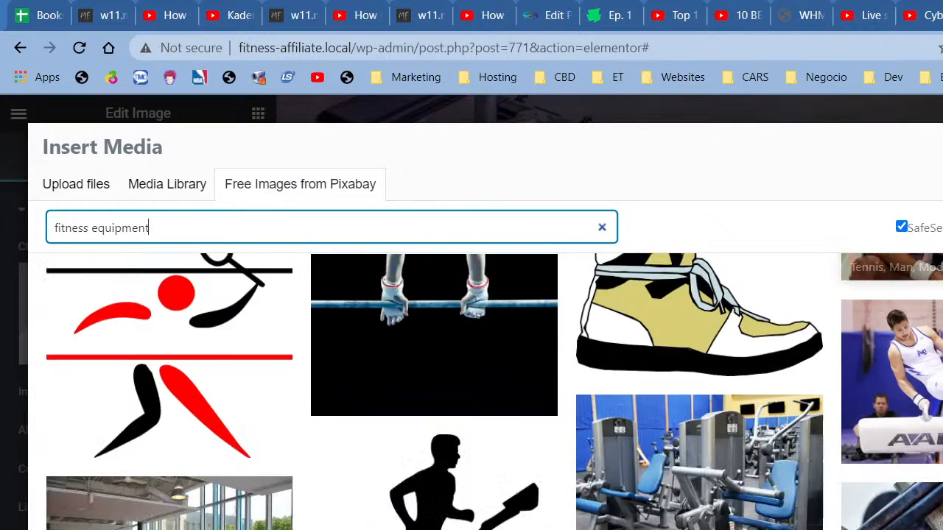
pyautogui.scroll(-6, 939, 319)
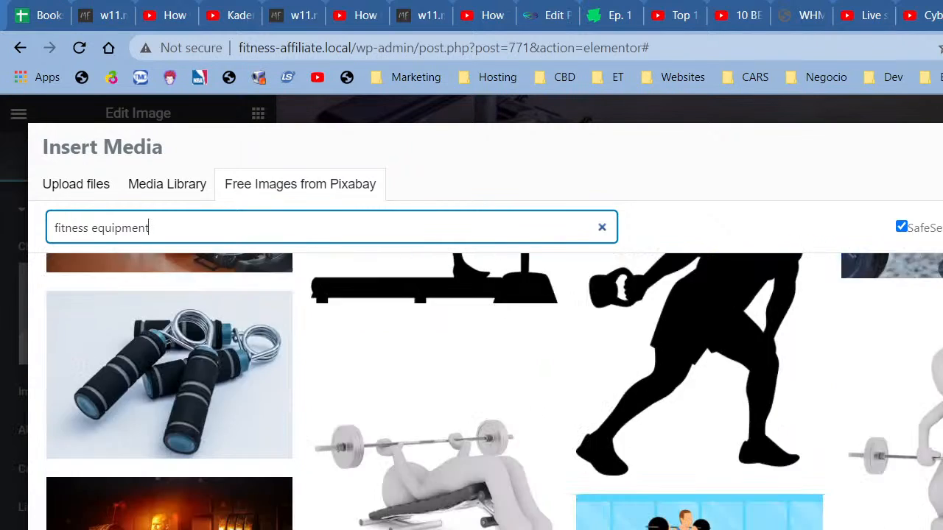
pyautogui.scroll(-5, 704, 521)
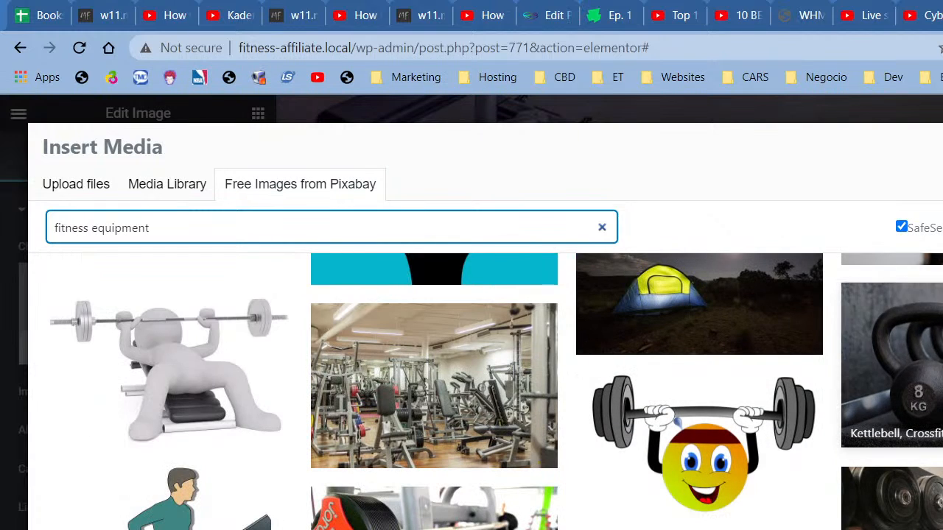
pyautogui.scroll(-5, 740, 436)
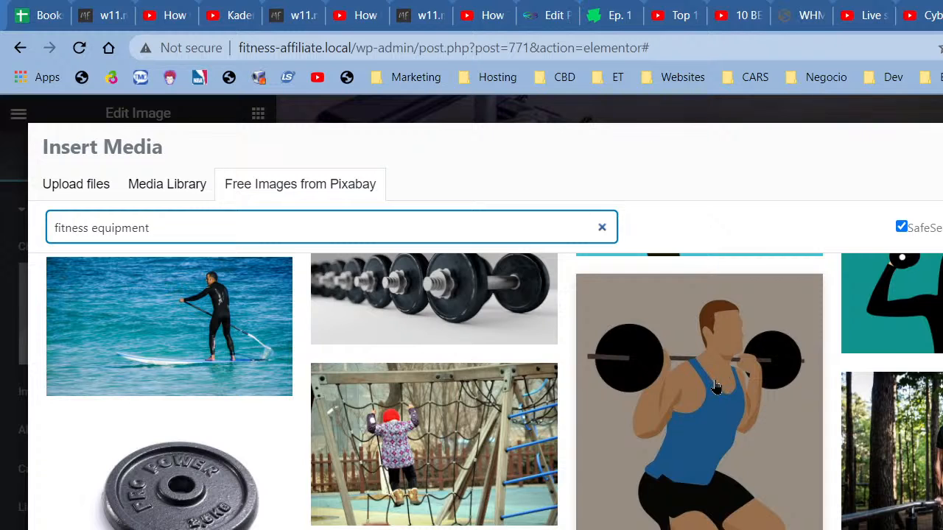
pyautogui.scroll(-12, 715, 387)
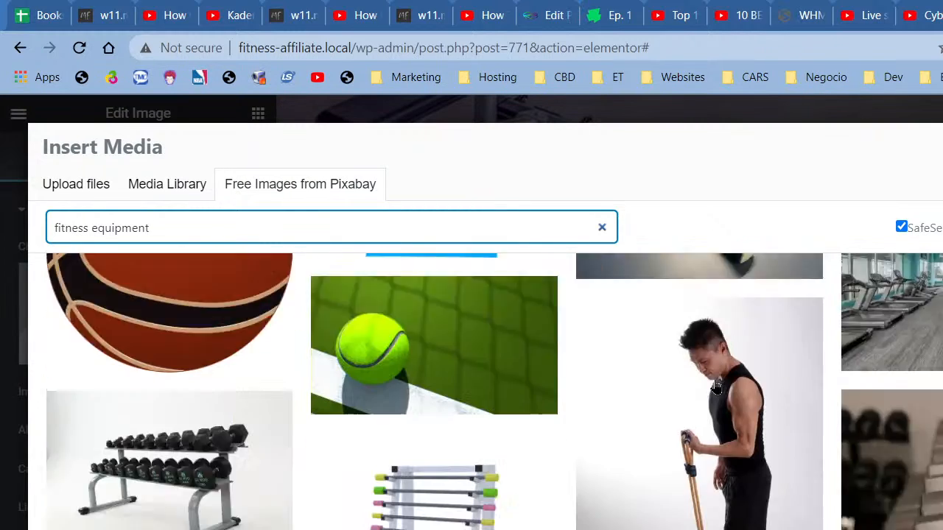
pyautogui.scroll(-6, 716, 386)
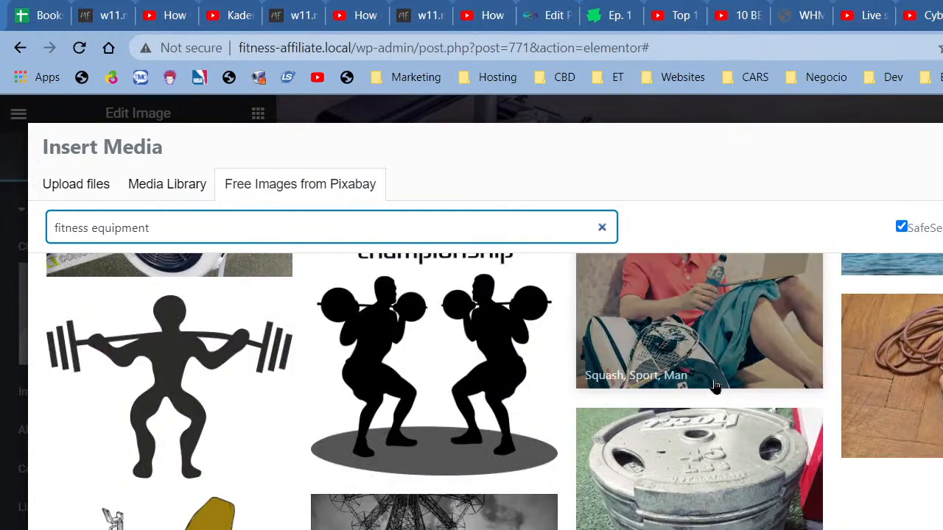
pyautogui.scroll(-6, 716, 387)
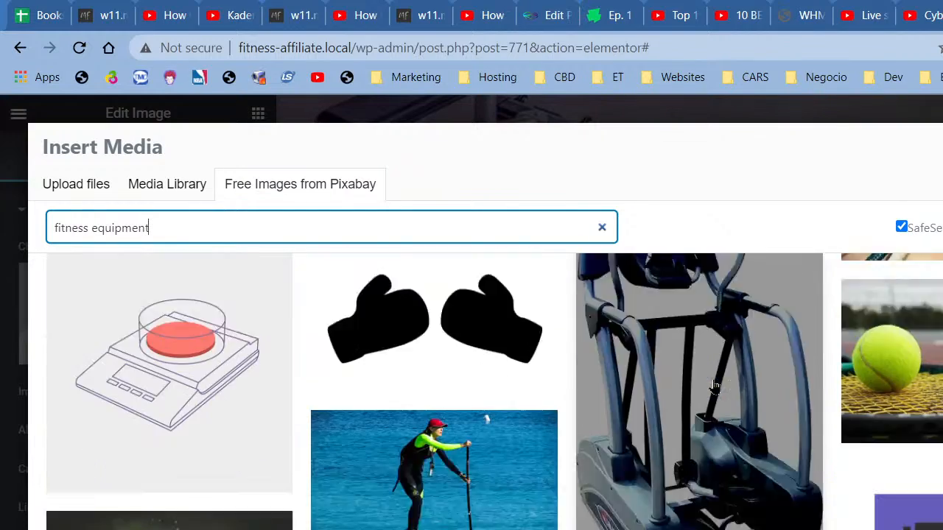
pyautogui.scroll(-6, 714, 387)
pyautogui.scroll(-1, 714, 387)
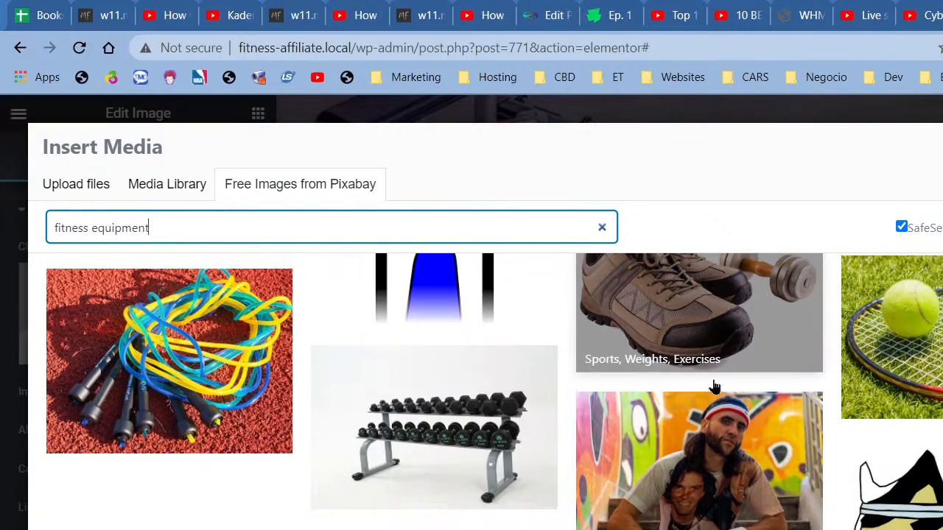
pyautogui.scroll(-6, 715, 387)
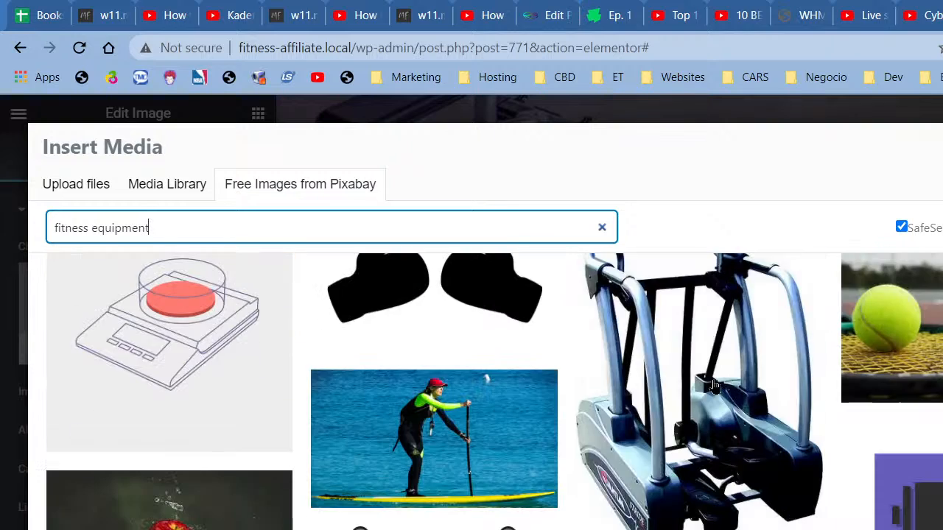
pyautogui.scroll(-6, 715, 387)
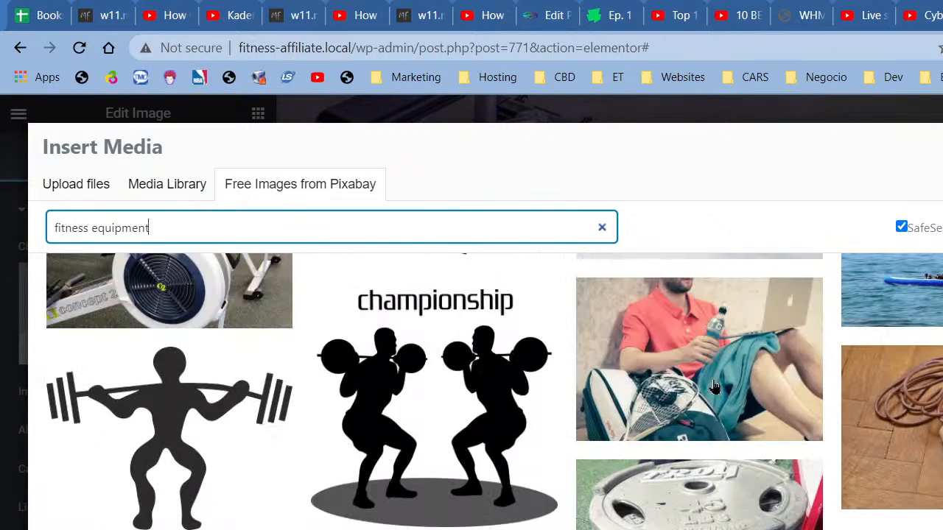
pyautogui.scroll(5, 714, 387)
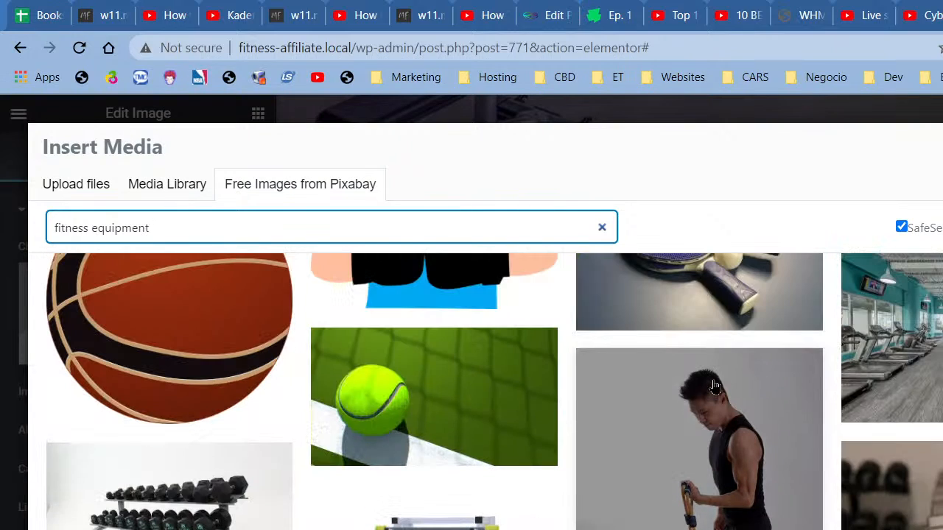
pyautogui.scroll(6, 714, 387)
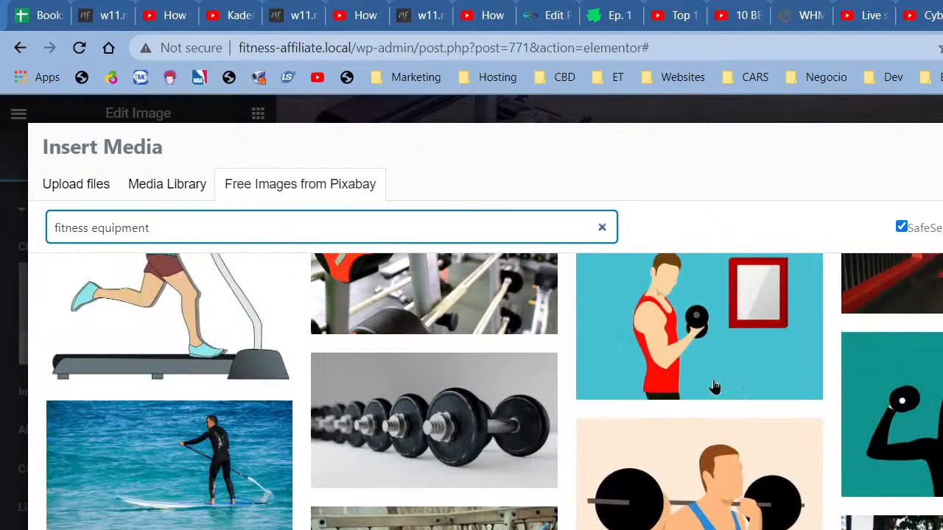
pyautogui.scroll(6, 715, 387)
pyautogui.scroll(-7, 715, 387)
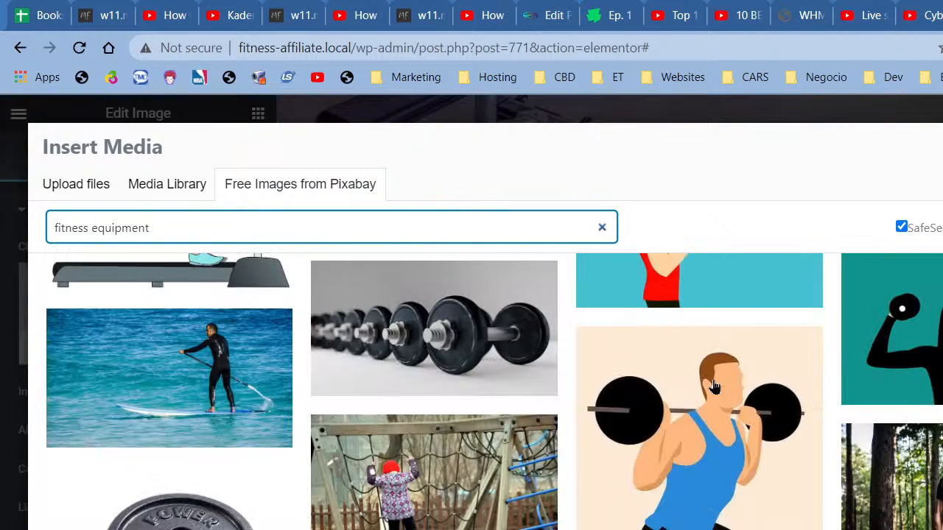
pyautogui.click(714, 387)
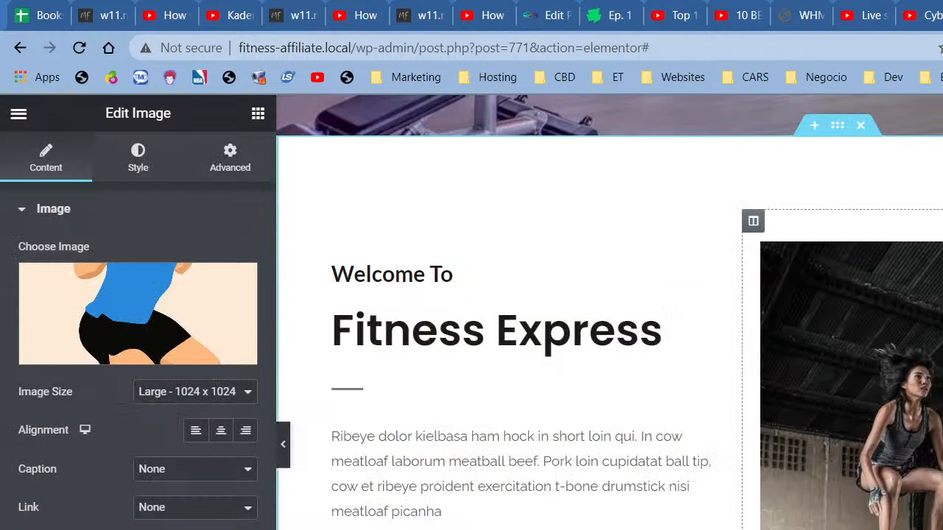
pyautogui.click(122, 288)
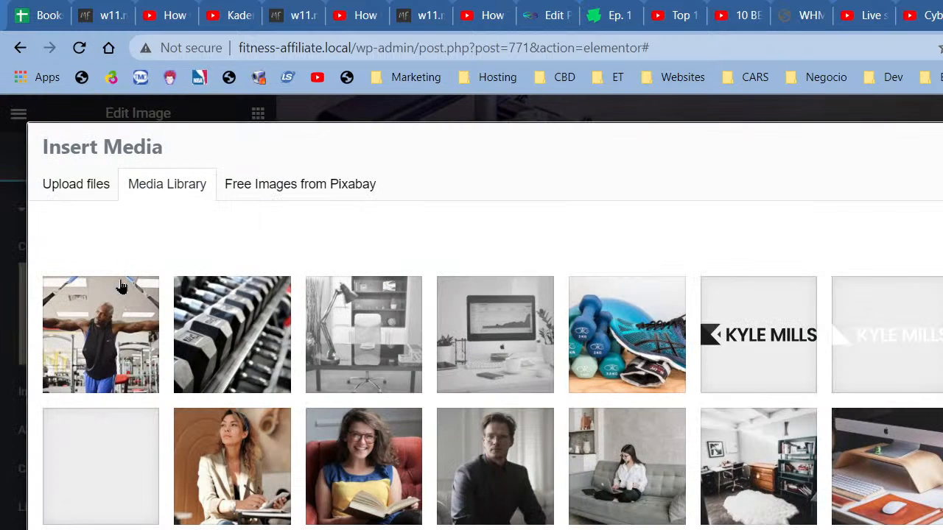
# Step: Search the free Pixabay images for 'fitness', replacing the misspelled terms
pyautogui.click(287, 188)
pyautogui.click(274, 218)
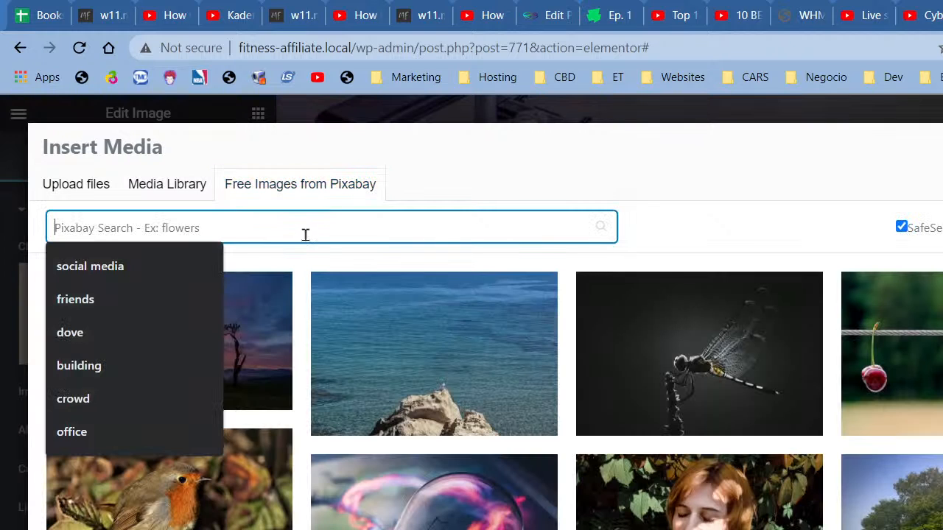
pyautogui.write('claios')
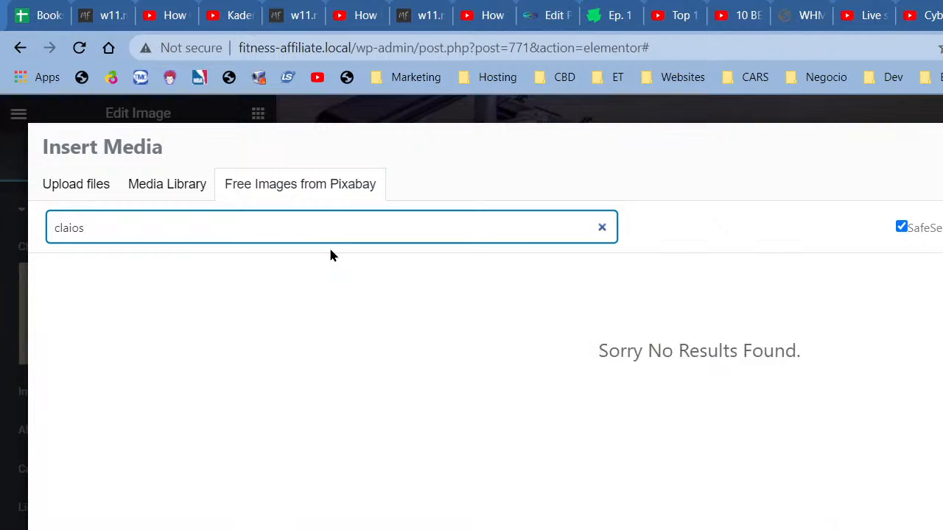
pyautogui.press('BackSpace')
pyautogui.press('BackSpace')
pyautogui.press('BackSpace')
pyautogui.write('alisthen')
pyautogui.press('BackSpace')
pyautogui.press('BackSpace')
pyautogui.press('BackSpace')
pyautogui.press('BackSpace')
pyautogui.press('BackSpace')
pyautogui.press('BackSpace')
pyautogui.press('BackSpace')
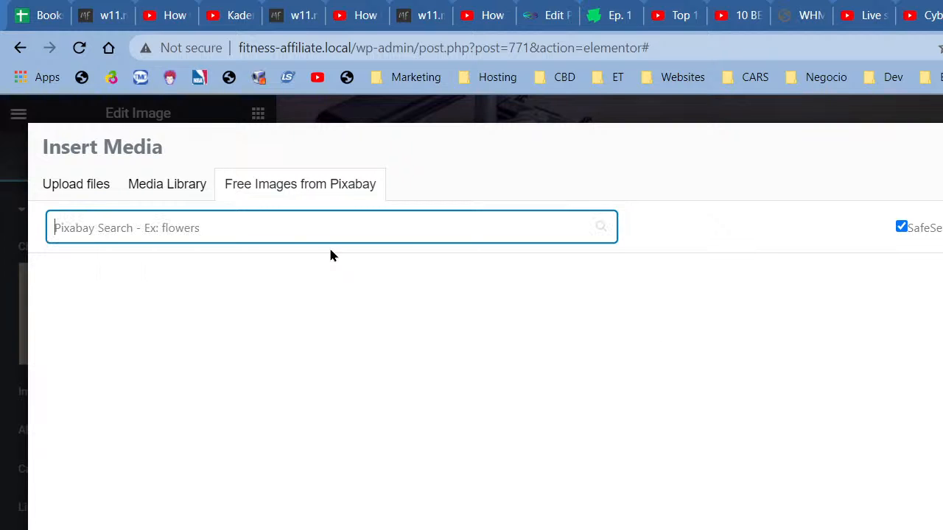
pyautogui.write('fitness')
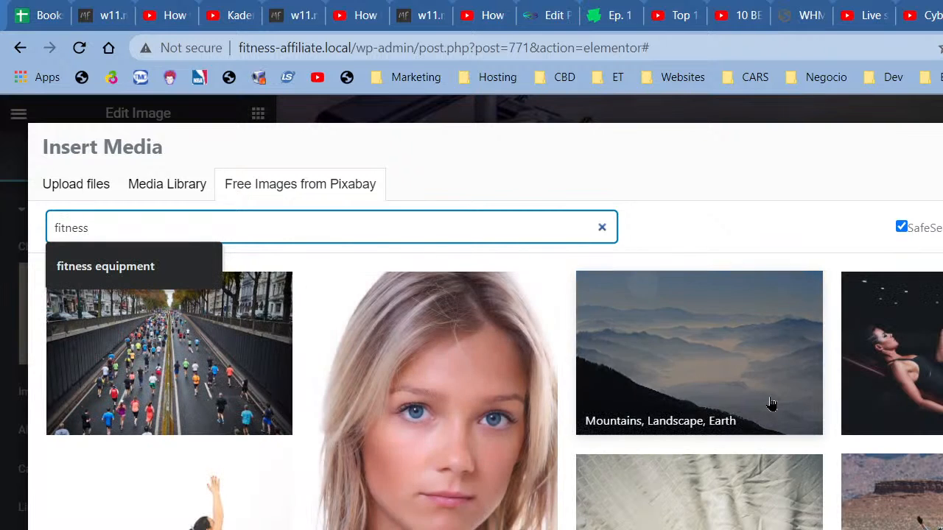
# Step: Insert the black-and-white hooded-figure photo from the fitness results
pyautogui.scroll(-3, 772, 404)
pyautogui.scroll(-3, 771, 404)
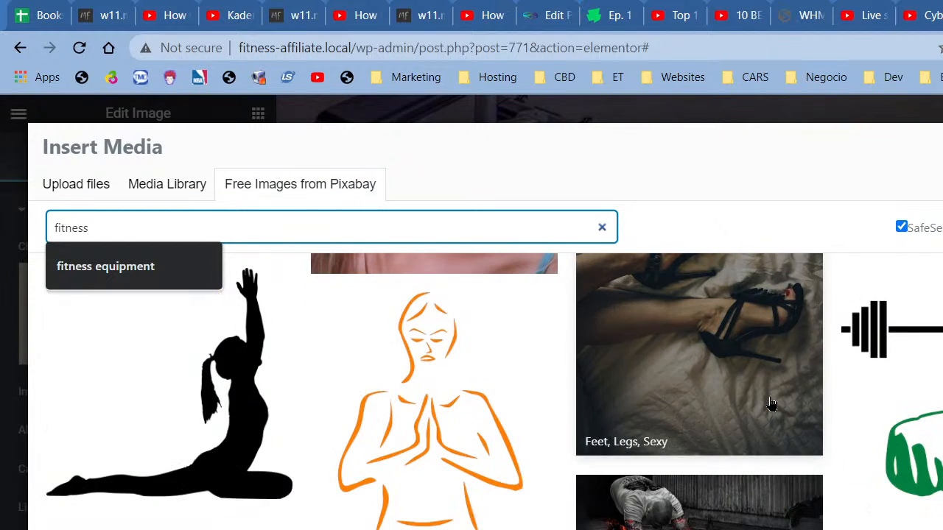
pyautogui.scroll(-2, 772, 404)
pyautogui.scroll(-8, 771, 404)
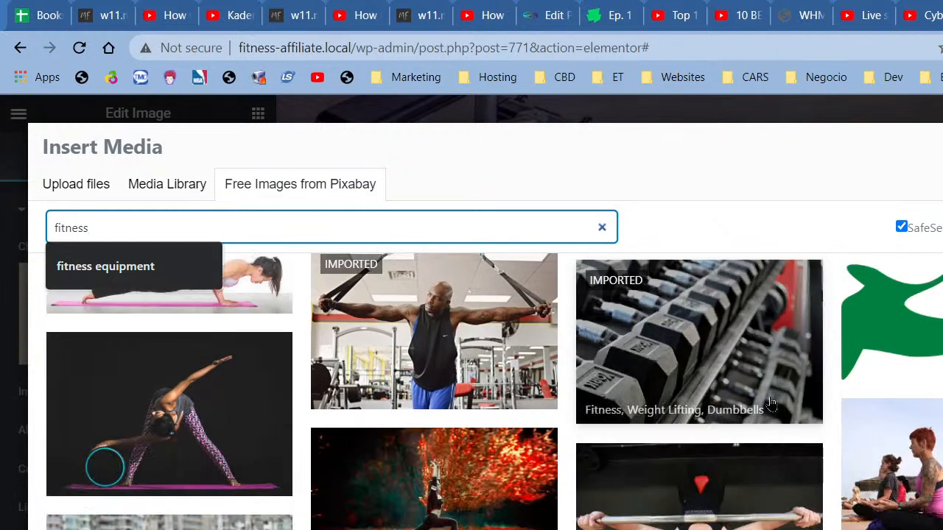
pyautogui.scroll(-5, 771, 404)
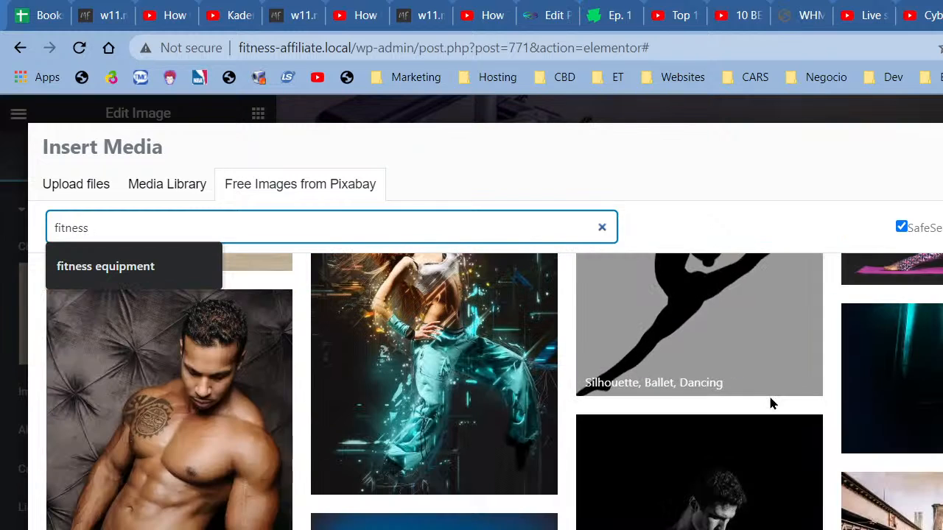
pyautogui.scroll(-3, 771, 404)
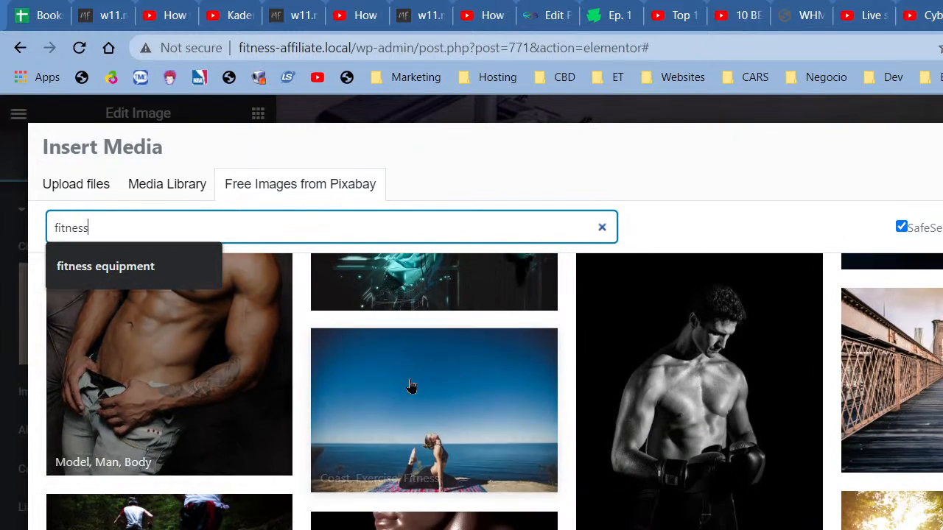
pyautogui.scroll(-3, 663, 381)
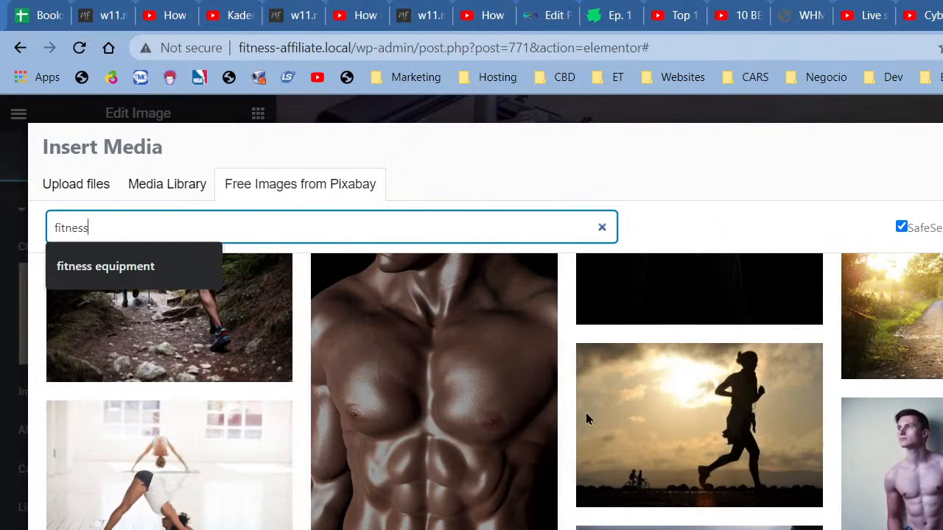
pyautogui.scroll(2, 486, 440)
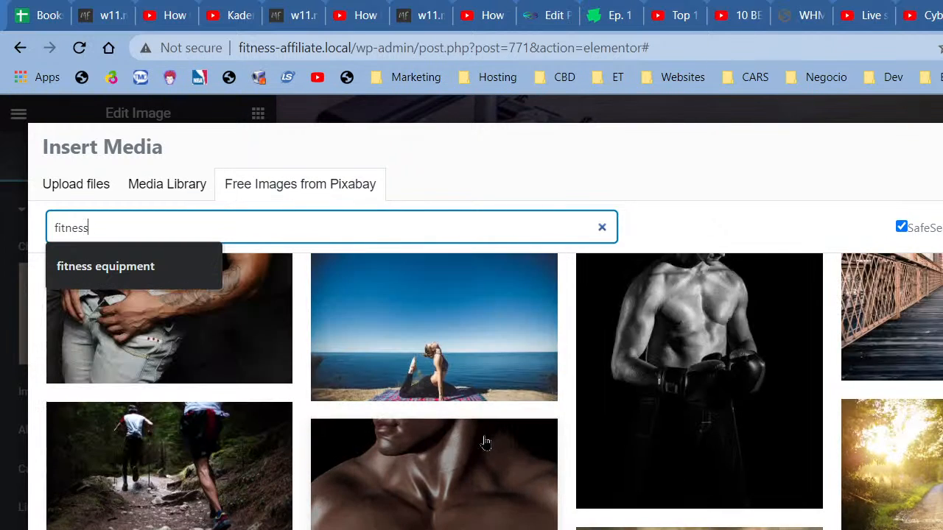
pyautogui.scroll(-1, 530, 477)
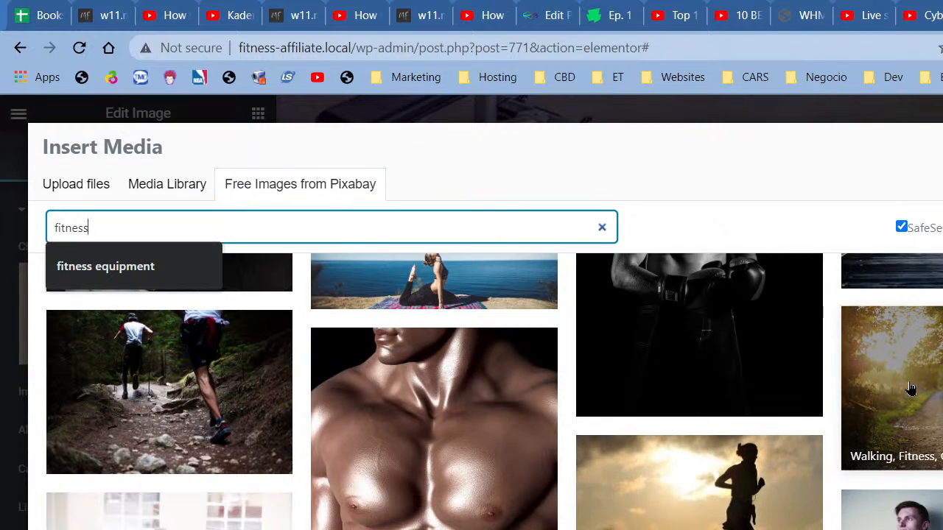
pyautogui.scroll(-4, 916, 387)
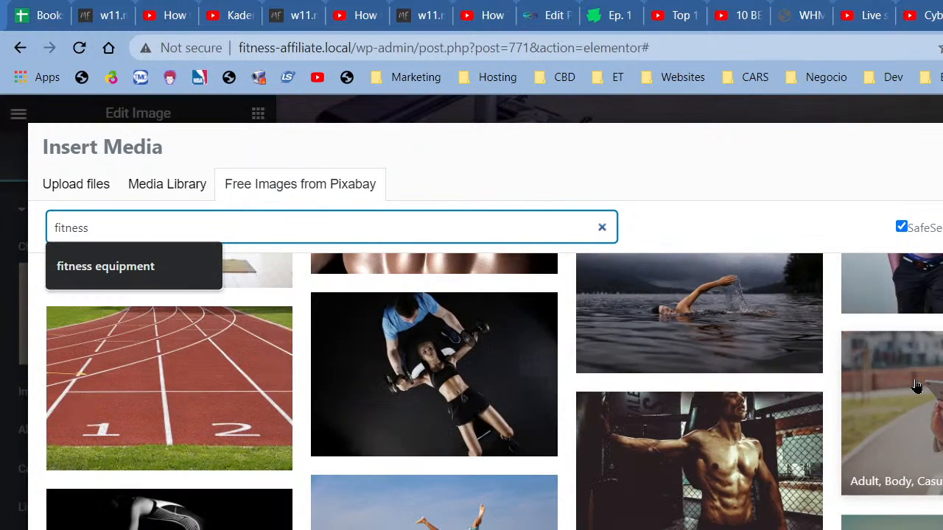
pyautogui.scroll(-3, 909, 386)
pyautogui.scroll(-5, 909, 386)
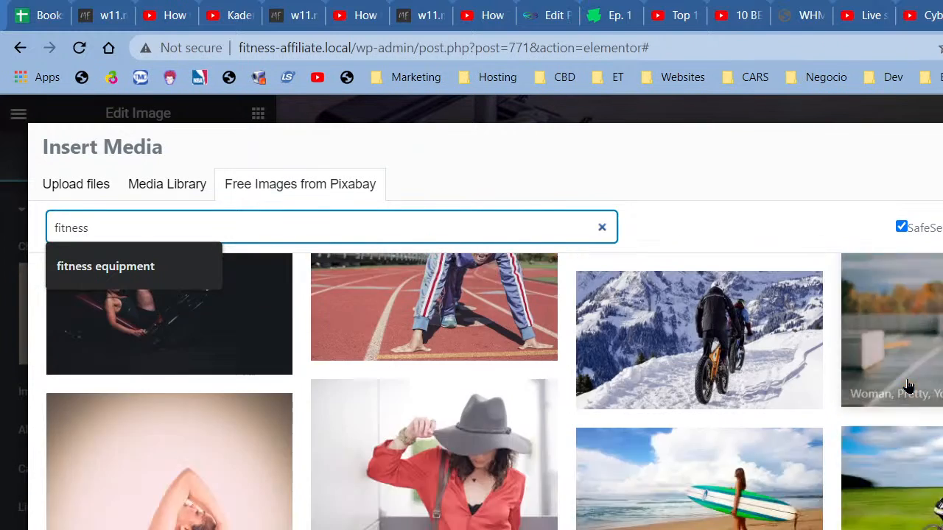
pyautogui.scroll(-4, 907, 386)
pyautogui.write('s')
pyautogui.scroll(3, 906, 386)
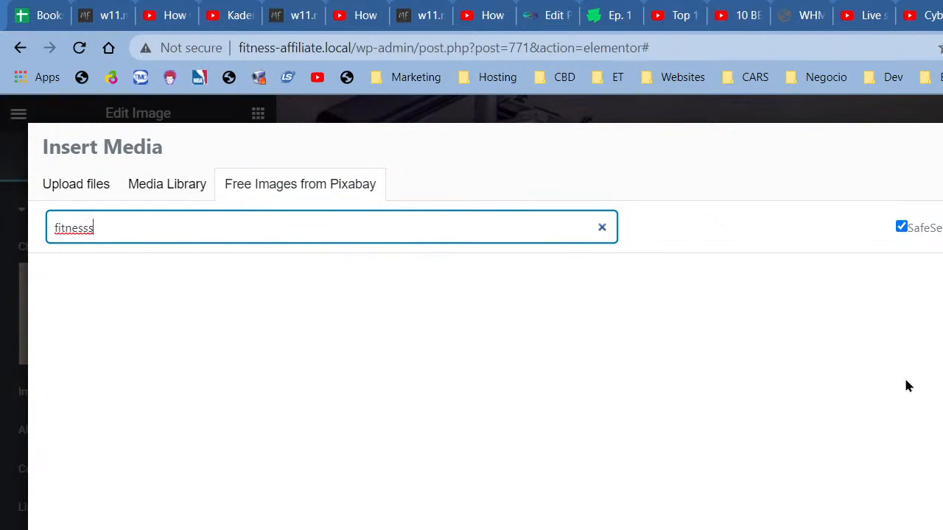
pyautogui.press('BackSpace')
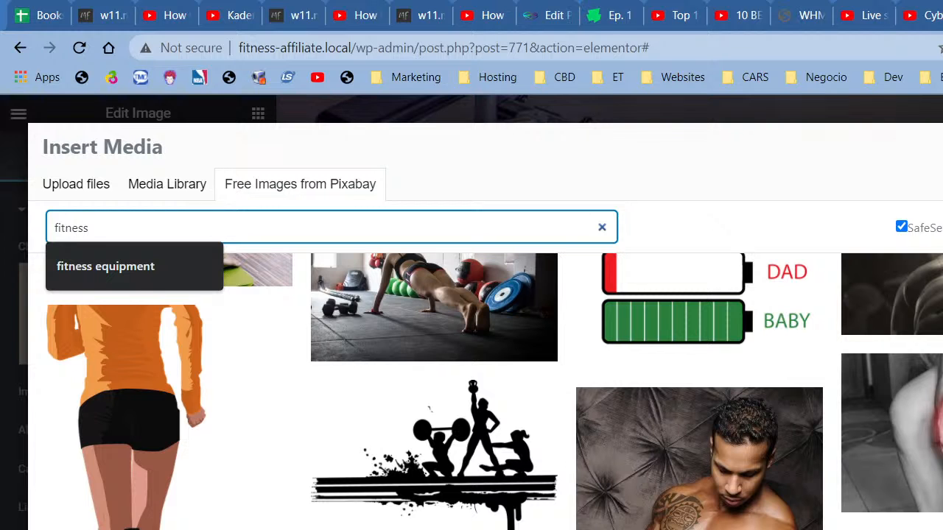
pyautogui.scroll(-2, 486, 391)
pyautogui.scroll(-2, 486, 391)
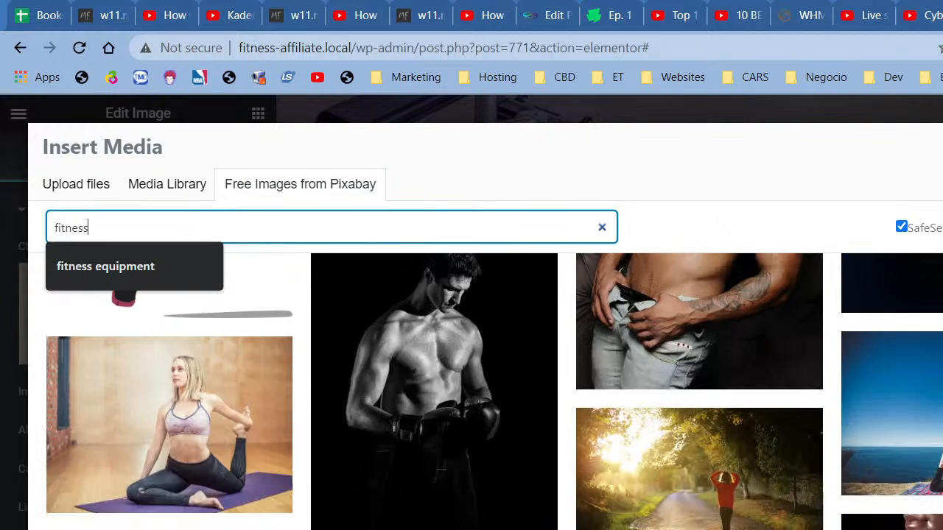
pyautogui.scroll(-4, 486, 391)
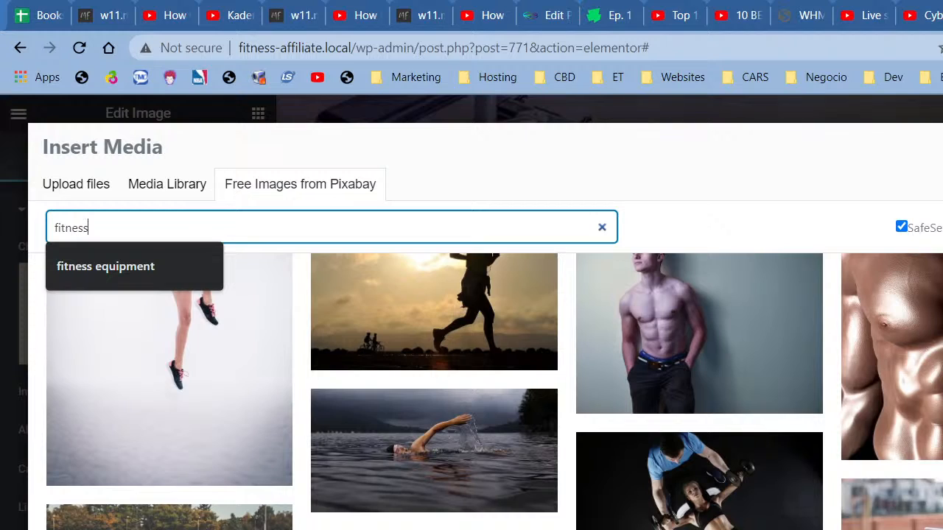
pyautogui.scroll(-8, 486, 391)
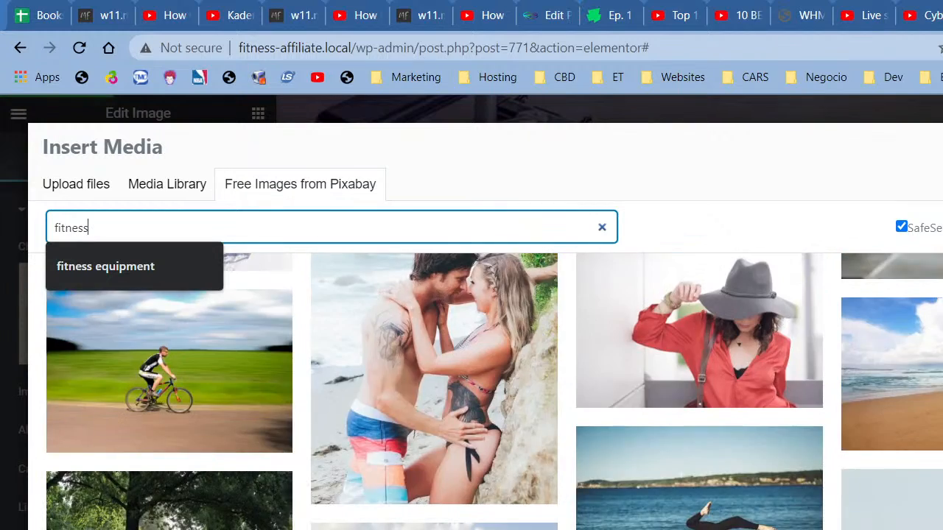
pyautogui.scroll(-8, 486, 391)
pyautogui.scroll(4, 486, 391)
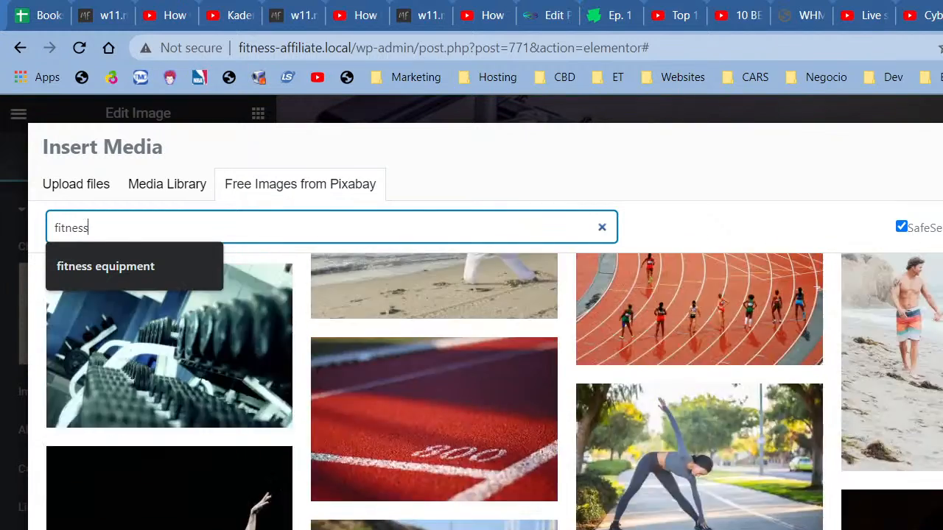
pyautogui.scroll(-8, 486, 391)
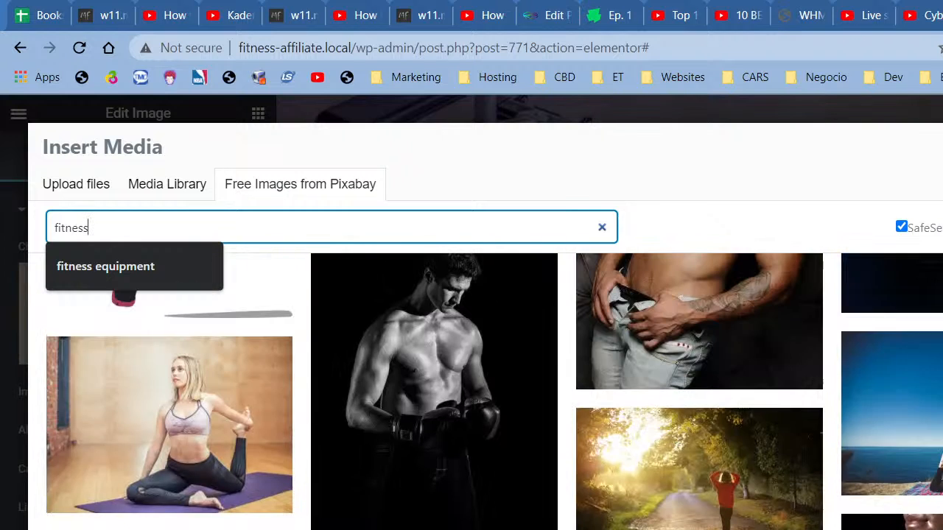
pyautogui.scroll(-4, 486, 391)
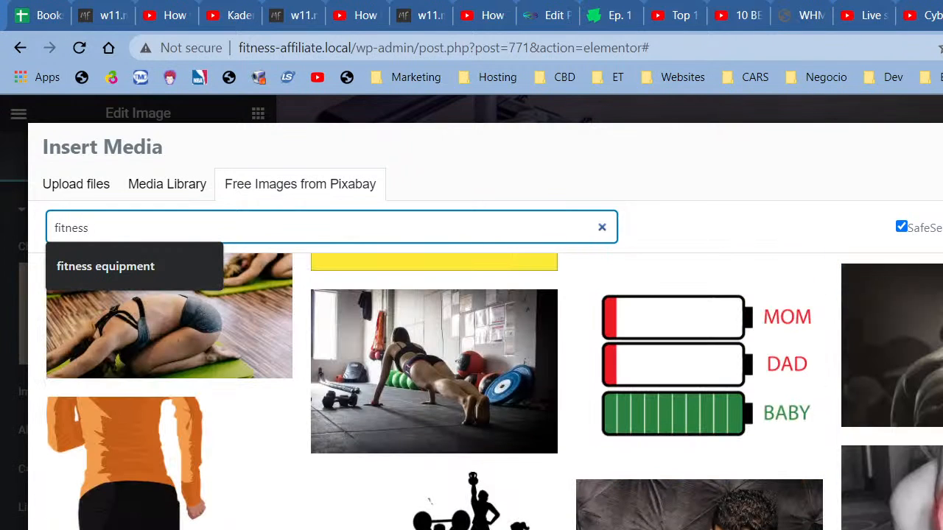
pyautogui.click(737, 228)
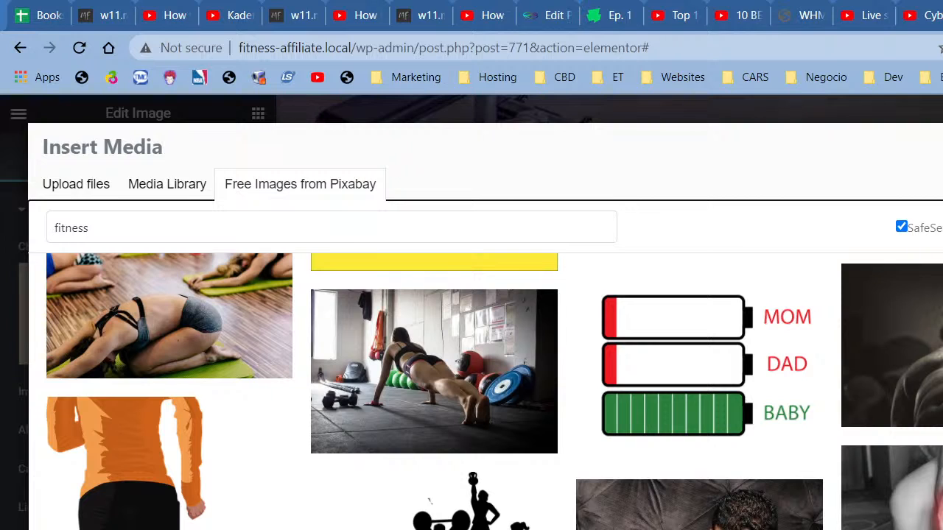
pyautogui.click(892, 345)
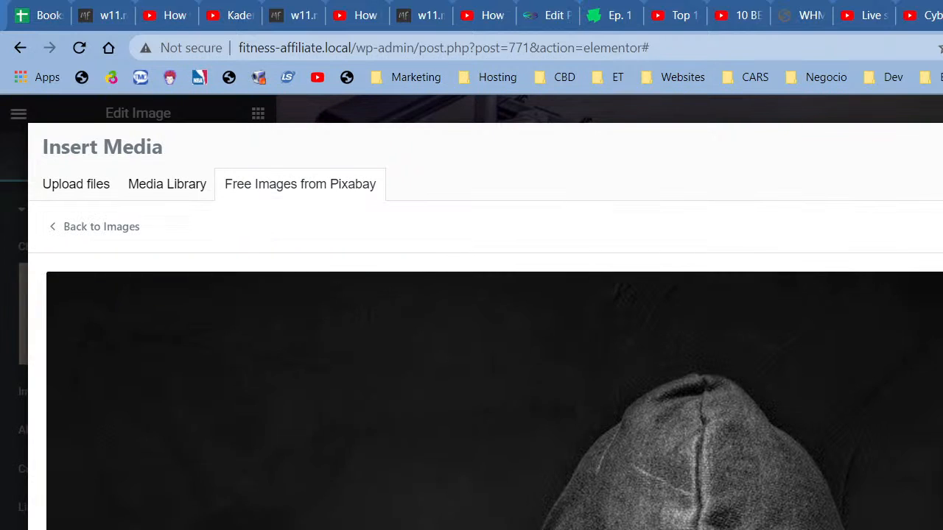
pyautogui.click(889, 488)
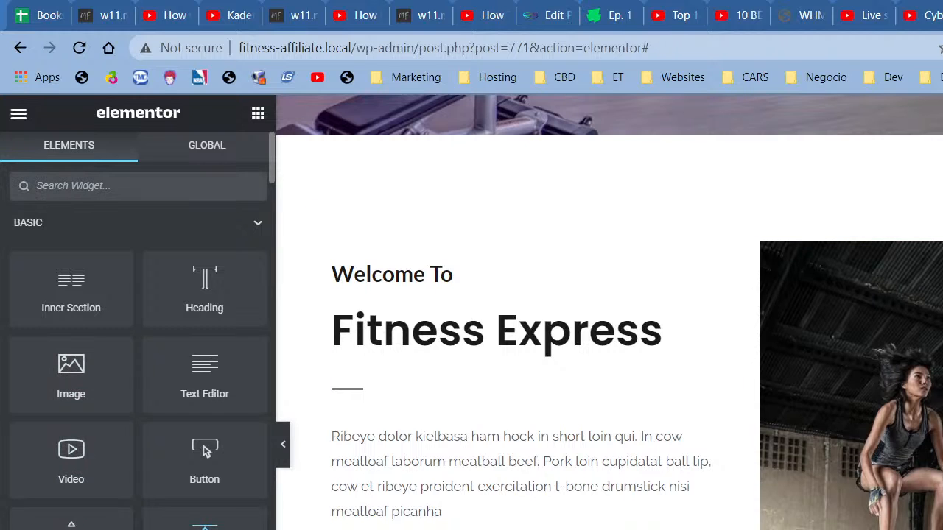
# Step: Add a Spacer widget near the welcome section with its space set to 80 px
pyautogui.moveTo(205, 526); pyautogui.dragTo(851, 525)
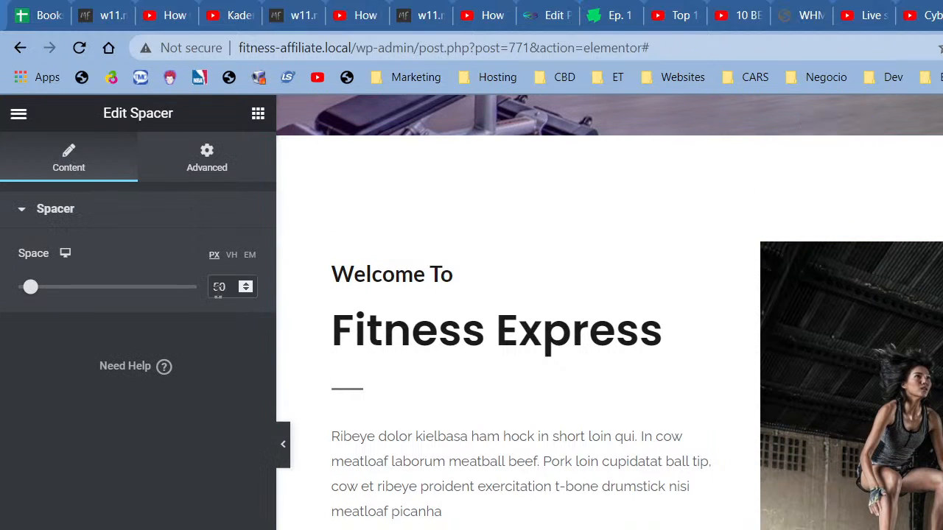
pyautogui.write('8')
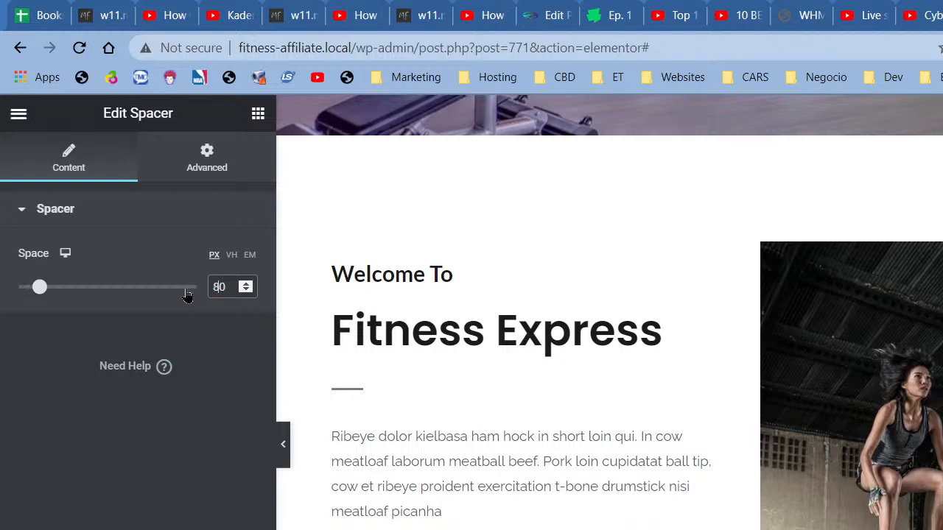
pyautogui.click(285, 462)
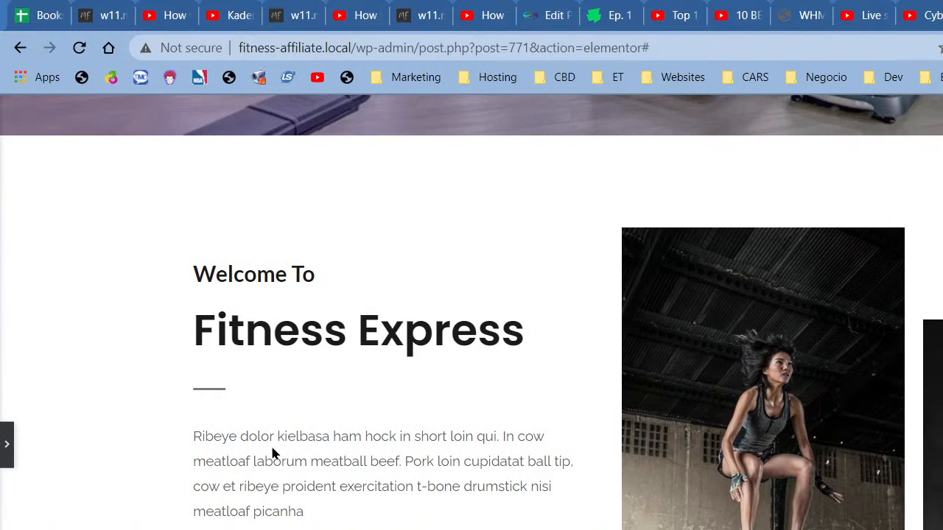
pyautogui.click(4, 444)
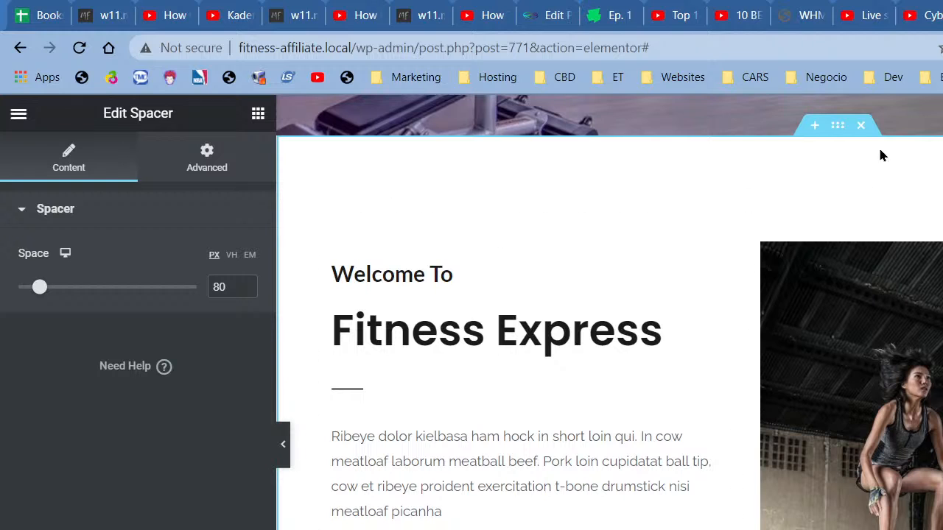
pyautogui.rightClick(785, 157)
# Step: Open the section's classic background image picker on the free Pixabay images tab
pyautogui.click(824, 174)
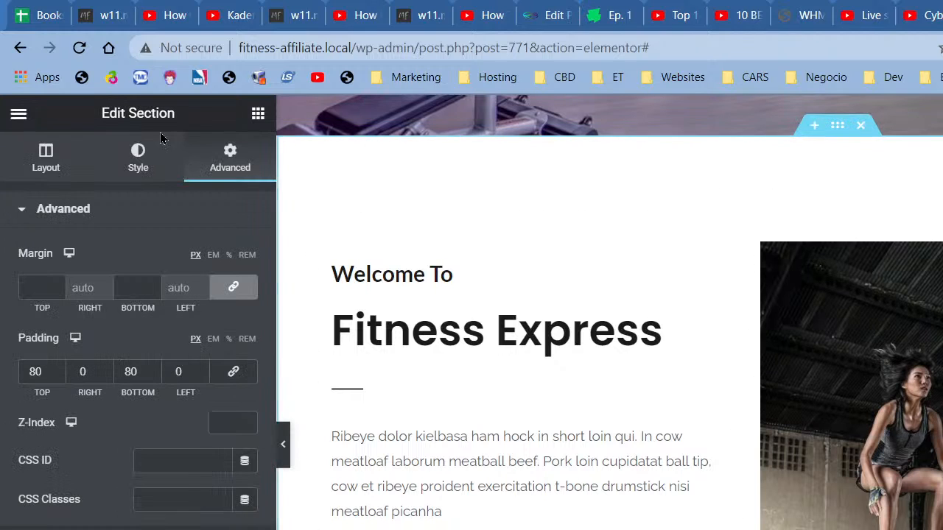
pyautogui.click(120, 172)
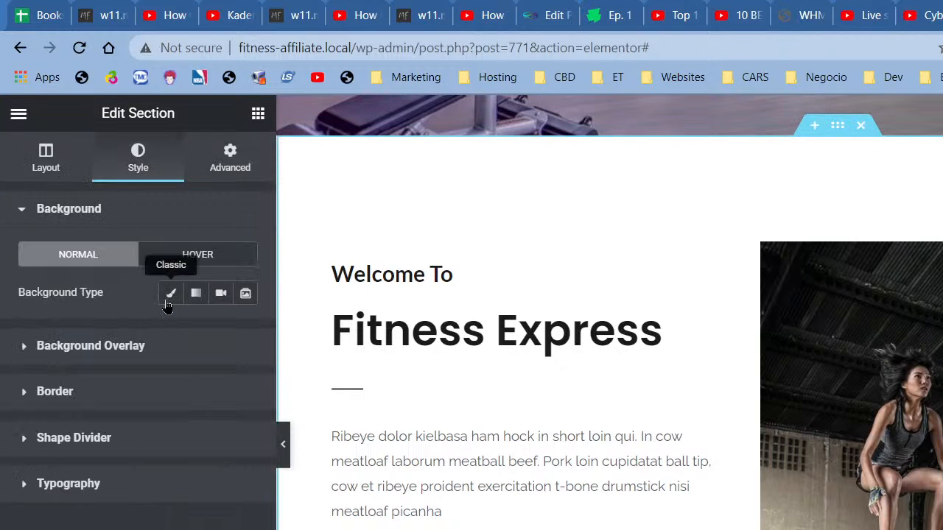
pyautogui.click(170, 293)
pyautogui.click(198, 416)
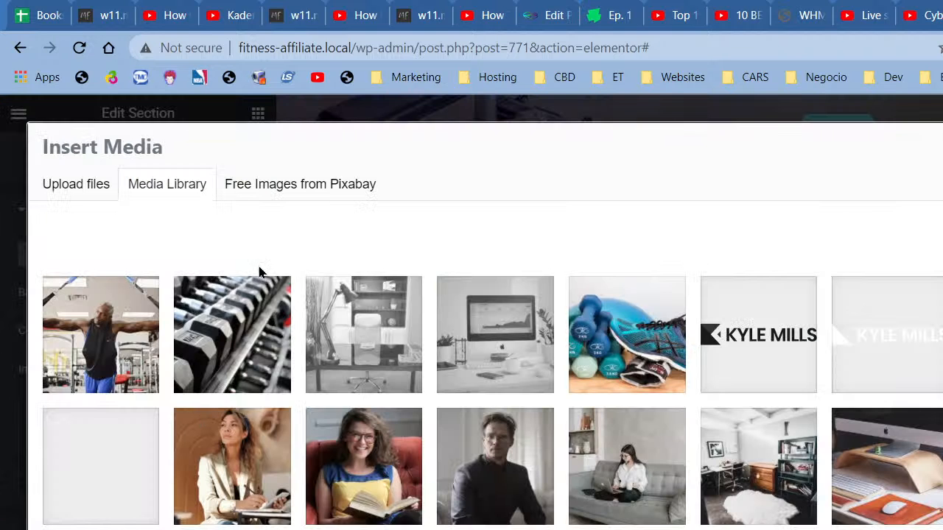
pyautogui.click(272, 193)
pyautogui.click(294, 230)
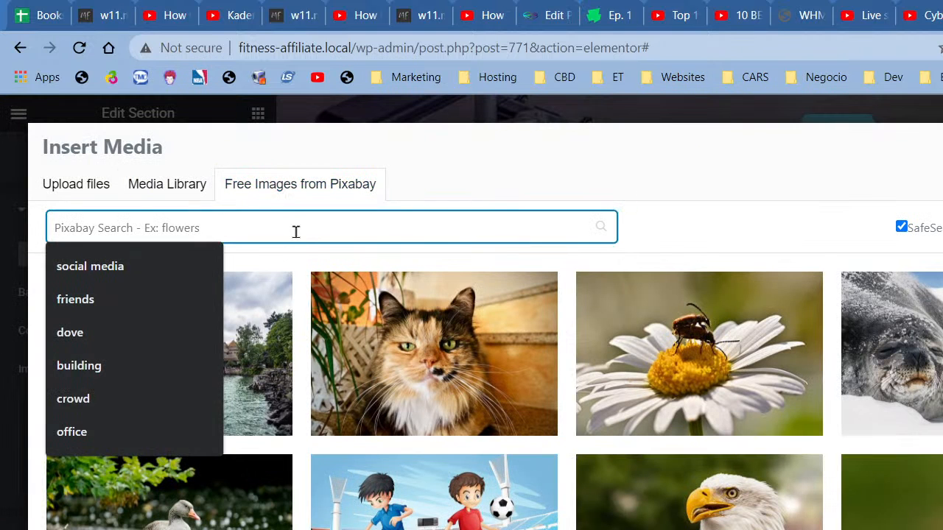
# Step: Search Pixabay for 'grad' and scroll through the results
pyautogui.write('gradient')
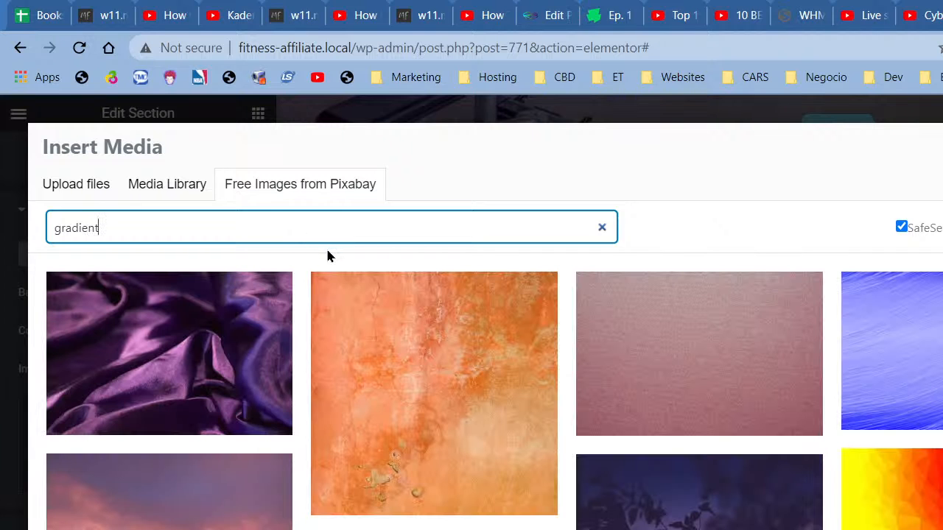
pyautogui.scroll(-5, 857, 403)
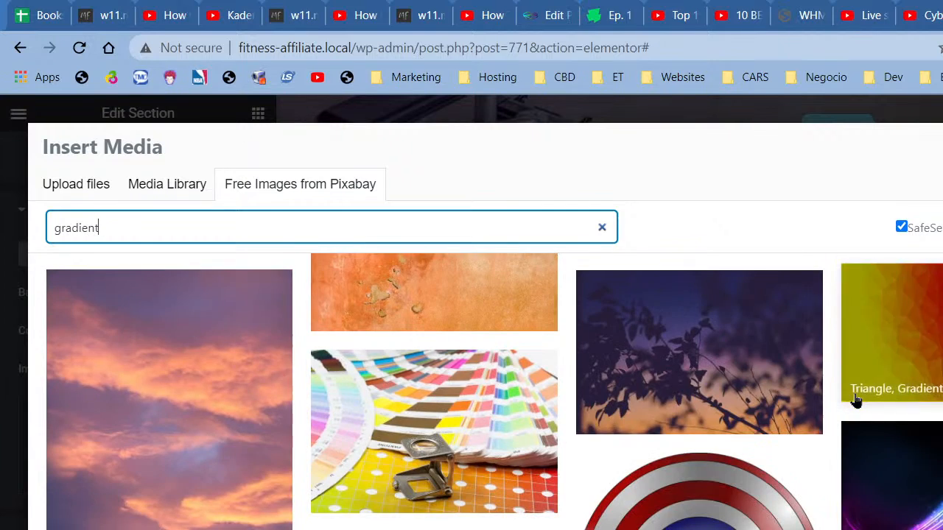
pyautogui.scroll(-10, 856, 401)
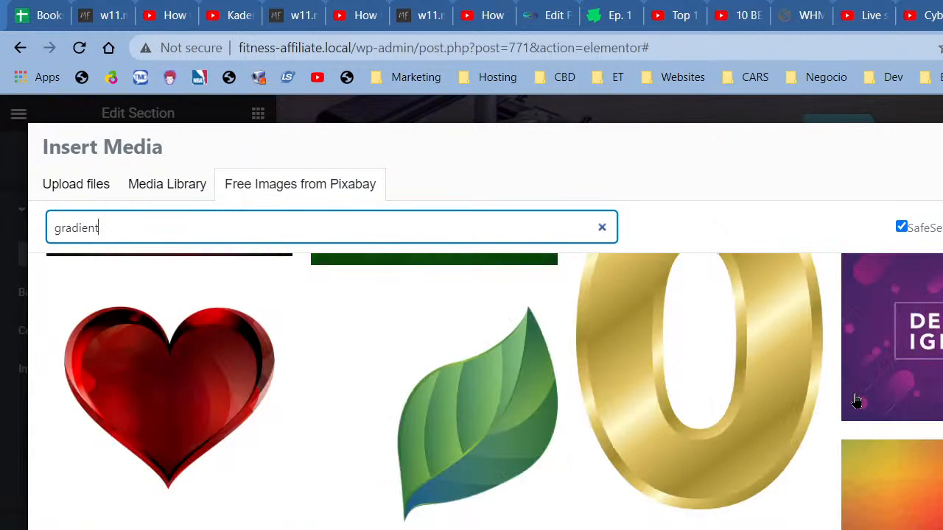
pyautogui.scroll(-5, 856, 402)
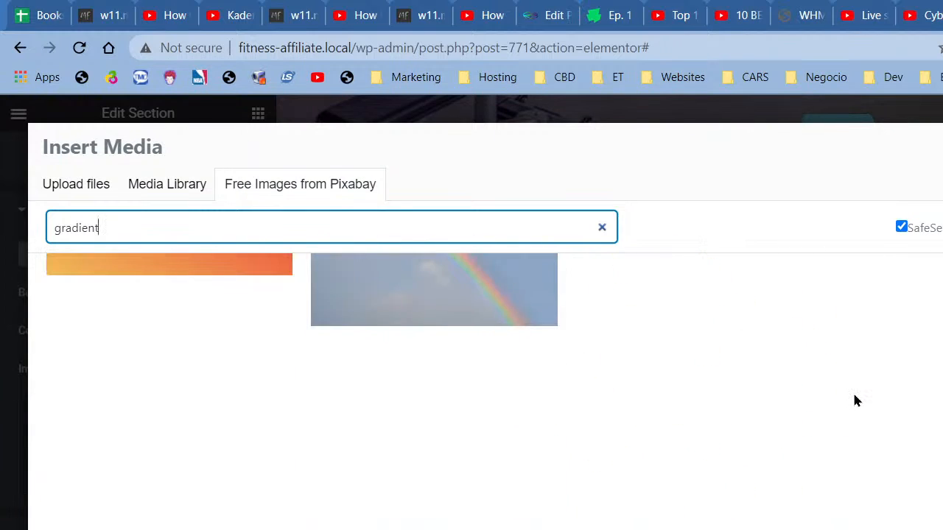
pyautogui.scroll(-10, 857, 402)
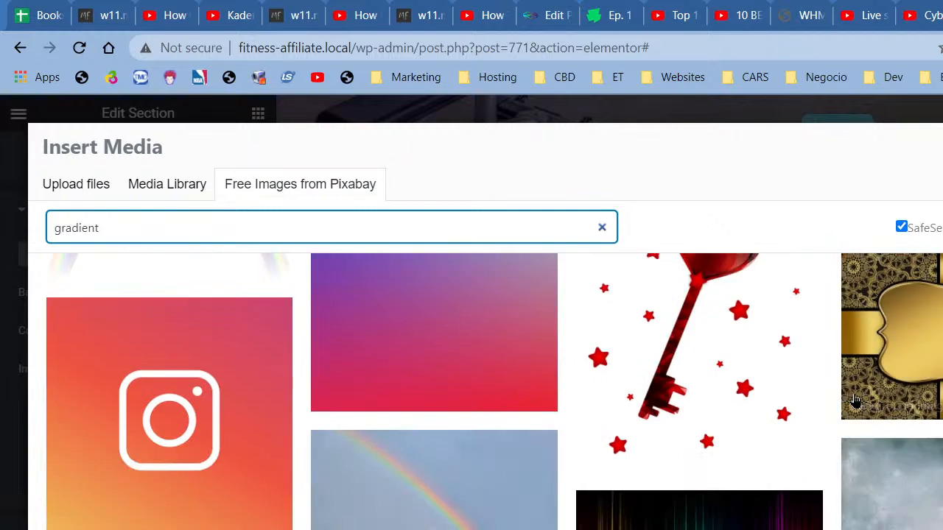
pyautogui.scroll(-4, 854, 400)
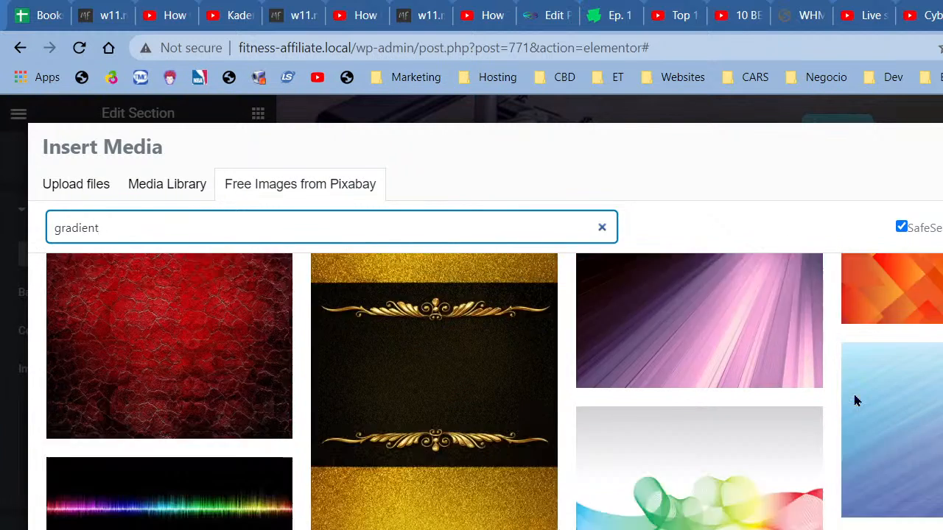
pyautogui.scroll(-10, 855, 400)
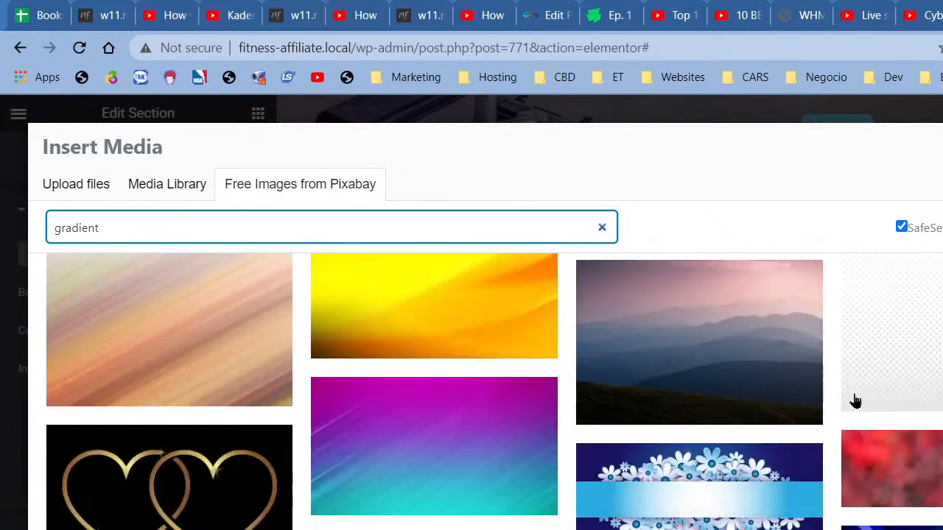
pyautogui.scroll(-6, 854, 400)
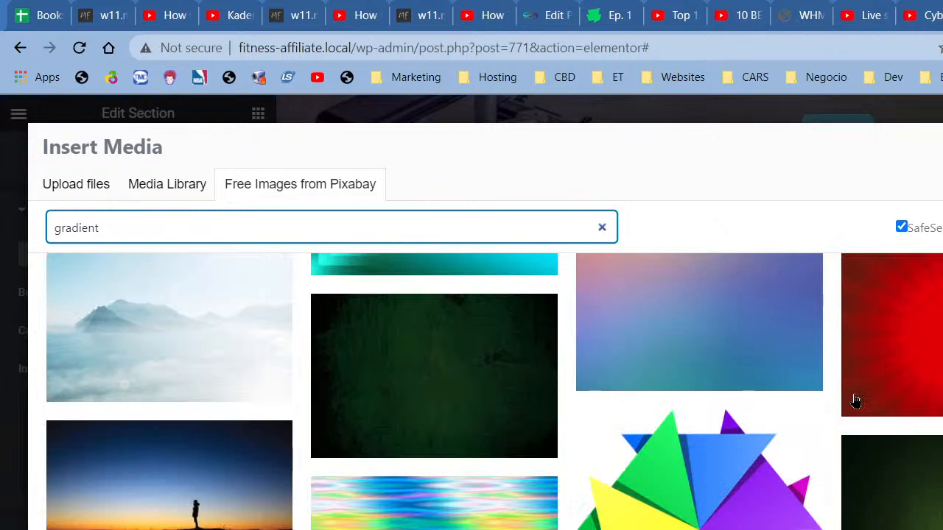
pyautogui.scroll(-10, 854, 400)
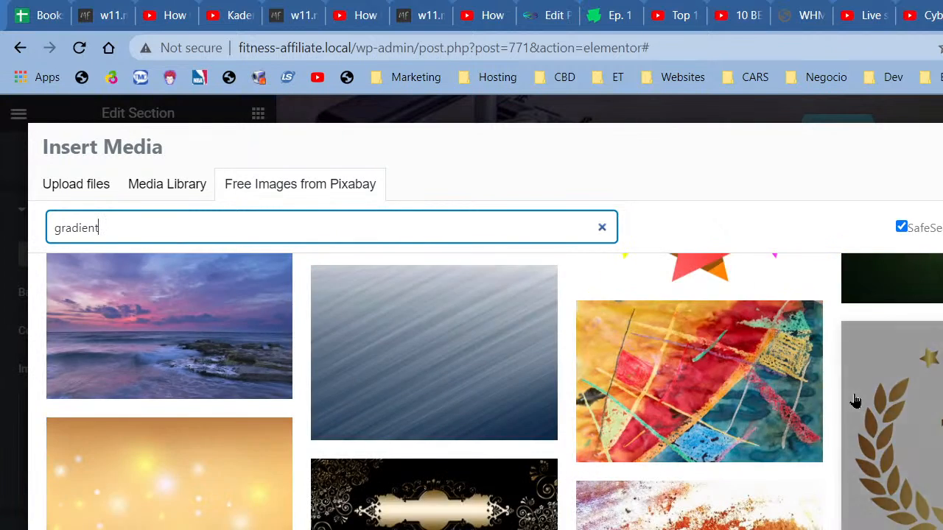
pyautogui.scroll(-3, 851, 396)
pyautogui.scroll(10, 848, 393)
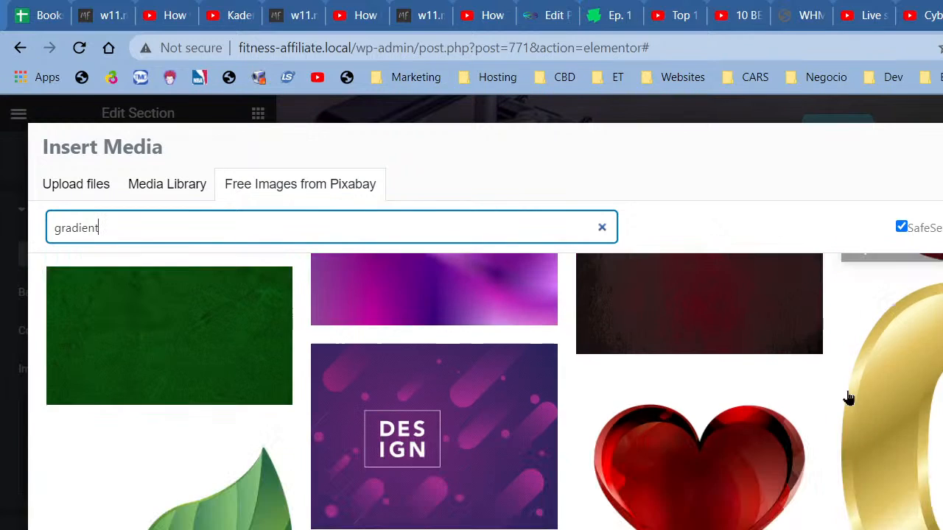
# Step: Search Pixabay for 'pattern' and browse the results
pyautogui.doubleClick(412, 215)
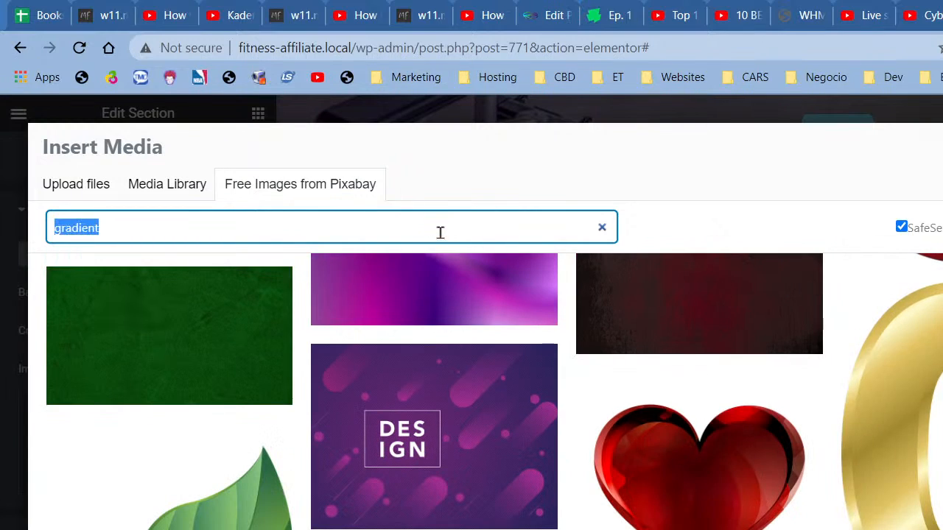
pyautogui.write('pattern')
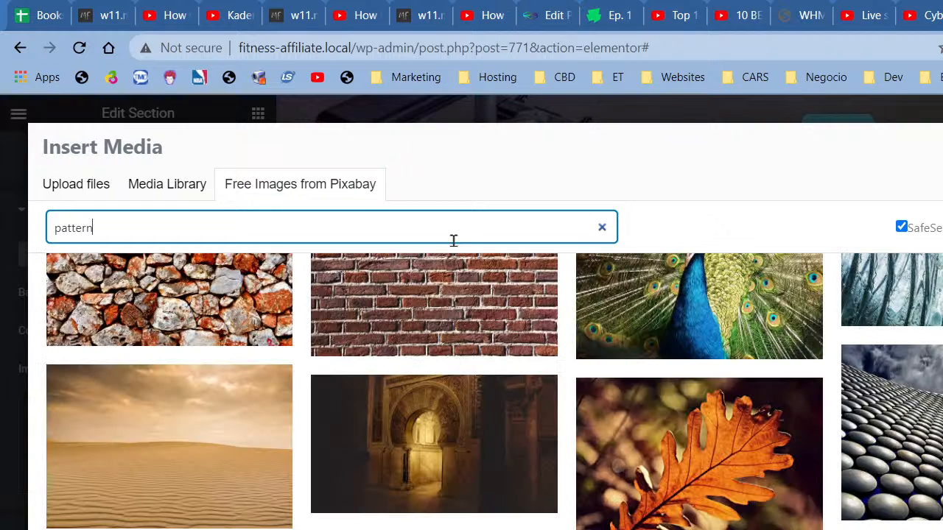
pyautogui.scroll(-10, 575, 357)
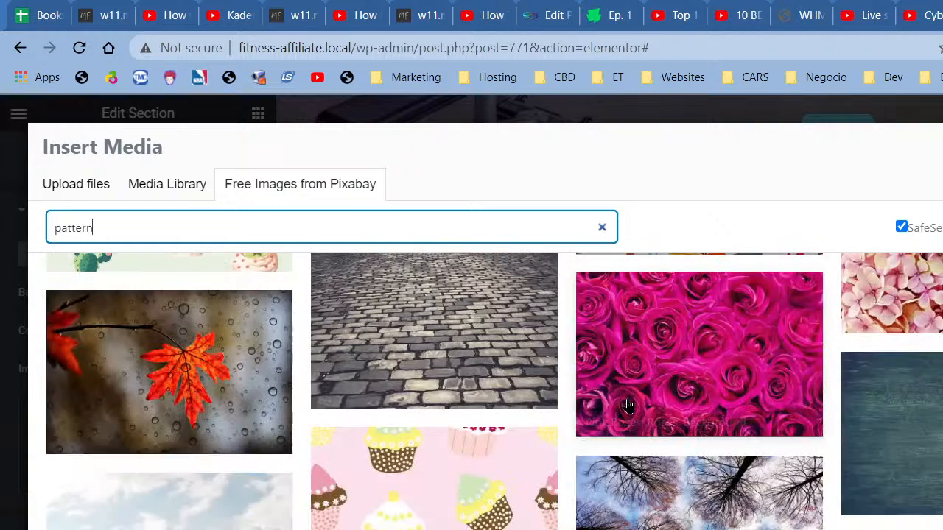
pyautogui.scroll(-4, 900, 366)
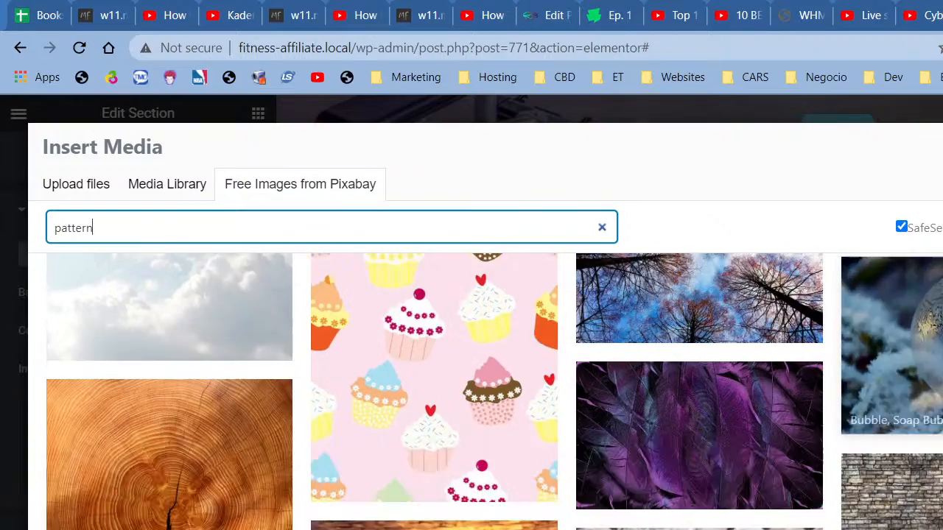
pyautogui.scroll(-4, 900, 366)
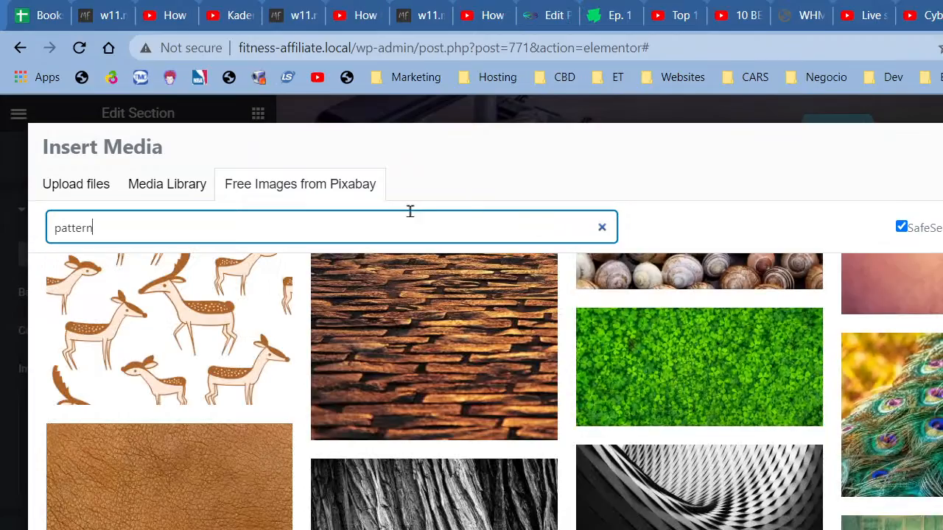
# Step: Search Pixabay for 'background patt' and browse the results
pyautogui.doubleClick(405, 220)
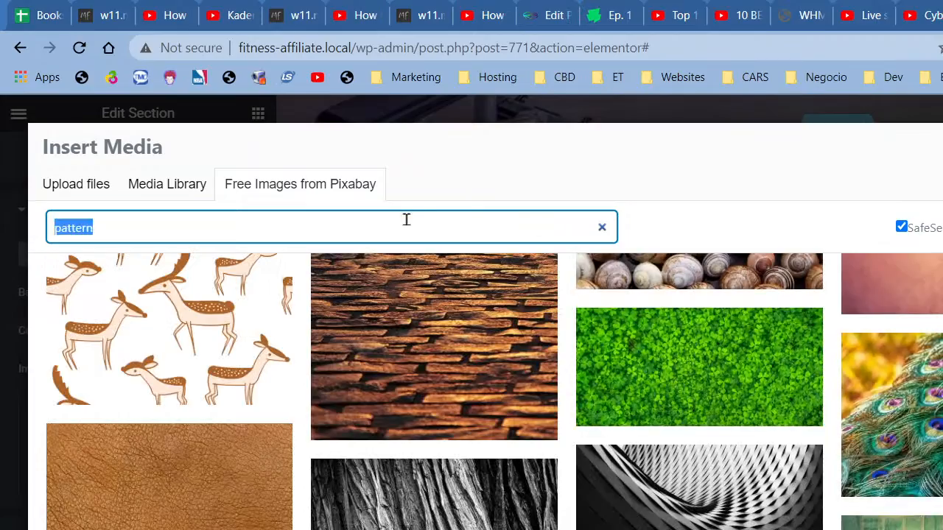
pyautogui.write('back')
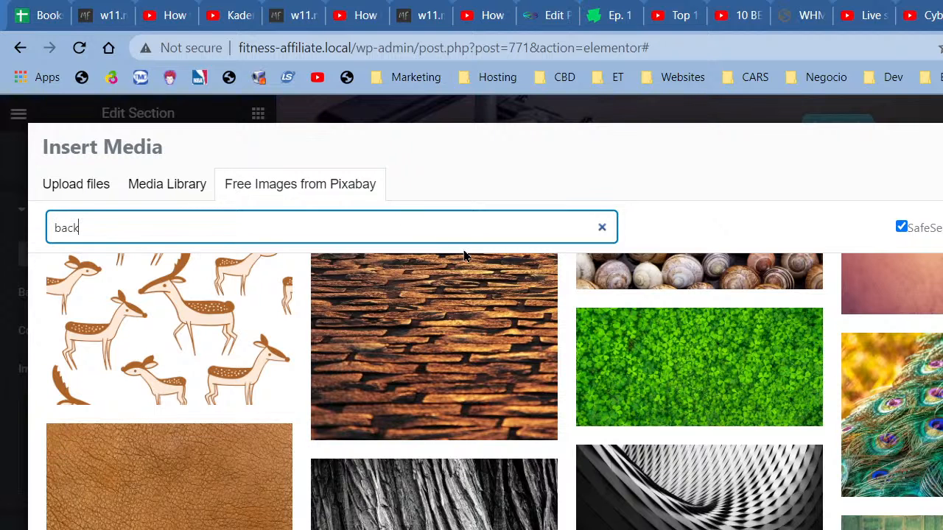
pyautogui.write('ground')
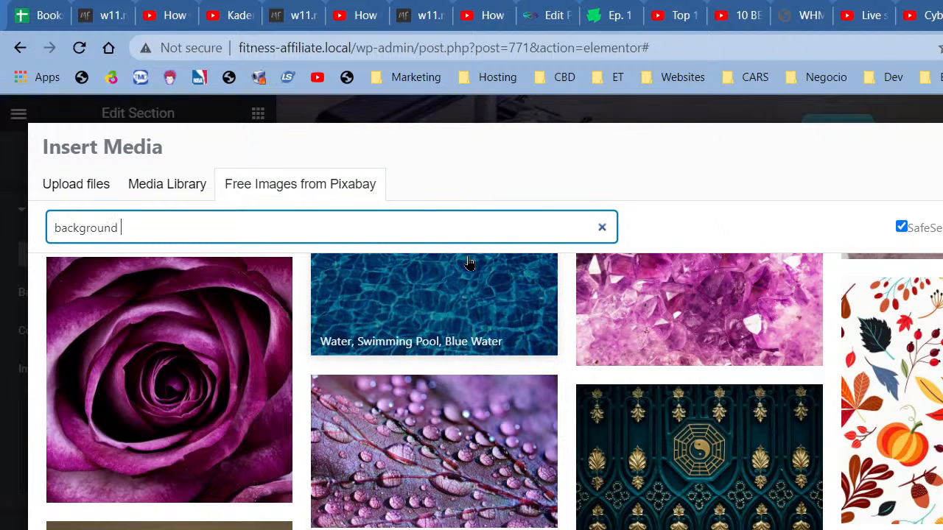
pyautogui.write(' pa')
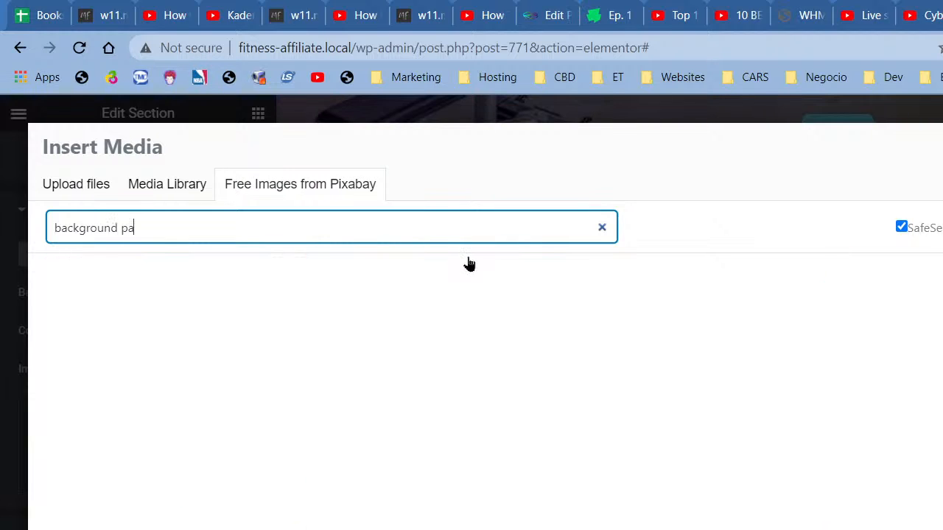
pyautogui.write('ttern')
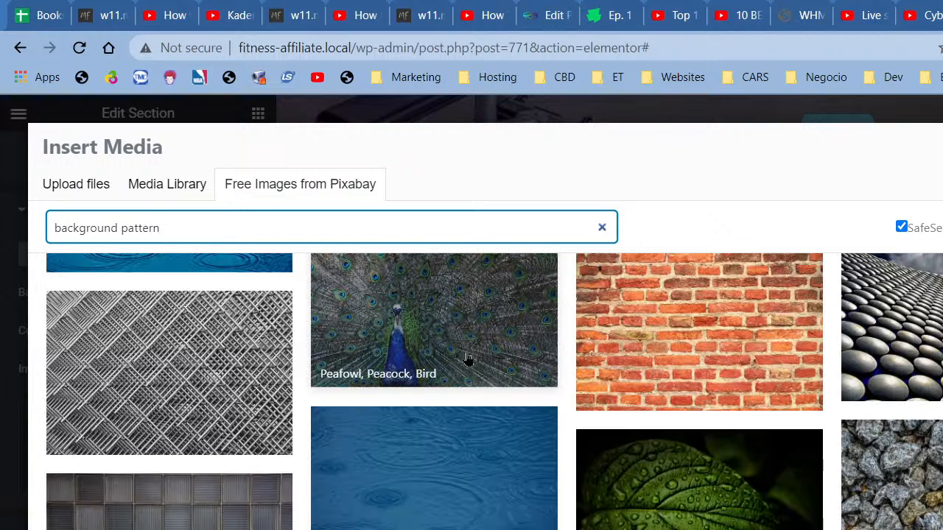
pyautogui.scroll(6, 468, 359)
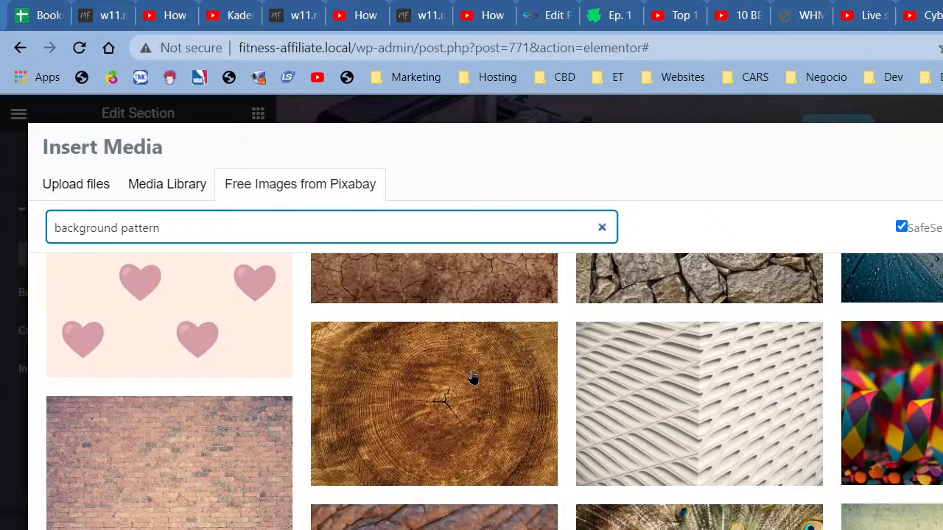
pyautogui.scroll(-6, 473, 377)
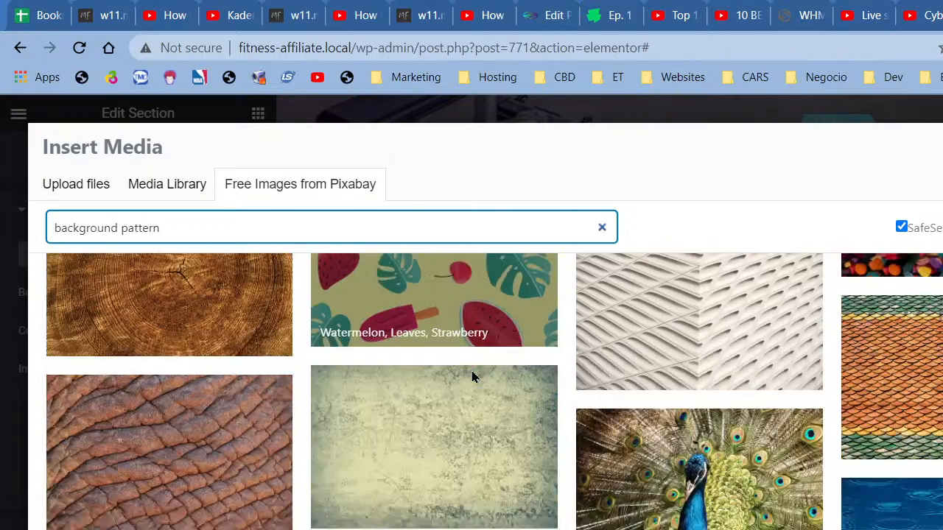
pyautogui.scroll(-5, 472, 377)
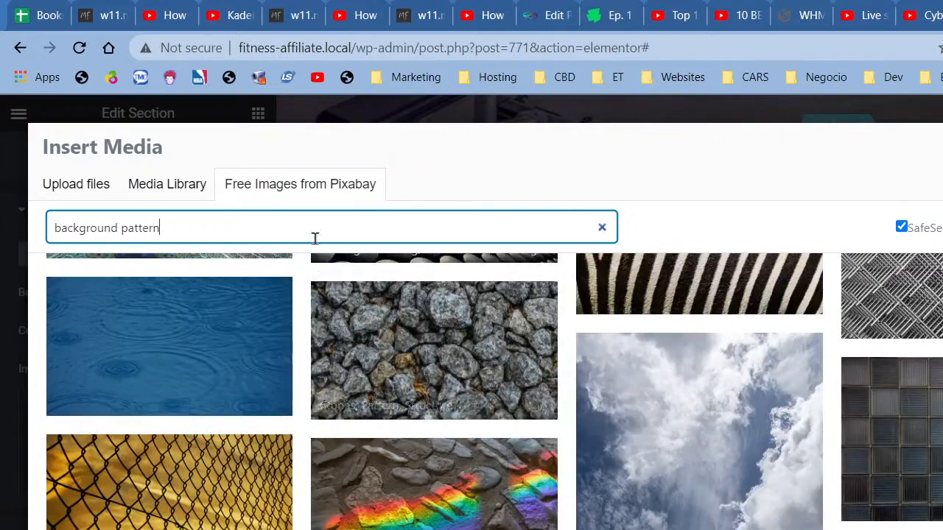
# Step: Search Pixabay for 'lines', browse the results, and close the picker without choosing one
pyautogui.tripleClick(314, 237)
pyautogui.write('li')
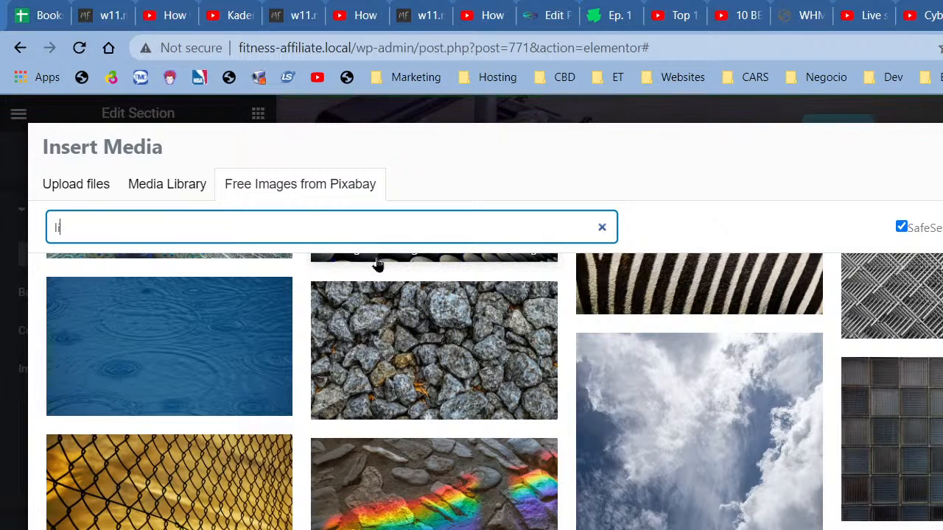
pyautogui.write('nes')
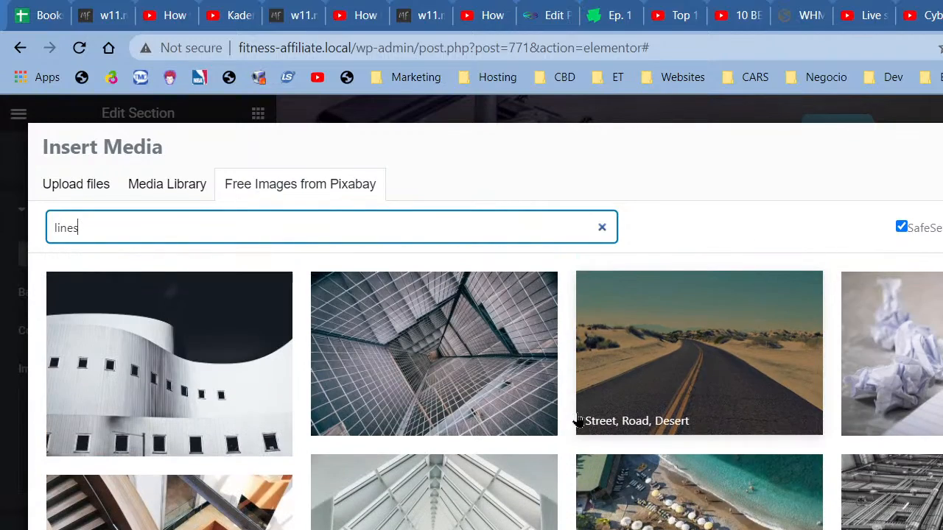
pyautogui.scroll(-10, 579, 421)
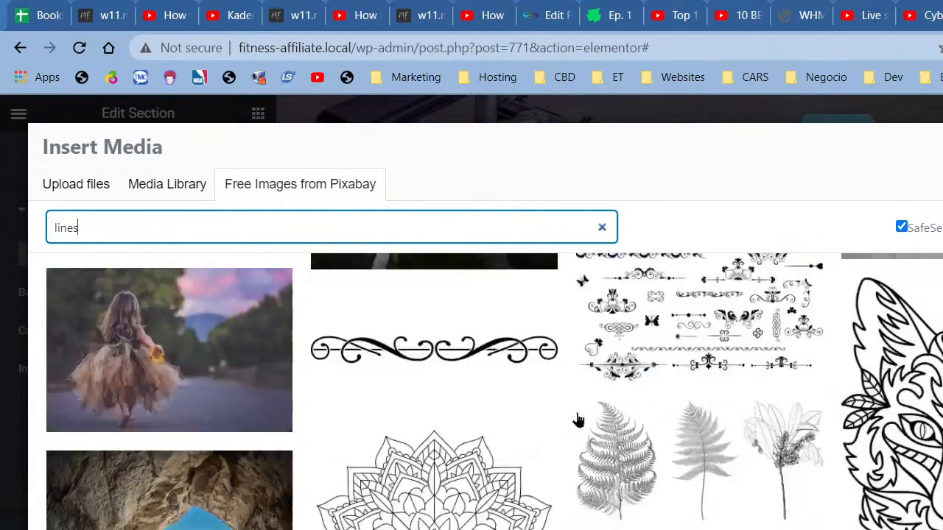
pyautogui.scroll(-10, 579, 421)
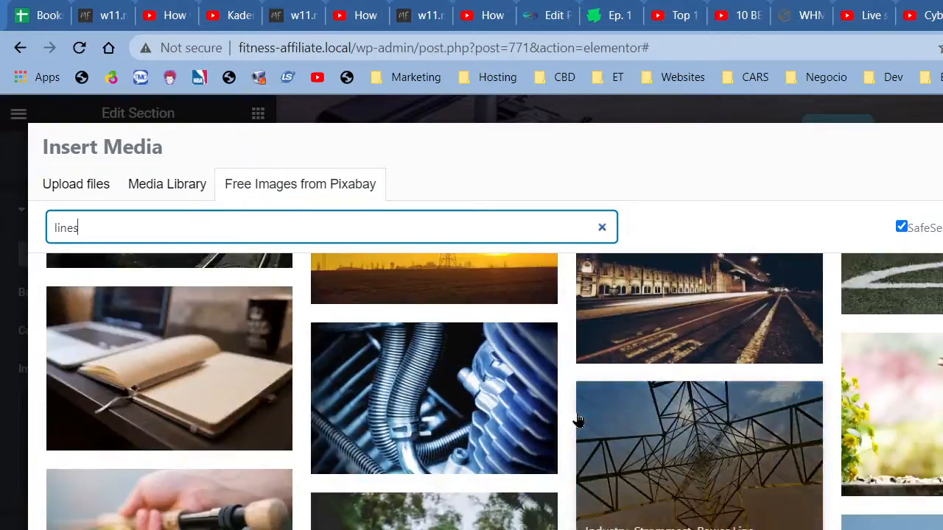
pyautogui.scroll(-10, 579, 421)
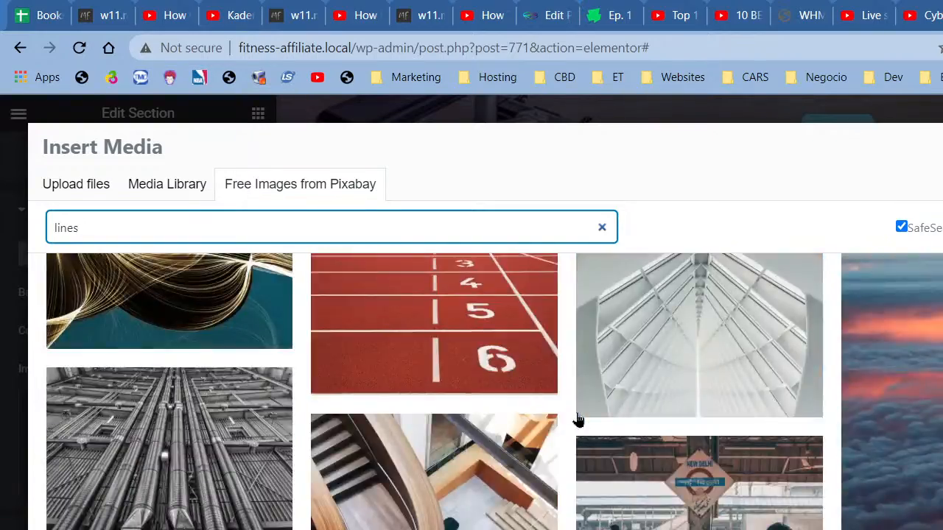
pyautogui.scroll(-10, 578, 420)
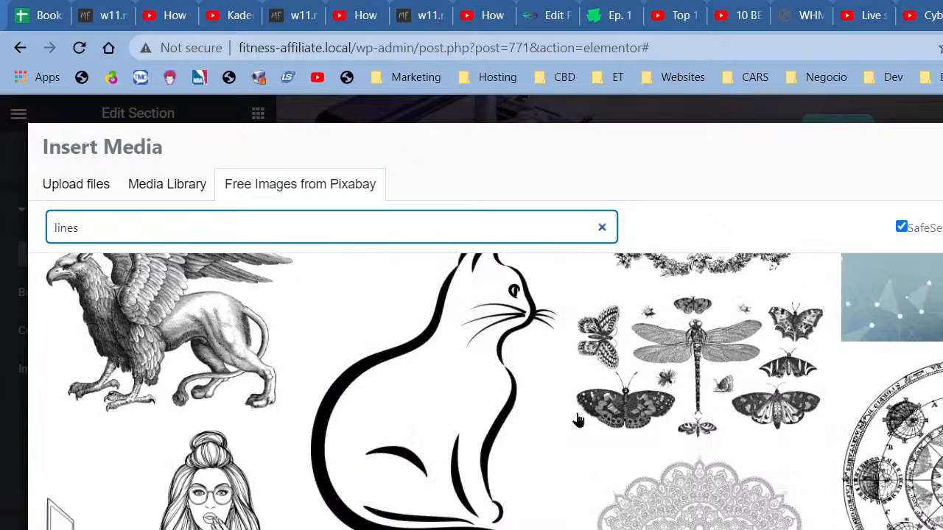
pyautogui.press('Escape')
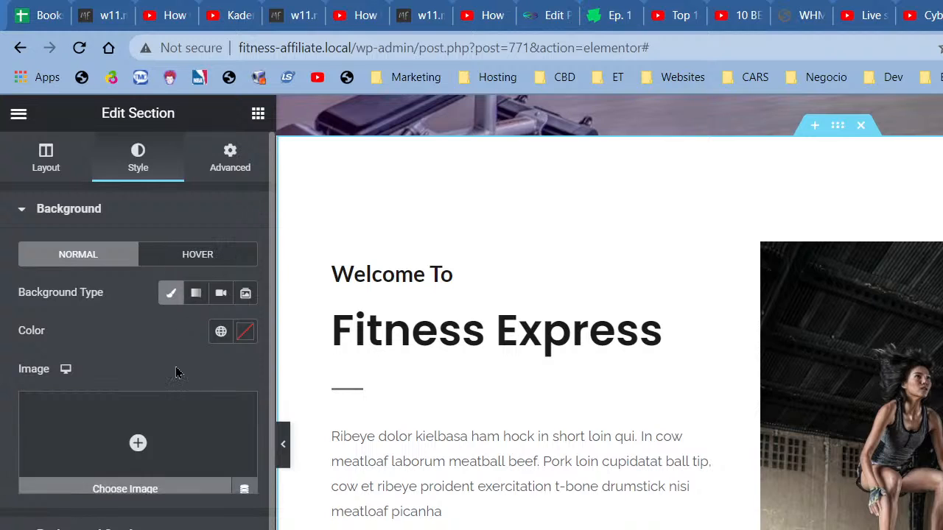
# Step: Switch the section background to a gradient with both stop locations at 45
pyautogui.click(194, 295)
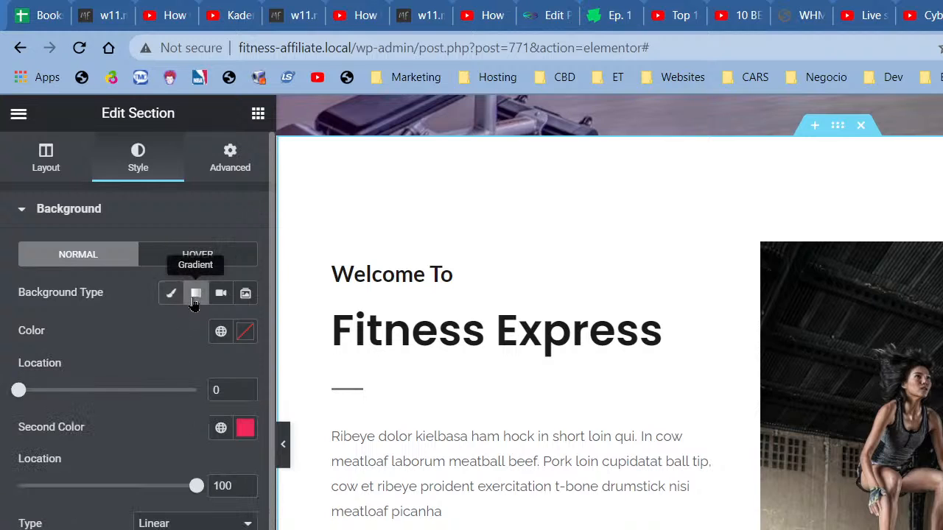
pyautogui.moveTo(226, 392); pyautogui.dragTo(193, 394)
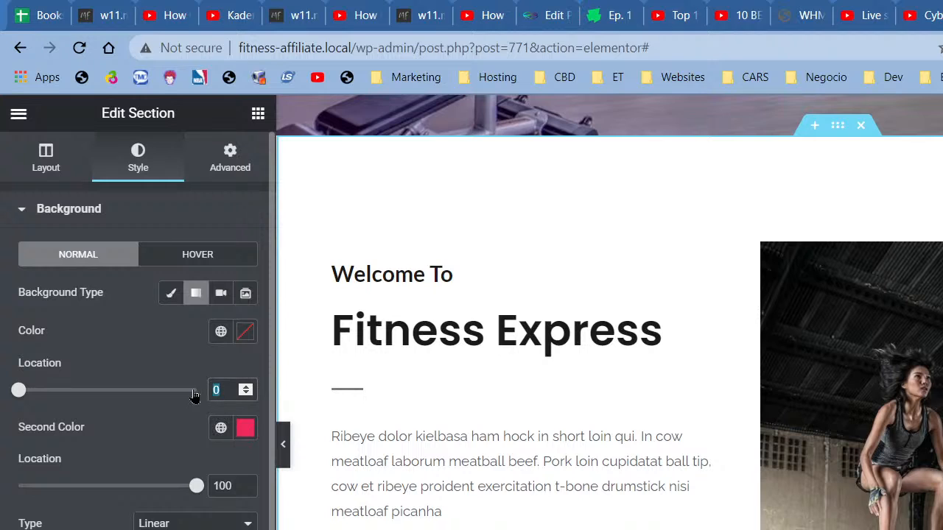
pyautogui.write('45')
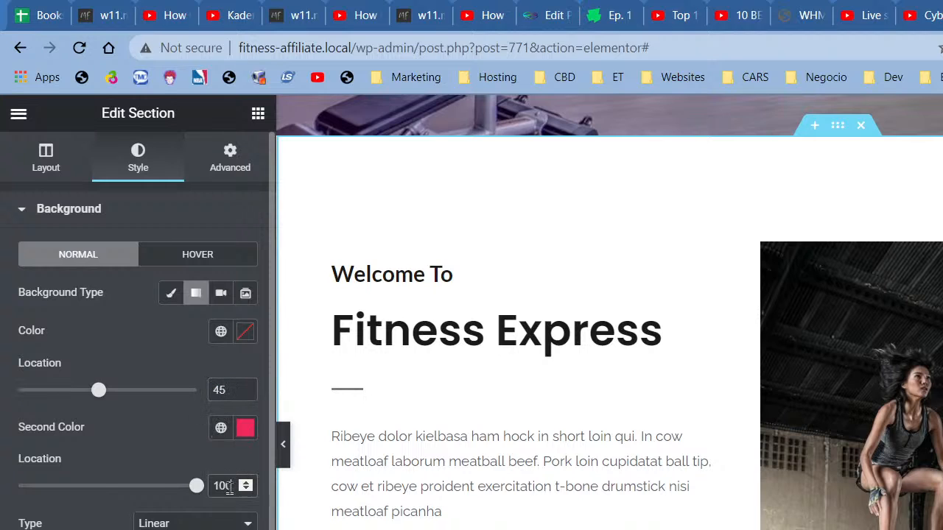
pyautogui.moveTo(225, 486); pyautogui.dragTo(175, 486)
pyautogui.write('45')
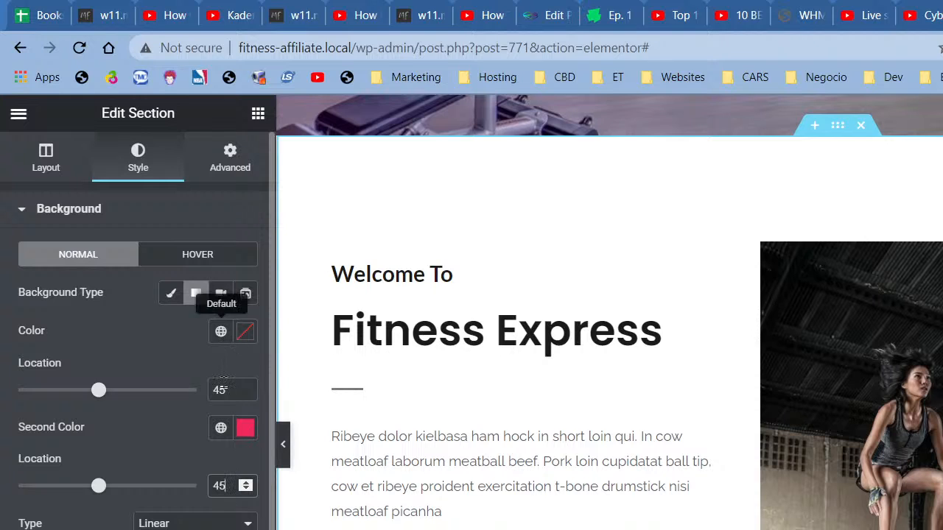
# Step: Make the second gradient colour gray and the first white
pyautogui.click(221, 428)
pyautogui.click(133, 529)
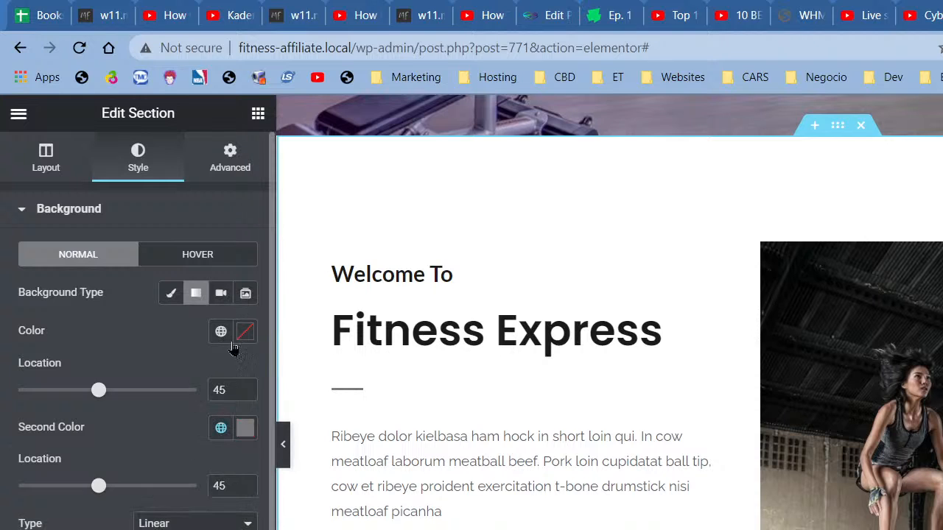
pyautogui.click(223, 334)
pyautogui.scroll(-3, 124, 525)
pyautogui.click(148, 517)
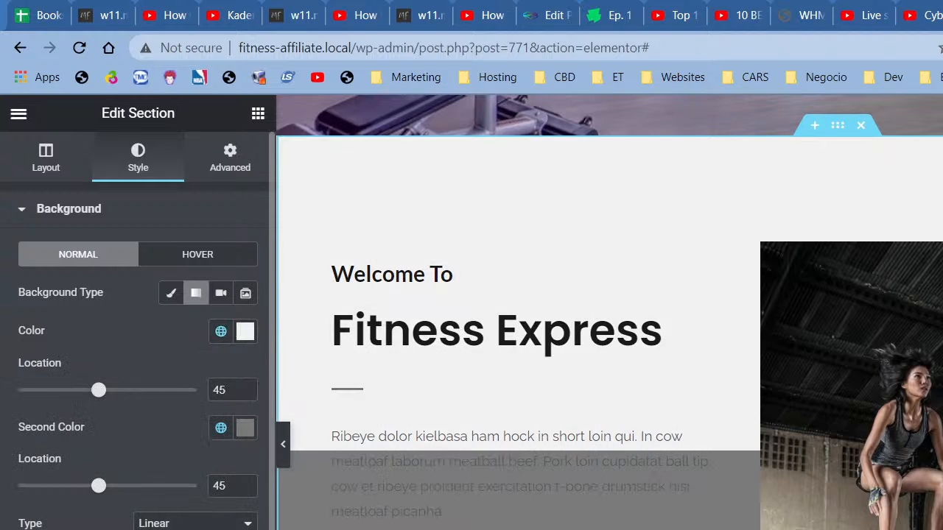
# Step: Make the gradient radial, drag the first stop to 79, and hide the panel to preview
pyautogui.scroll(-3, 673, 450)
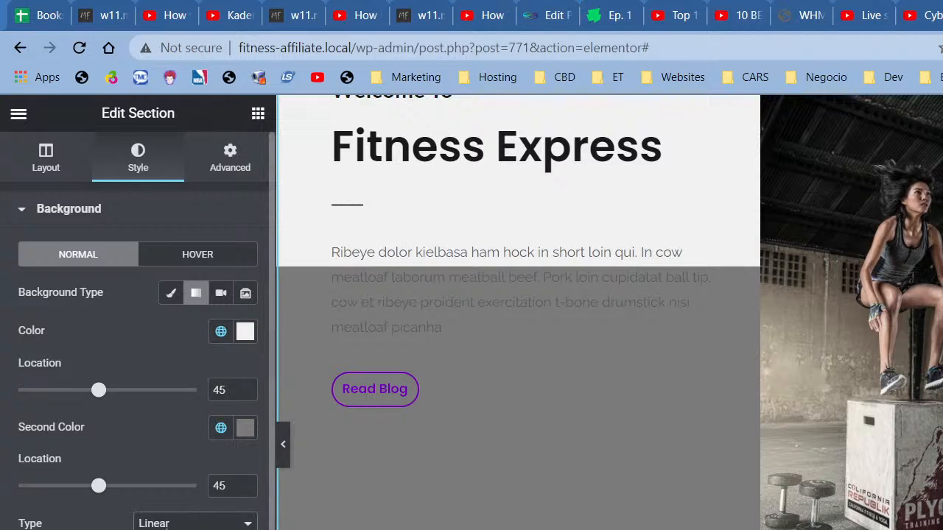
pyautogui.click(195, 529)
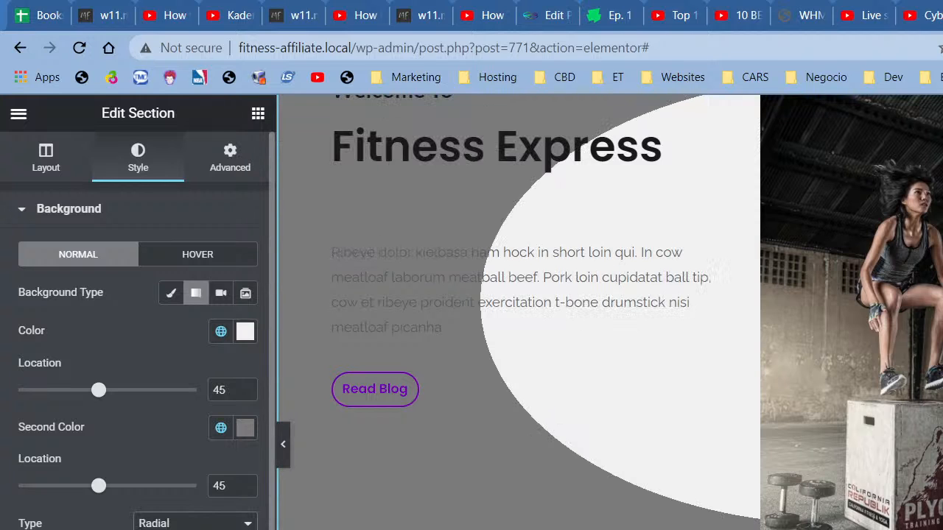
pyautogui.scroll(3, 417, 527)
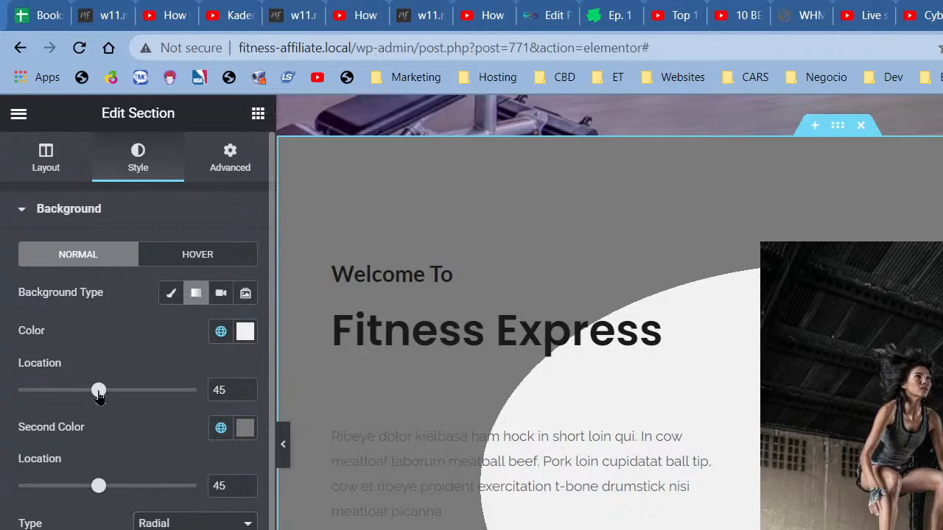
pyautogui.moveTo(100, 396); pyautogui.dragTo(155, 407)
pyautogui.click(279, 442)
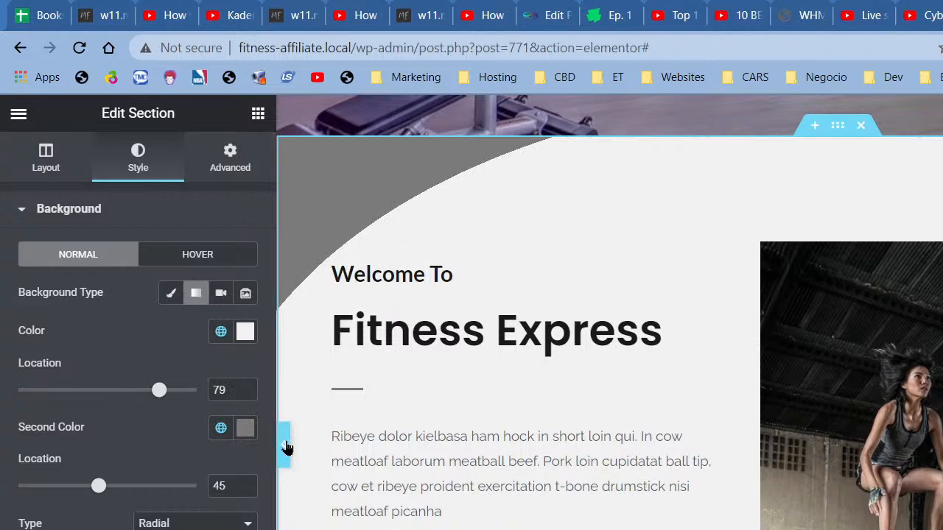
pyautogui.scroll(-3, 259, 441)
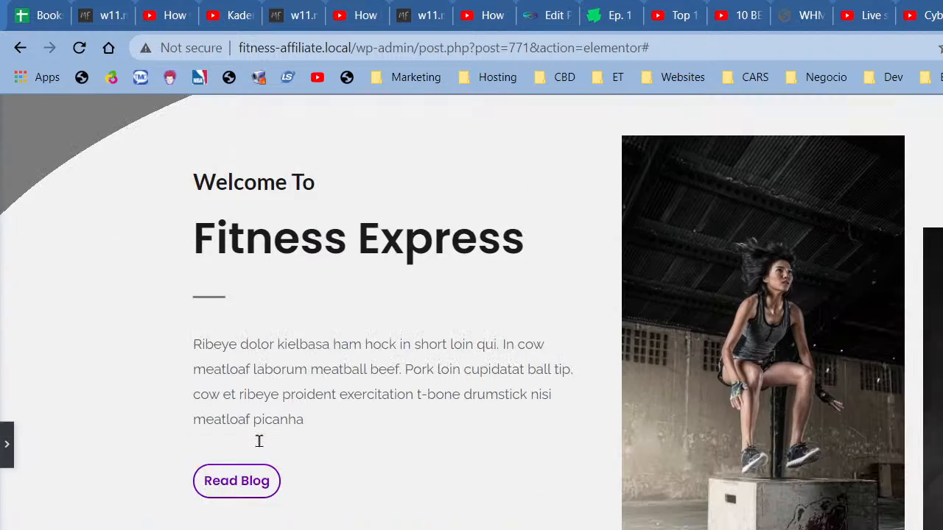
# Step: Link both gradient colours to the white global colour (#FFFFFF)
pyautogui.scroll(5, 260, 448)
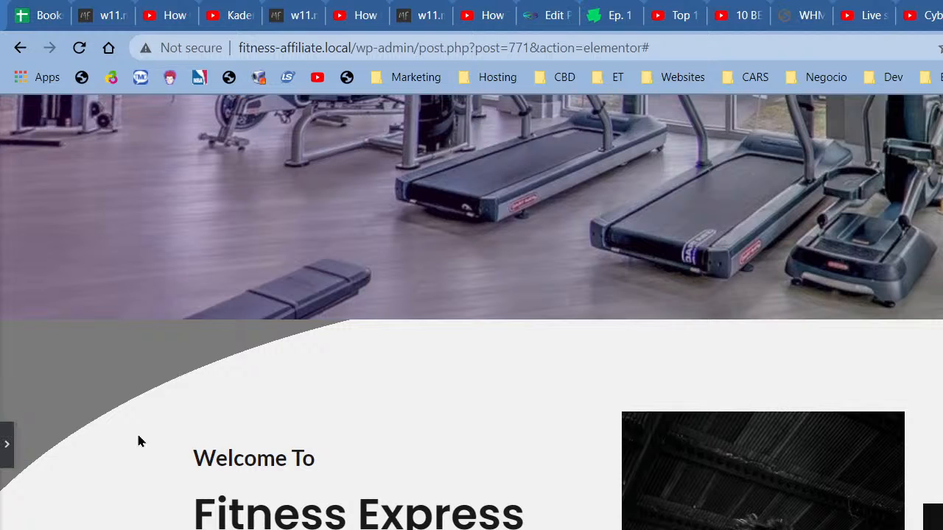
pyautogui.scroll(-5, 137, 438)
pyautogui.scroll(-3, 471, 312)
pyautogui.scroll(4, 472, 312)
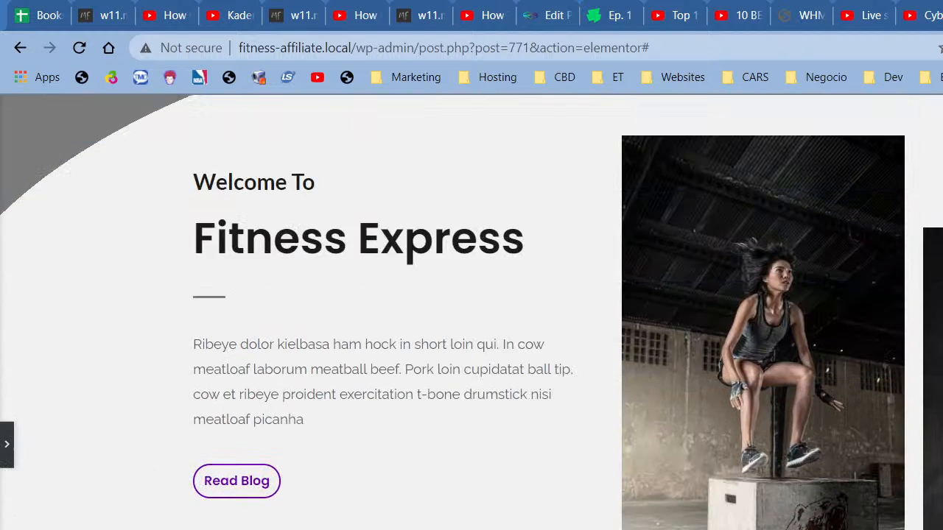
pyautogui.scroll(1, 284, 415)
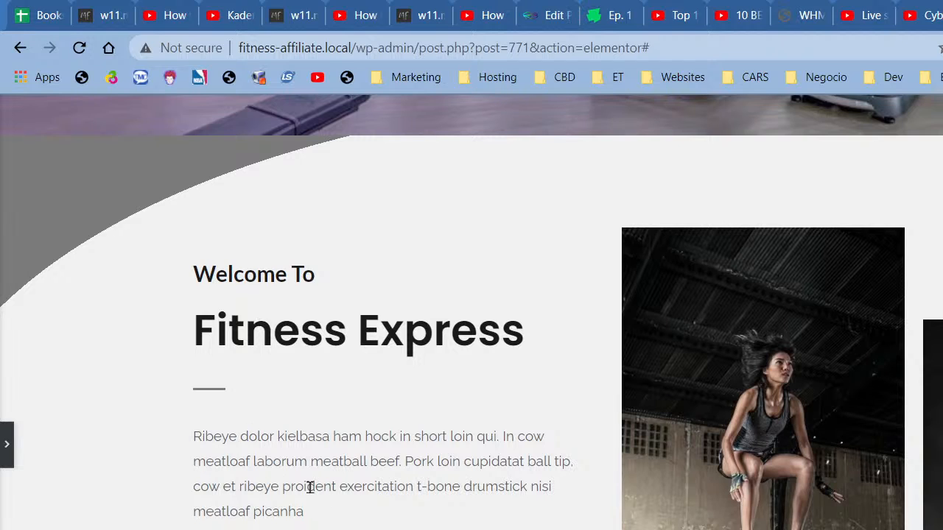
pyautogui.scroll(-1, 310, 486)
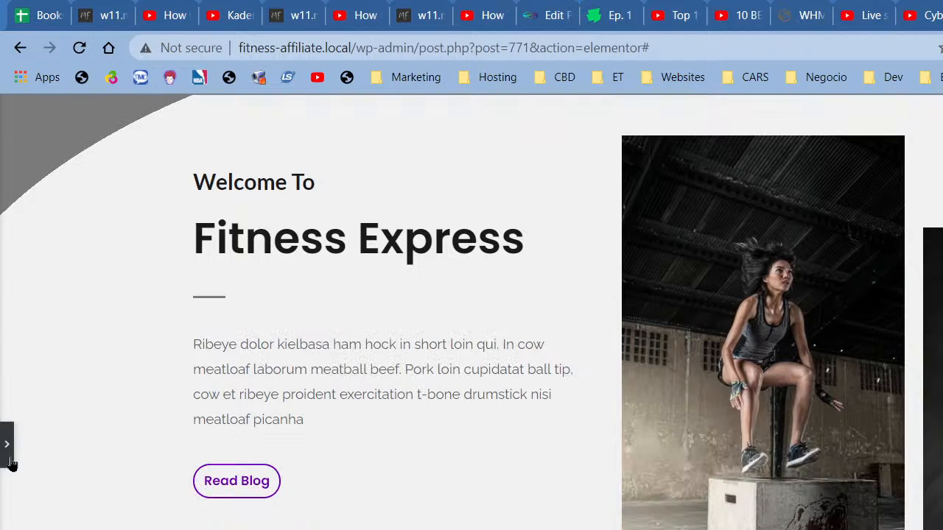
pyautogui.click(8, 450)
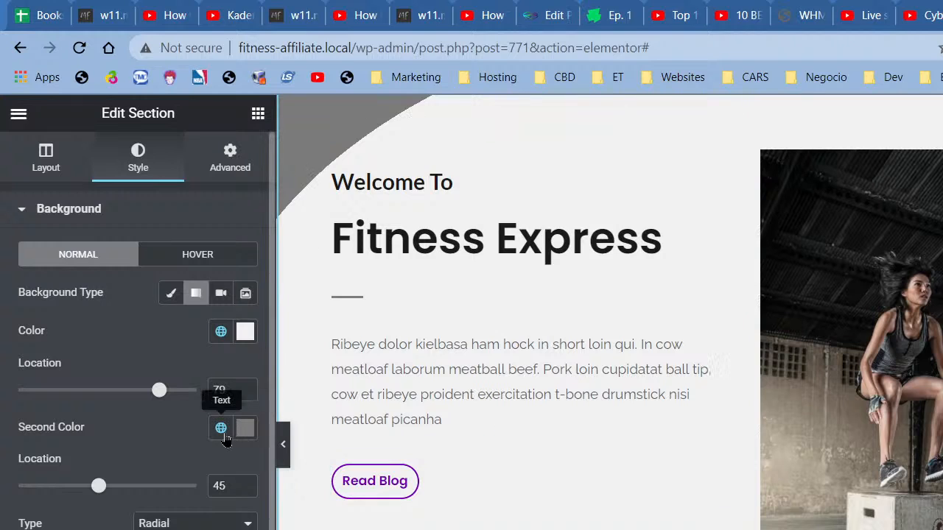
pyautogui.click(222, 429)
pyautogui.scroll(-2, 138, 513)
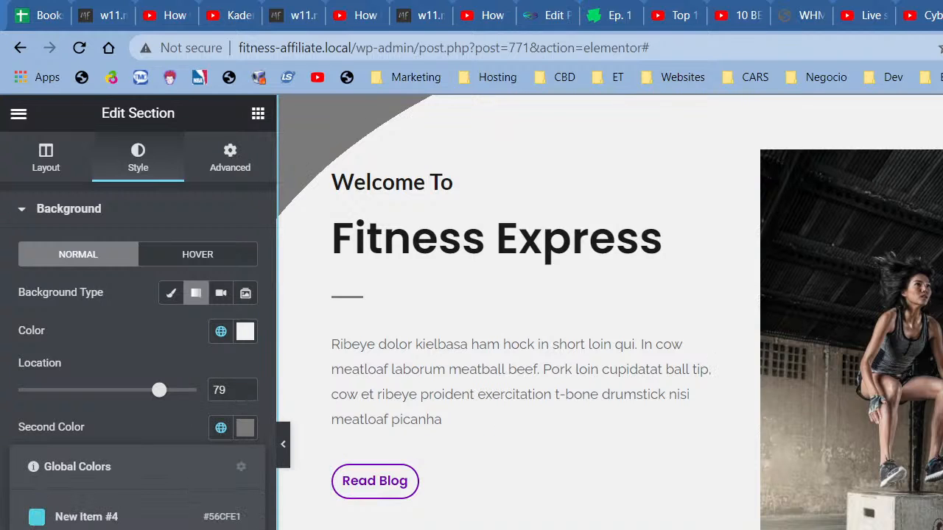
pyautogui.click(211, 518)
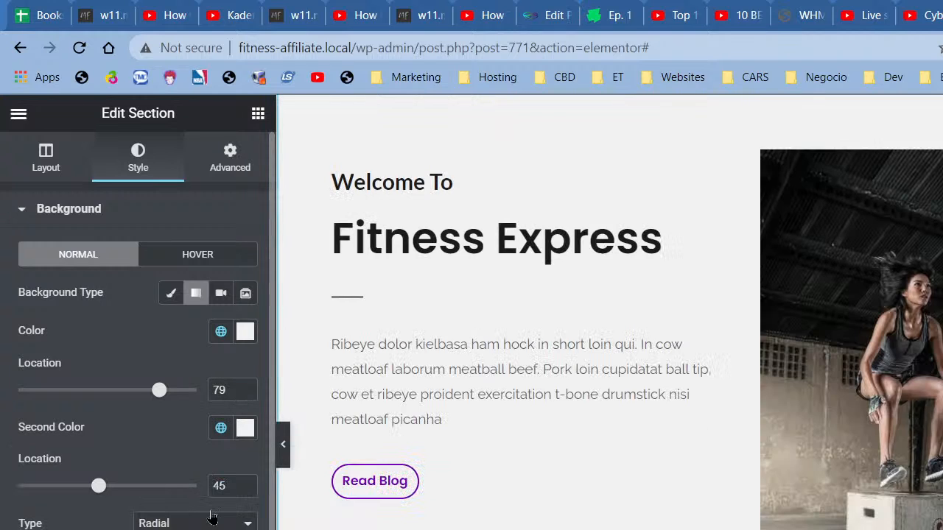
pyautogui.click(221, 332)
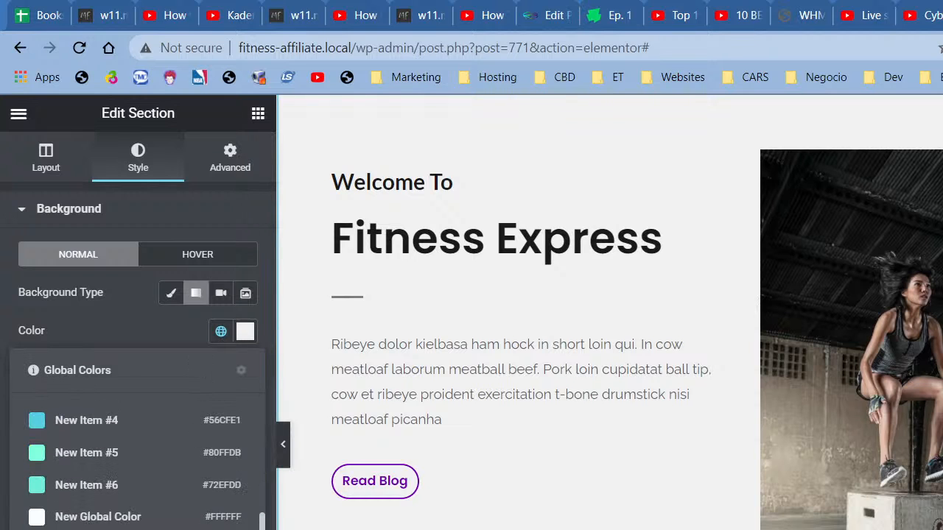
pyautogui.click(115, 522)
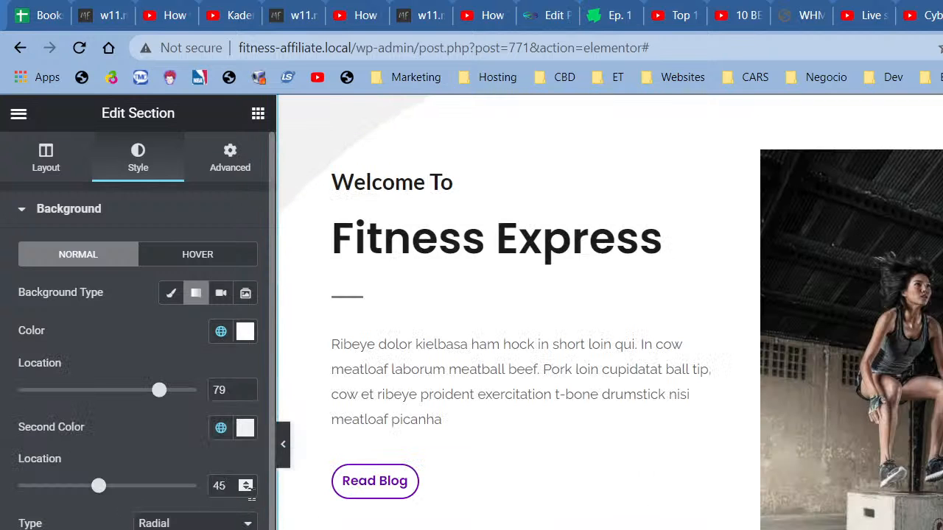
# Step: Preview the page with the panel hidden, then reopen the section settings
pyautogui.click(283, 464)
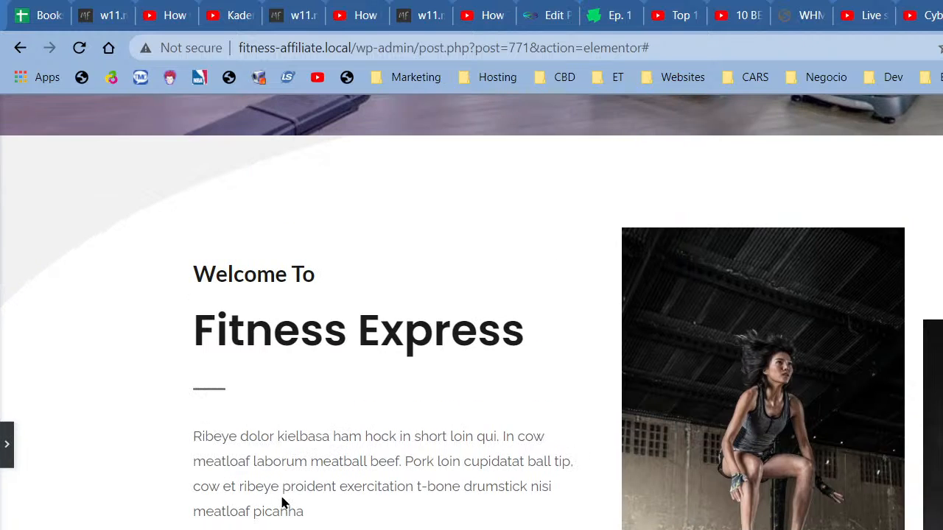
pyautogui.scroll(-6, 282, 503)
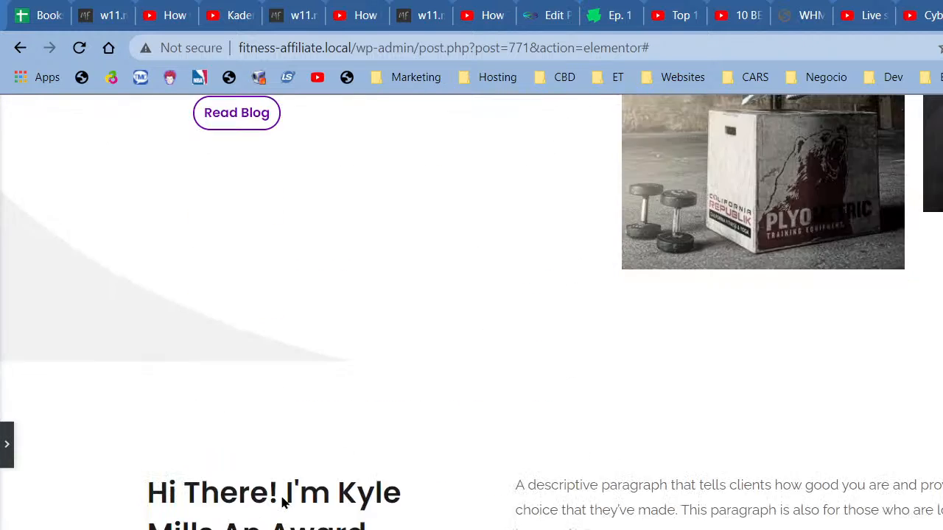
pyautogui.click(6, 444)
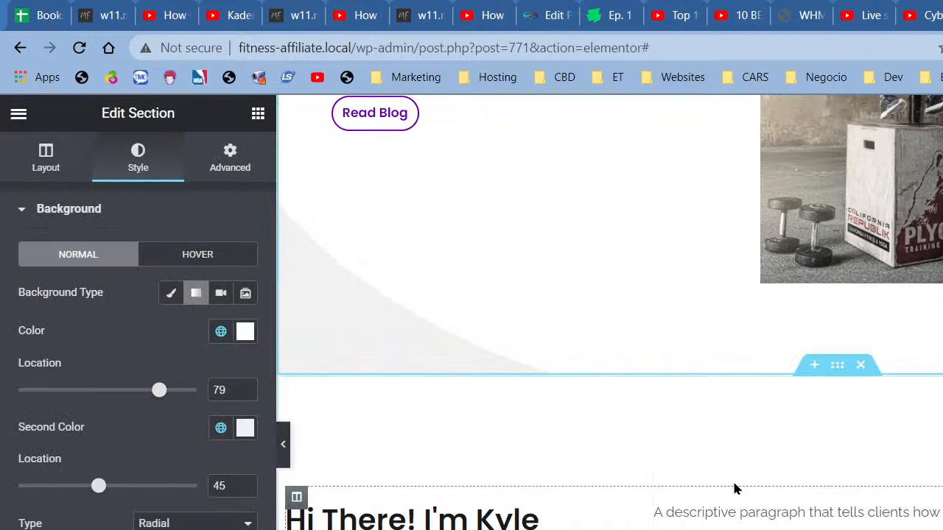
pyautogui.scroll(2, 491, 474)
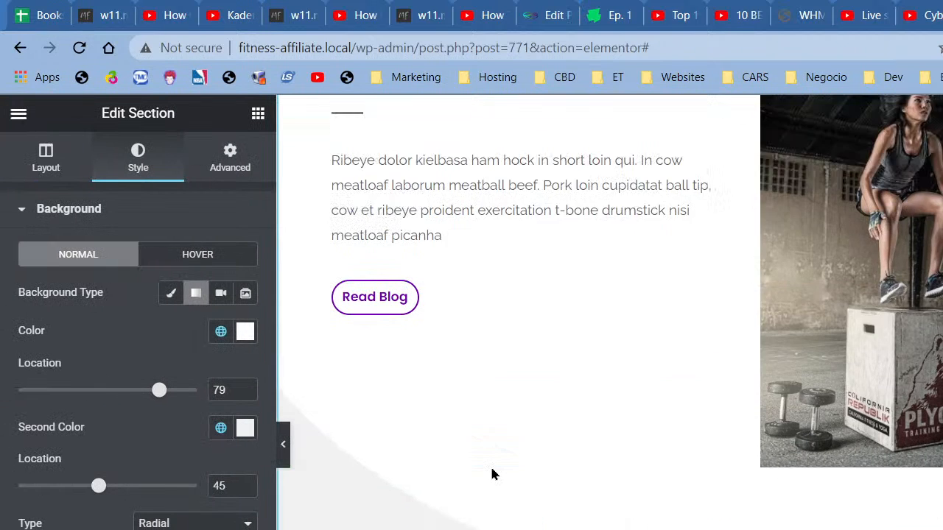
pyautogui.scroll(-5, 491, 473)
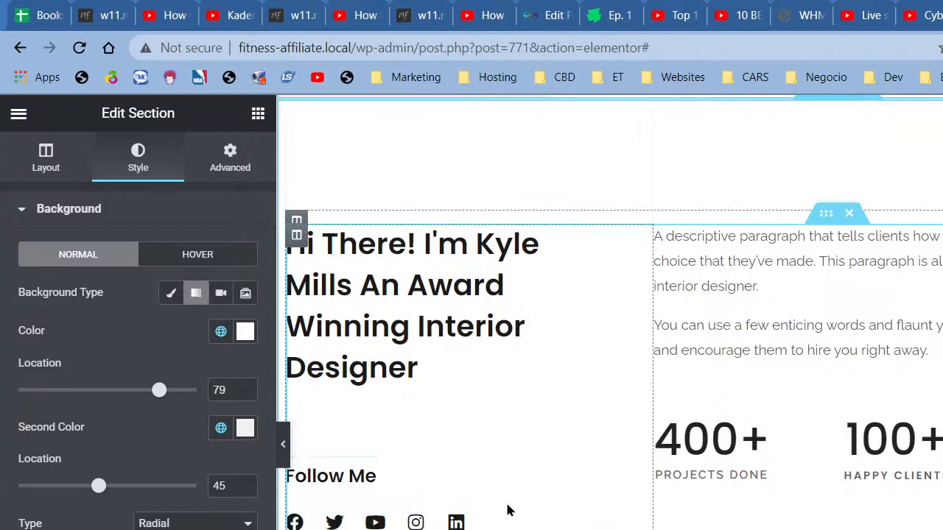
pyautogui.scroll(-5, 510, 479)
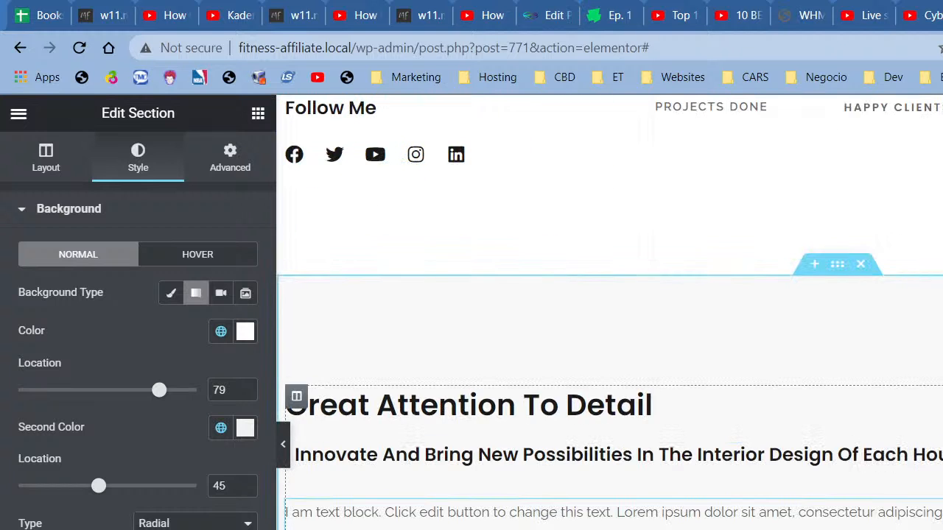
pyautogui.scroll(-5, 510, 479)
pyautogui.scroll(4, 876, 375)
# Step: Preview the welcome section's gradient full width, then bring the panel back
pyautogui.scroll(4, 876, 414)
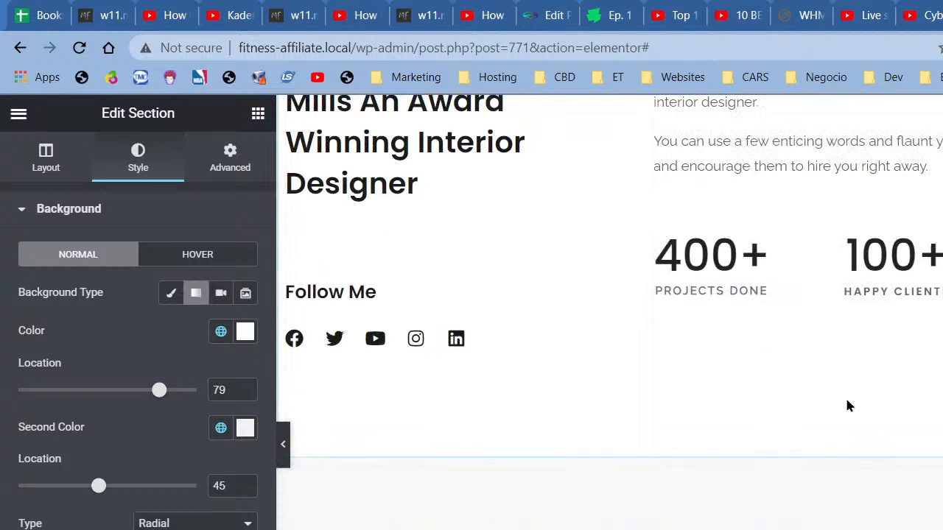
pyautogui.scroll(-4, 827, 476)
pyautogui.scroll(1, 818, 426)
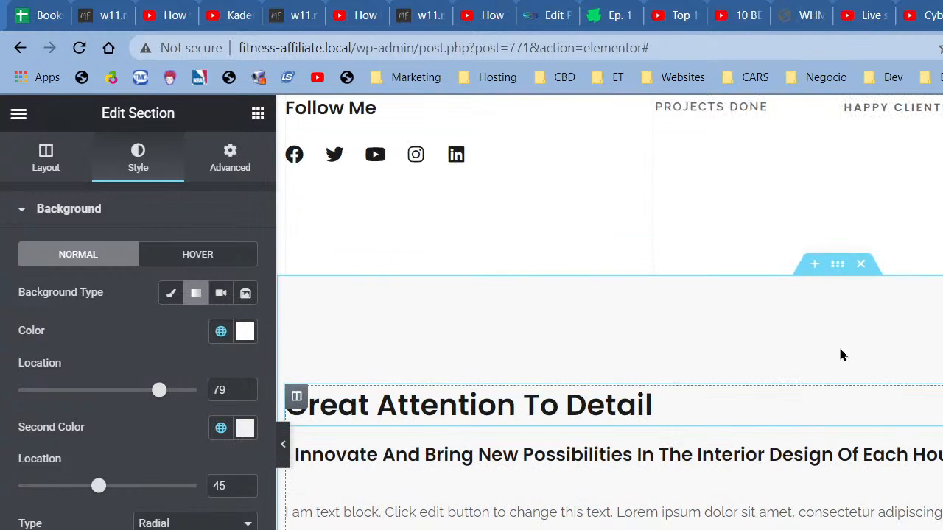
pyautogui.moveTo(835, 265); pyautogui.dragTo(848, 405)
pyautogui.scroll(9, 928, 410)
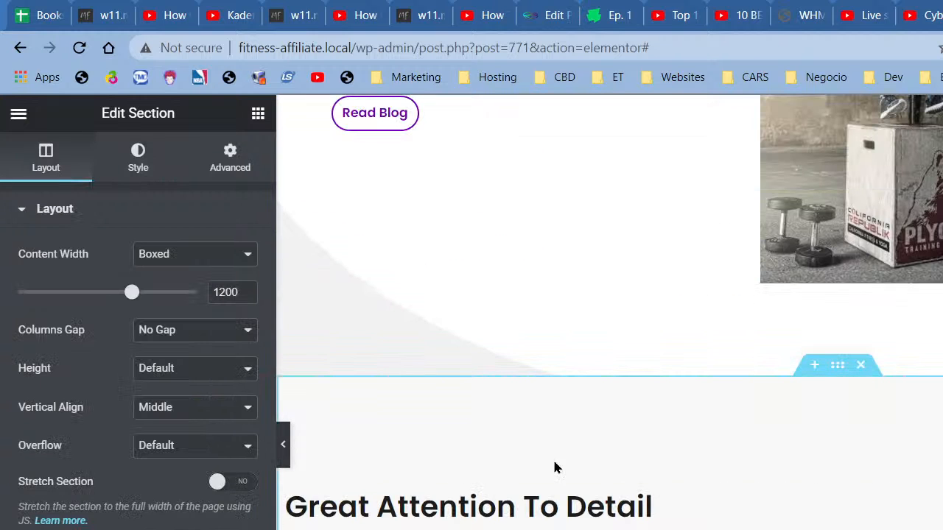
pyautogui.click(283, 448)
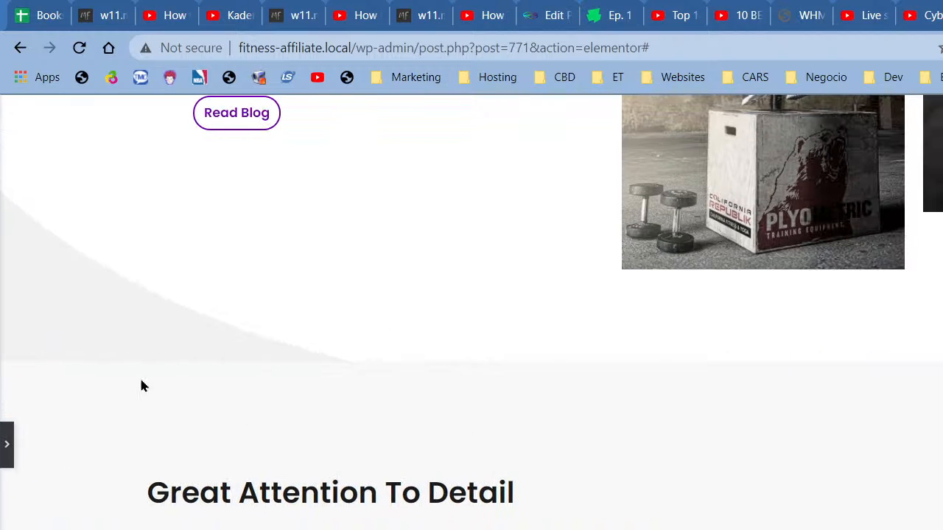
pyautogui.click(6, 445)
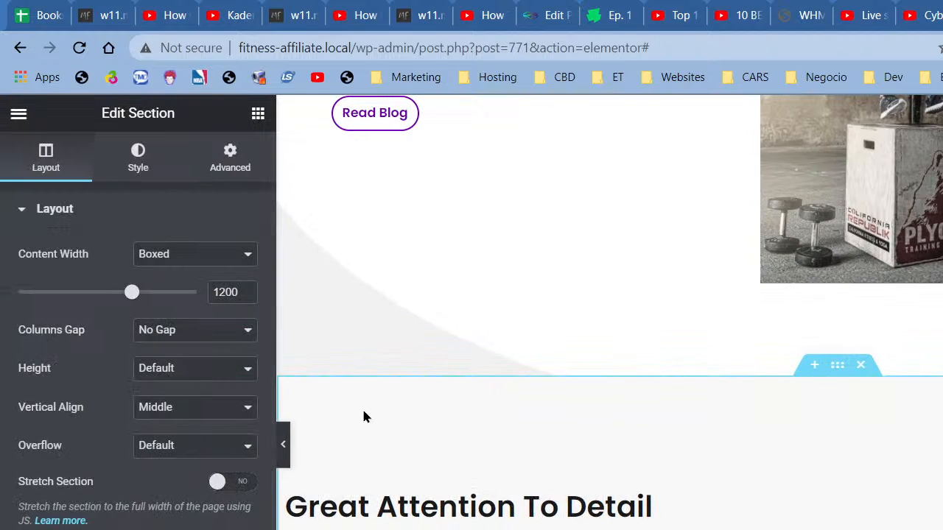
# Step: Set the Great Attention To Detail section's background colour to the global white
pyautogui.rightClick(361, 409)
pyautogui.click(383, 429)
pyautogui.click(146, 175)
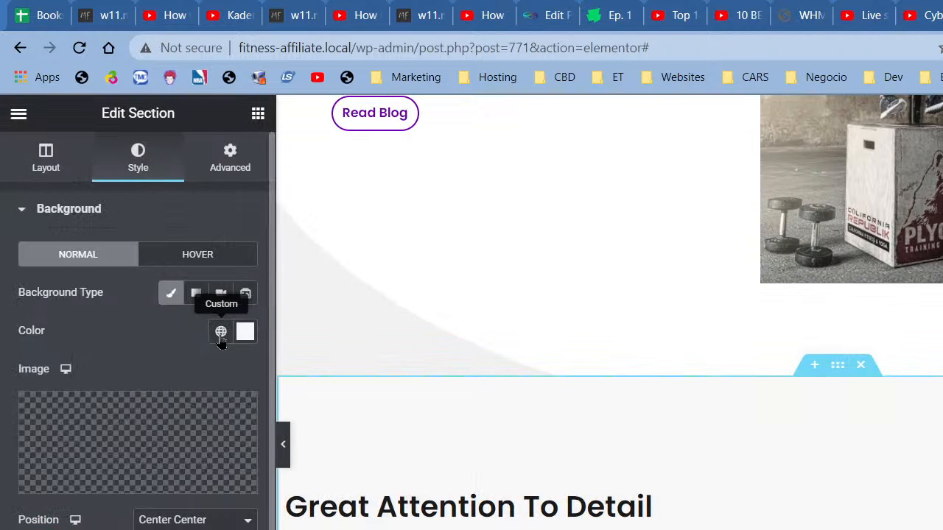
pyautogui.click(221, 331)
pyautogui.scroll(-5, 140, 486)
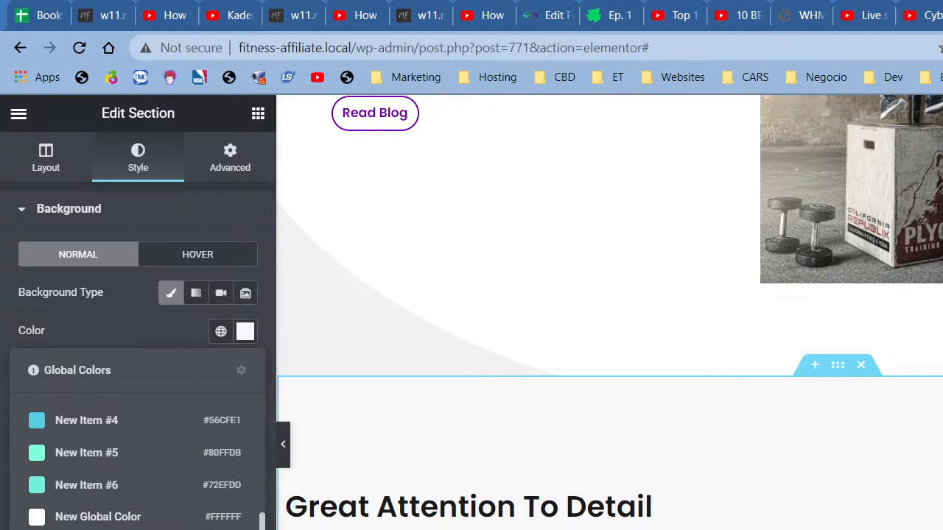
pyautogui.click(134, 518)
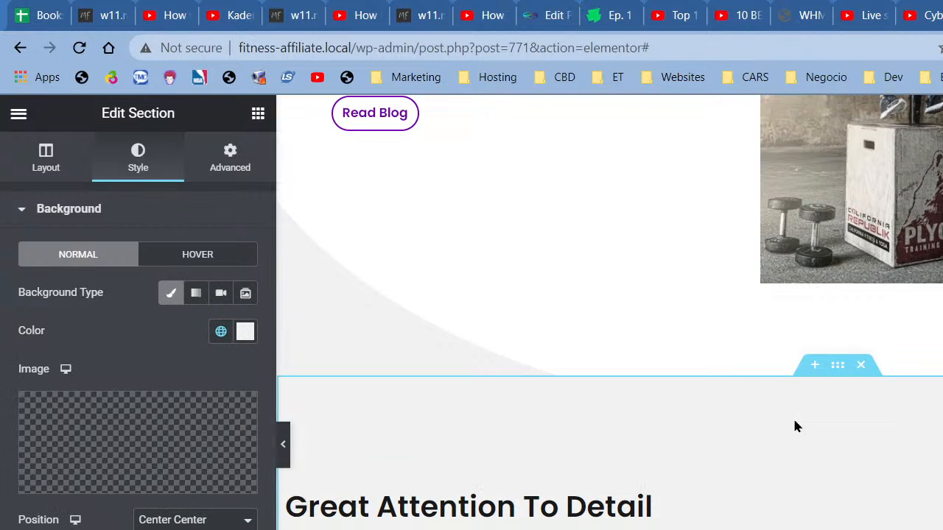
pyautogui.scroll(5, 794, 427)
pyautogui.rightClick(792, 166)
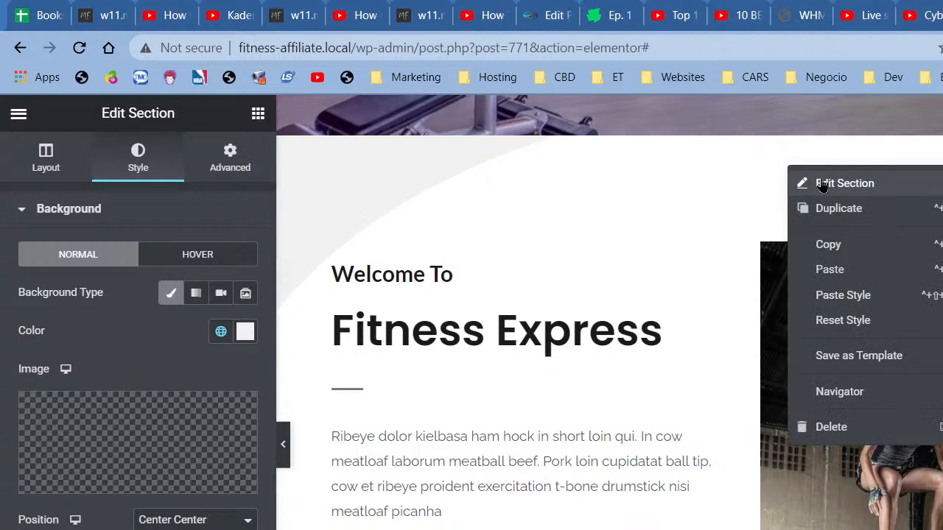
# Step: Try 40, 140 and 0 as the welcome section's bottom padding, settling on 80
pyautogui.click(822, 184)
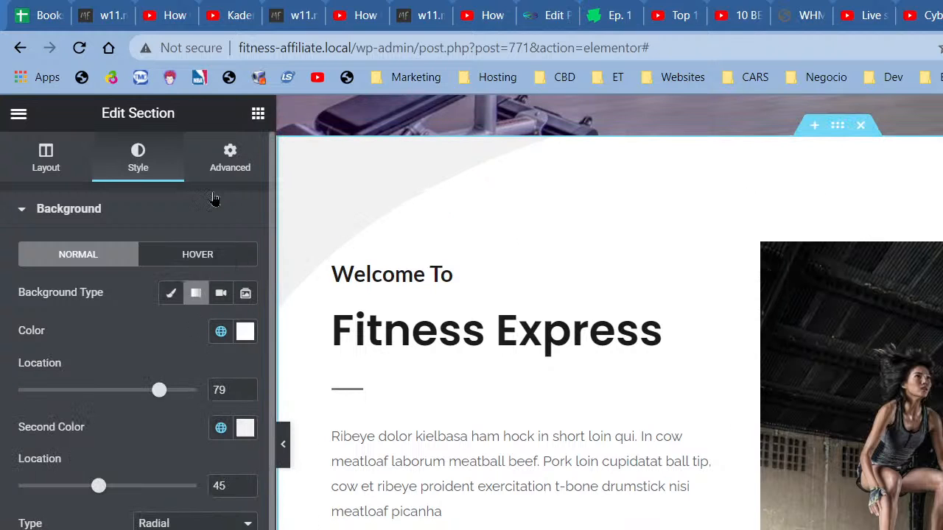
pyautogui.click(230, 156)
pyautogui.scroll(-1, 790, 483)
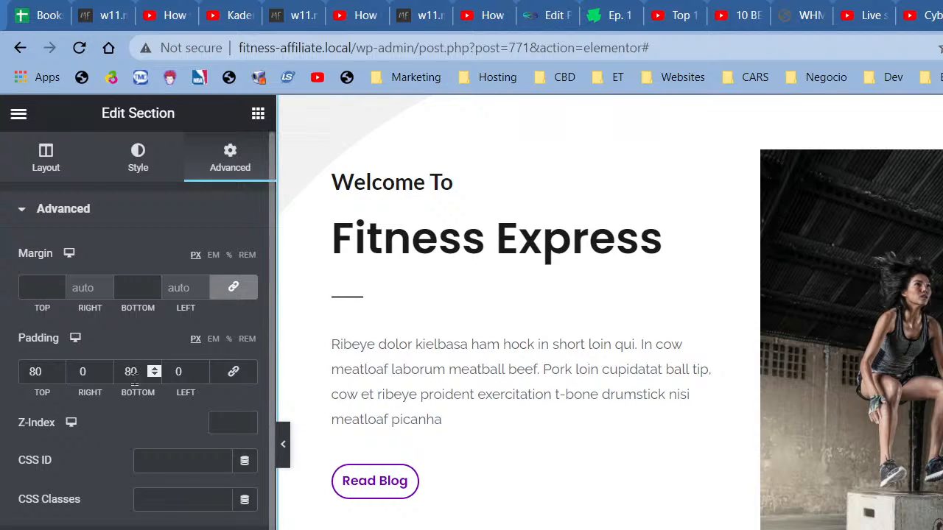
pyautogui.write('40')
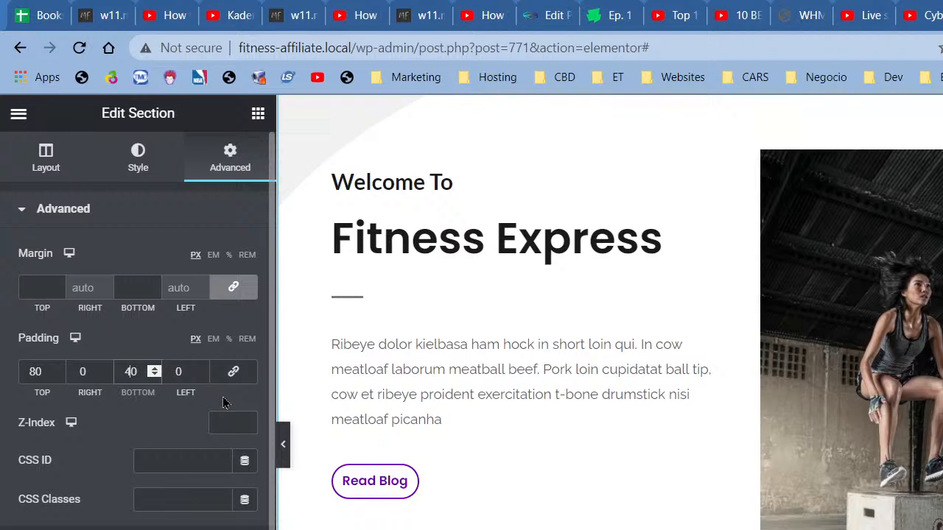
pyautogui.write('1')
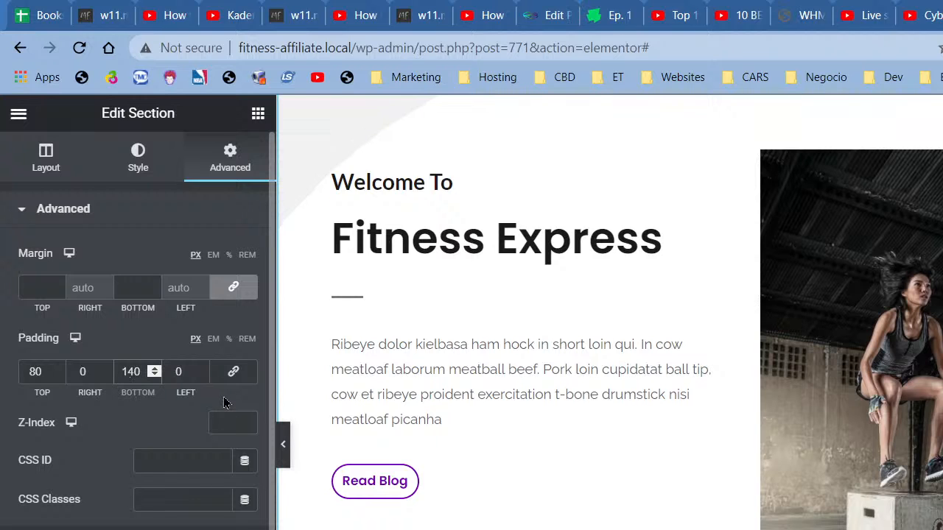
pyautogui.scroll(-2, 720, 435)
pyautogui.scroll(-1, 720, 434)
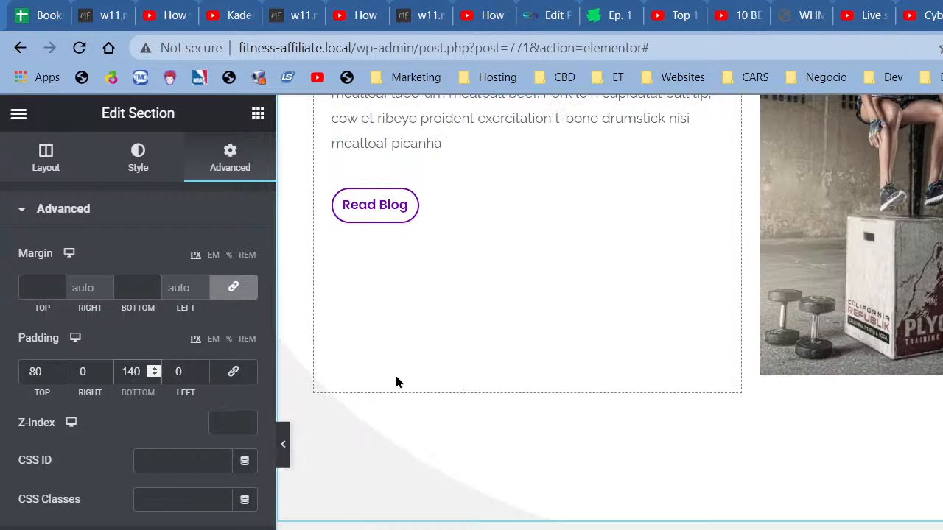
pyautogui.press('BackSpace')
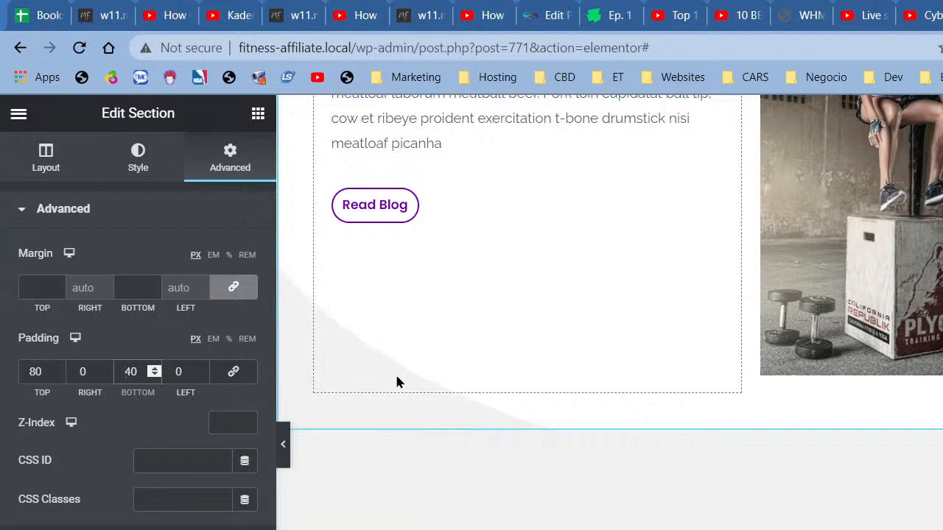
pyautogui.press('BackSpace')
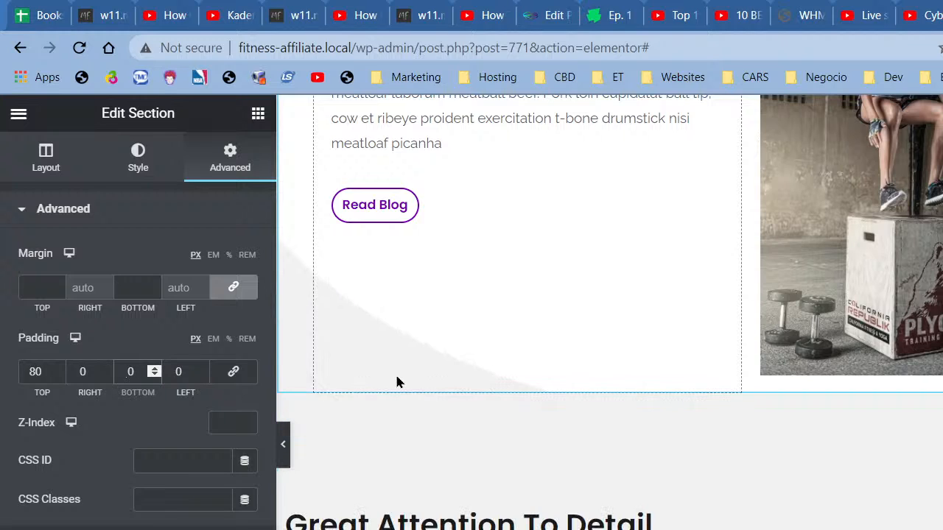
pyautogui.write('8')
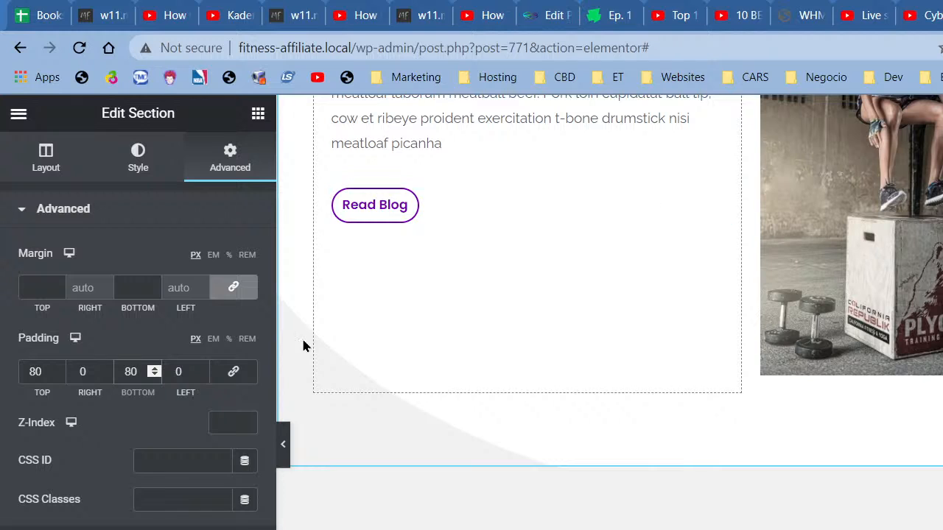
pyautogui.click(138, 159)
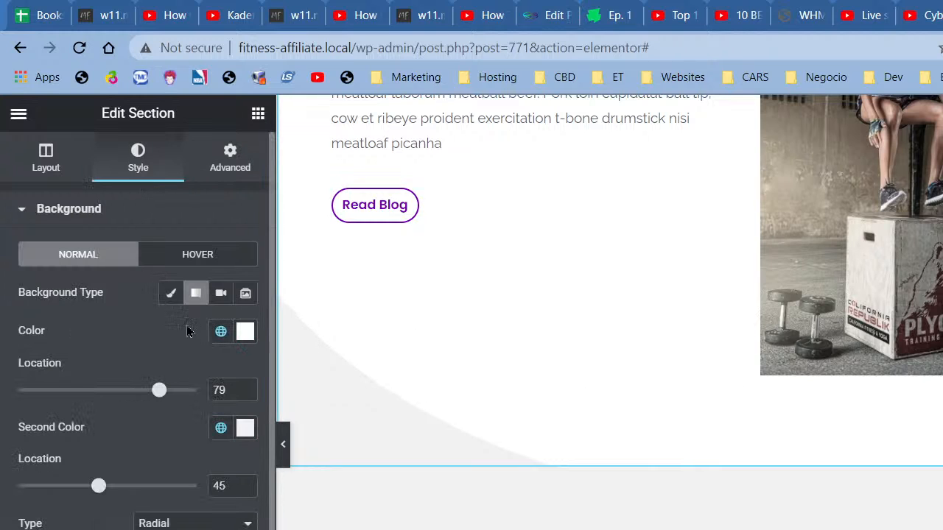
# Step: Nudge the first gradient colour location to 80 and preview the page with the panel hidden
pyautogui.scroll(1, 606, 391)
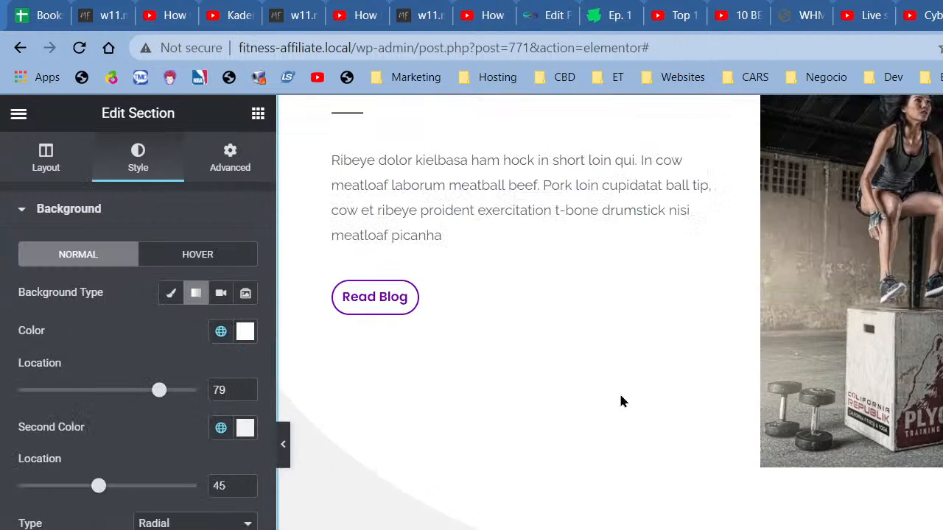
pyautogui.click(246, 394)
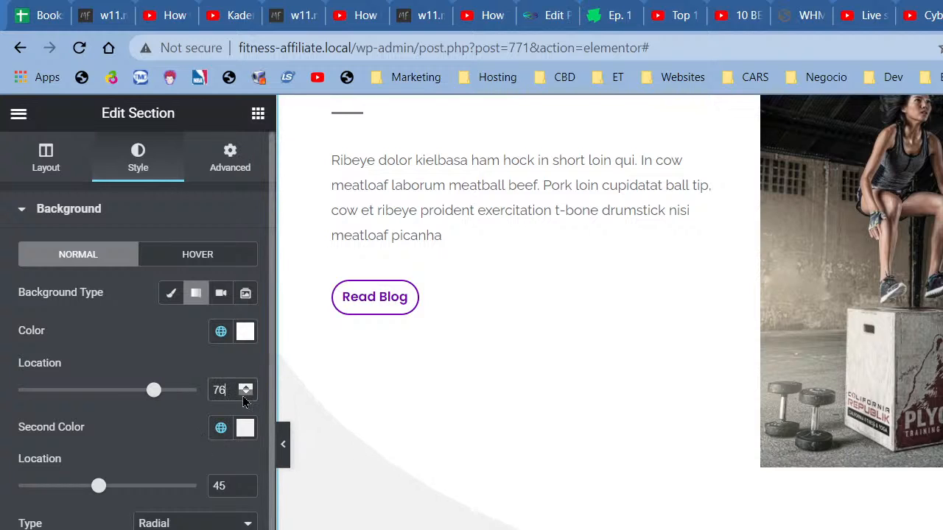
pyautogui.scroll(2, 320, 416)
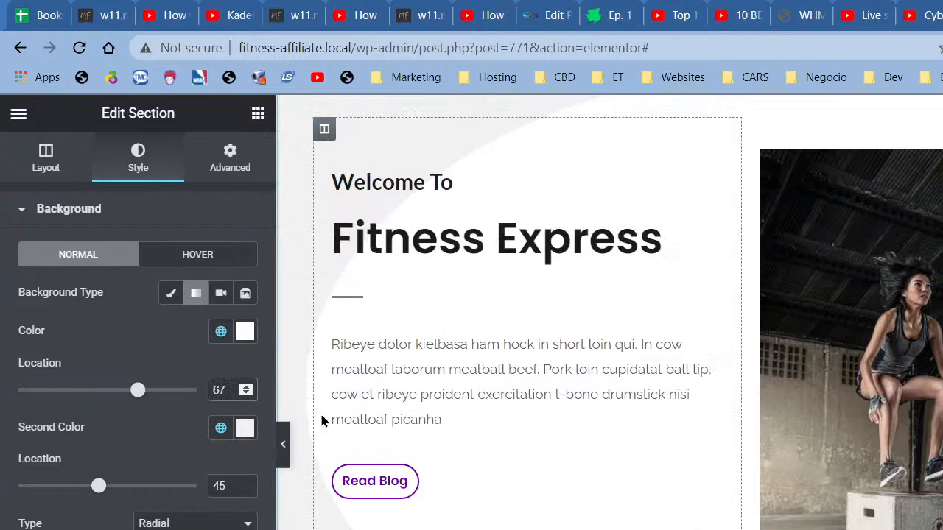
pyautogui.click(245, 392)
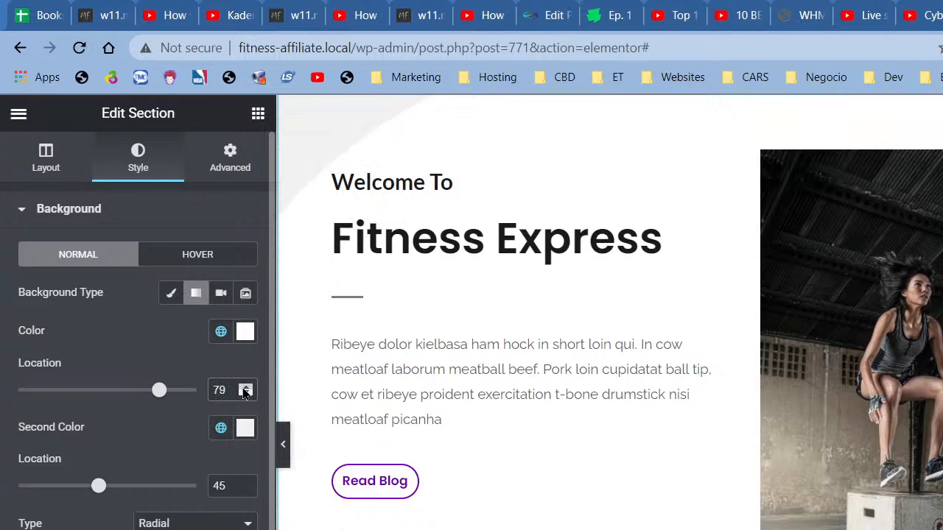
pyautogui.click(245, 393)
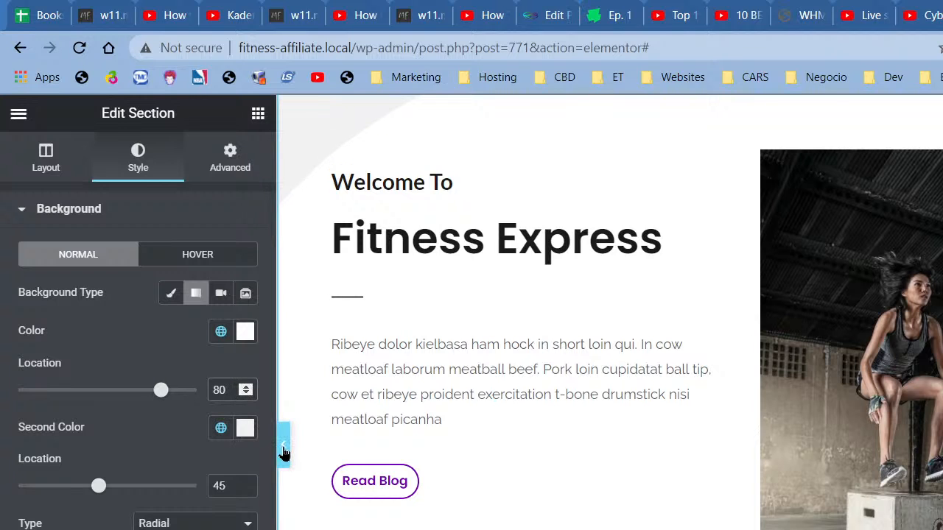
pyautogui.click(282, 444)
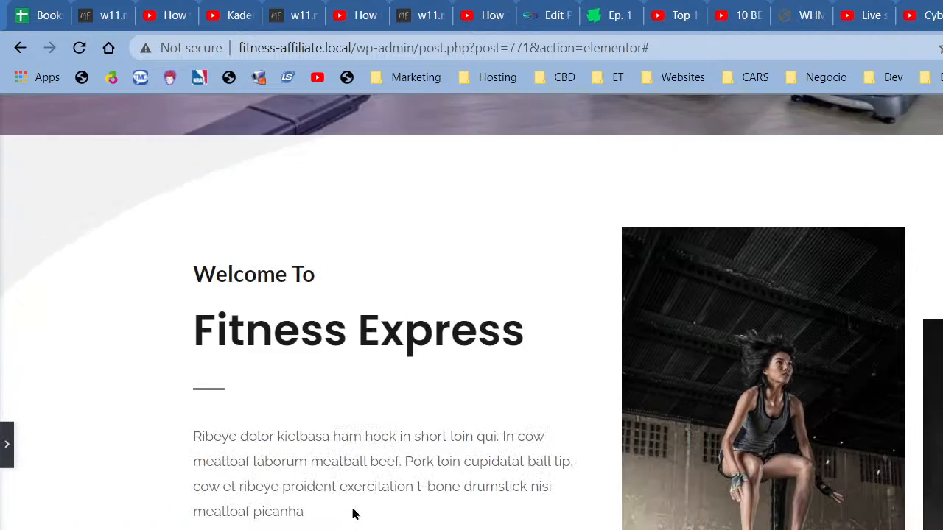
pyautogui.scroll(-7, 352, 514)
pyautogui.scroll(-3, 352, 493)
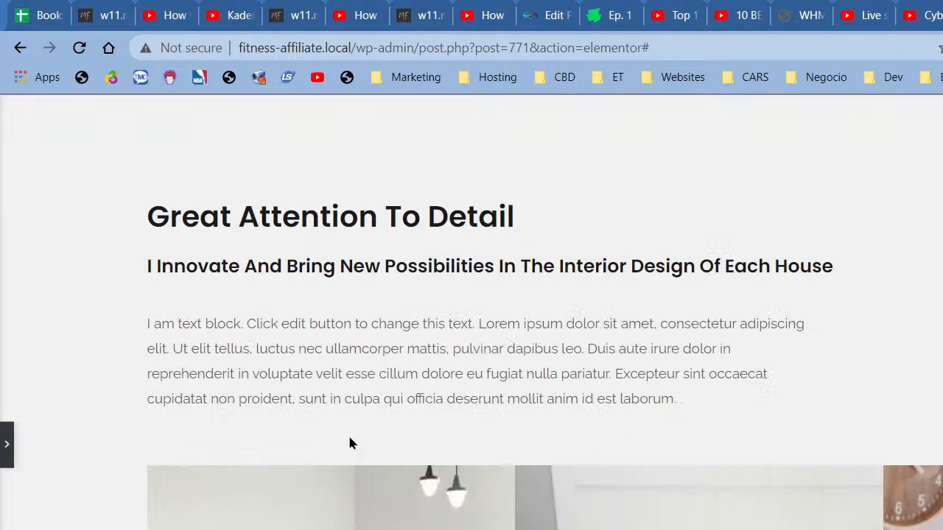
pyautogui.scroll(-4, 353, 423)
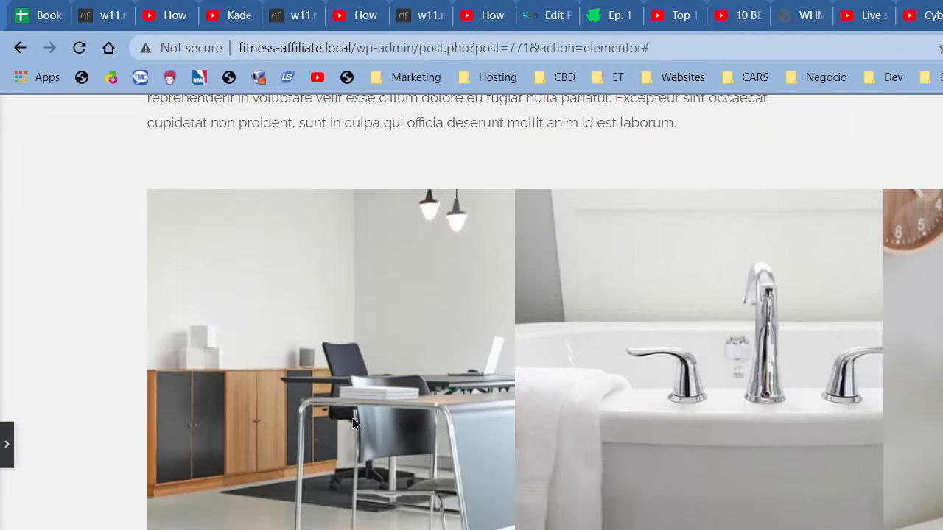
pyautogui.click(6, 444)
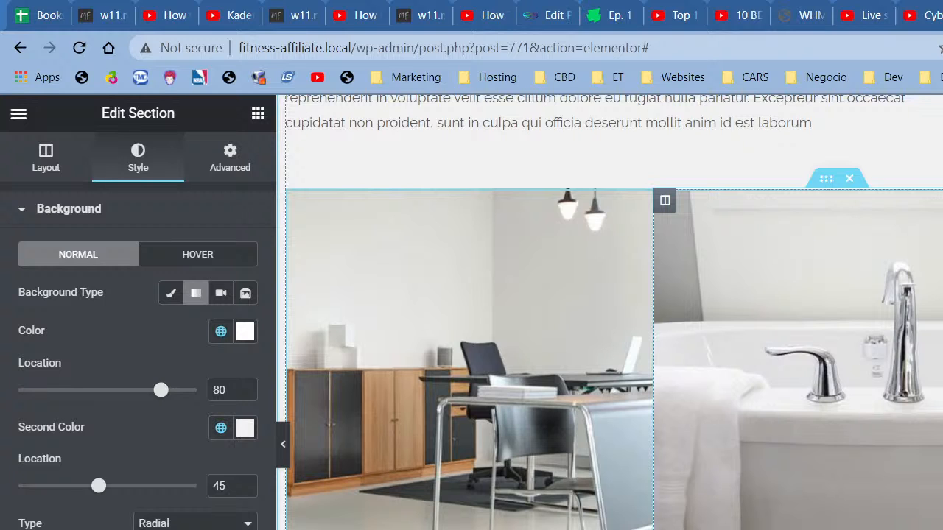
pyautogui.scroll(5, 611, 332)
# Step: Retitle the heading 'FInd Us at Three Convenient Locations' and centre it
pyautogui.click(590, 312)
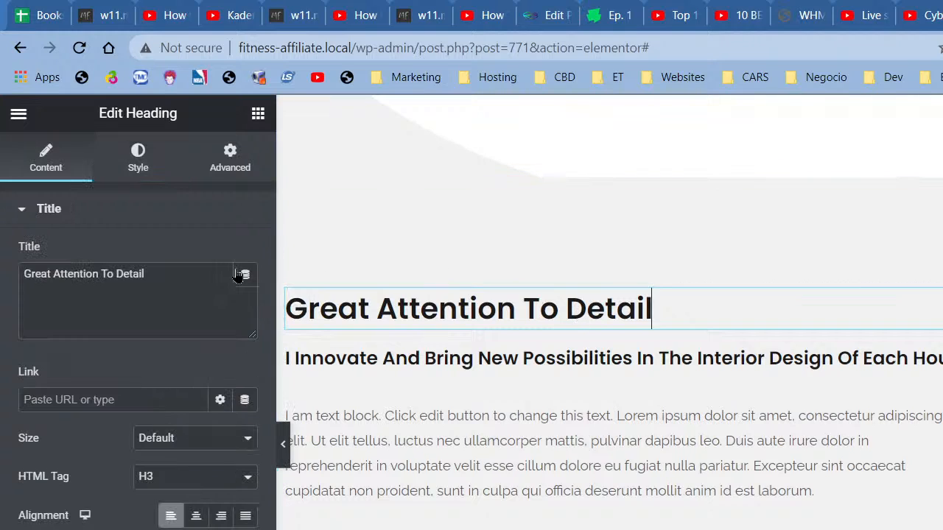
pyautogui.tripleClick(25, 276)
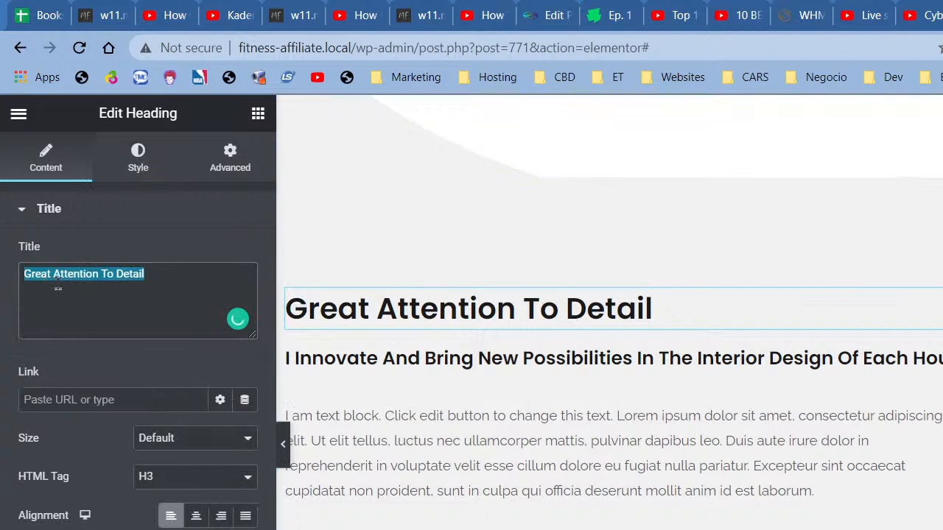
pyautogui.write('FInd Us a')
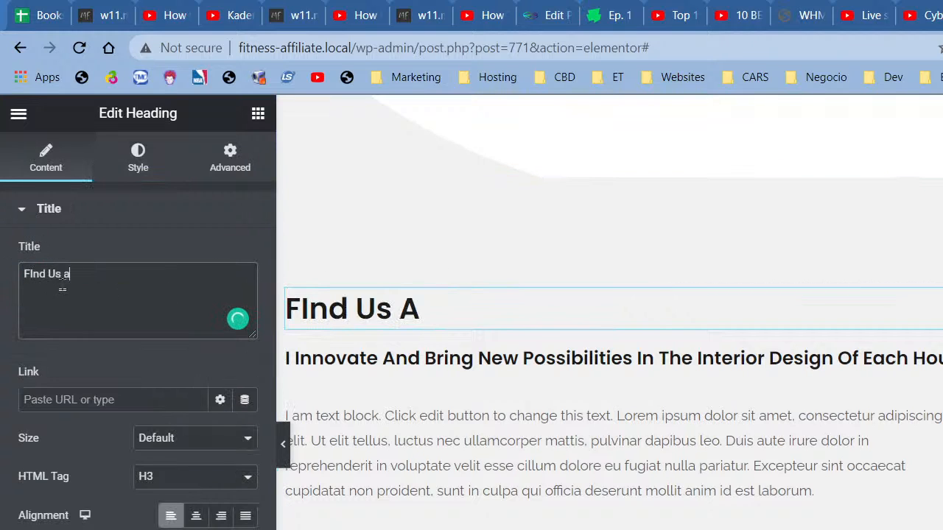
pyautogui.write('t Three COnve')
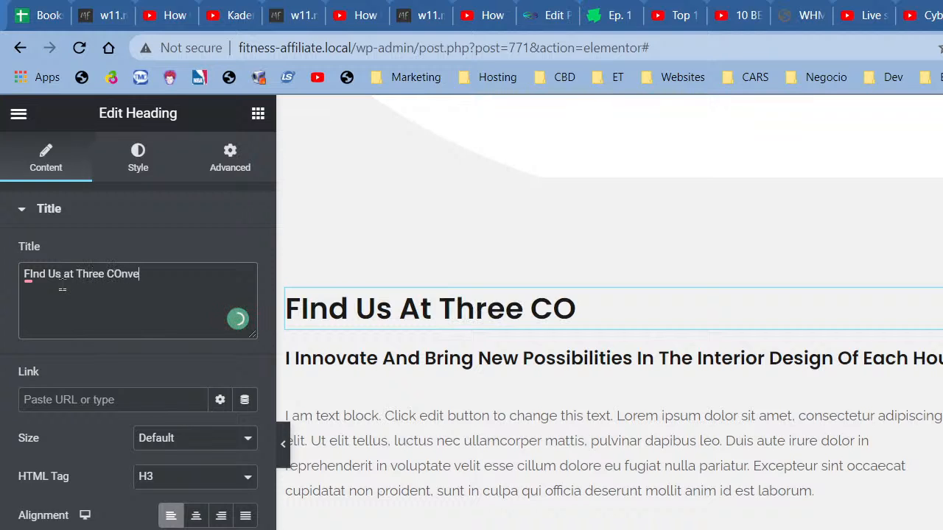
pyautogui.press('BackSpace')
pyautogui.press('BackSpace')
pyautogui.press('BackSpace')
pyautogui.press('BackSpace')
pyautogui.press('BackSpace')
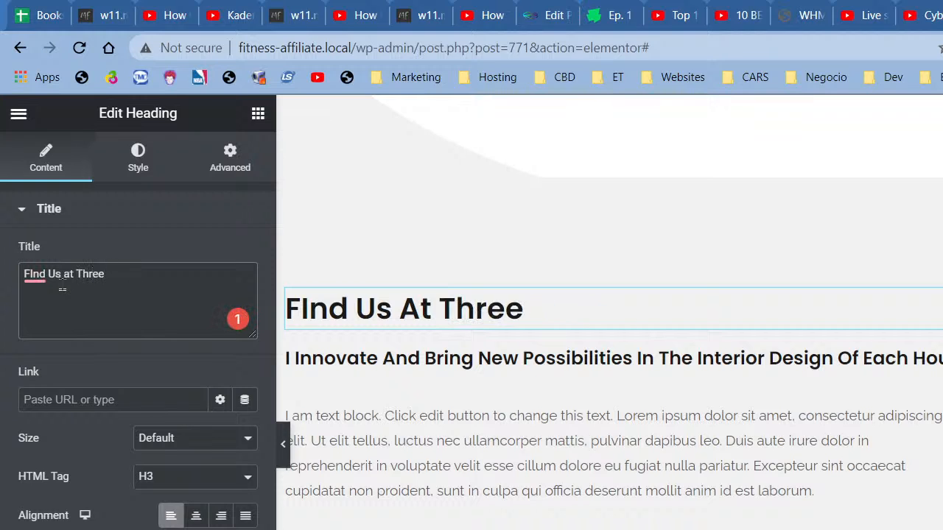
pyautogui.write('Convenien')
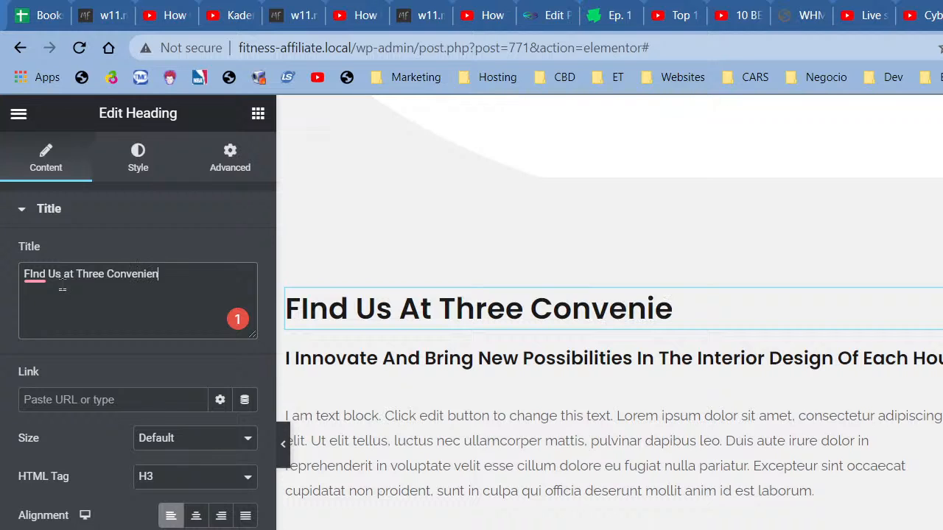
pyautogui.write('t Locations')
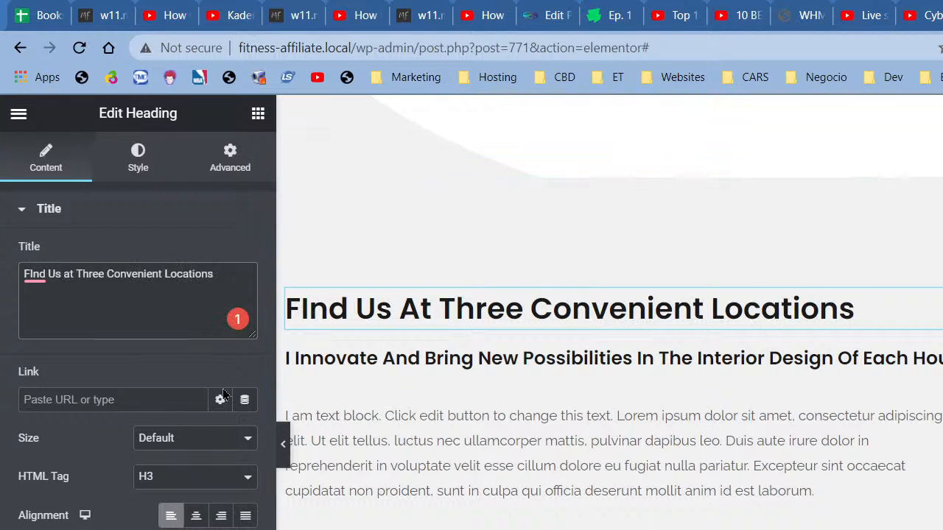
pyautogui.click(196, 515)
pyautogui.click(760, 351)
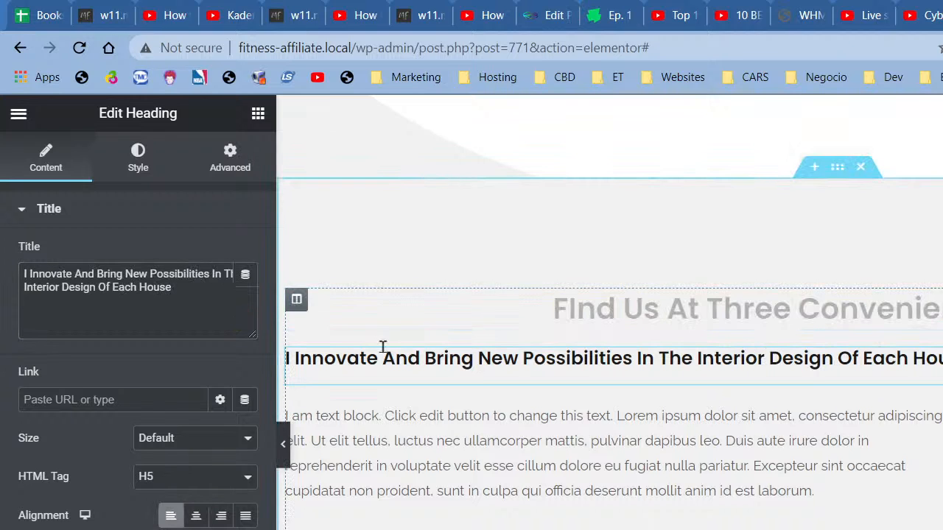
# Step: Change the subheading to 'Three convenient locations across LA', centre it, and fix the spelling
pyautogui.tripleClick(170, 324)
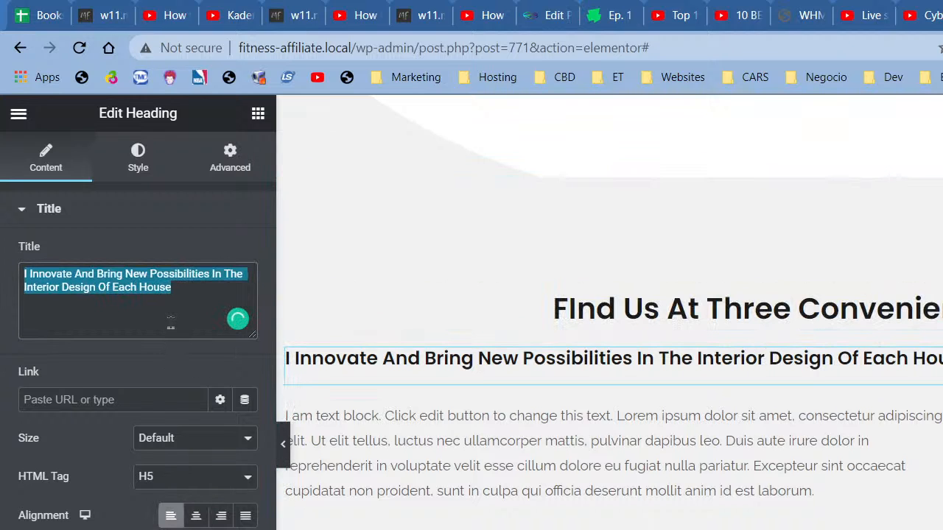
pyautogui.write('Thre Co')
pyautogui.press('BackSpace')
pyautogui.press('BackSpace')
pyautogui.write('e')
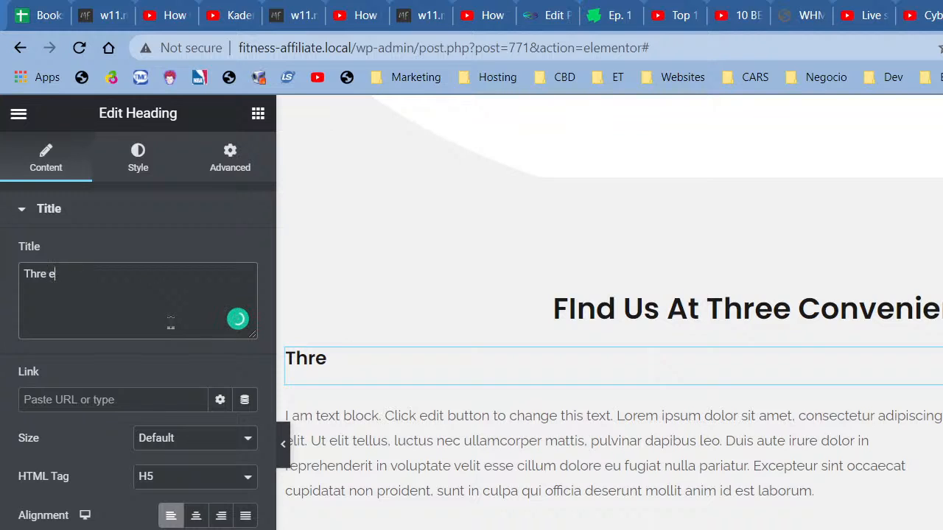
pyautogui.write('e OCnv')
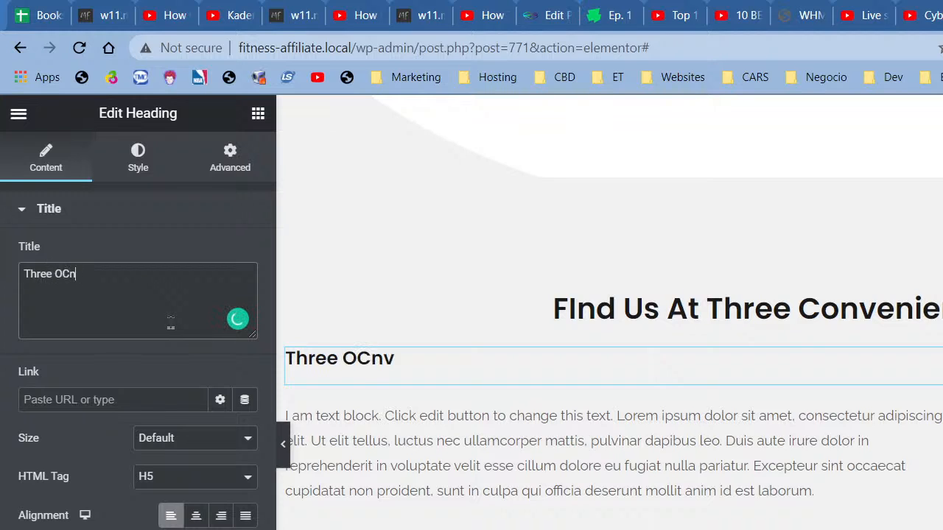
pyautogui.press('BackSpace')
pyautogui.press('BackSpace')
pyautogui.press('BackSpace')
pyautogui.press('BackSpace')
pyautogui.write('co')
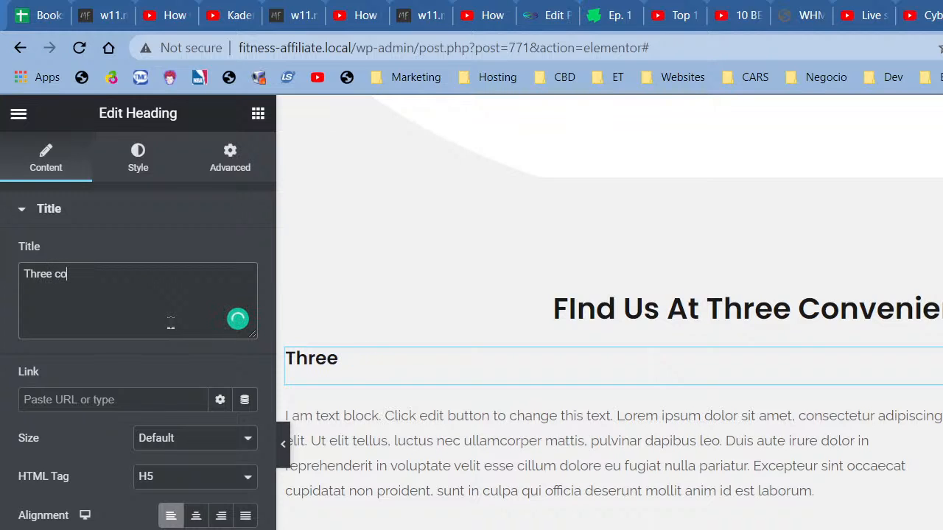
pyautogui.write('vneneitne')
pyautogui.press('BackSpace')
pyautogui.press('BackSpace')
pyautogui.press('BackSpace')
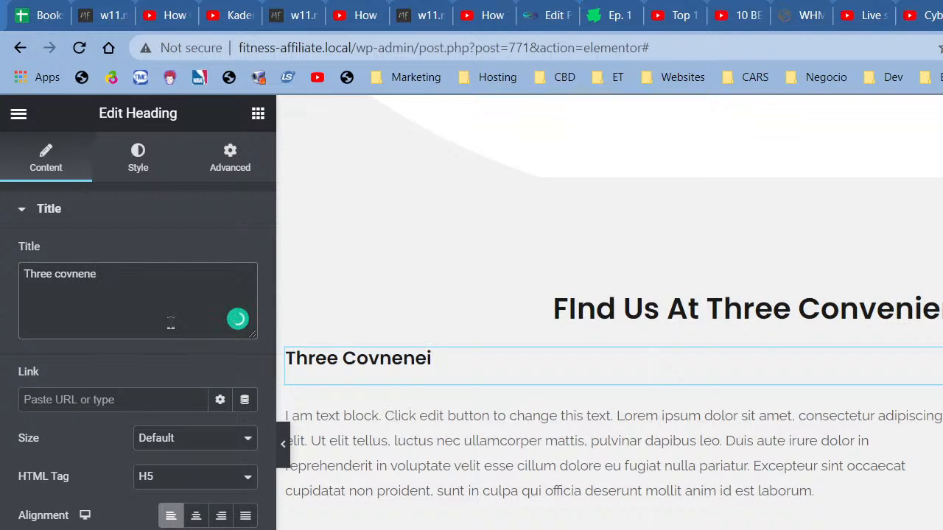
pyautogui.write('ient loc')
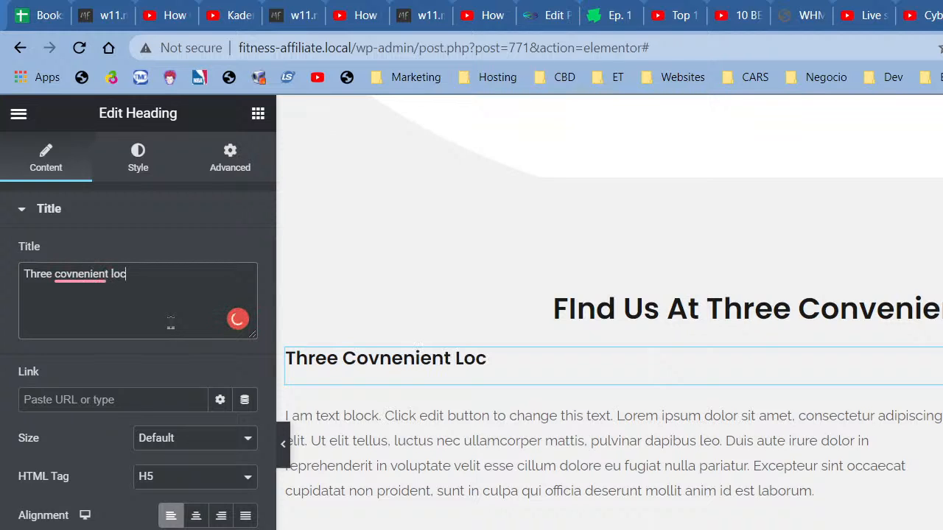
pyautogui.write('ations acr')
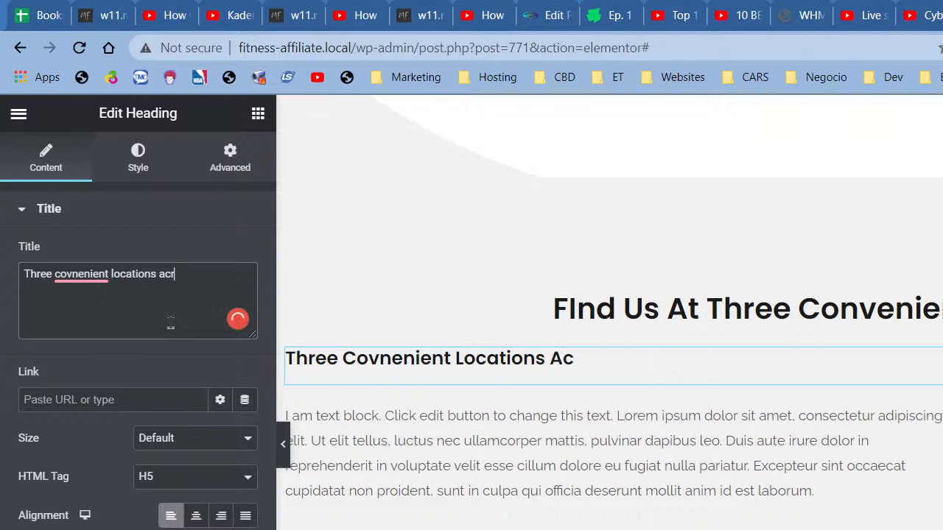
pyautogui.write('oss LA')
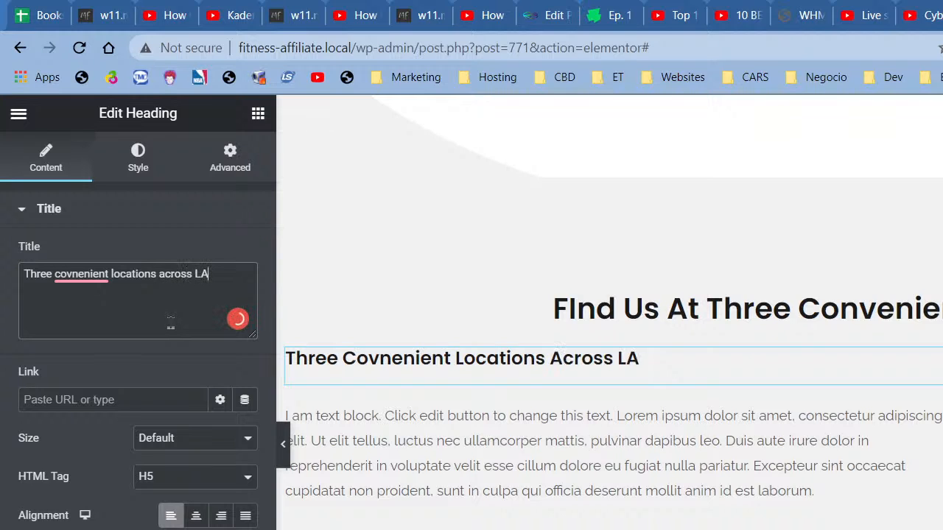
pyautogui.click(196, 515)
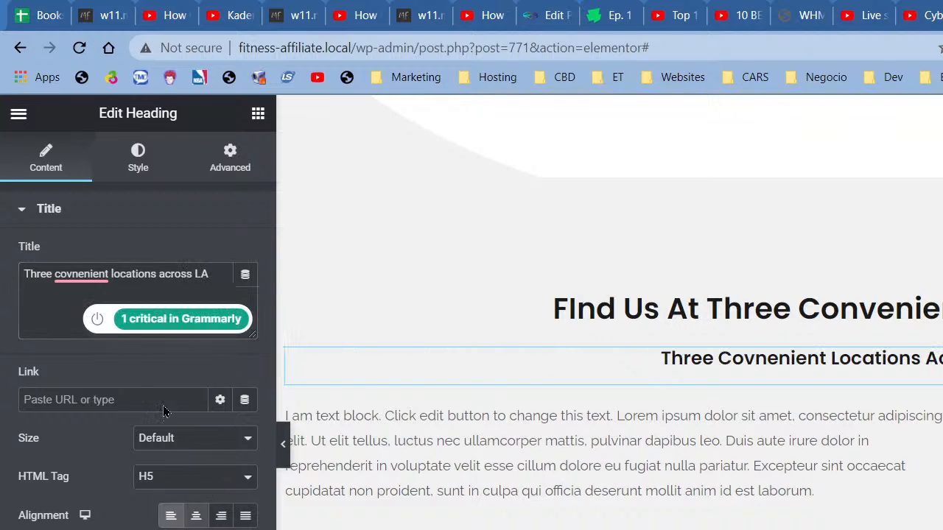
pyautogui.click(103, 317)
pyautogui.click(96, 306)
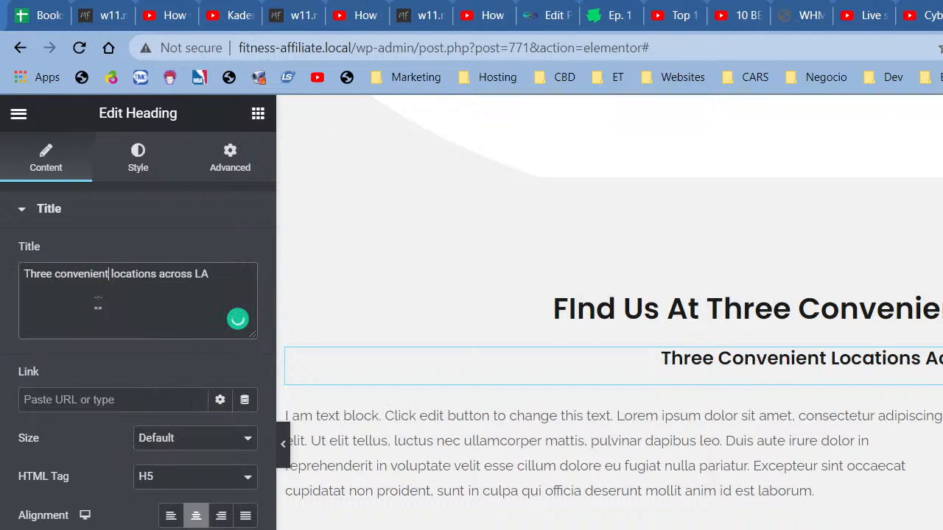
# Step: Delete the placeholder lorem paragraph below the subheading
pyautogui.click(625, 436)
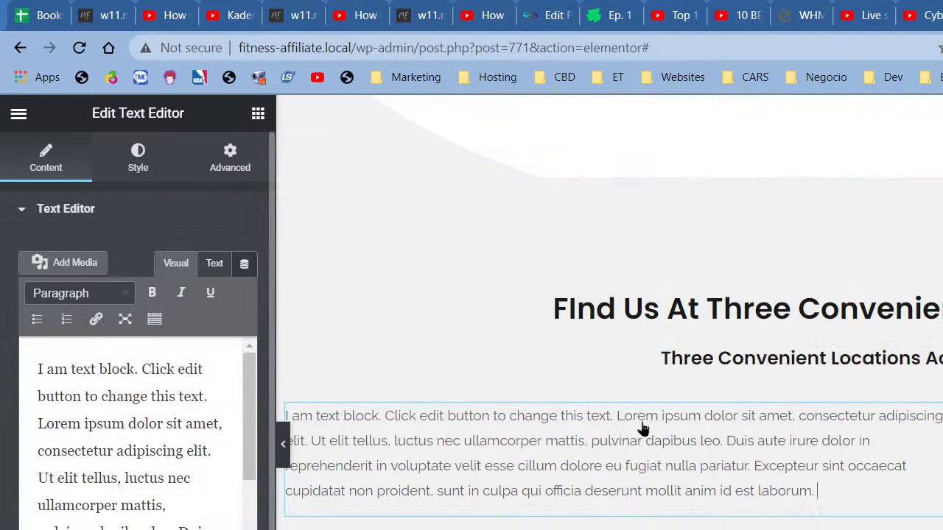
pyautogui.rightClick(671, 425)
pyautogui.click(725, 529)
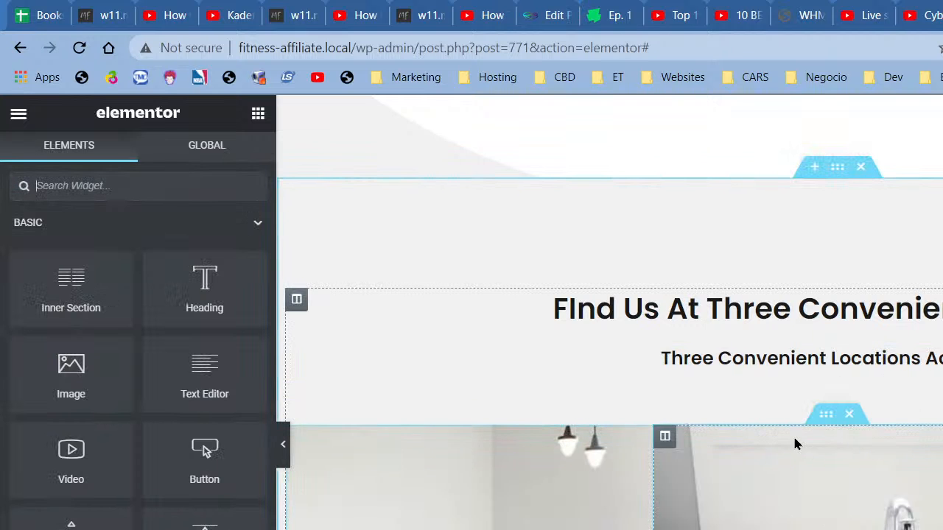
pyautogui.scroll(-2, 433, 358)
# Step: Open the first column's office photo in the media picker and search free Pixabay images for 'gym'
pyautogui.click(443, 408)
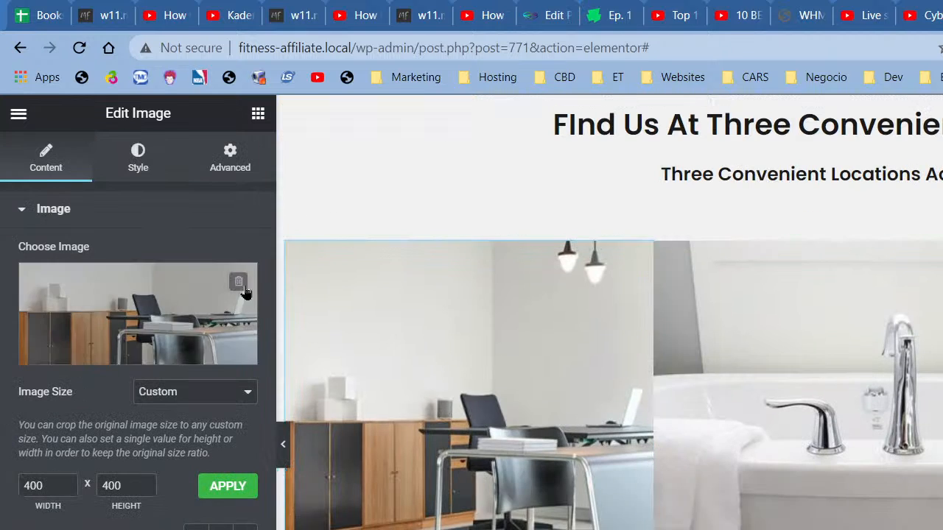
pyautogui.click(185, 291)
pyautogui.click(405, 222)
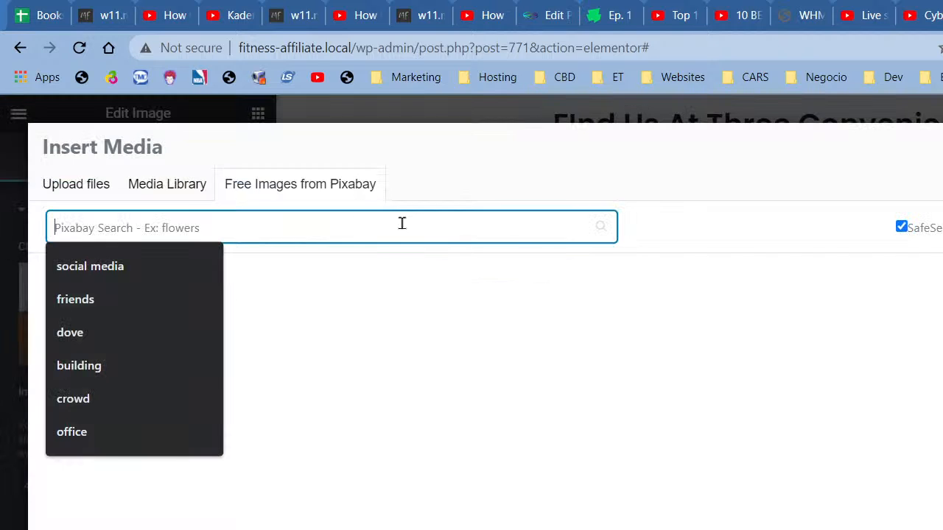
pyautogui.write('offic')
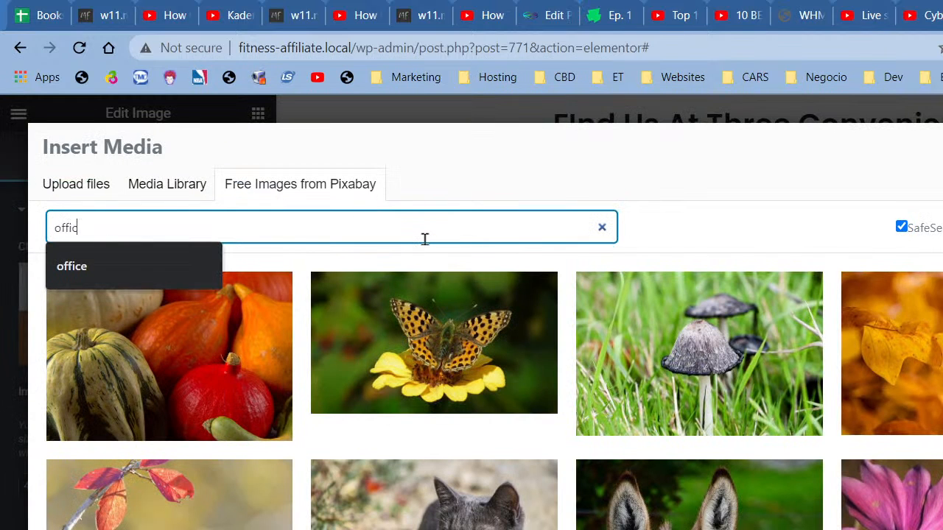
pyautogui.press('BackSpace')
pyautogui.press('BackSpace')
pyautogui.press('BackSpace')
pyautogui.press('BackSpace')
pyautogui.write('gym')
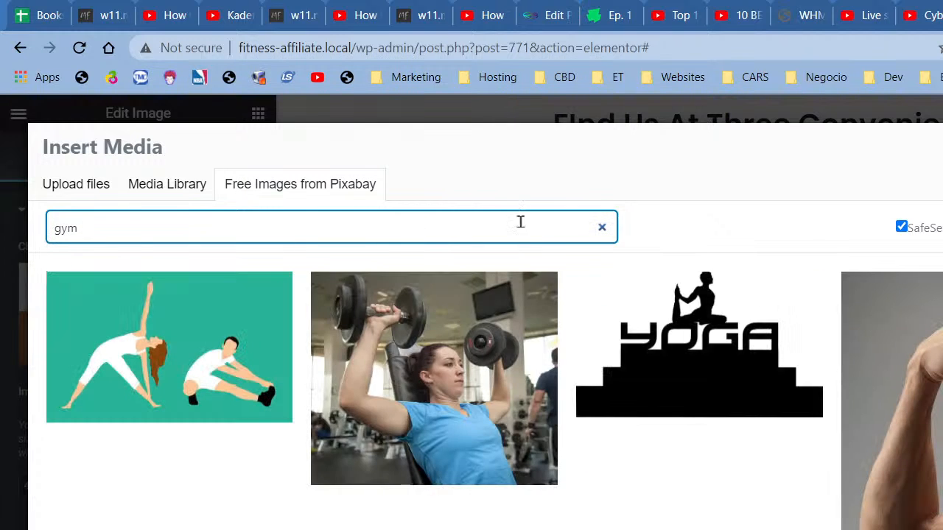
# Step: Insert the Pixabay photo of a woman pressing dumbbells on a bench
pyautogui.scroll(-3, 759, 403)
pyautogui.scroll(-5, 759, 404)
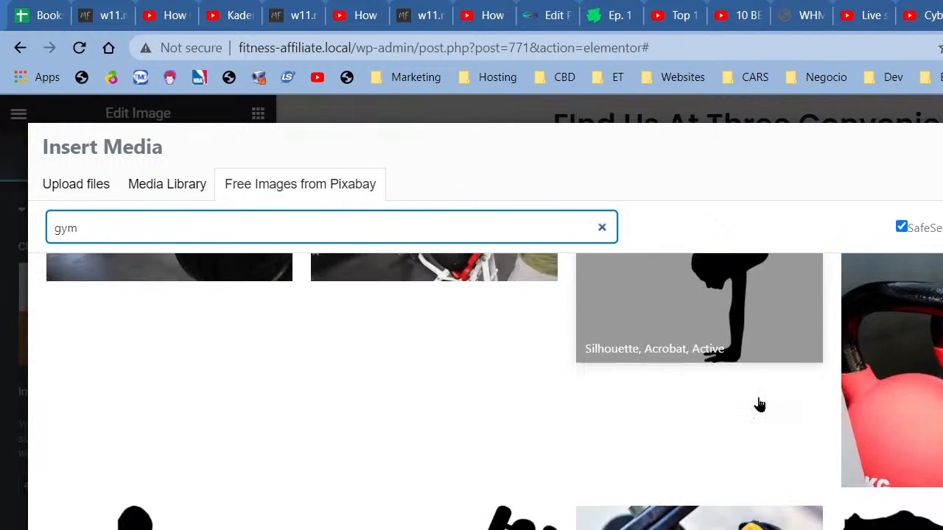
pyautogui.scroll(-5, 759, 403)
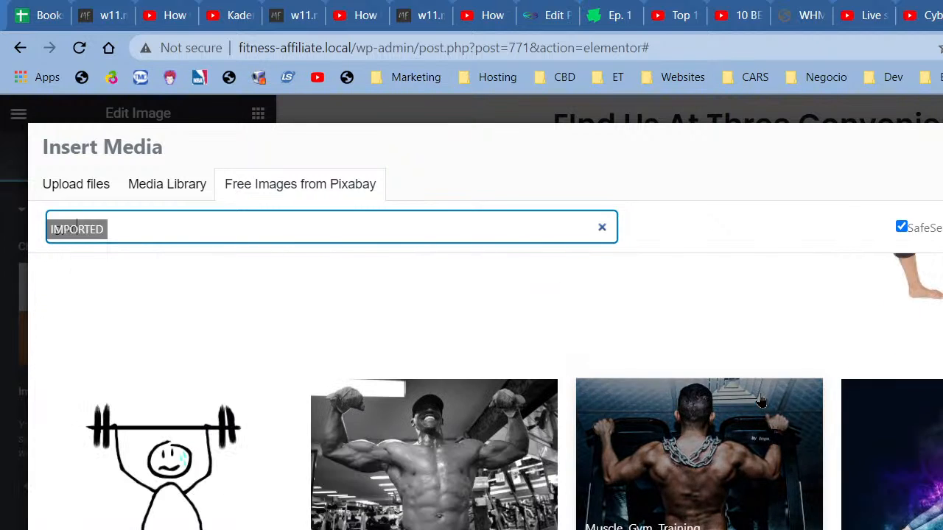
pyautogui.scroll(-4, 760, 395)
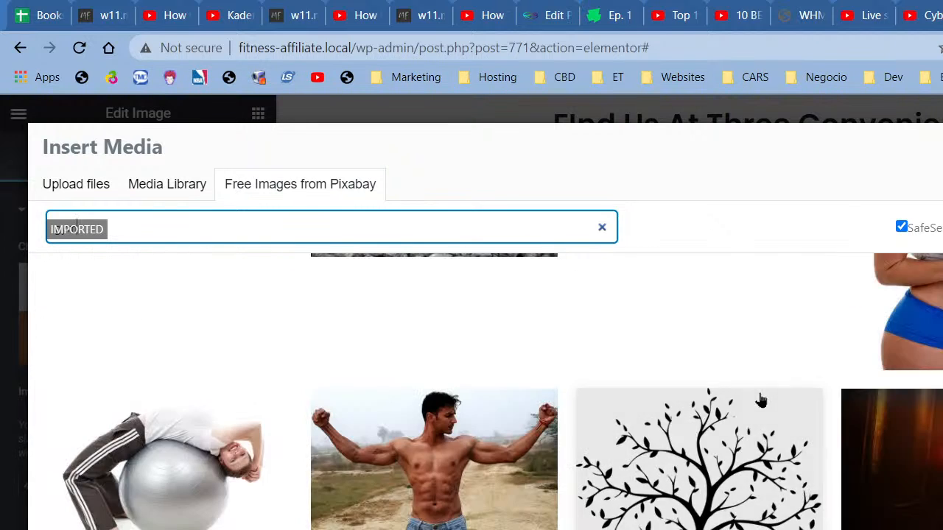
pyautogui.scroll(10, 761, 395)
pyautogui.scroll(10, 762, 399)
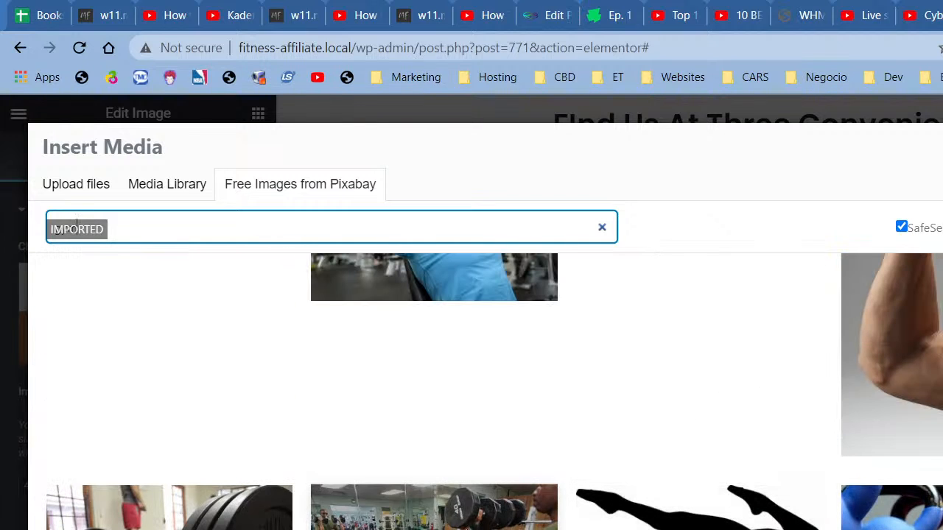
pyautogui.click(509, 502)
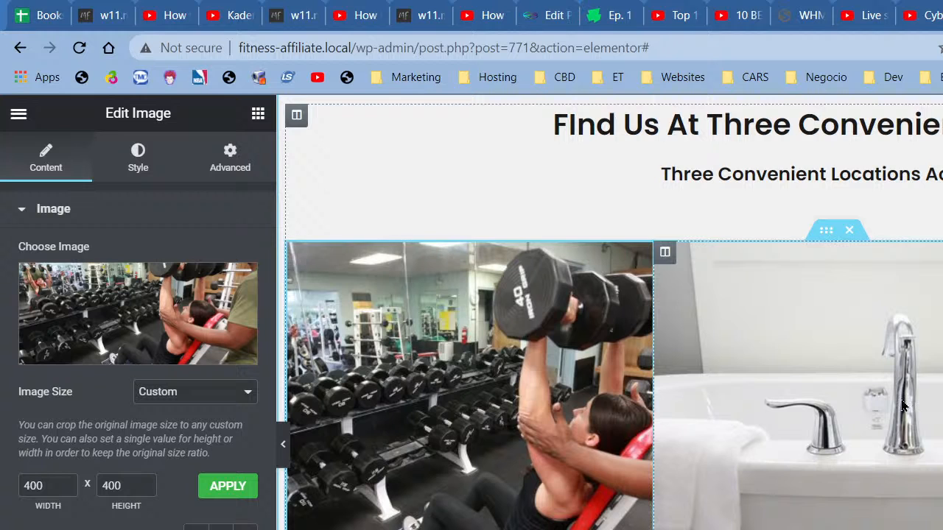
pyautogui.click(831, 409)
# Step: Replace the middle column's bathtub image with the Pixabay gym-class photo from a 'gym' search
pyautogui.click(137, 313)
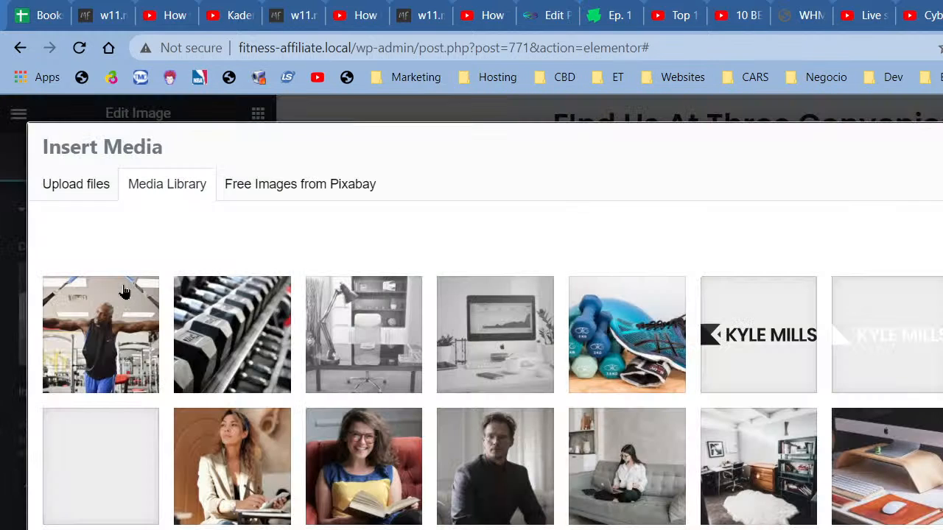
pyautogui.click(321, 193)
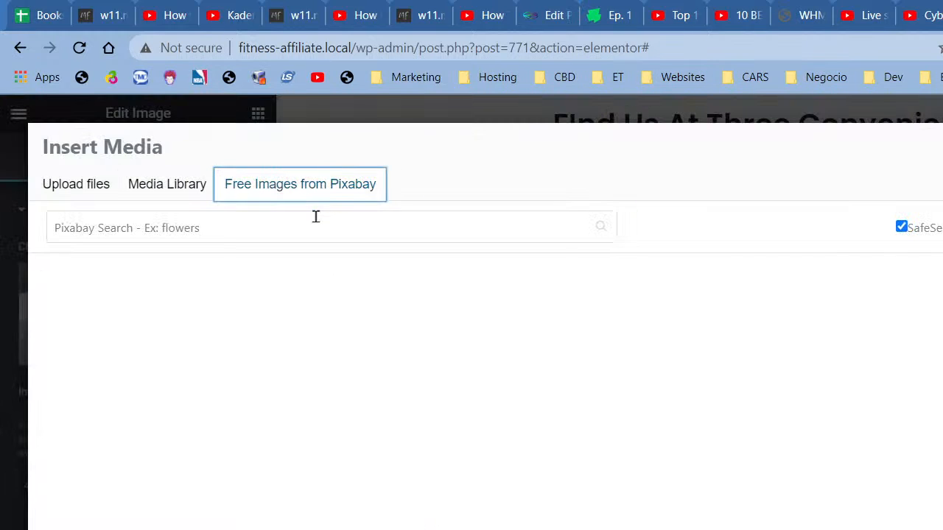
pyautogui.write('gym')
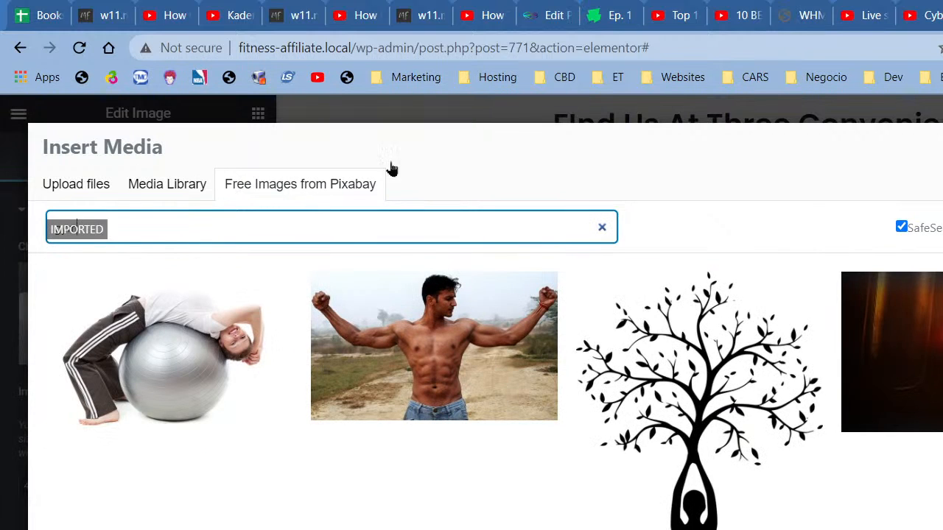
pyautogui.scroll(-3, 493, 390)
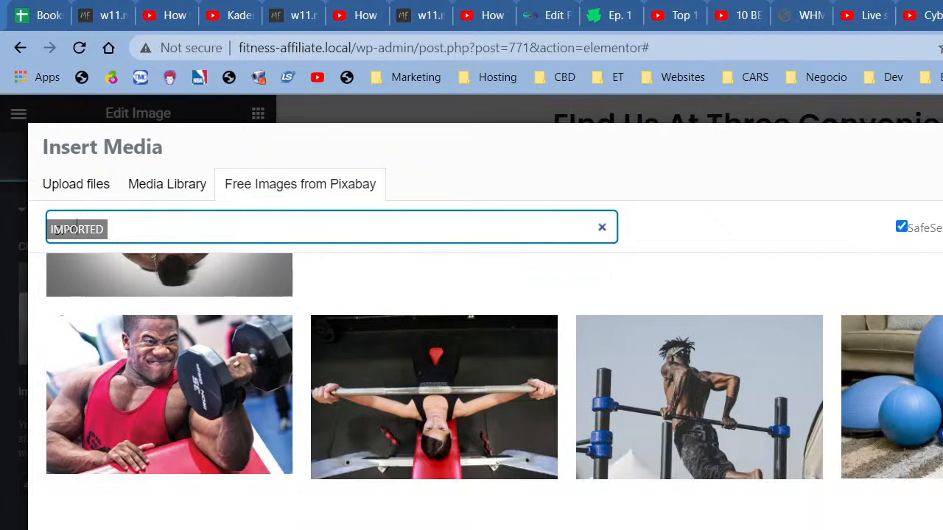
pyautogui.scroll(-1, 493, 390)
pyautogui.scroll(-4, 935, 442)
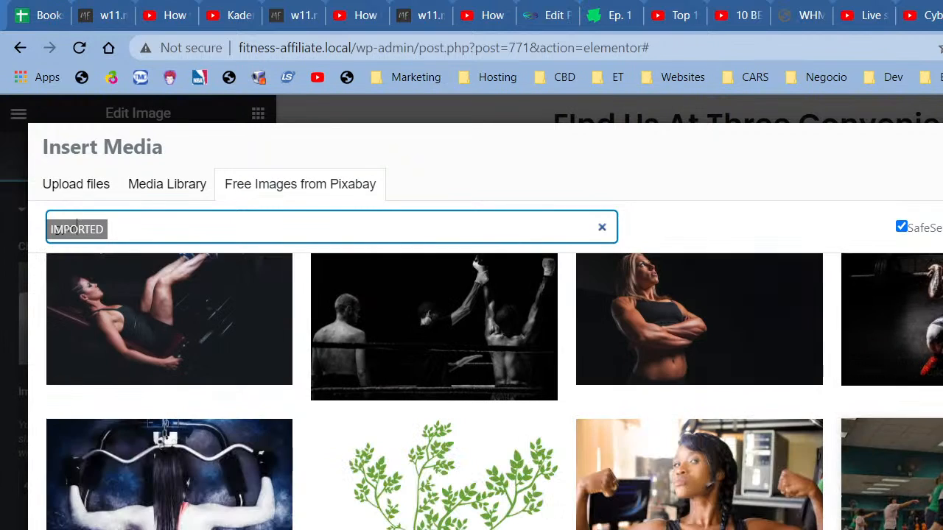
pyautogui.click(936, 449)
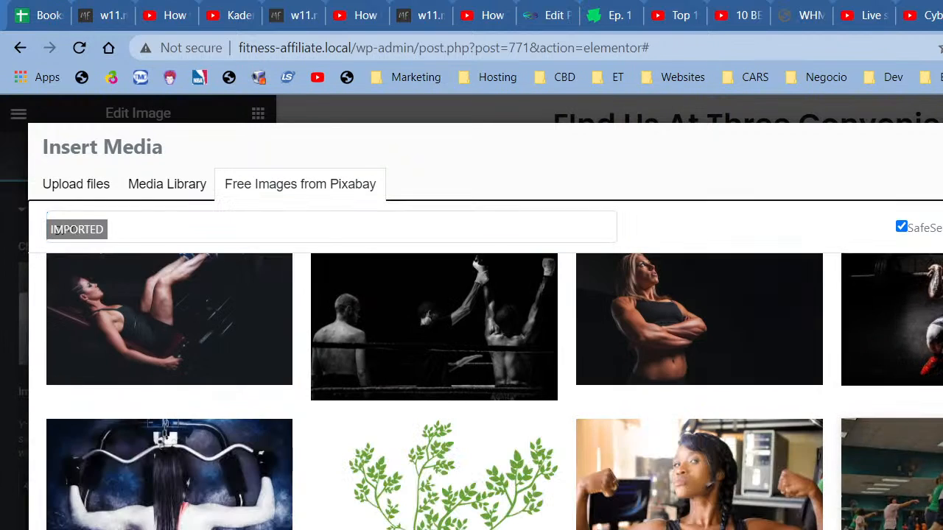
pyautogui.click(930, 473)
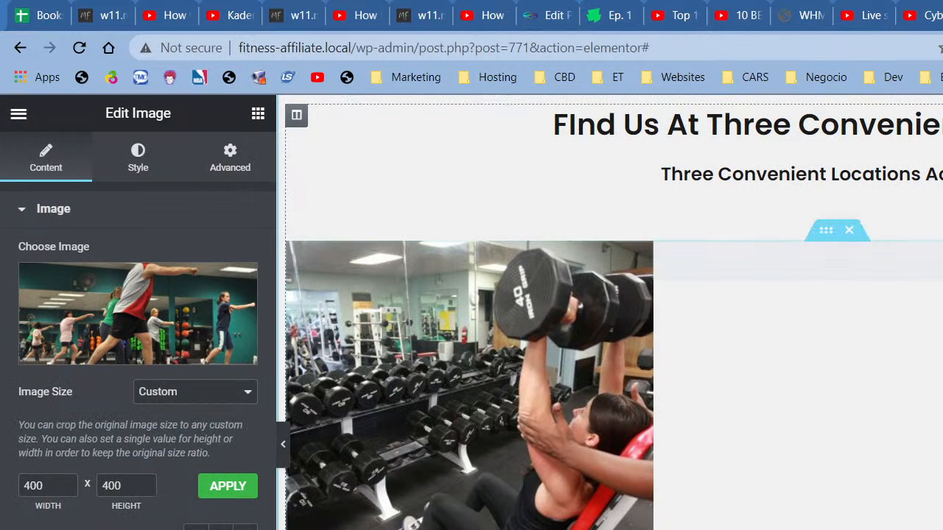
pyautogui.click(942, 361)
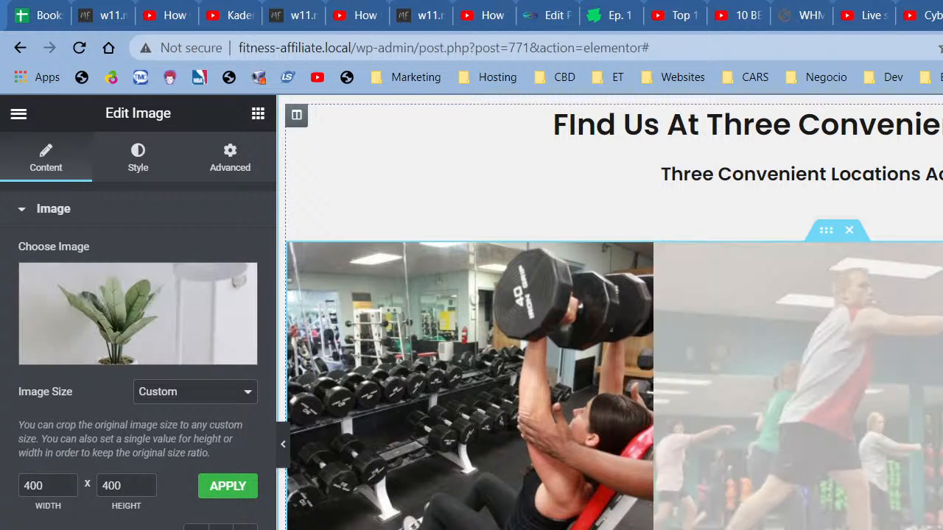
# Step: Open the plant image's media picker and search free Pixabay images for 'gym'
pyautogui.click(172, 287)
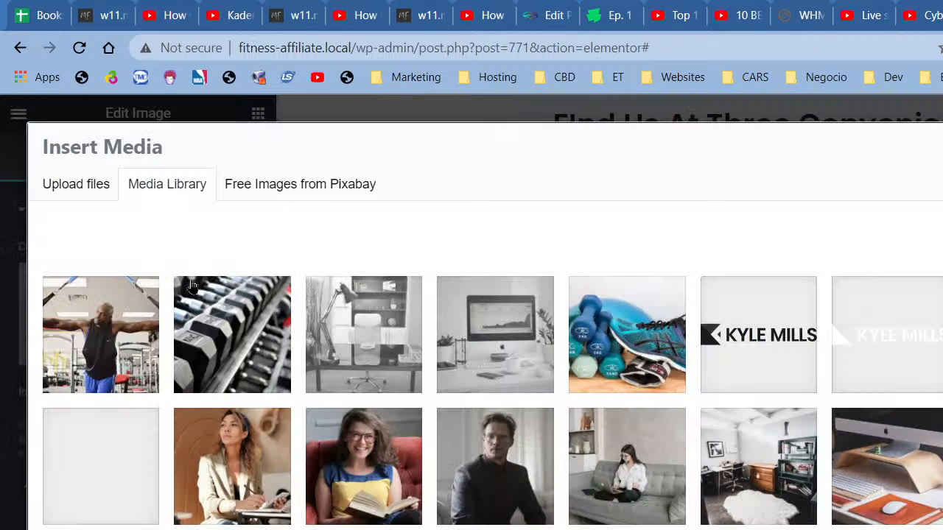
pyautogui.click(296, 195)
pyautogui.click(309, 234)
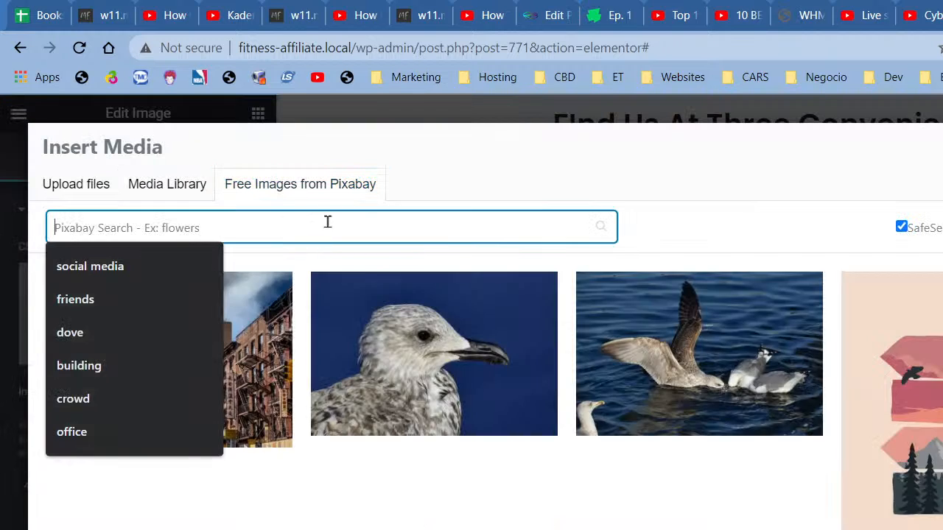
pyautogui.write('gymgym')
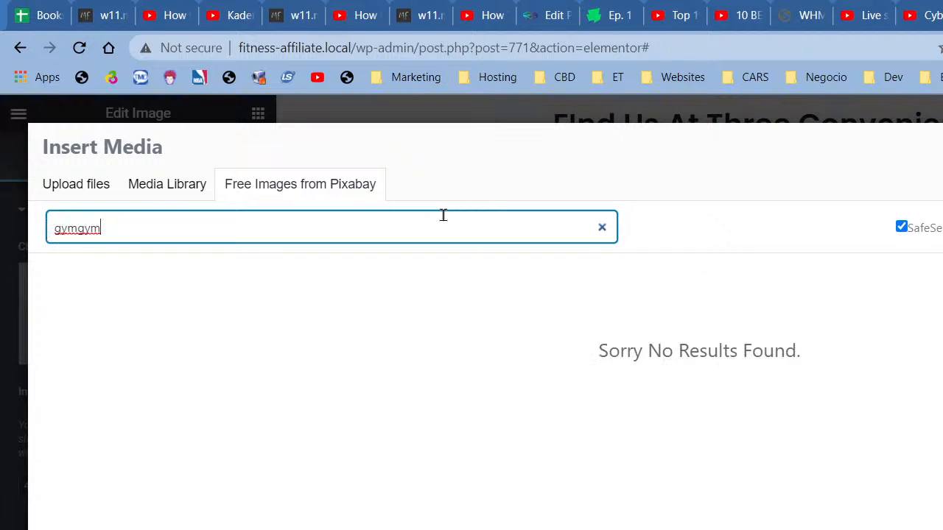
pyautogui.press('BackSpace')
pyautogui.press('BackSpace')
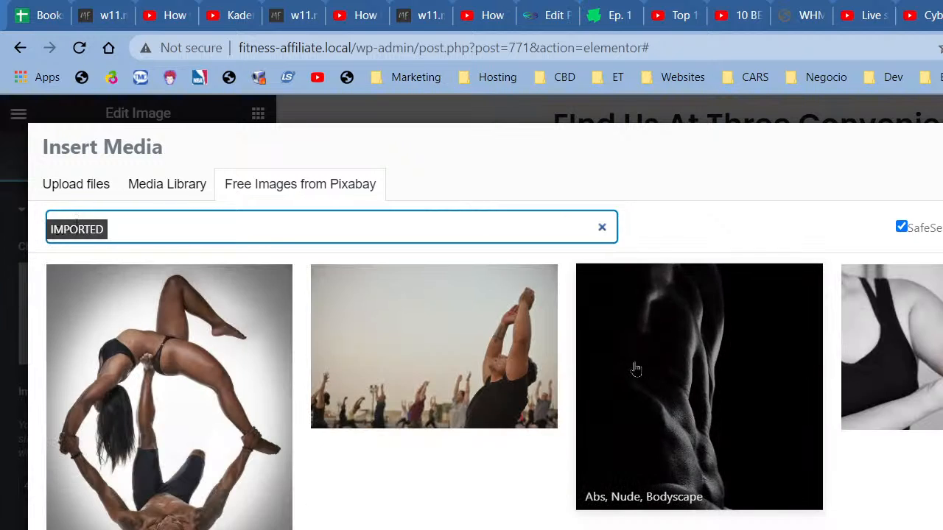
# Step: Insert the Pixabay photo of a group stretching class on a gym floor
pyautogui.scroll(-3, 636, 368)
pyautogui.scroll(-5, 636, 368)
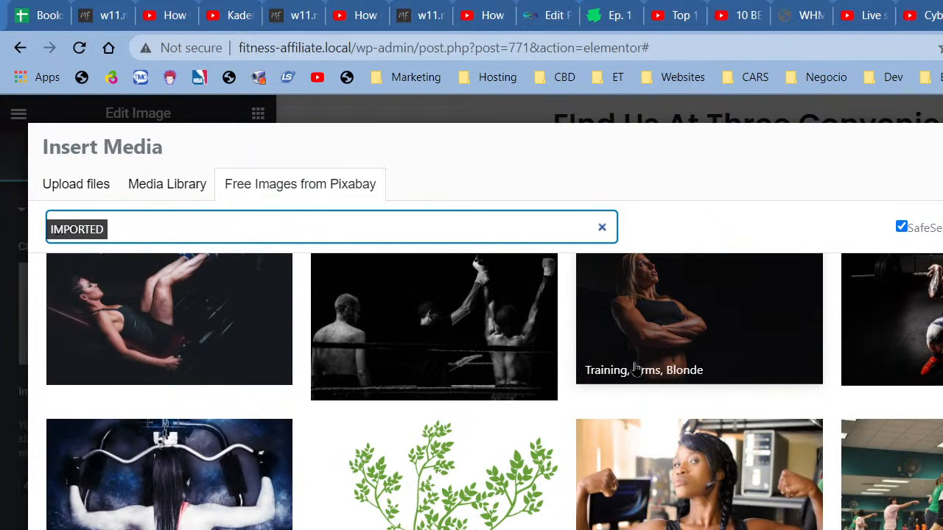
pyautogui.scroll(-5, 635, 369)
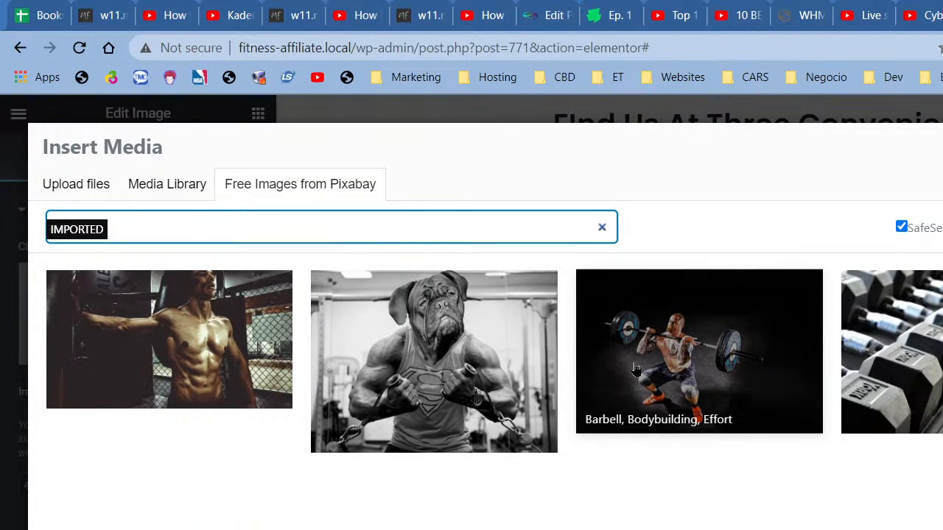
pyautogui.scroll(3, 446, 381)
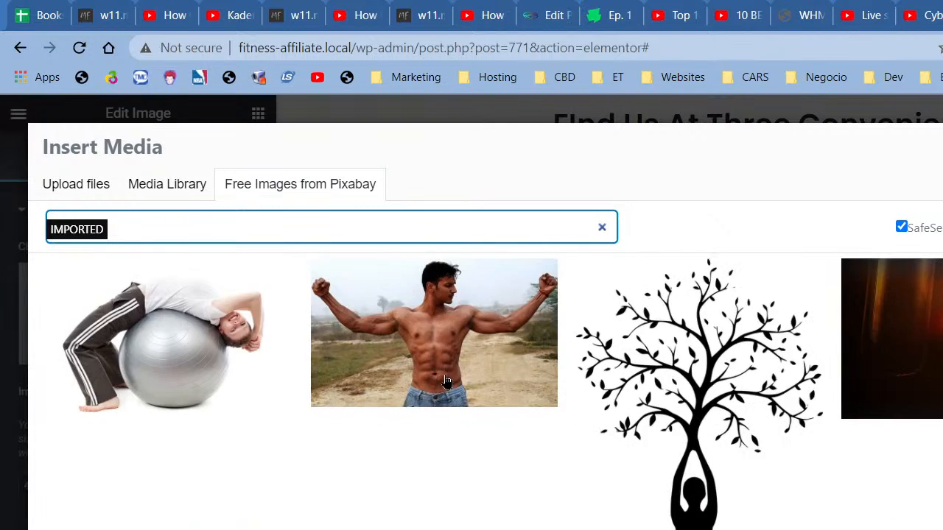
pyautogui.scroll(-5, 447, 381)
pyautogui.scroll(-1, 446, 380)
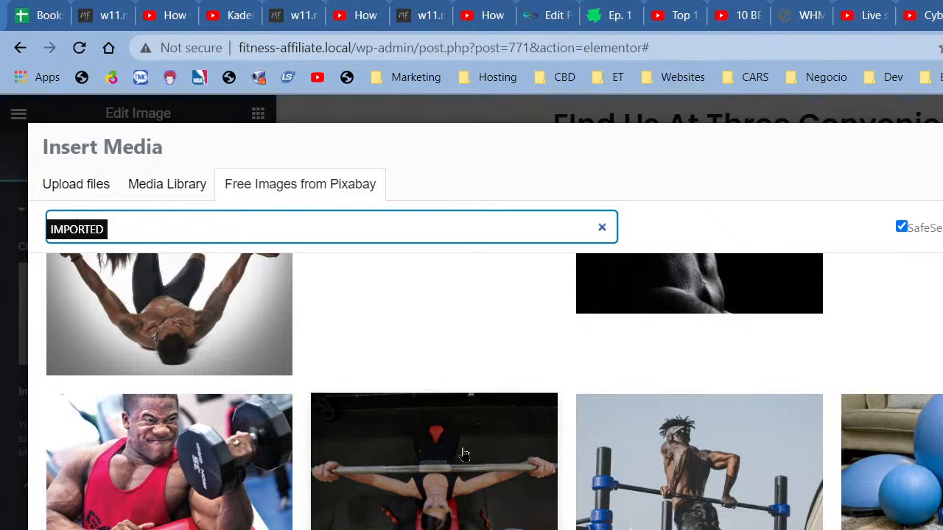
pyautogui.scroll(-6, 466, 450)
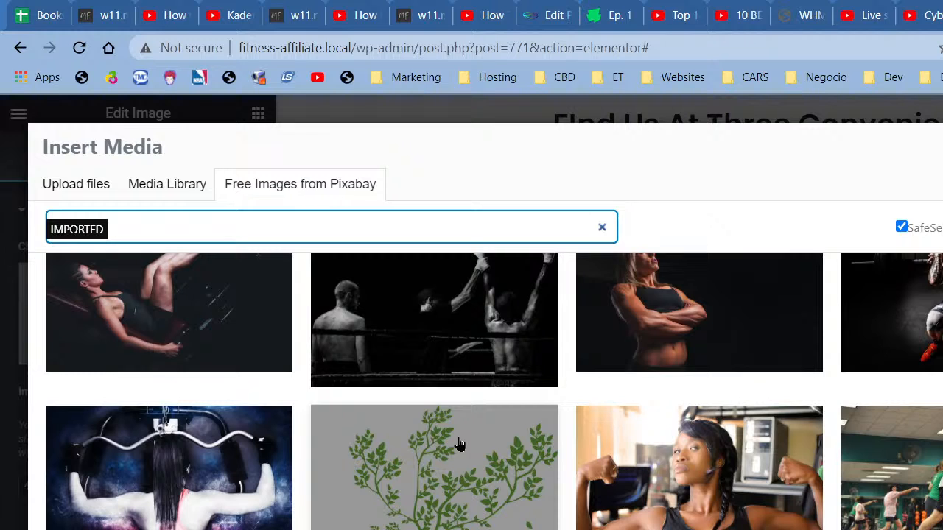
pyautogui.scroll(-5, 458, 443)
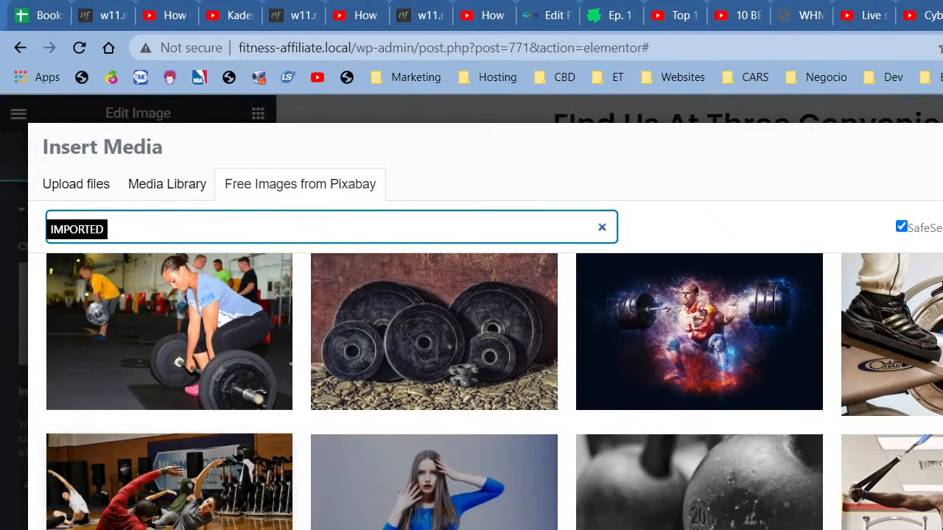
pyautogui.click(196, 478)
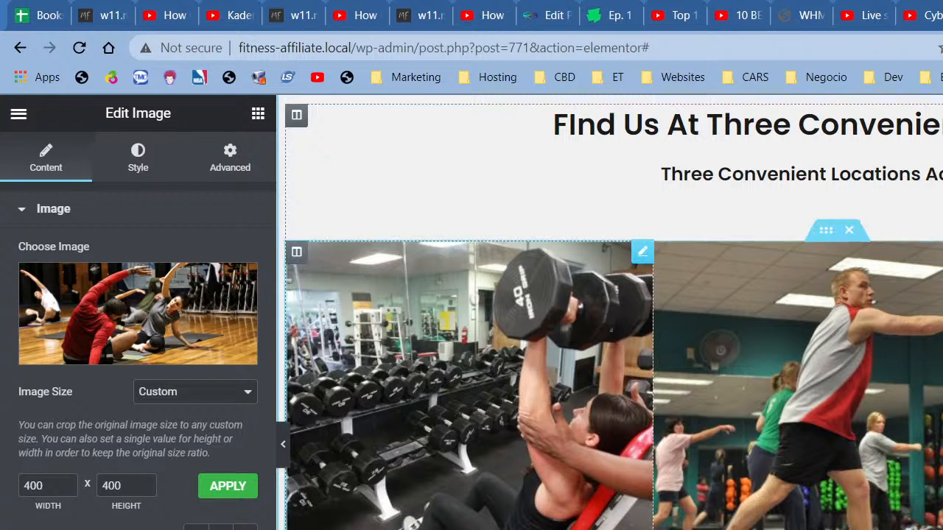
# Step: Preview the page with the editor panel hidden, then bring the panel back
pyautogui.click(286, 458)
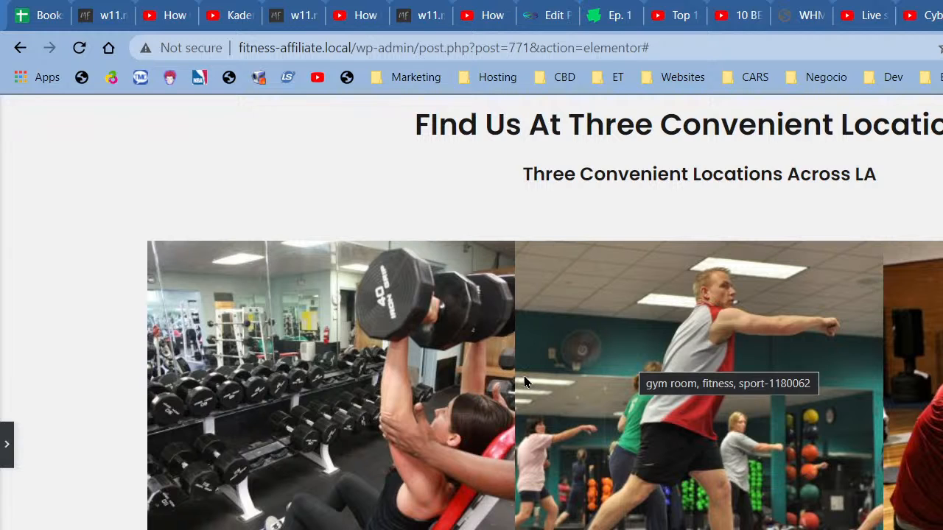
pyautogui.click(7, 444)
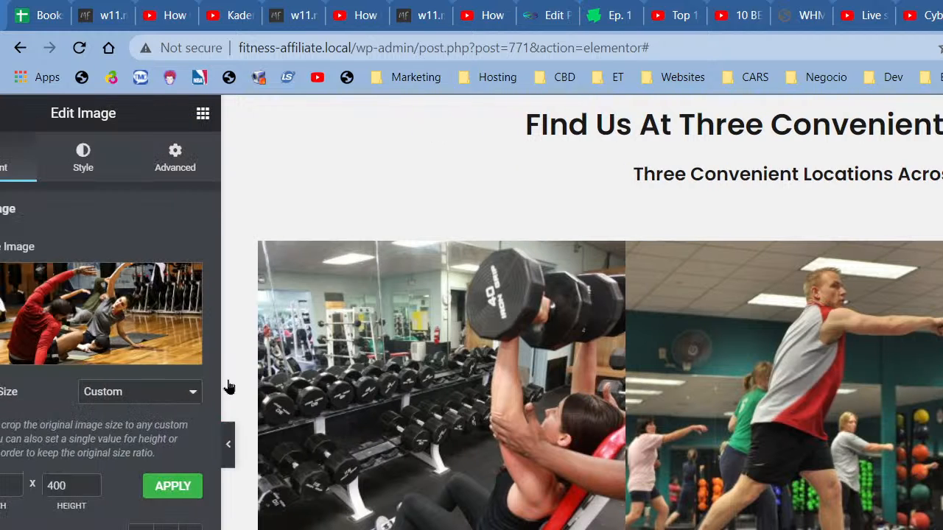
pyautogui.rightClick(296, 254)
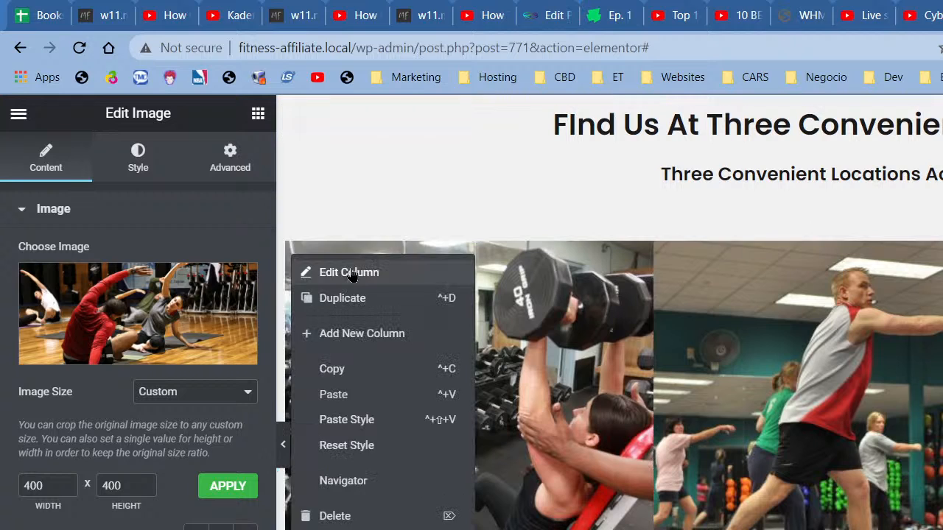
# Step: Unlink the first column's margins and set its right and left margins to 5 px
pyautogui.click(348, 272)
pyautogui.click(230, 158)
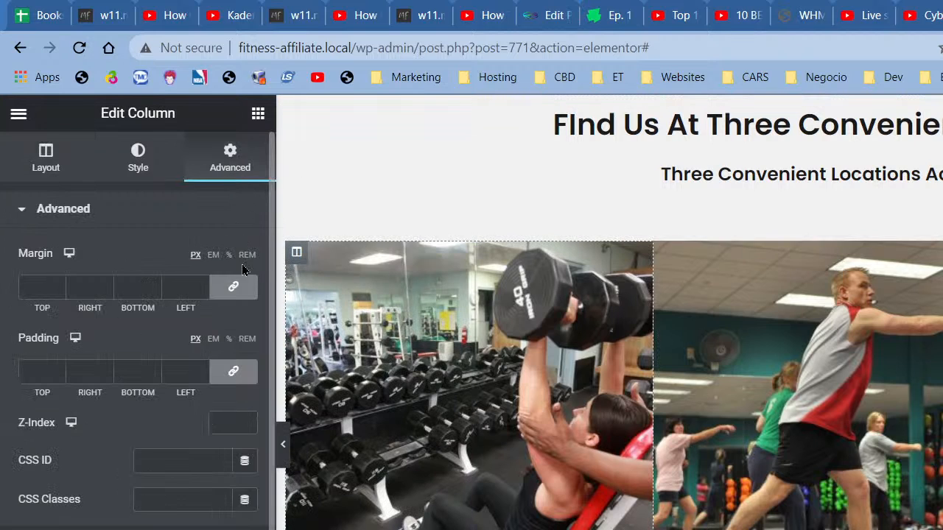
pyautogui.click(237, 287)
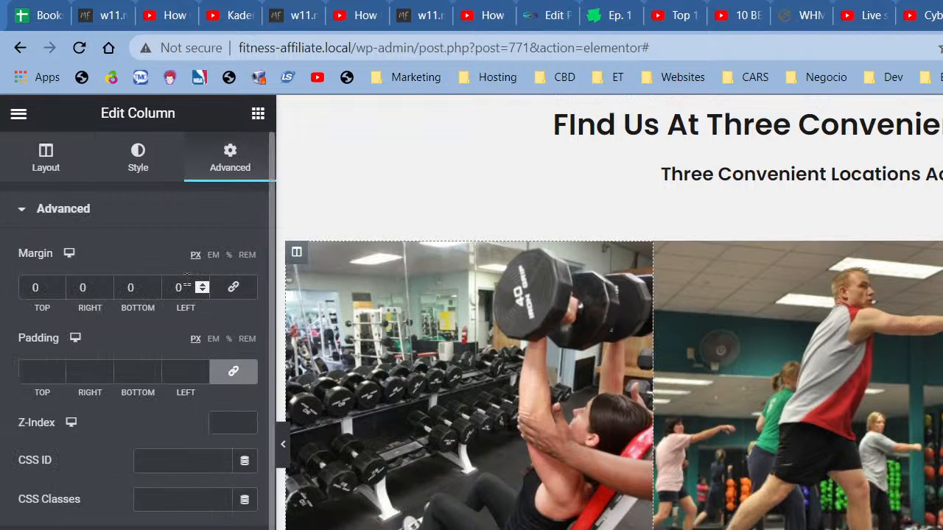
pyautogui.moveTo(94, 289); pyautogui.dragTo(77, 287)
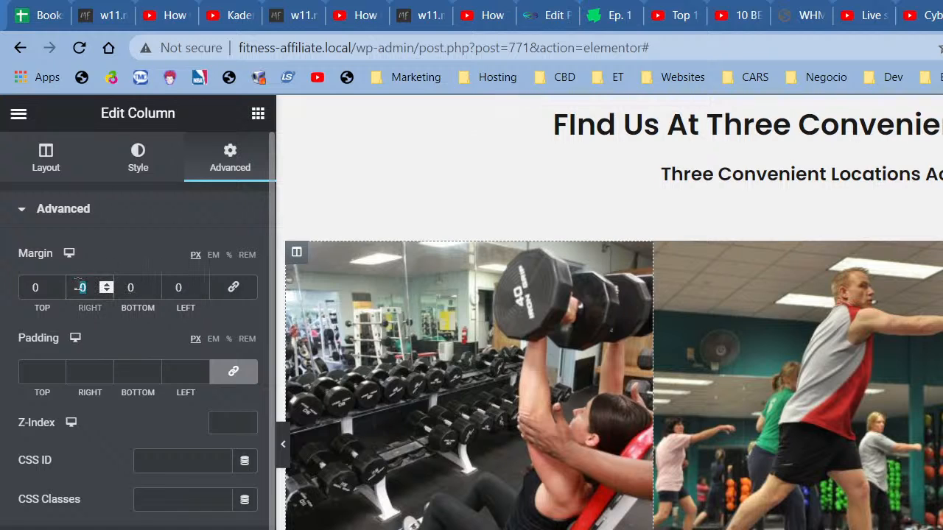
pyautogui.write('5')
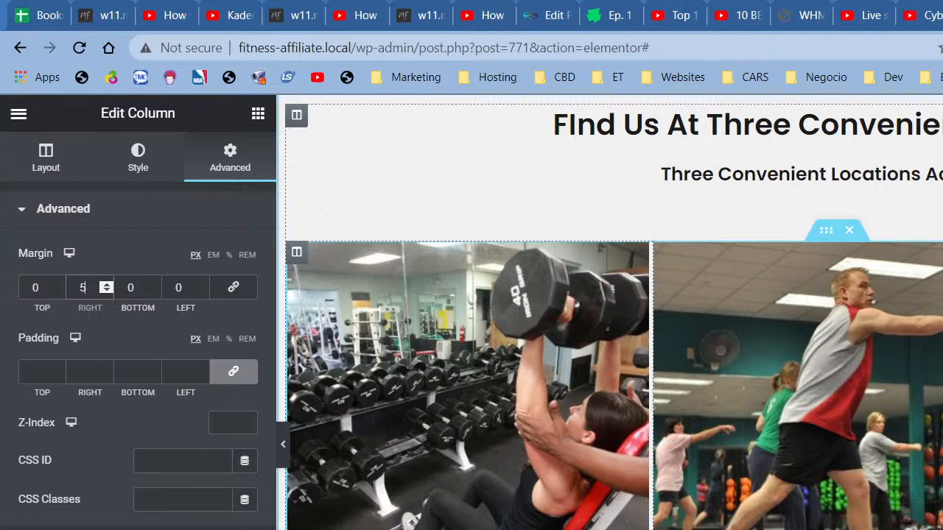
pyautogui.click(297, 252)
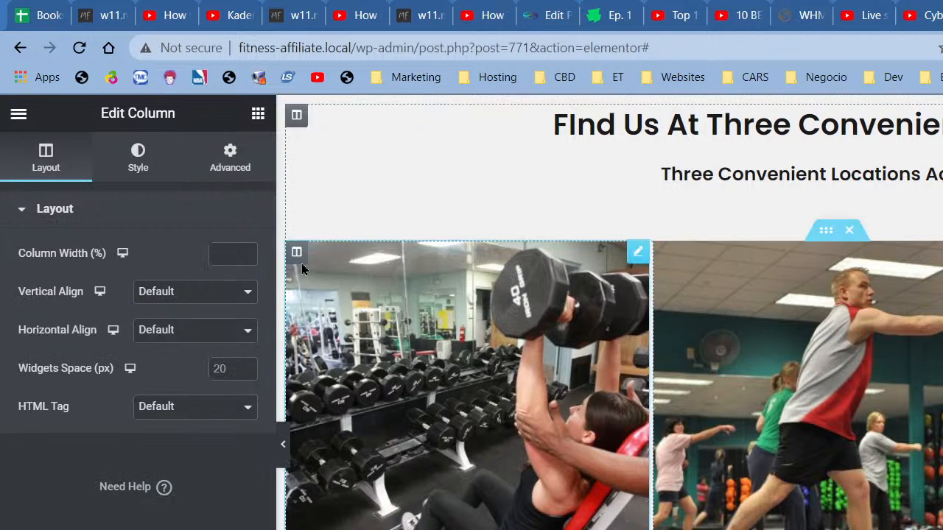
pyautogui.click(228, 170)
pyautogui.click(232, 287)
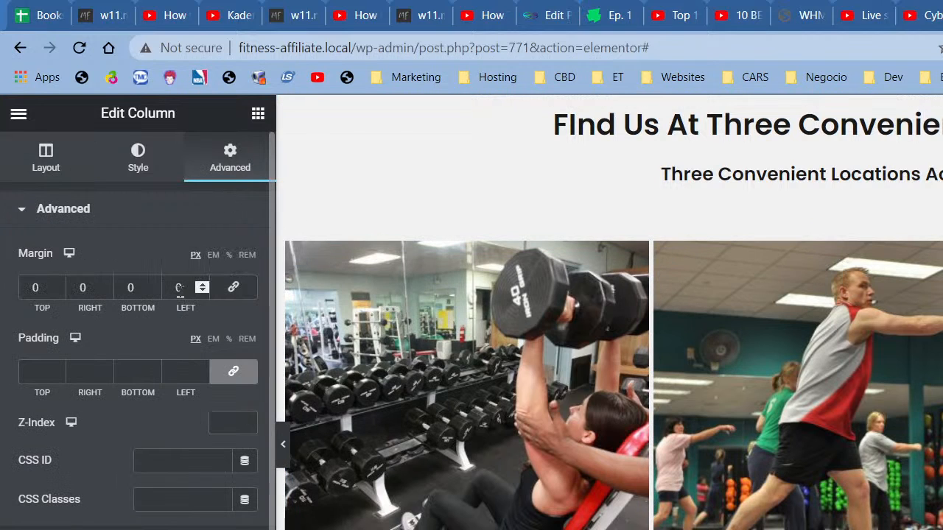
pyautogui.doubleClick(178, 287)
pyautogui.write('5')
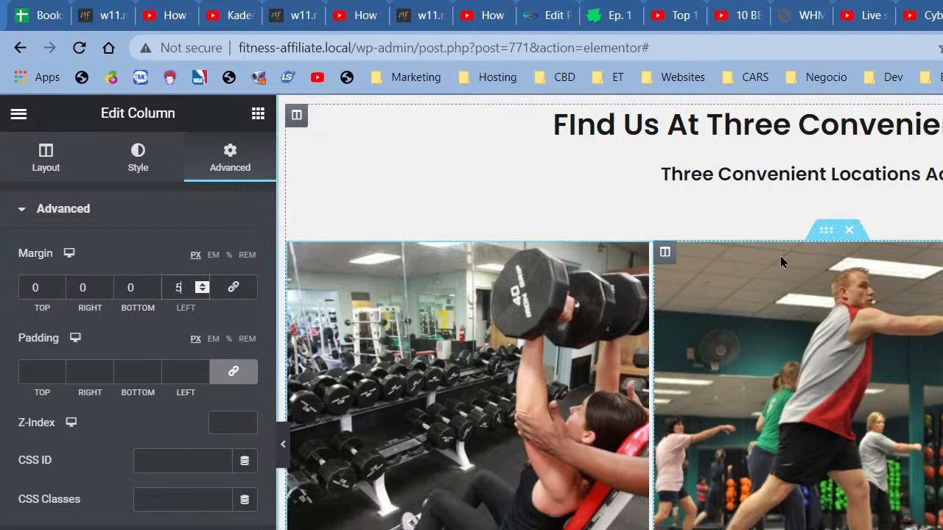
# Step: Set the right column's left and right margins to 5 px
pyautogui.rightClick(655, 257)
pyautogui.click(689, 269)
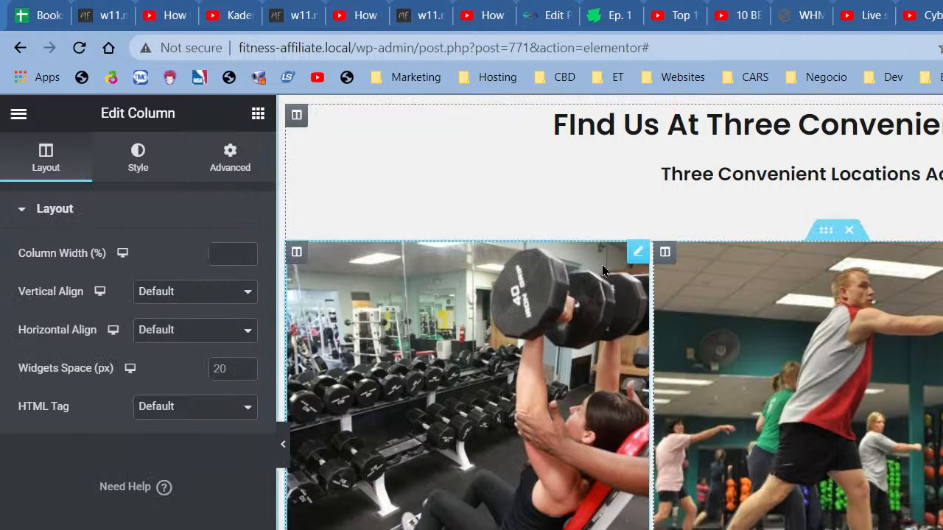
pyautogui.click(236, 174)
pyautogui.click(232, 287)
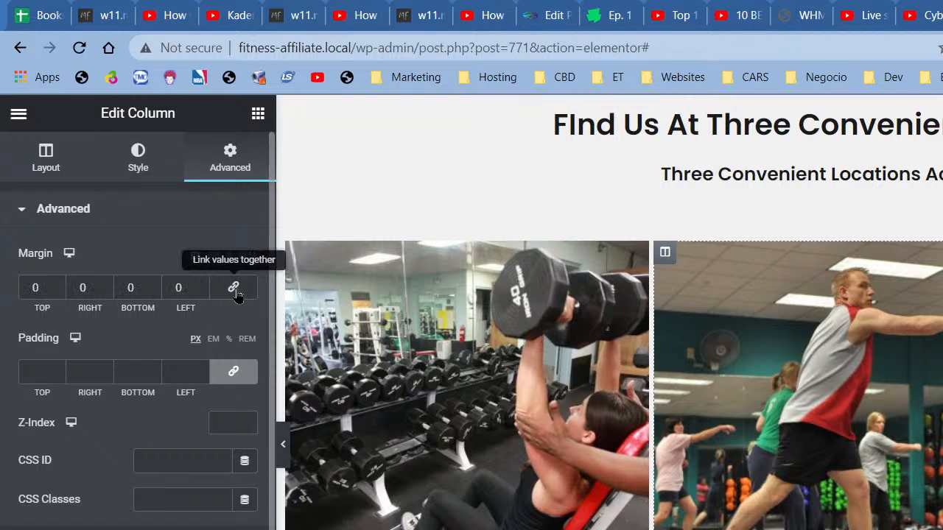
pyautogui.doubleClick(178, 287)
pyautogui.write('5')
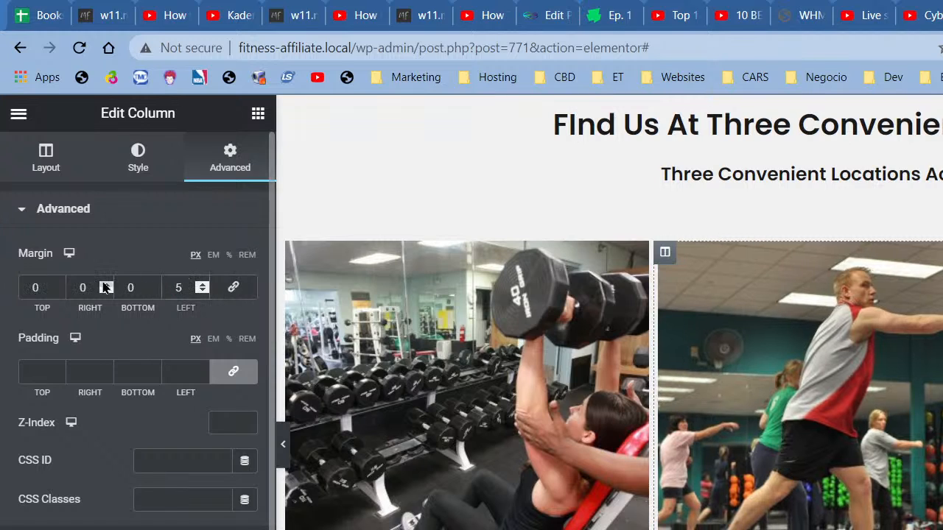
pyautogui.doubleClick(82, 288)
pyautogui.write('5')
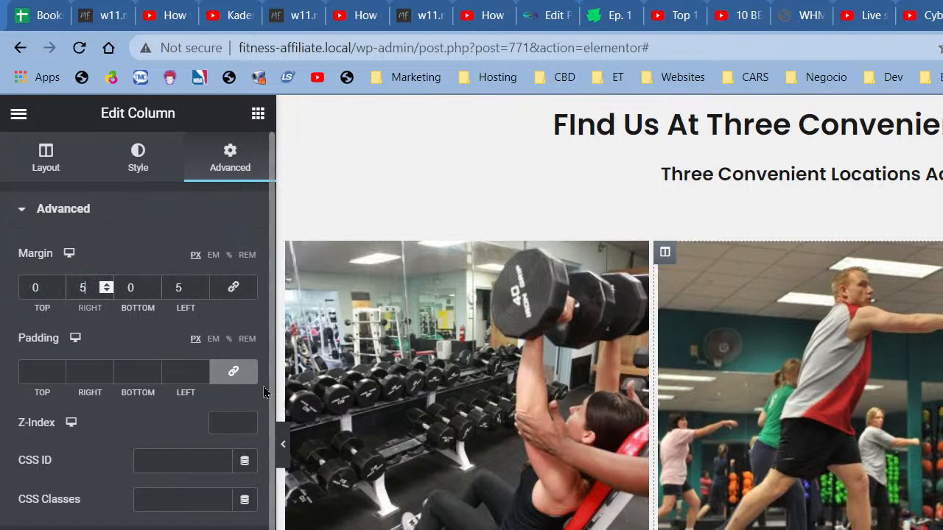
# Step: Preview the gaps, then reset the column's left and right margins to 0
pyautogui.click(280, 442)
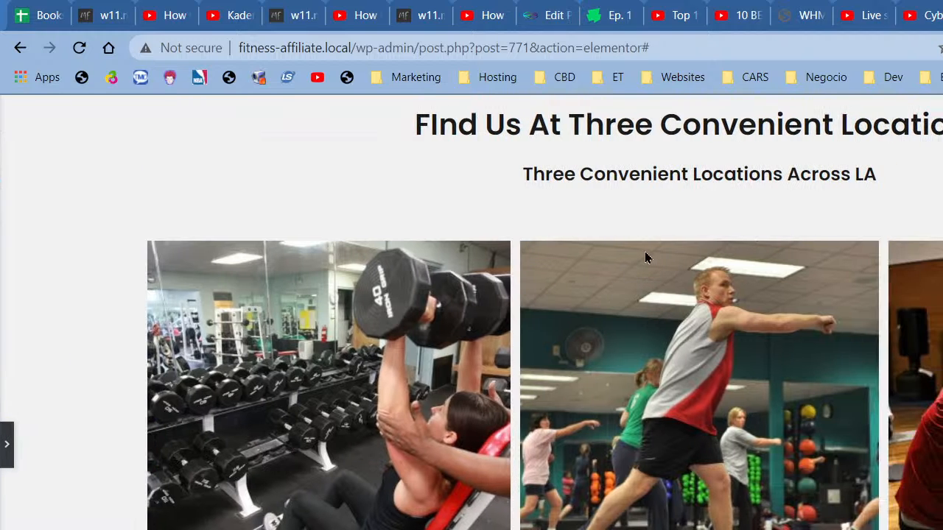
pyautogui.click(6, 445)
pyautogui.doubleClick(166, 288)
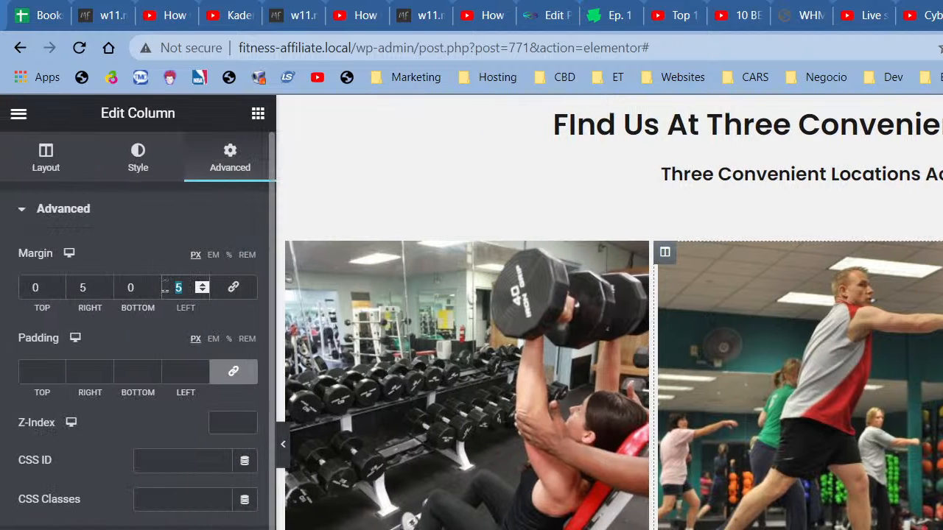
pyautogui.write('0')
pyautogui.doubleClick(83, 287)
pyautogui.write('0')
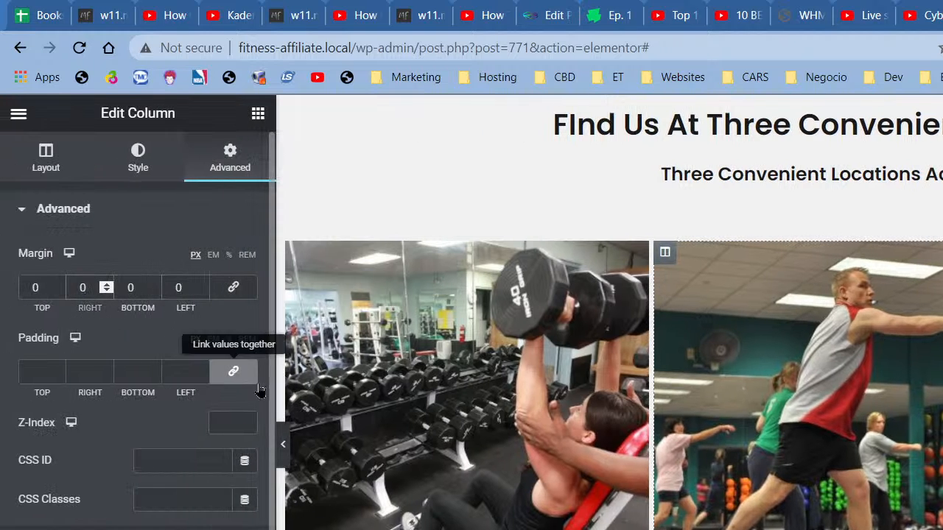
# Step: Preview again, then link the margins and set all four sides to 2 px
pyautogui.click(289, 444)
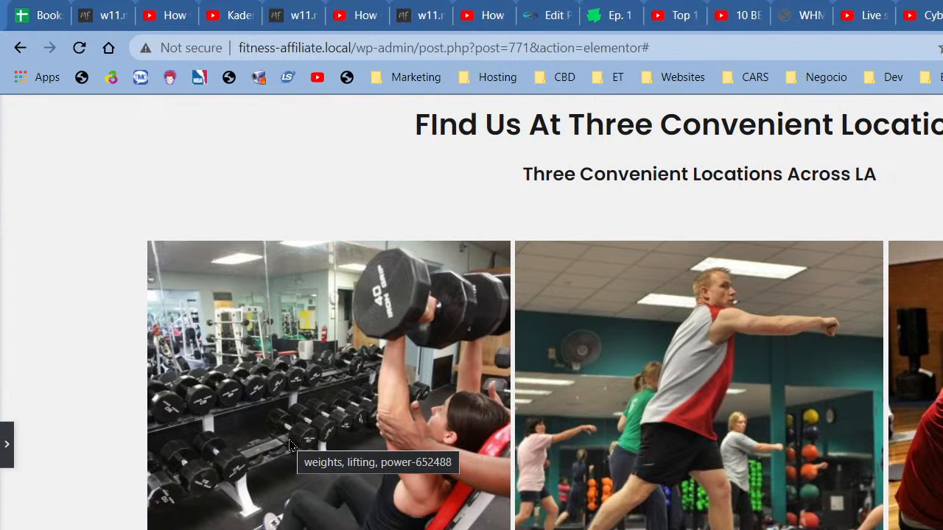
pyautogui.click(9, 434)
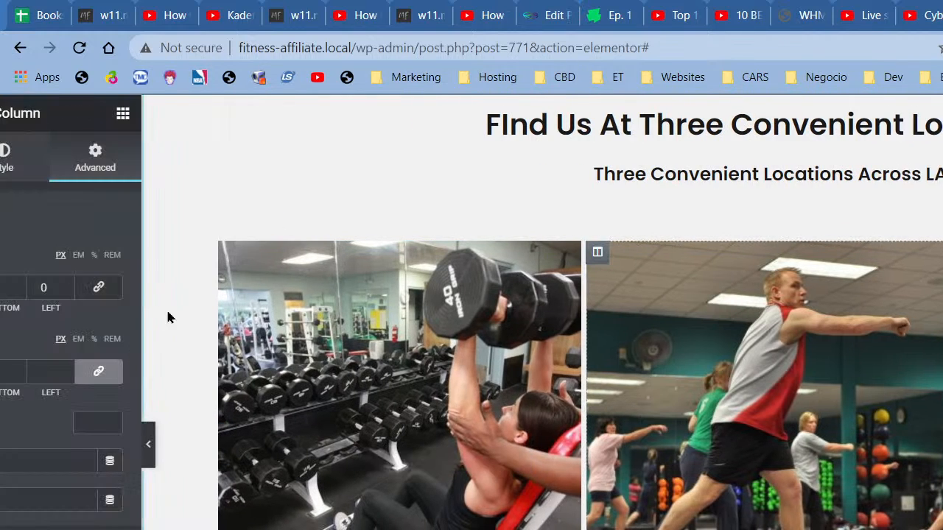
pyautogui.doubleClick(166, 292)
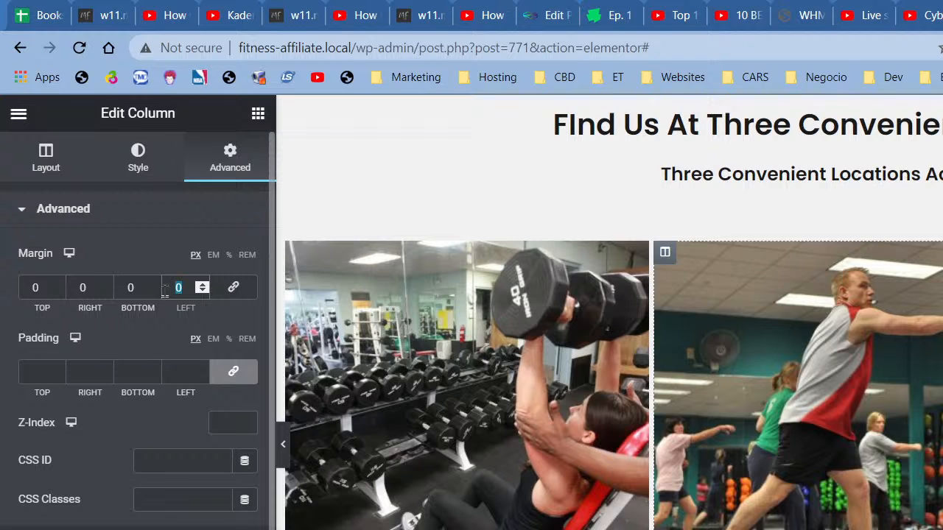
pyautogui.click(233, 287)
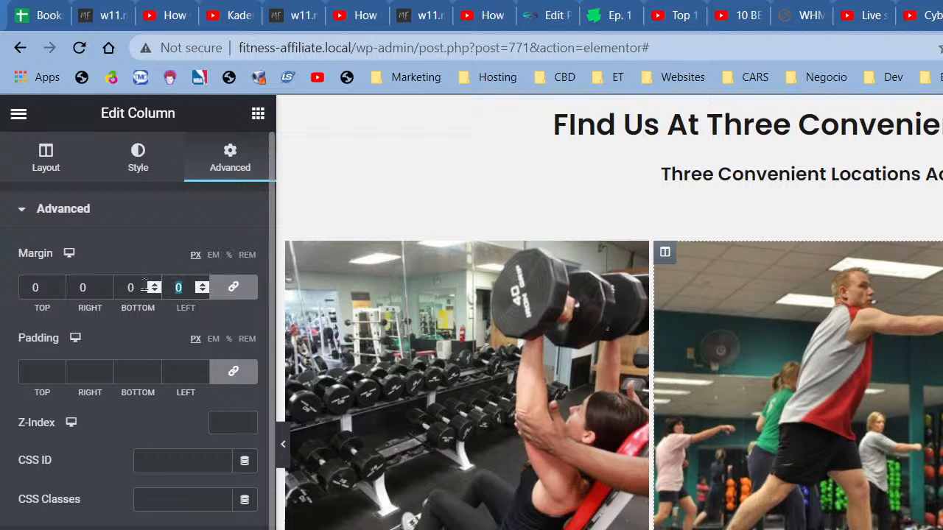
pyautogui.write('2')
# Step: Copy the right column's settings and paste its style onto the left column
pyautogui.rightClick(664, 253)
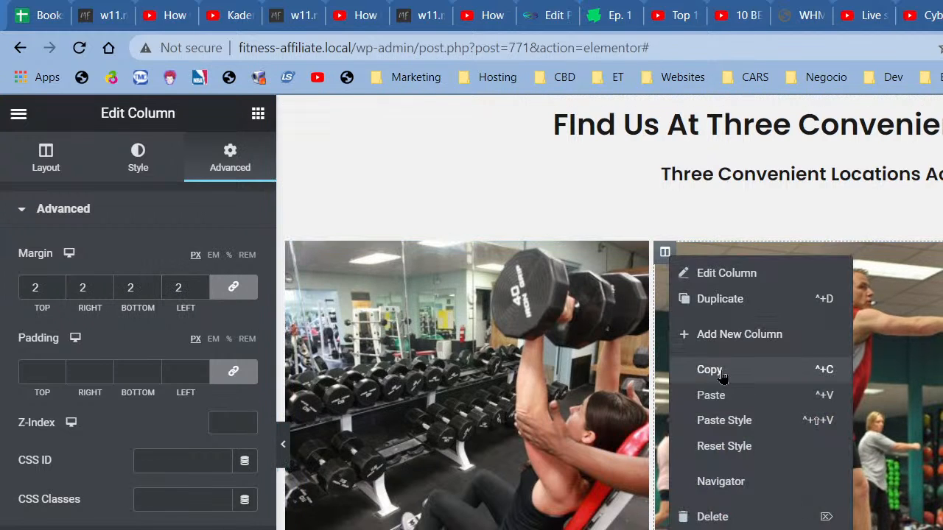
pyautogui.click(709, 370)
pyautogui.rightClick(295, 252)
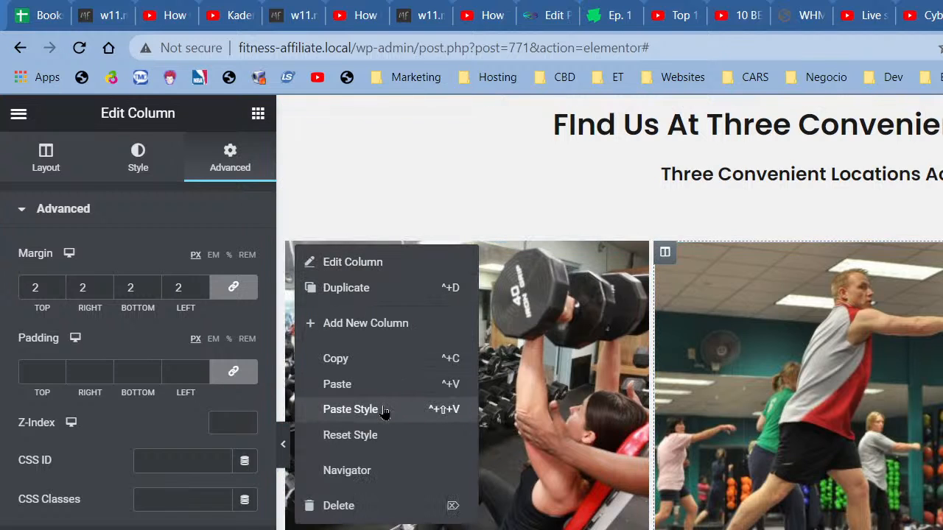
pyautogui.click(350, 409)
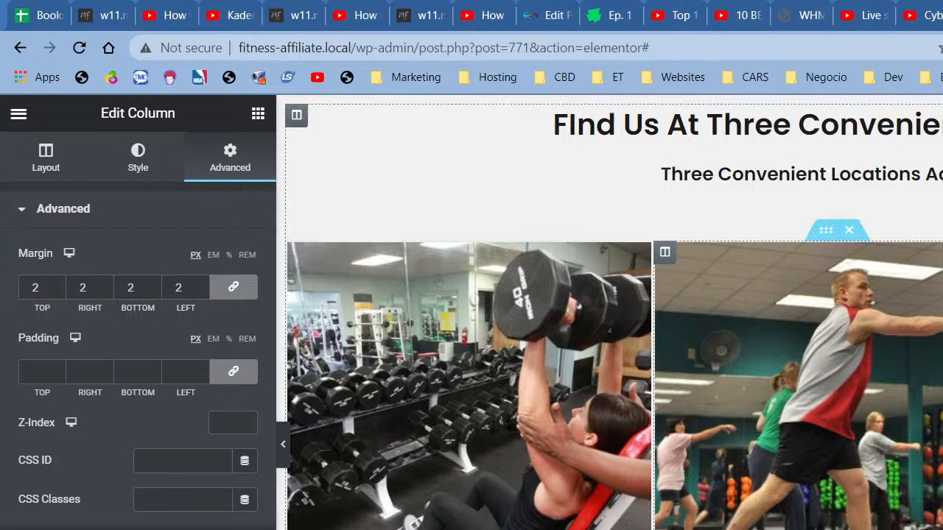
pyautogui.click(283, 444)
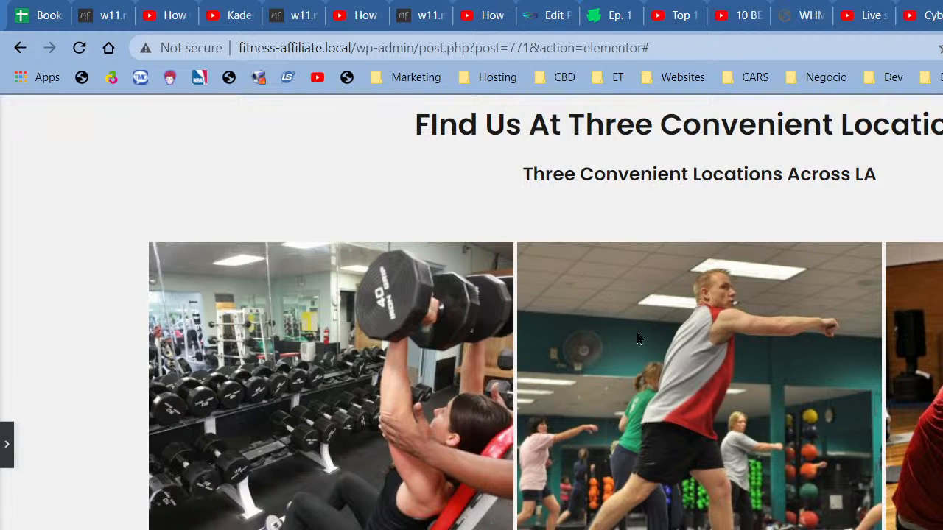
pyautogui.scroll(-2, 452, 362)
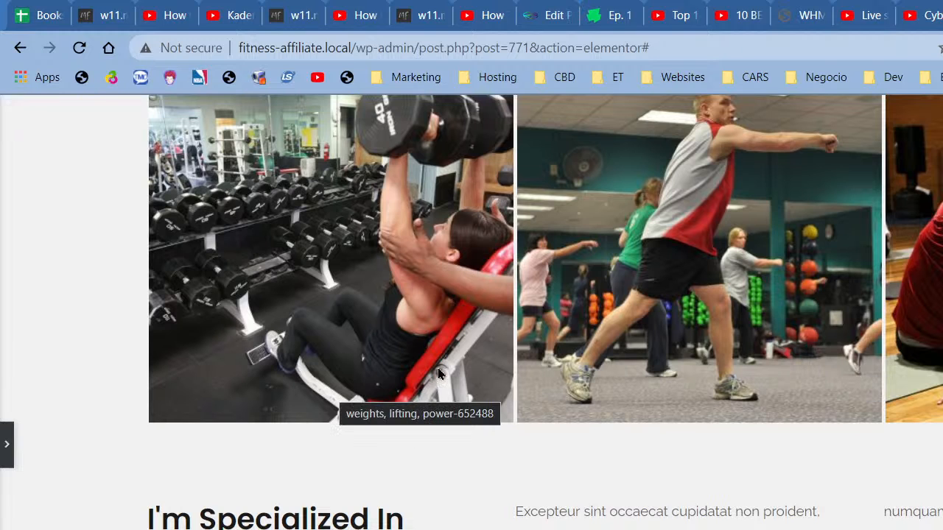
pyautogui.scroll(1, 575, 346)
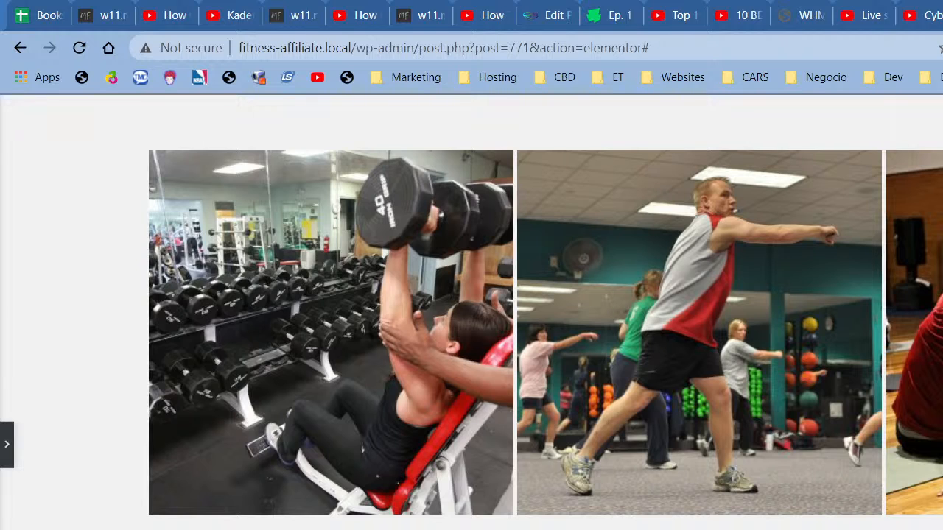
pyautogui.scroll(1, 572, 335)
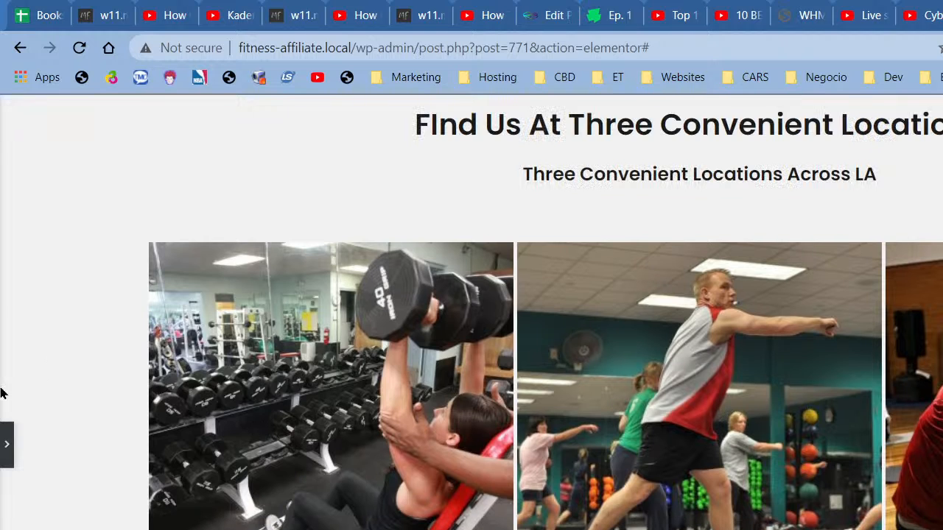
pyautogui.click(7, 444)
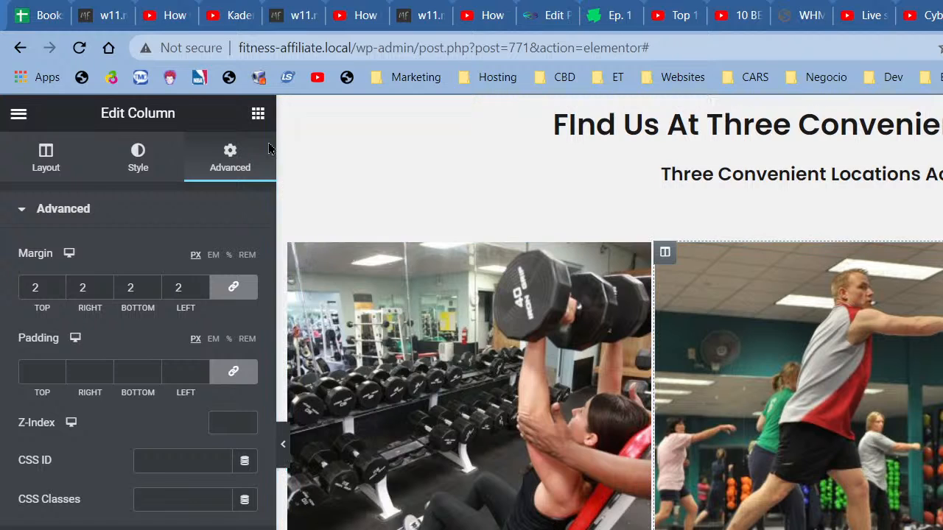
# Step: Add an H4 Heading widget titled 'Chino Hills'
pyautogui.click(265, 125)
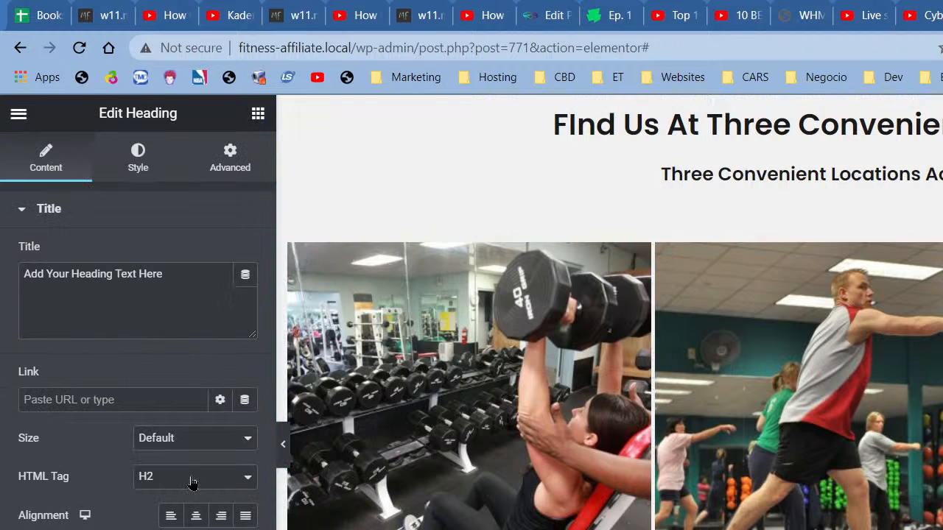
pyautogui.click(193, 476)
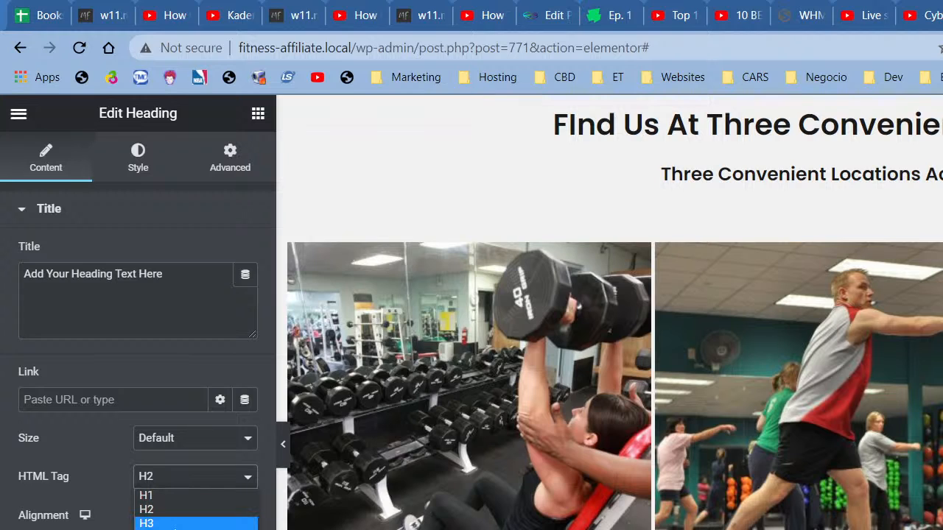
pyautogui.click(177, 529)
pyautogui.moveTo(198, 280); pyautogui.dragTo(2, 280)
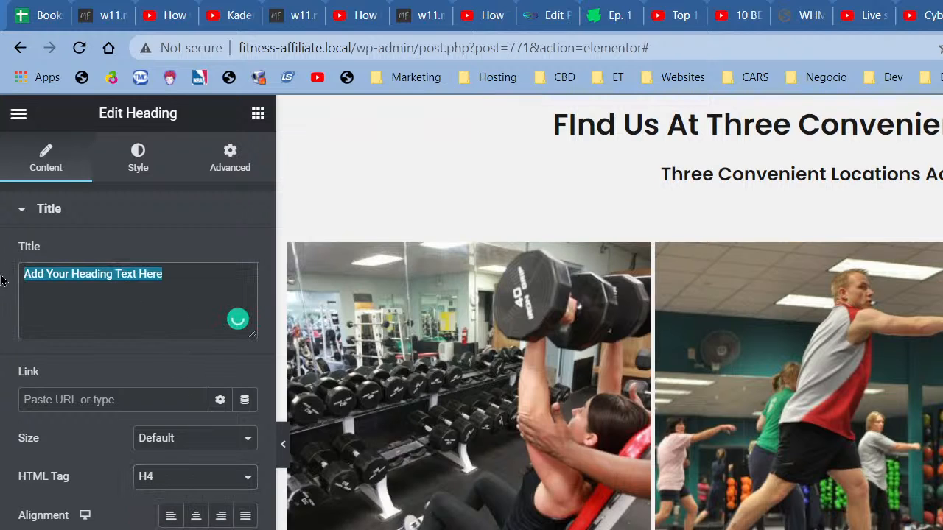
pyautogui.write('chin')
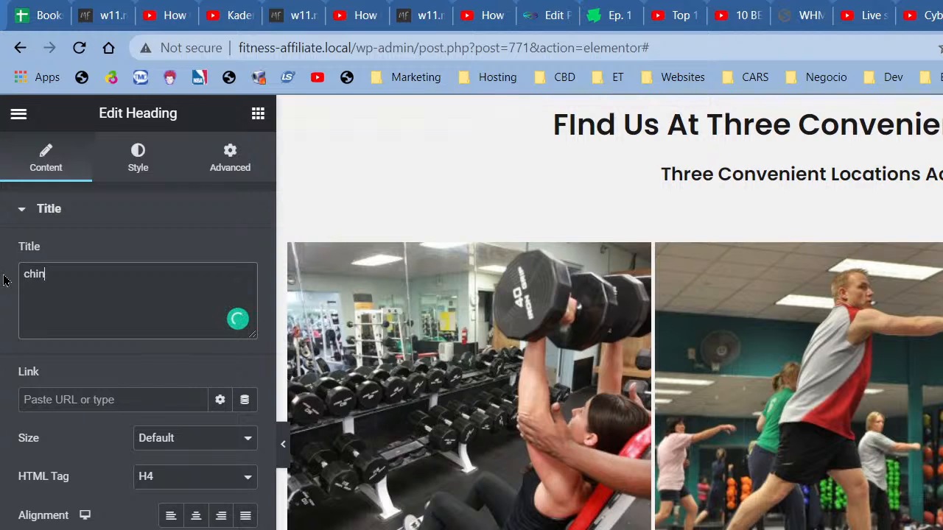
pyautogui.press('BackSpace')
pyautogui.press('BackSpace')
pyautogui.press('BackSpace')
pyautogui.press('BackSpace')
pyautogui.write('Ch')
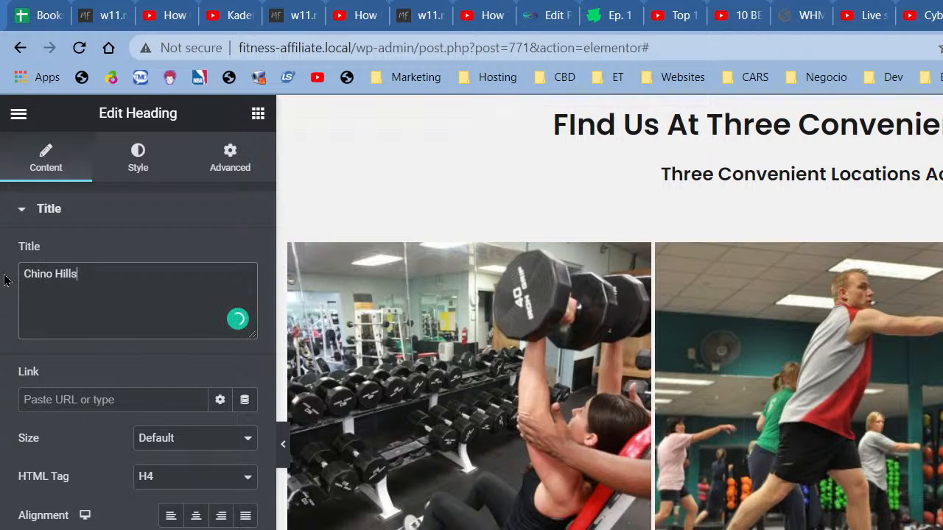
# Step: Set the heading's typography size to 18 px
pyautogui.click(156, 171)
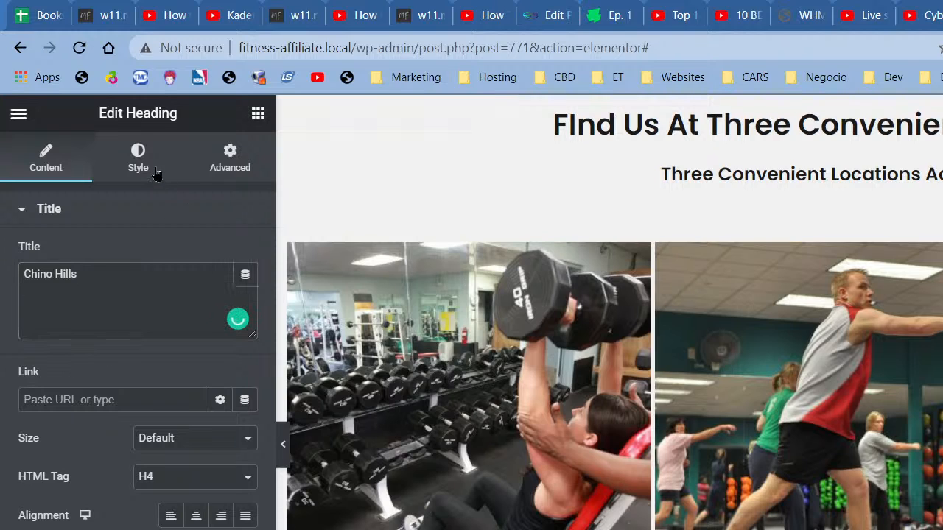
pyautogui.click(245, 292)
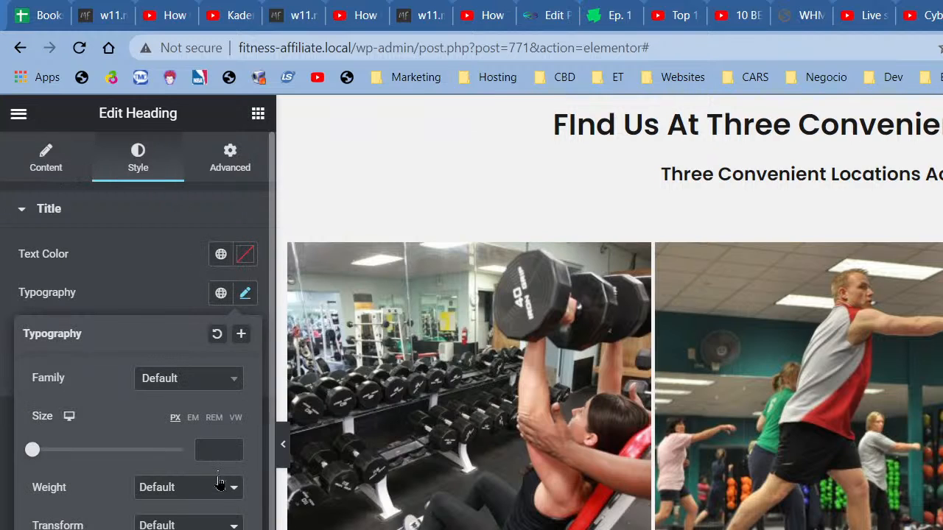
pyautogui.click(236, 452)
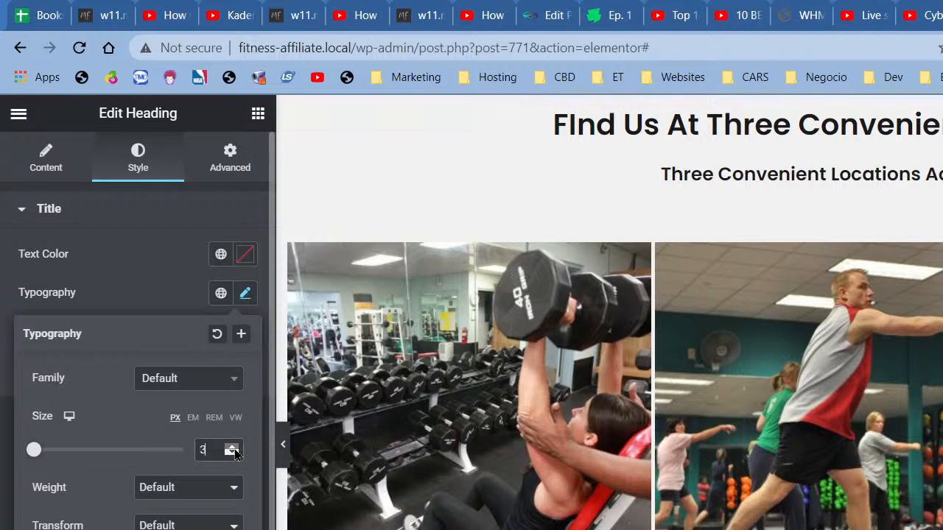
pyautogui.click(235, 452)
pyautogui.click(235, 452)
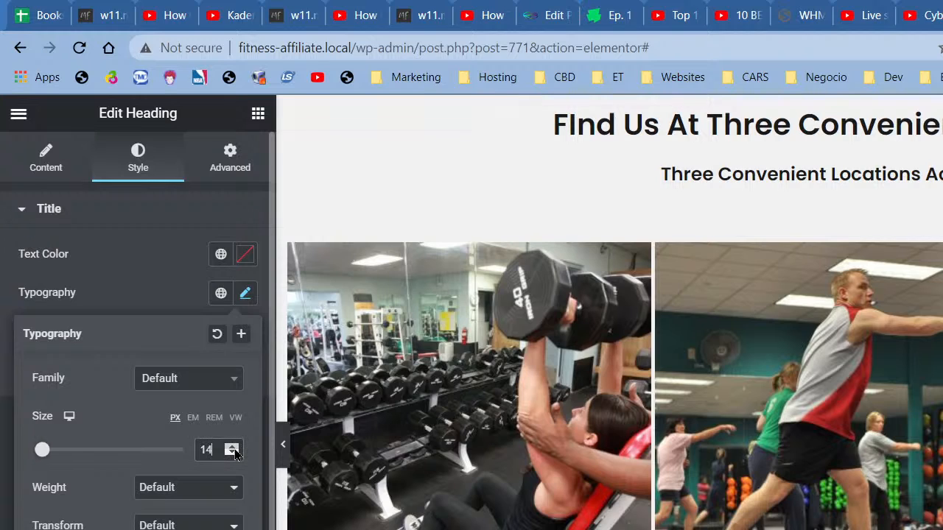
pyautogui.click(235, 451)
pyautogui.click(235, 451)
pyautogui.click(258, 113)
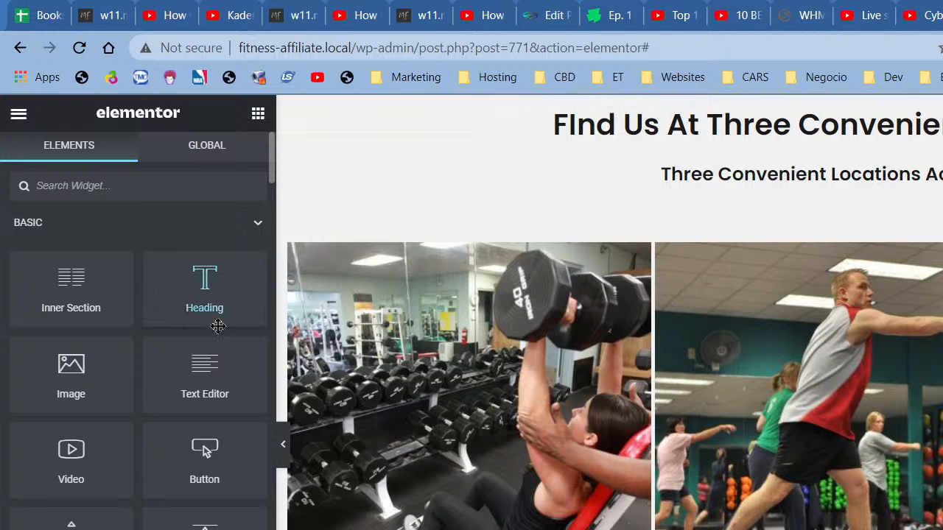
# Step: Add a Heading widget to the first location column containing the location's phone number
pyautogui.moveTo(217, 317); pyautogui.dragTo(206, 451)
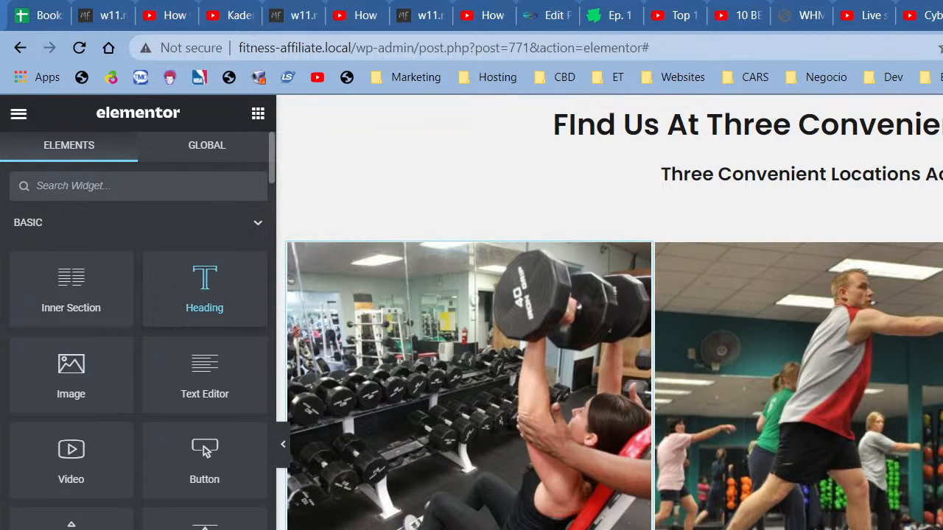
pyautogui.moveTo(468, 516); pyautogui.dragTo(468, 526)
pyautogui.moveTo(187, 281); pyautogui.dragTo(20, 272)
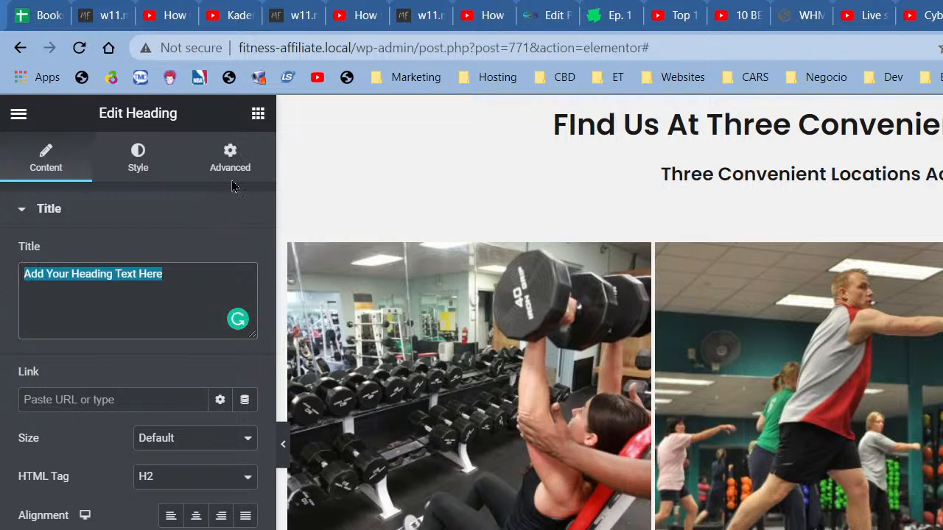
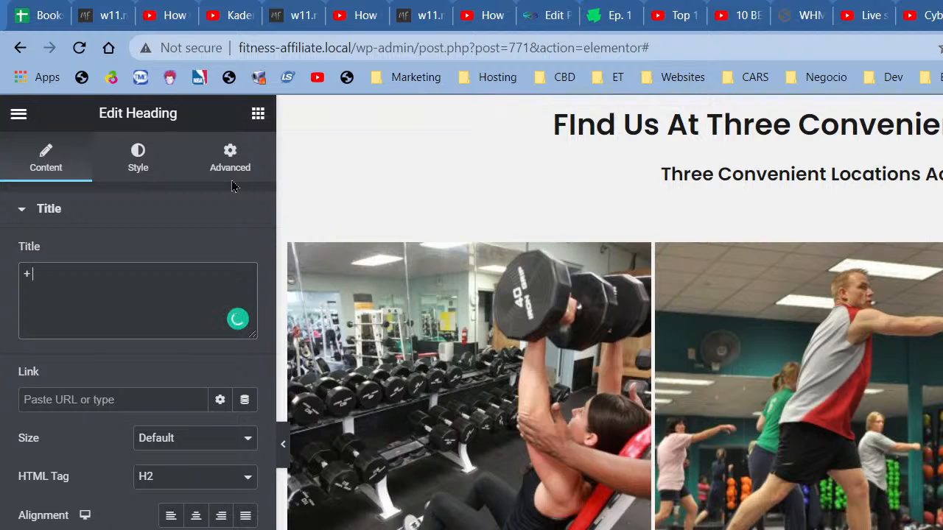
pyautogui.press('BackSpace')
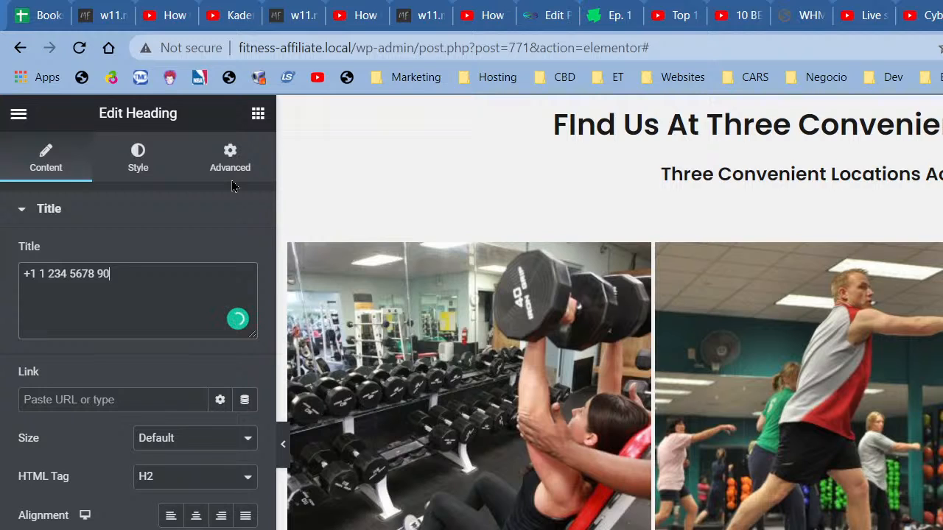
# Step: Make the phone heading H6 with a 14 px font size
pyautogui.click(151, 477)
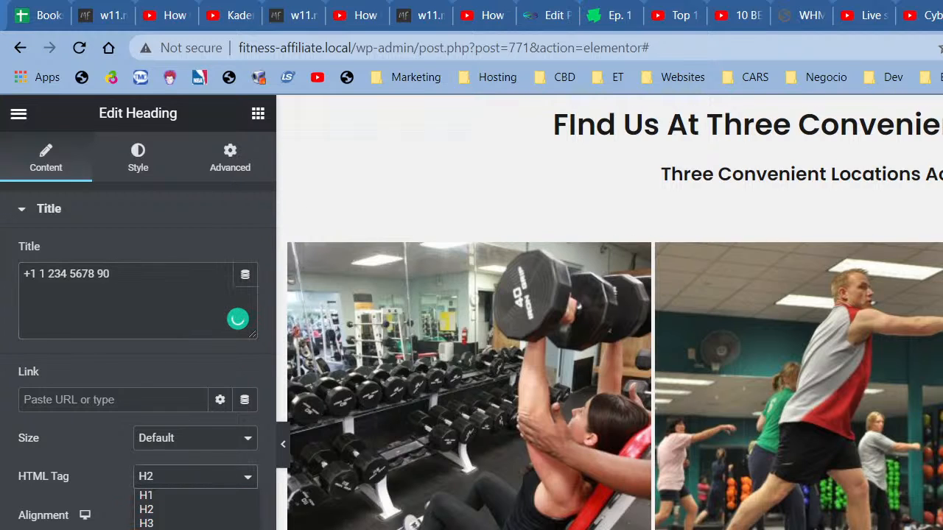
pyautogui.click(176, 529)
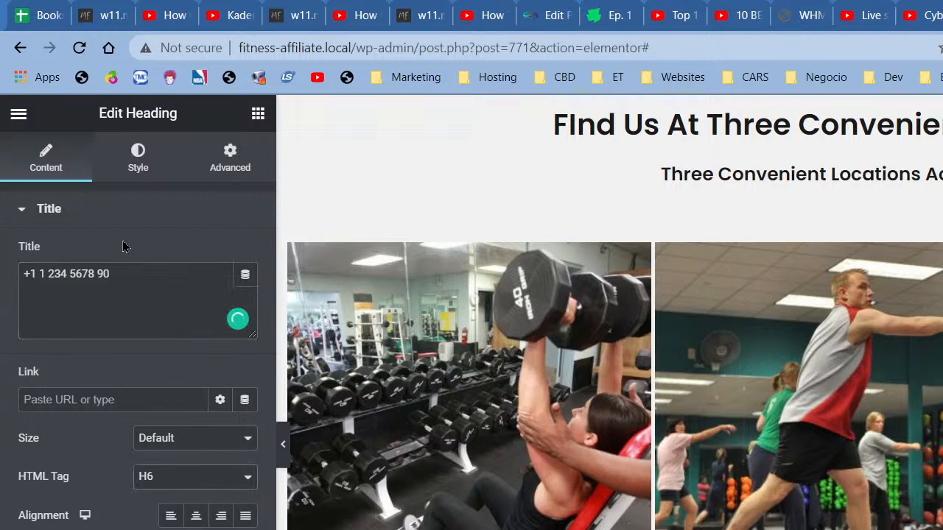
pyautogui.click(178, 478)
pyautogui.click(182, 527)
pyautogui.click(144, 166)
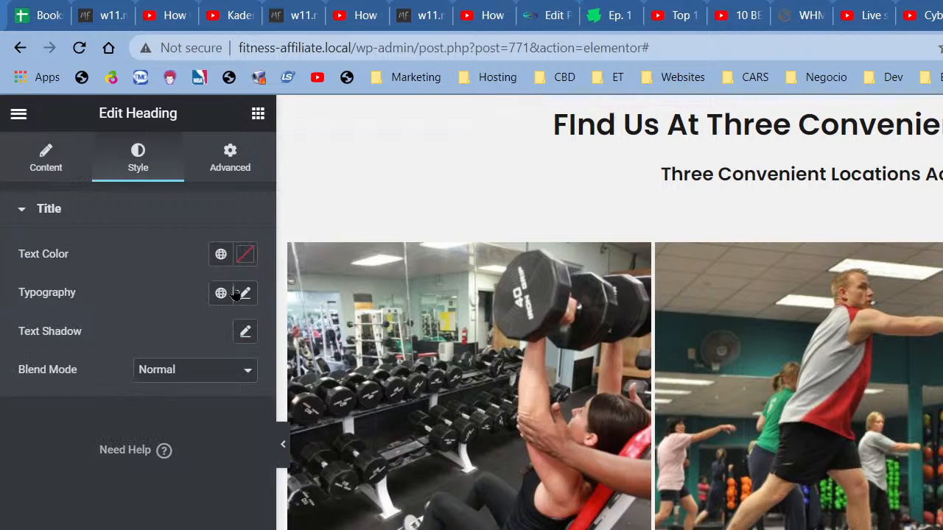
pyautogui.click(244, 293)
pyautogui.click(232, 447)
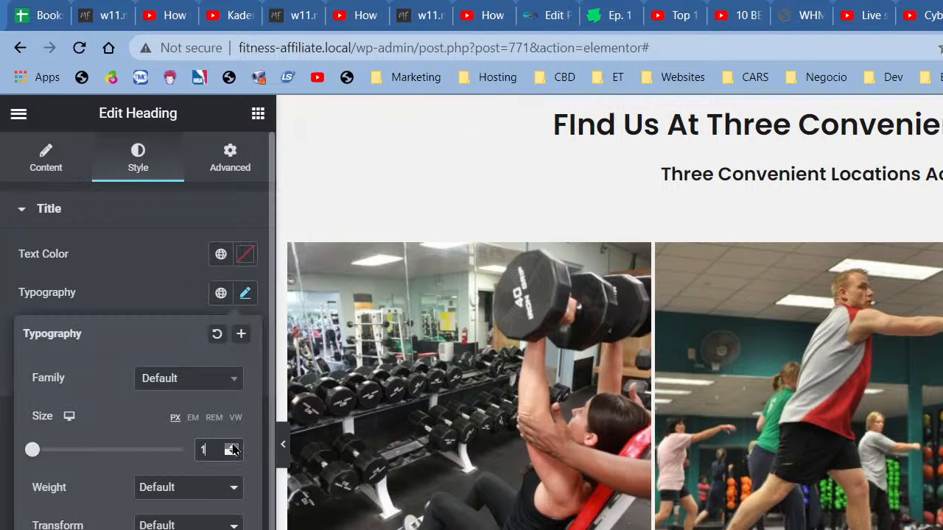
pyautogui.click(232, 447)
pyautogui.click(232, 447)
pyautogui.click(232, 447)
pyautogui.click(232, 447)
# Step: Unlink the heading's margins and set the top margin to -12 px
pyautogui.click(225, 177)
pyautogui.click(233, 287)
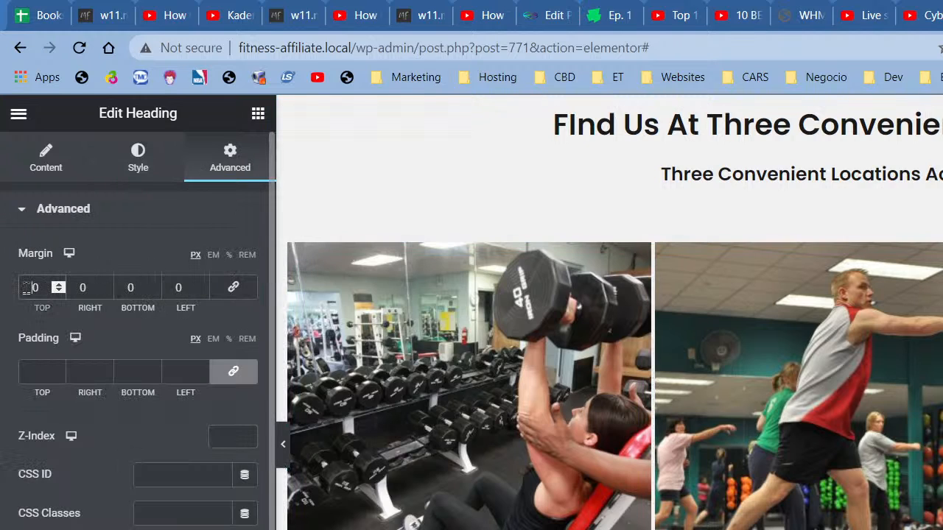
pyautogui.click(25, 288)
pyautogui.write('-')
pyautogui.write('7')
pyautogui.press('Delete')
pyautogui.press('BackSpace')
pyautogui.press('BackSpace')
pyautogui.write('012')
pyautogui.press('BackSpace')
pyautogui.write('-12')
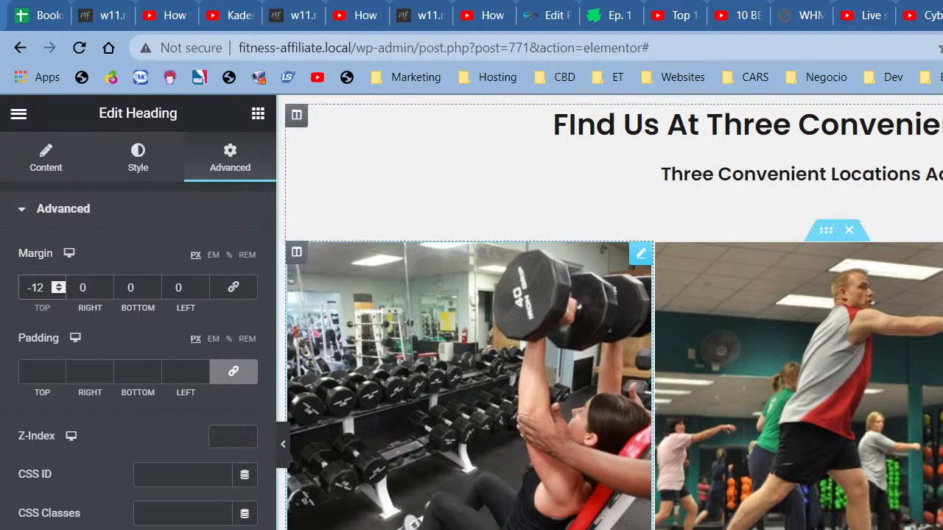
# Step: Set the heading text colour to the global Secondary colour and preview the page
pyautogui.click(138, 158)
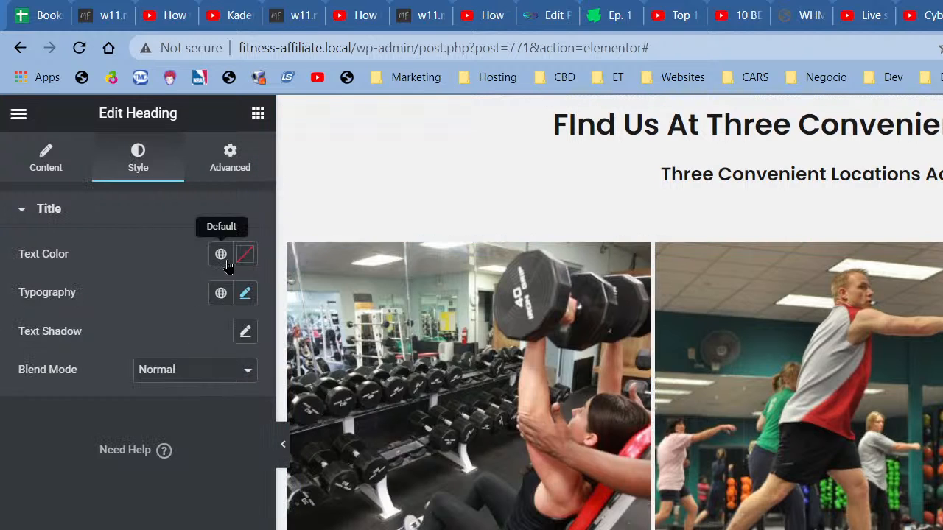
pyautogui.click(221, 253)
pyautogui.click(87, 386)
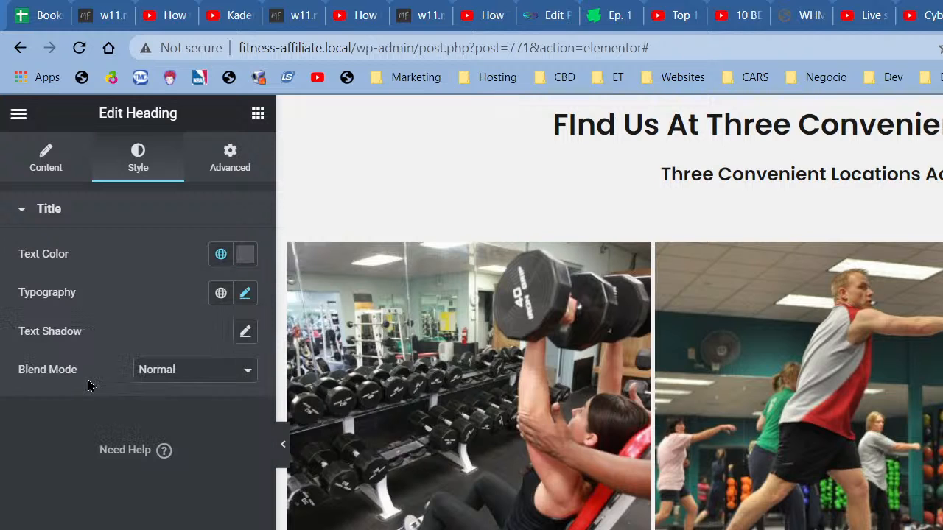
pyautogui.click(284, 444)
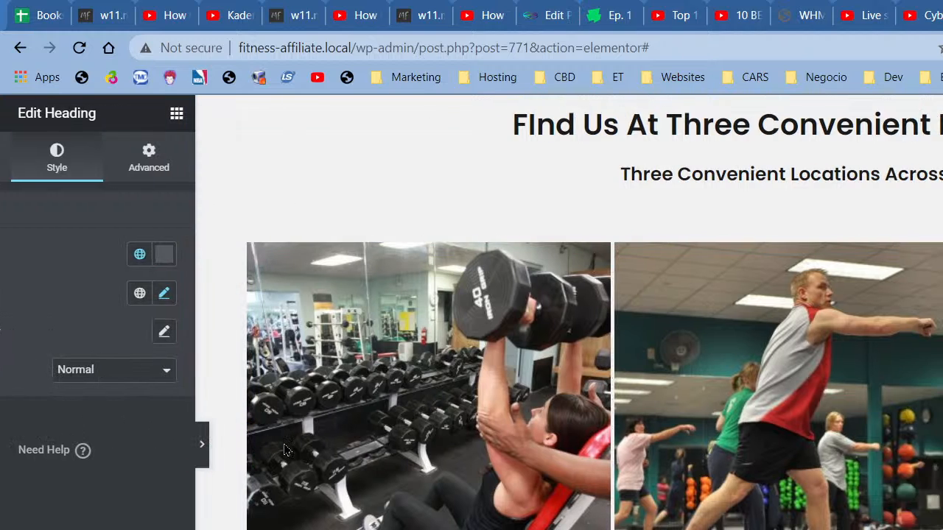
pyautogui.click(7, 450)
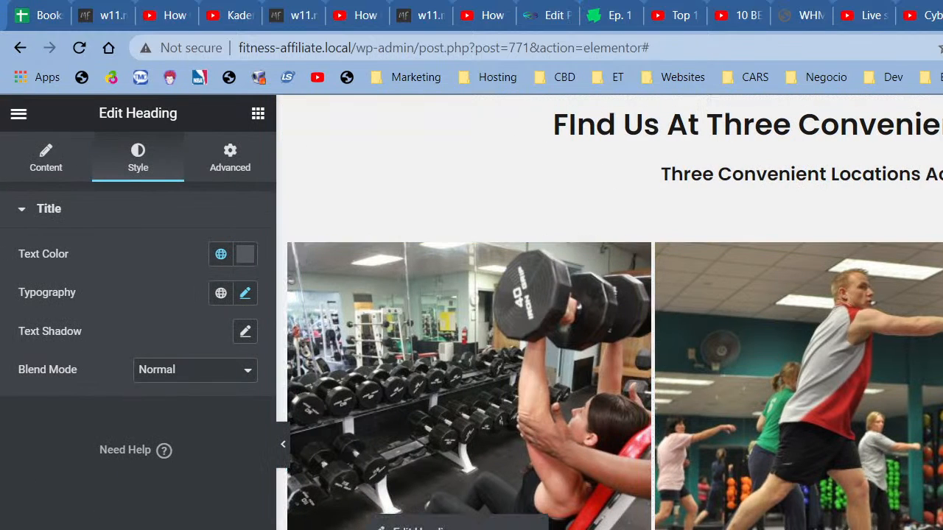
# Step: Replace the heading text with the location's e-mail address
pyautogui.click(398, 527)
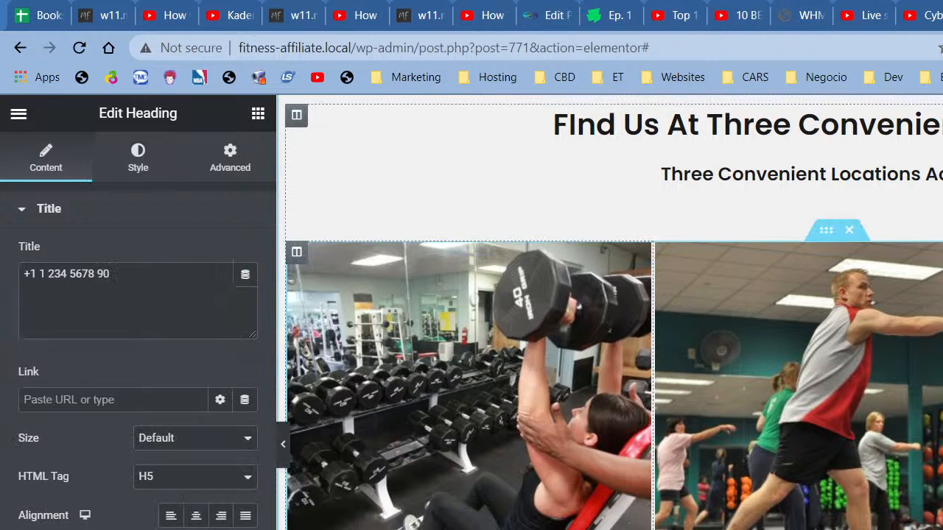
pyautogui.doubleClick(134, 306)
pyautogui.tripleClick(134, 305)
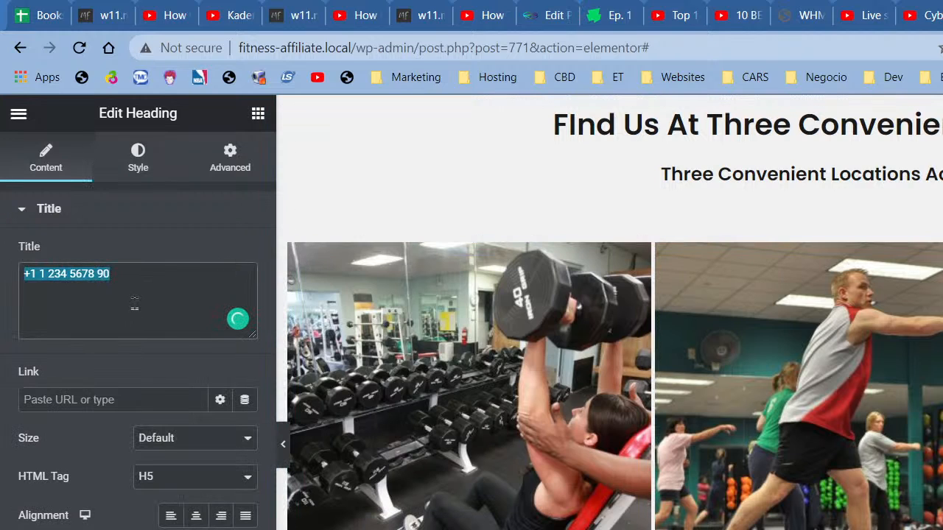
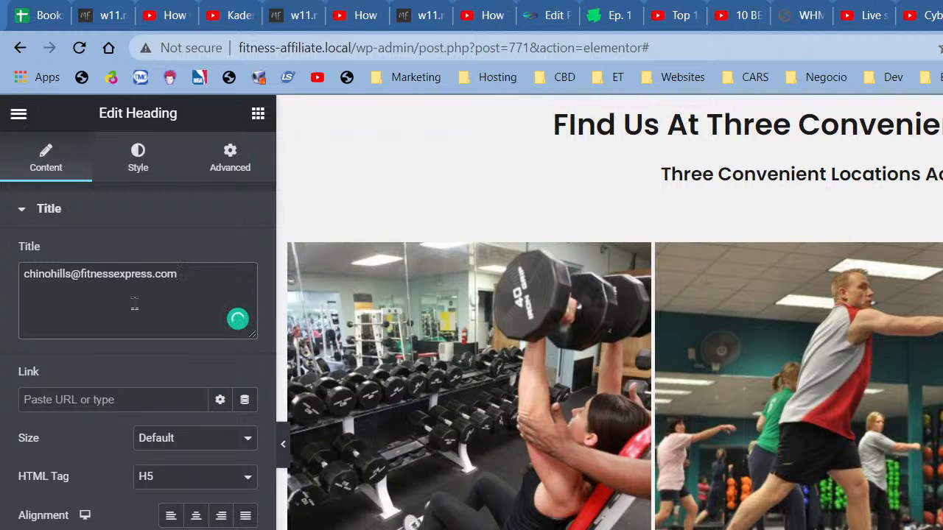
# Step: Link the heading to mailto: plus the copied e-mail address and update the page
pyautogui.hotkey('ctrl', 'a')
pyautogui.hotkey('ctrl', 'c')
pyautogui.click(107, 399)
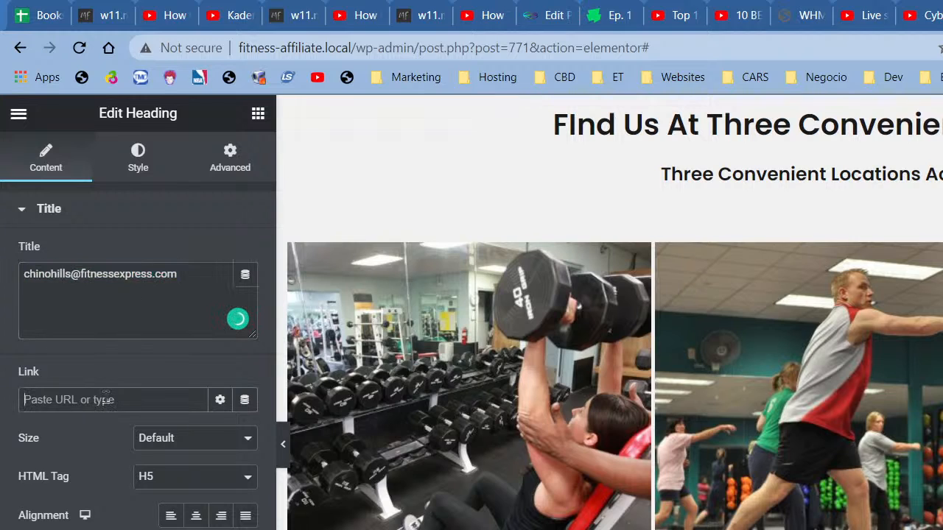
pyautogui.write('mailto:')
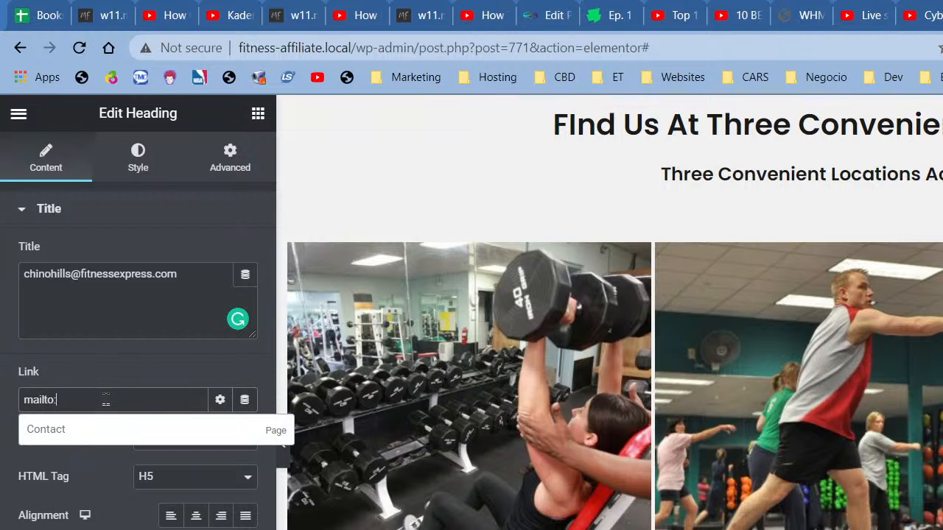
pyautogui.hotkey('ctrl', 'v')
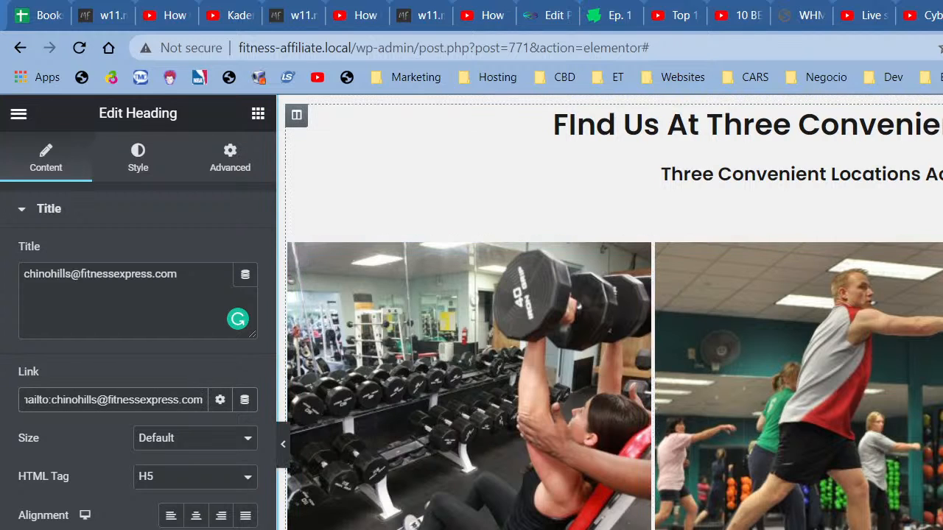
pyautogui.click(193, 529)
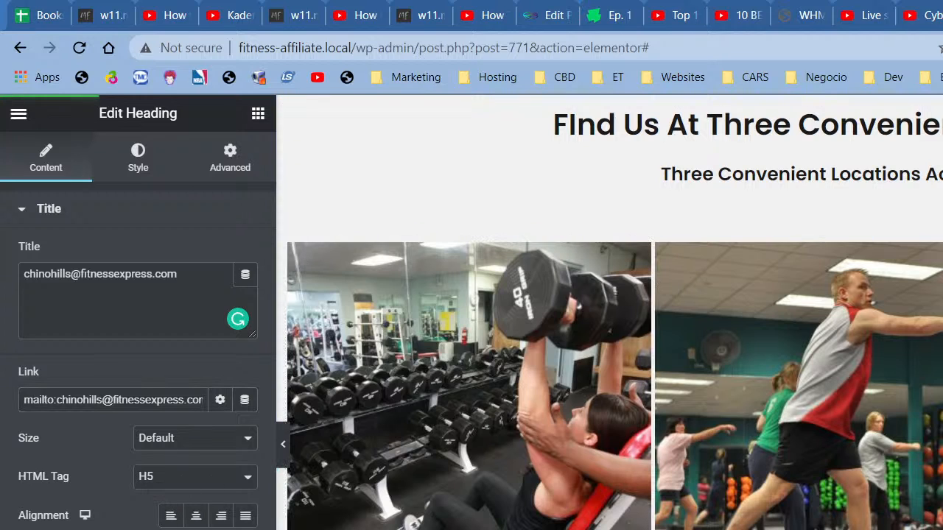
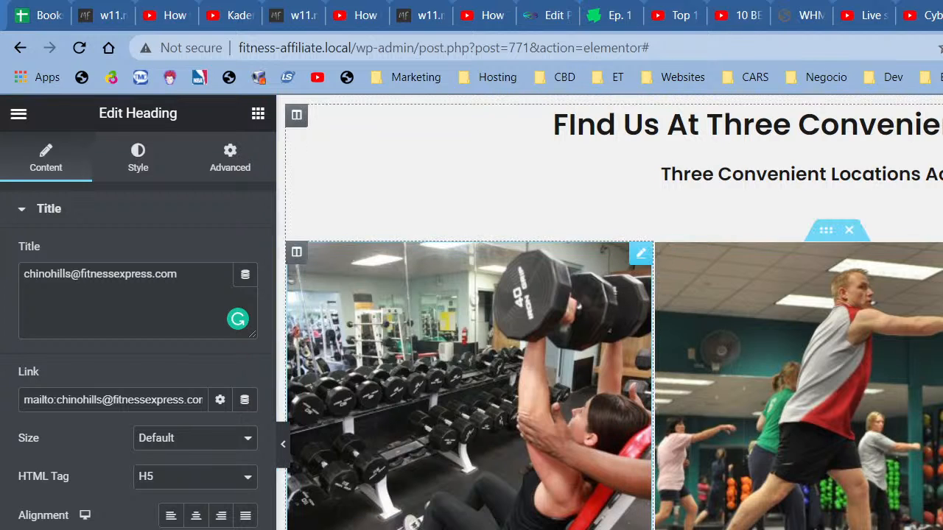
# Step: Check the Chino Hills, phone and e-mail heading settings, then collapse the panel for a full-width preview
pyautogui.click(766, 529)
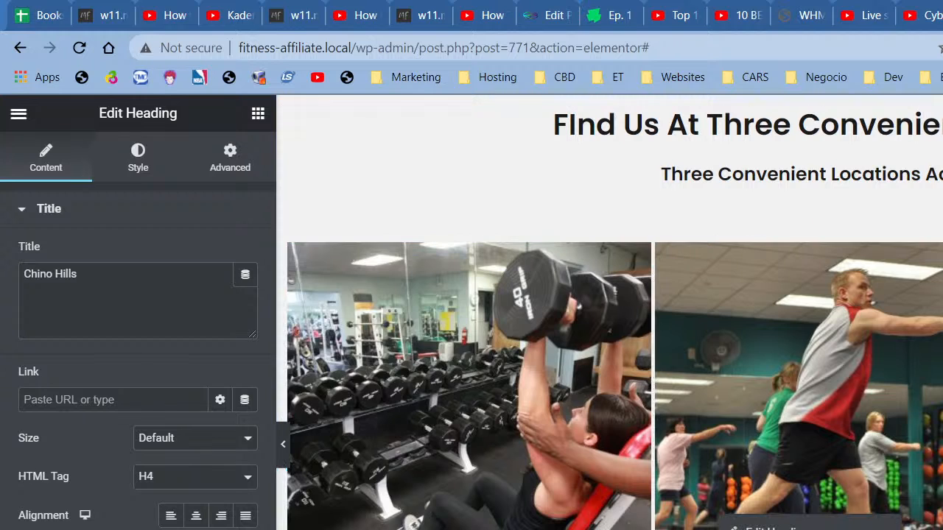
pyautogui.click(809, 527)
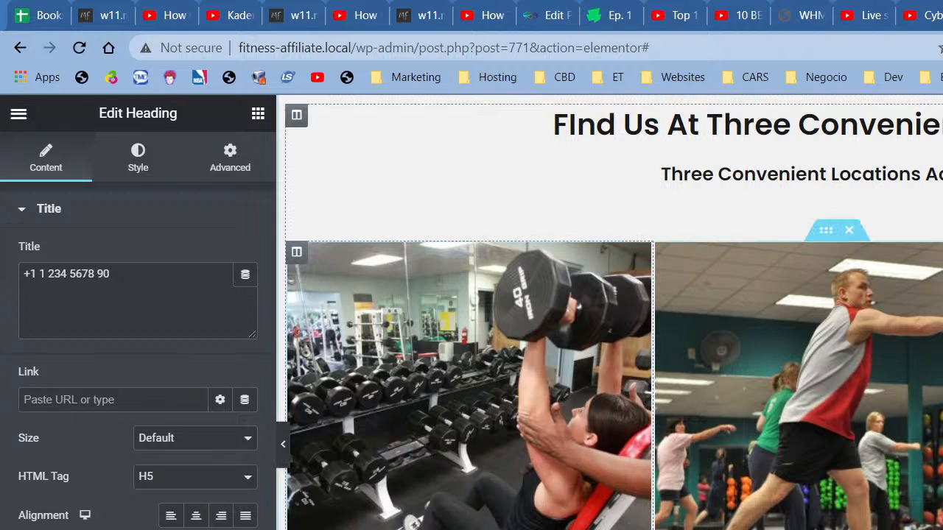
pyautogui.click(751, 527)
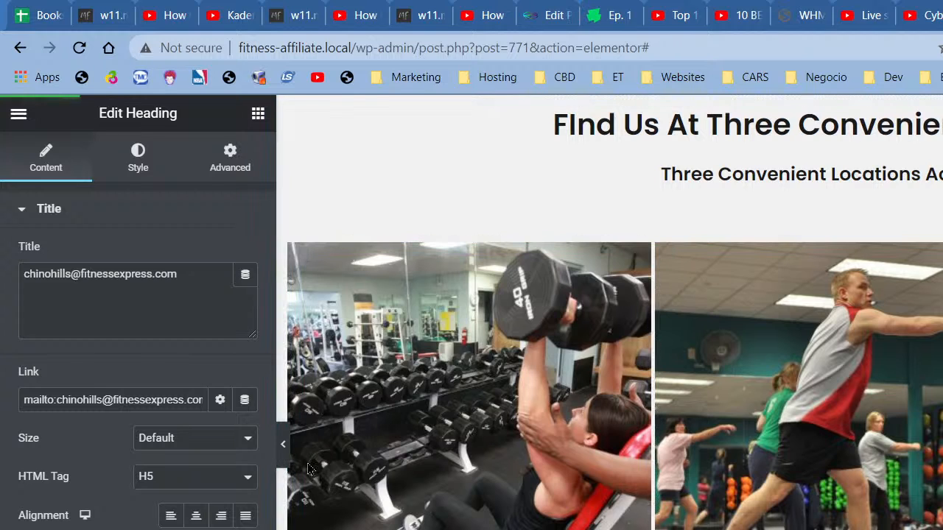
pyautogui.click(283, 451)
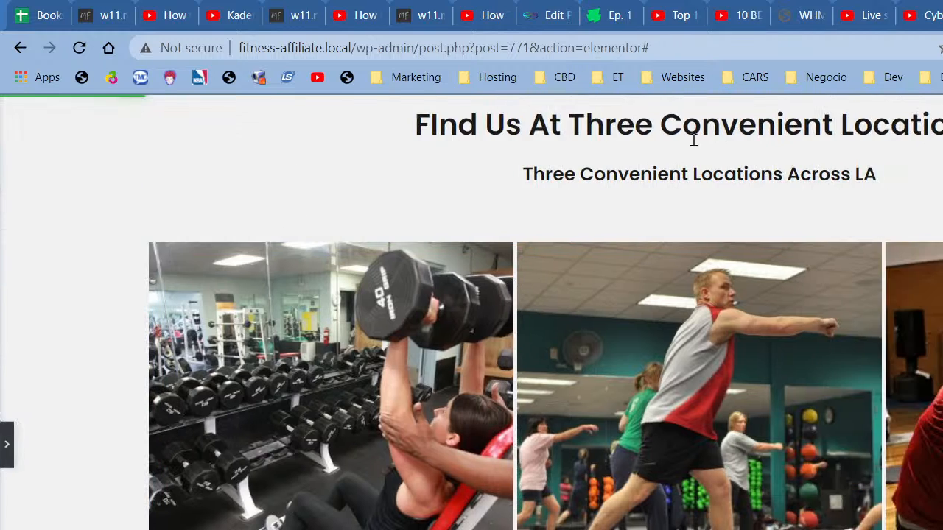
# Step: Scroll through the three Chino Hills location cards in full-width preview, then restore the editor panel
pyautogui.scroll(-4, 700, 463)
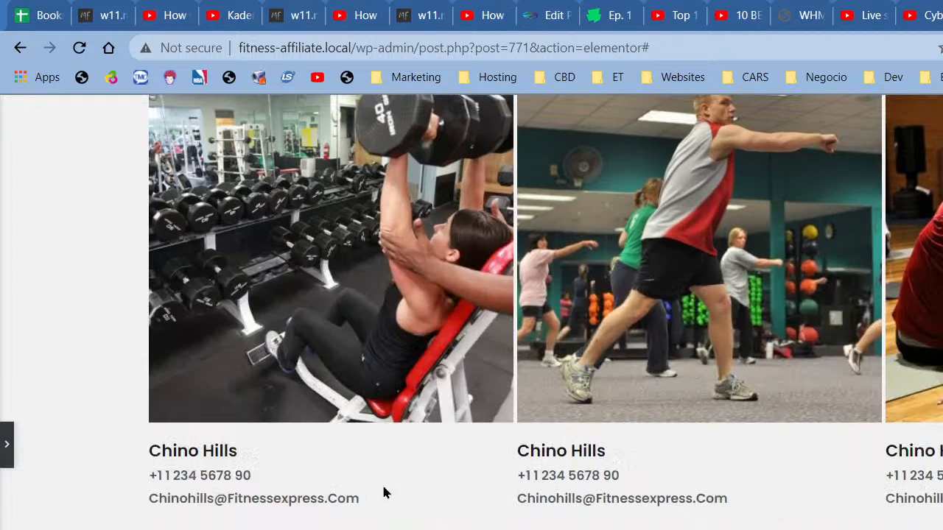
pyautogui.scroll(-3, 385, 492)
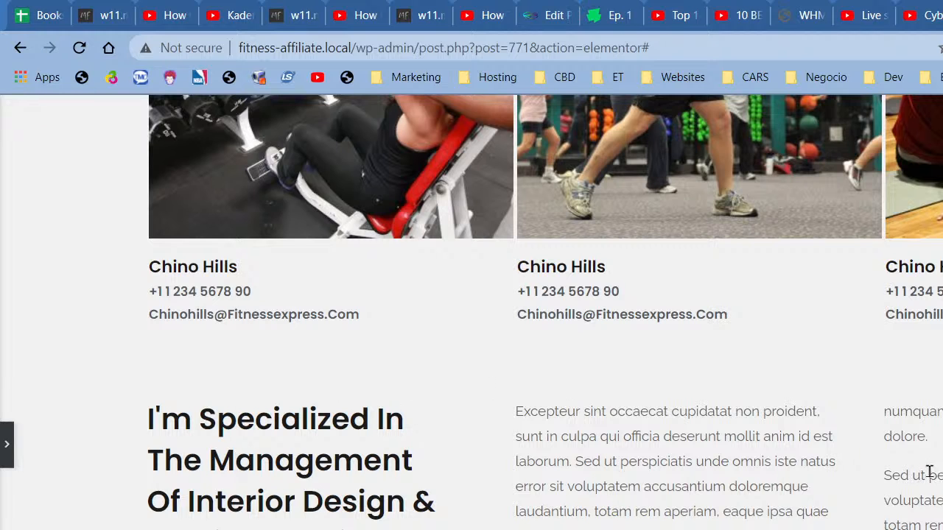
pyautogui.scroll(3, 697, 490)
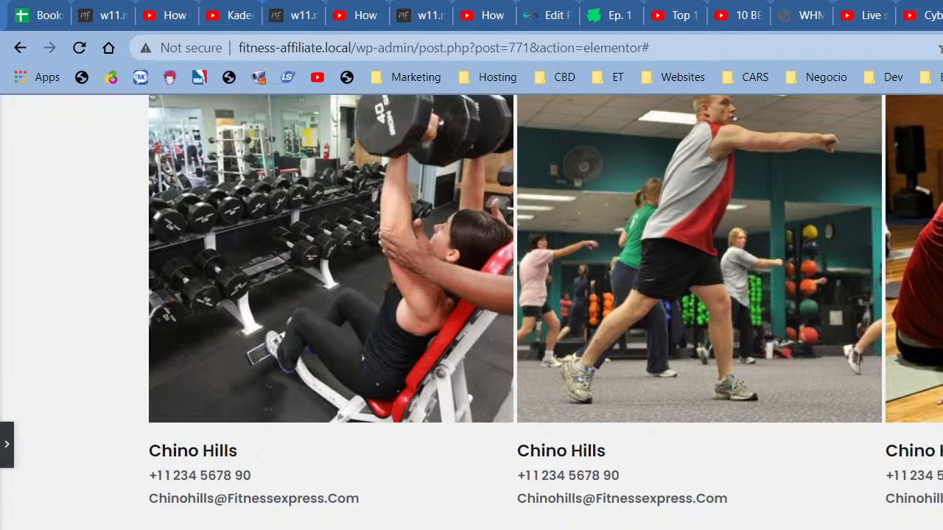
pyautogui.scroll(10, 471, 309)
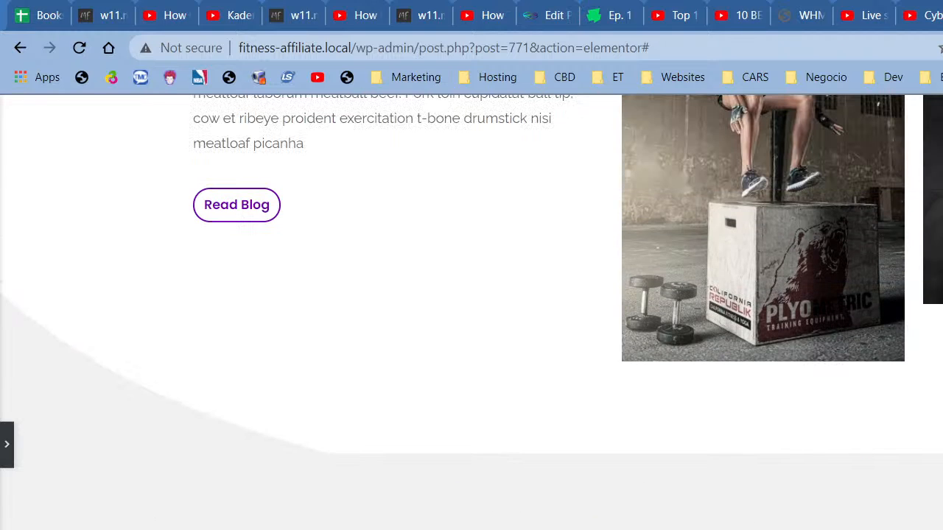
pyautogui.scroll(-4, 478, 404)
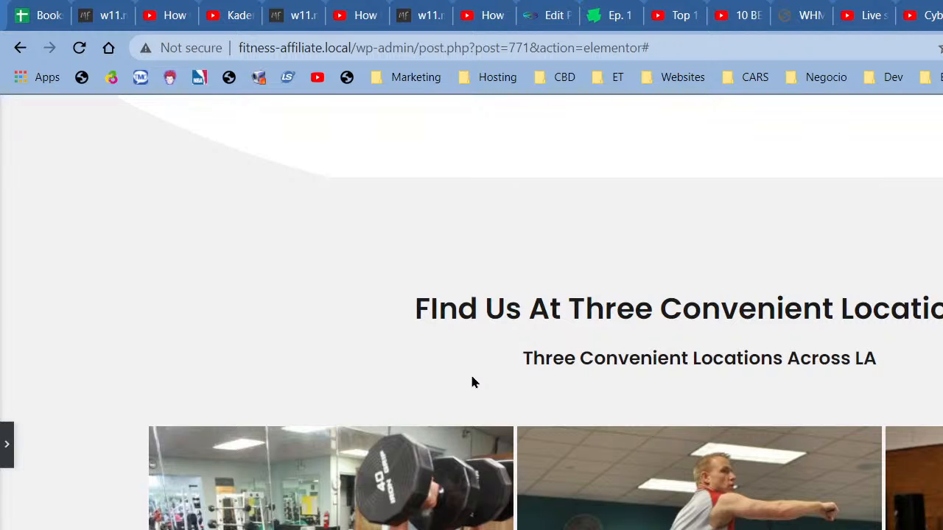
pyautogui.scroll(-8, 687, 364)
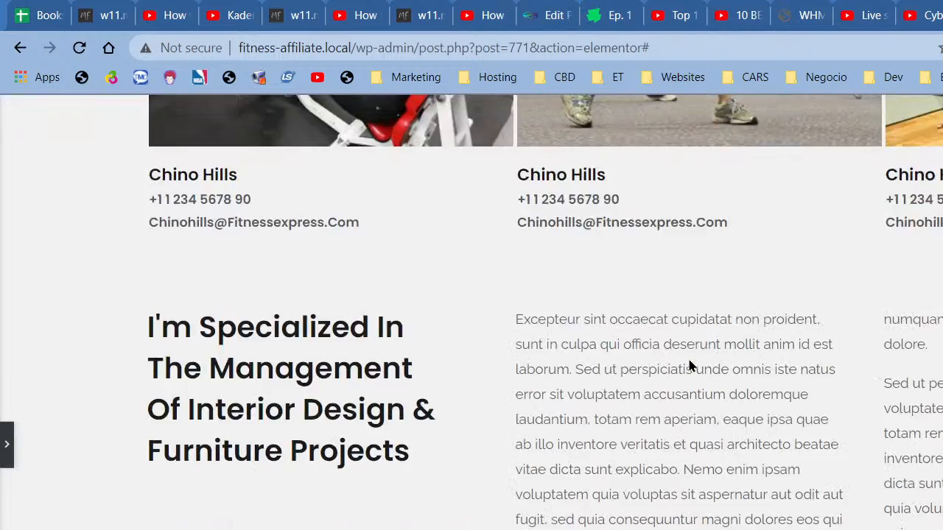
pyautogui.scroll(3, 688, 363)
pyautogui.scroll(10, 689, 365)
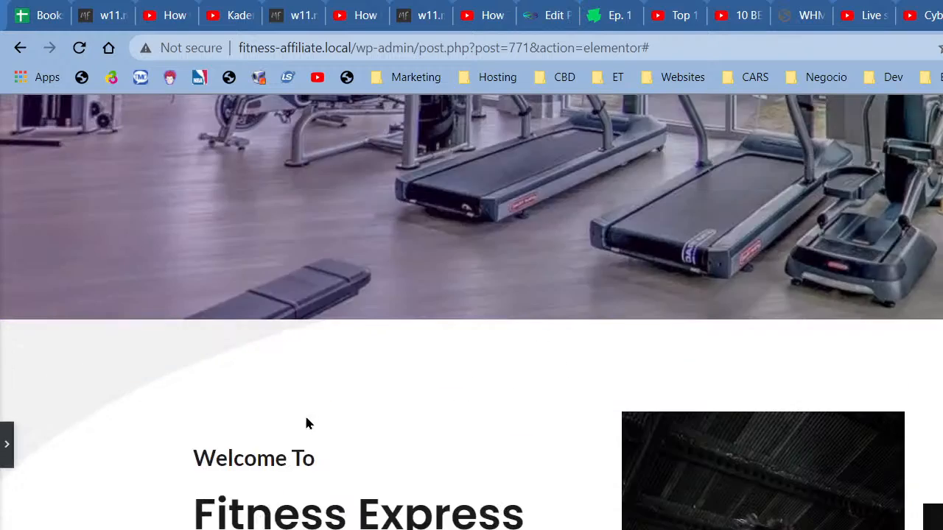
pyautogui.scroll(-10, 304, 417)
pyautogui.scroll(-2, 720, 442)
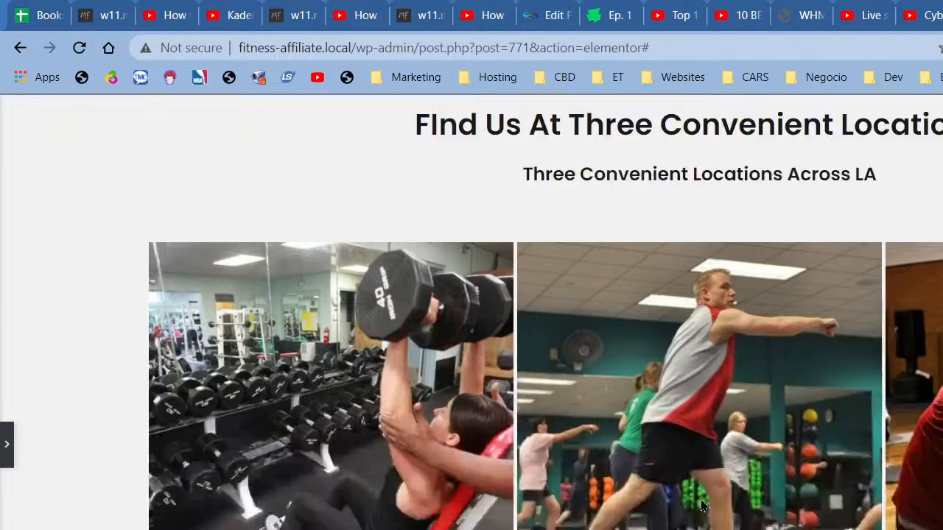
pyautogui.scroll(-8, 678, 385)
pyautogui.scroll(4, 663, 385)
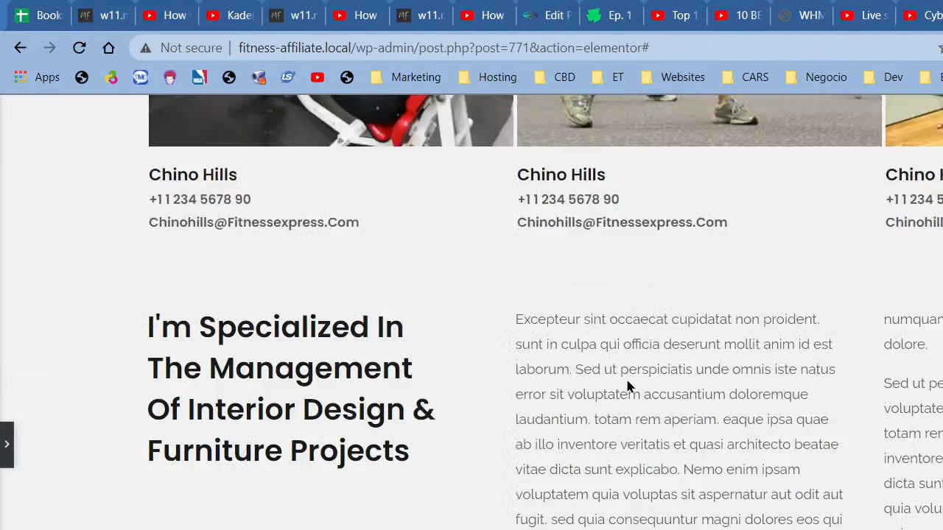
pyautogui.scroll(1, 630, 386)
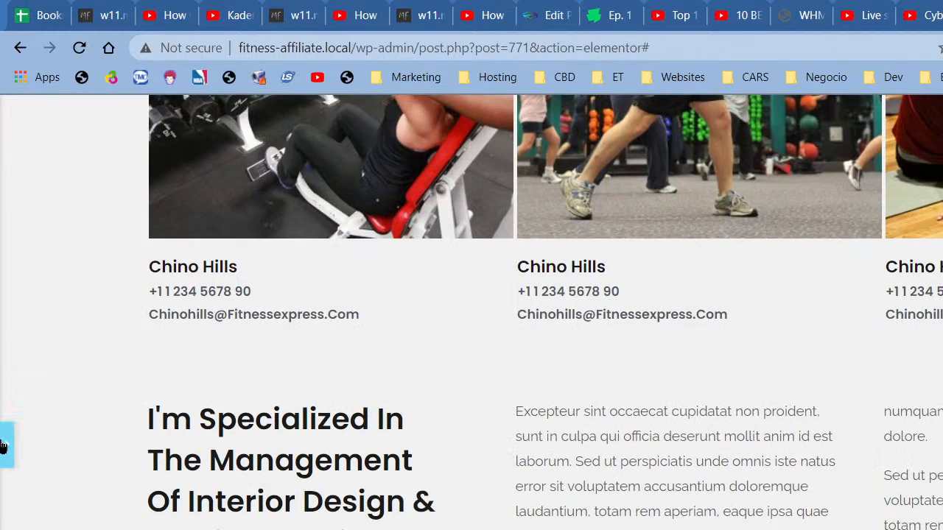
pyautogui.click(5, 445)
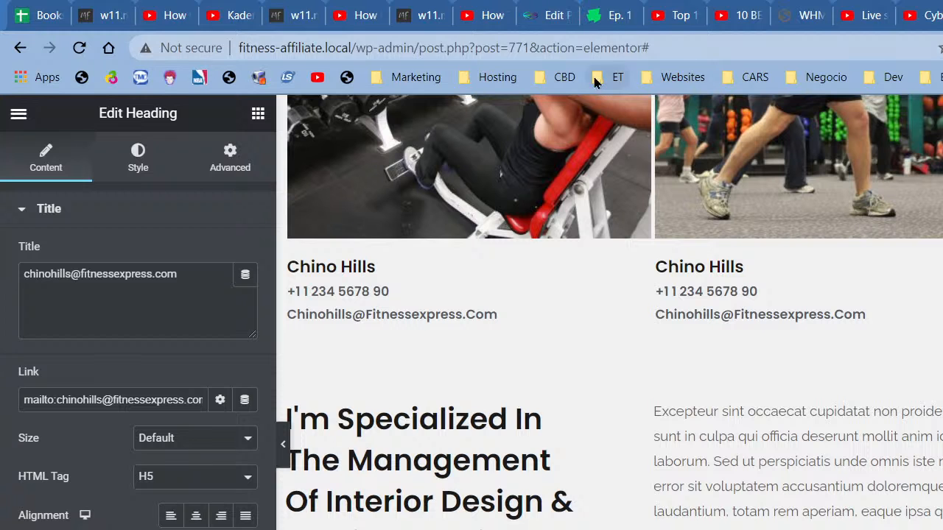
# Step: Open the Digital Pyxi dashboard in a new browser tab, then start another blank tab
pyautogui.hotkey('ctrl', 't')
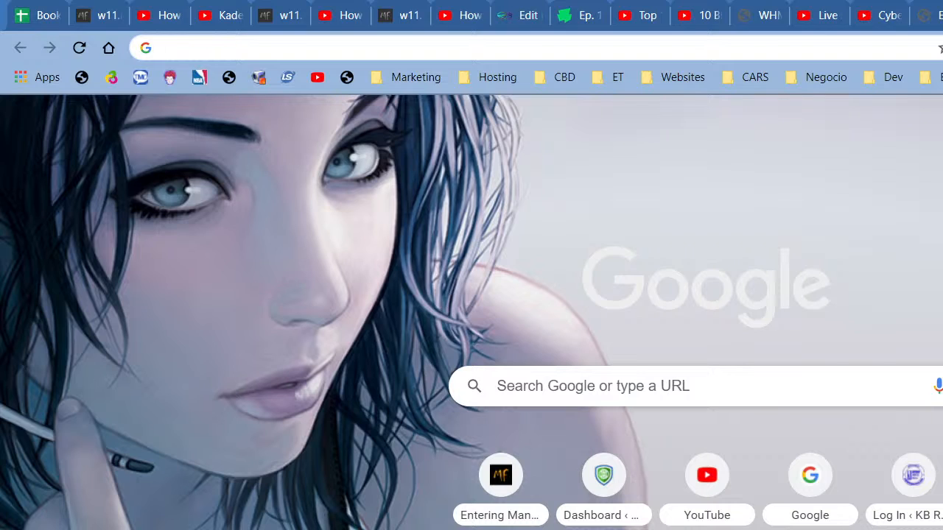
pyautogui.click(605, 470)
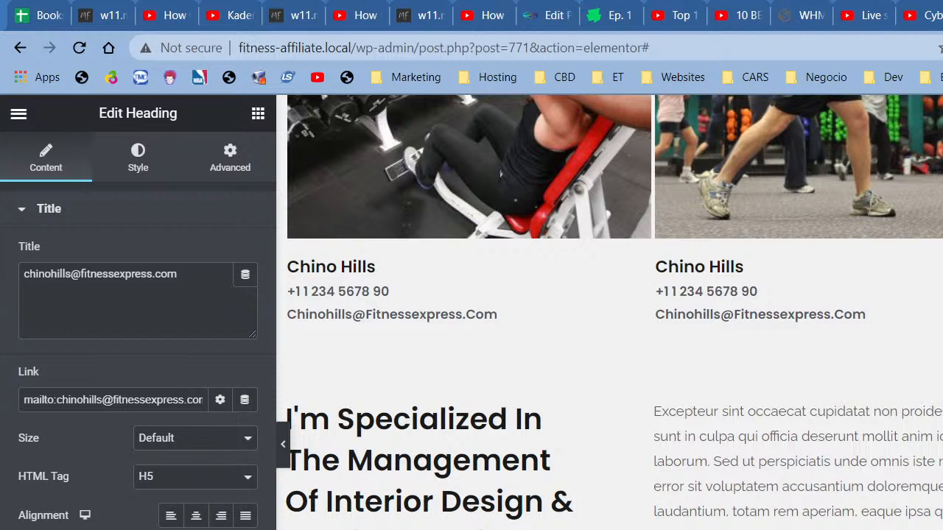
pyautogui.hotkey('ctrl', 't')
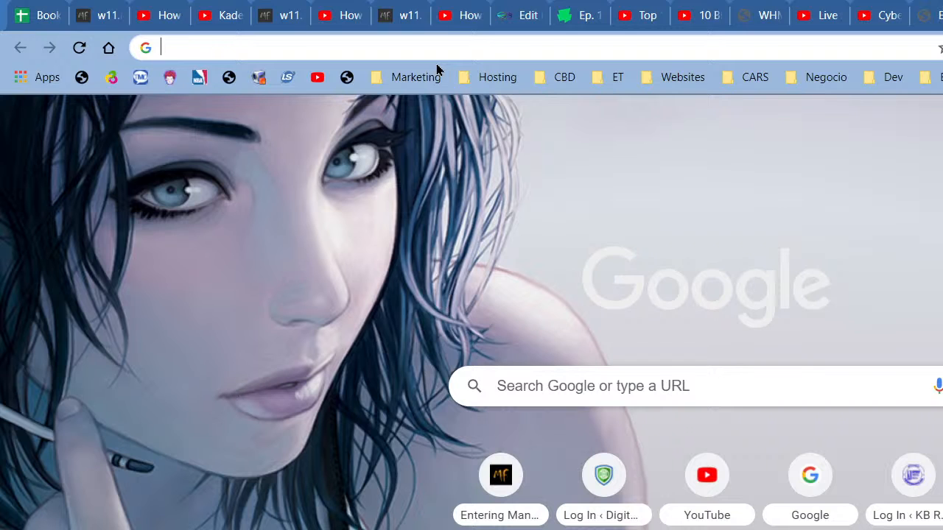
# Step: Search Google for 'digital pyxi' and open the 'Digital Pyxi: Home' result
pyautogui.write('digital ')
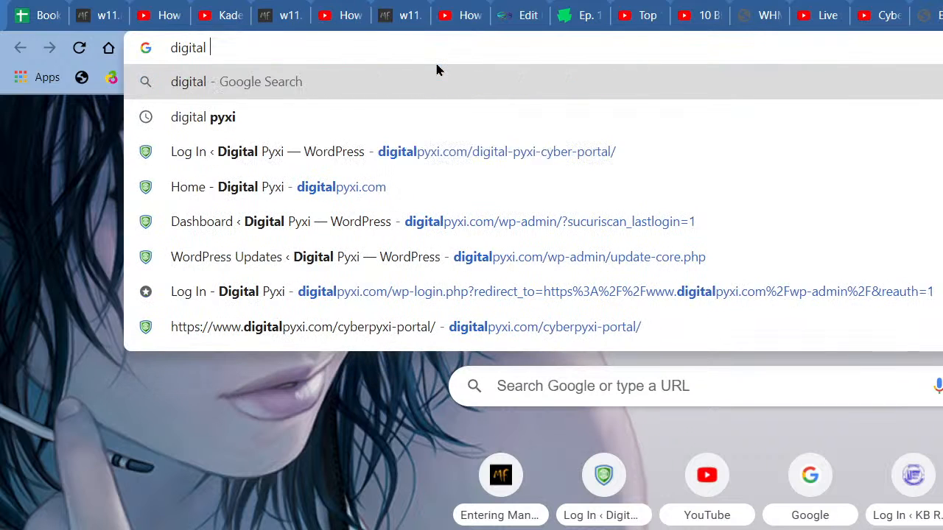
pyautogui.write('pyxi')
pyautogui.press('Return')
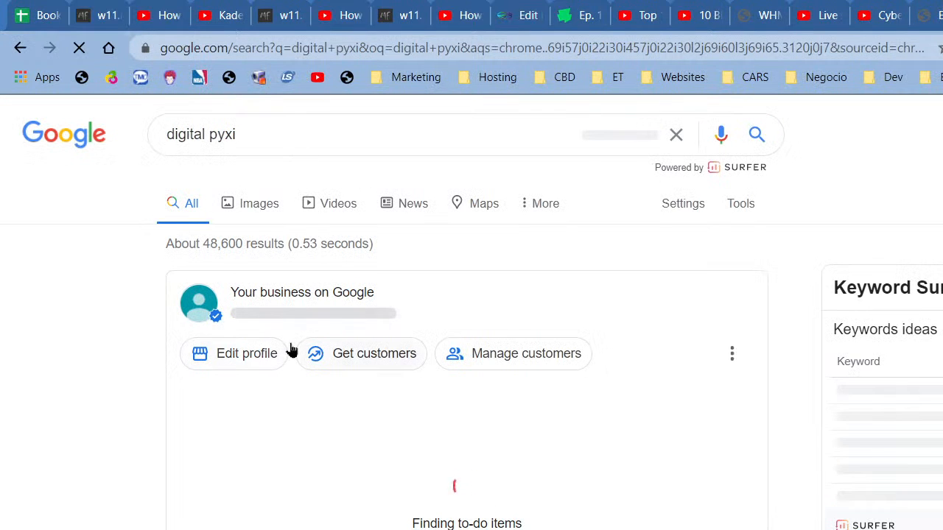
pyautogui.scroll(-3, 302, 315)
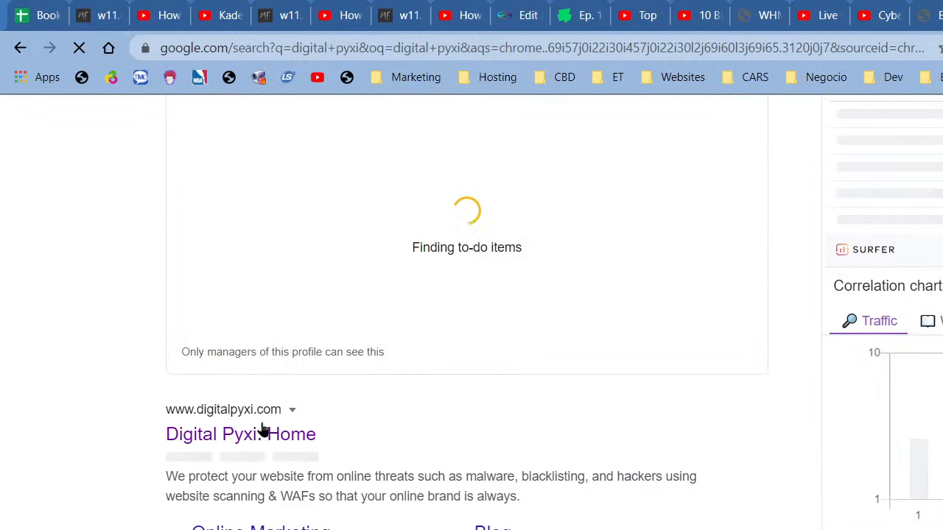
pyautogui.scroll(-2, 398, 516)
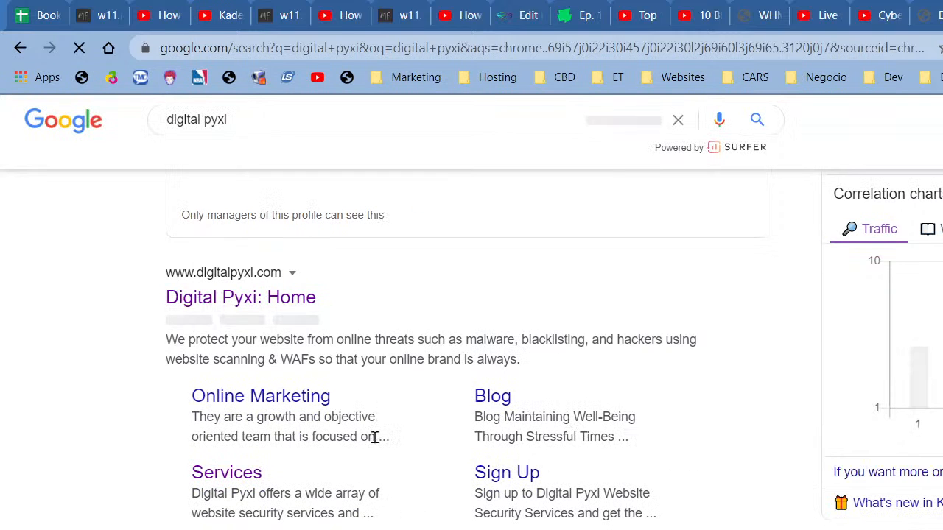
pyautogui.click(249, 305)
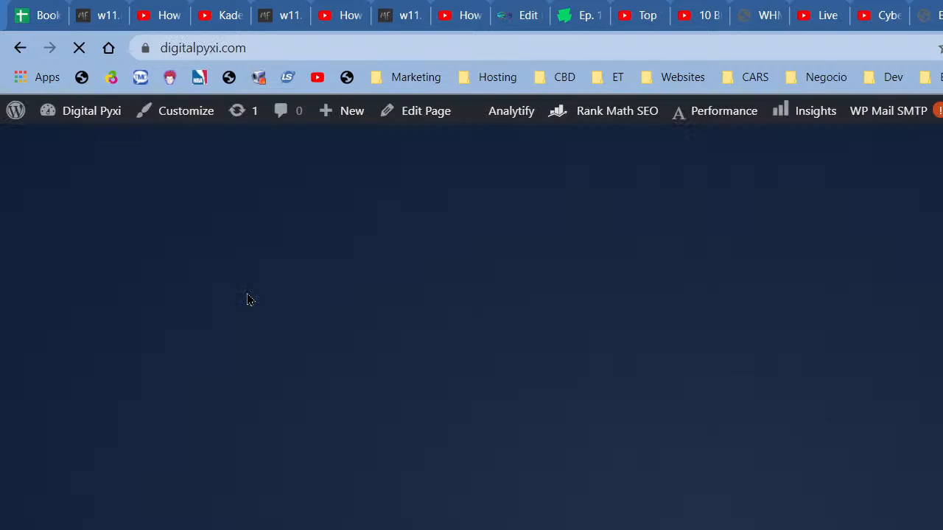
# Step: Scroll the digitalpyxi.com home page and go to its About page
pyautogui.scroll(-5, 529, 362)
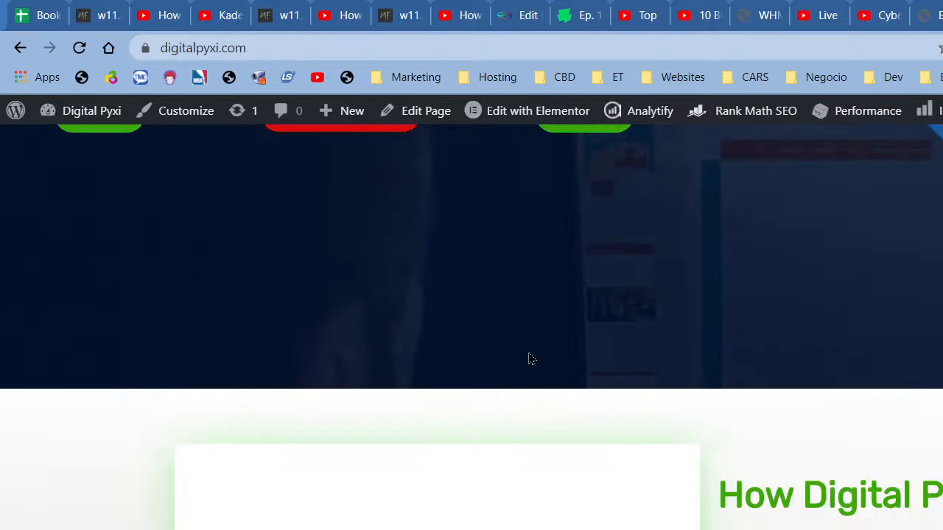
pyautogui.scroll(5, 529, 358)
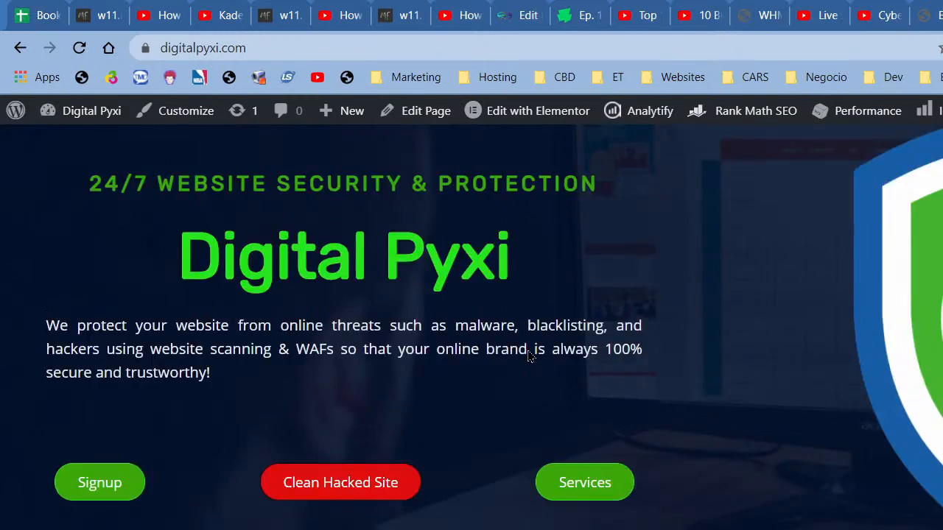
pyautogui.scroll(-10, 529, 357)
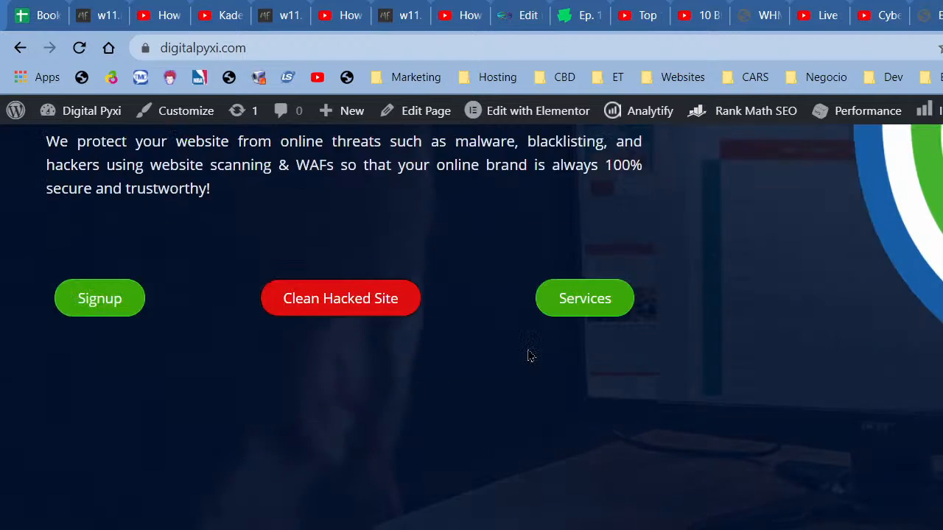
pyautogui.scroll(12, 528, 356)
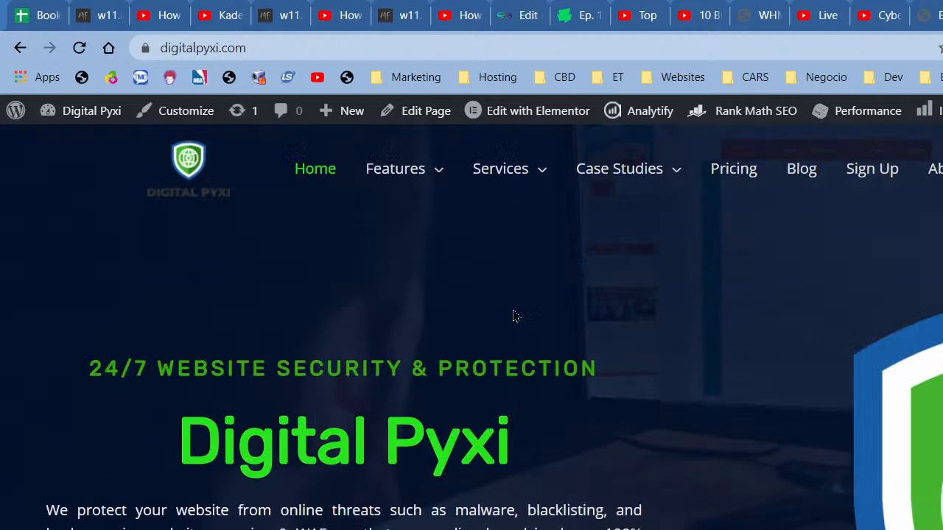
pyautogui.moveTo(515, 190)
pyautogui.click(934, 171)
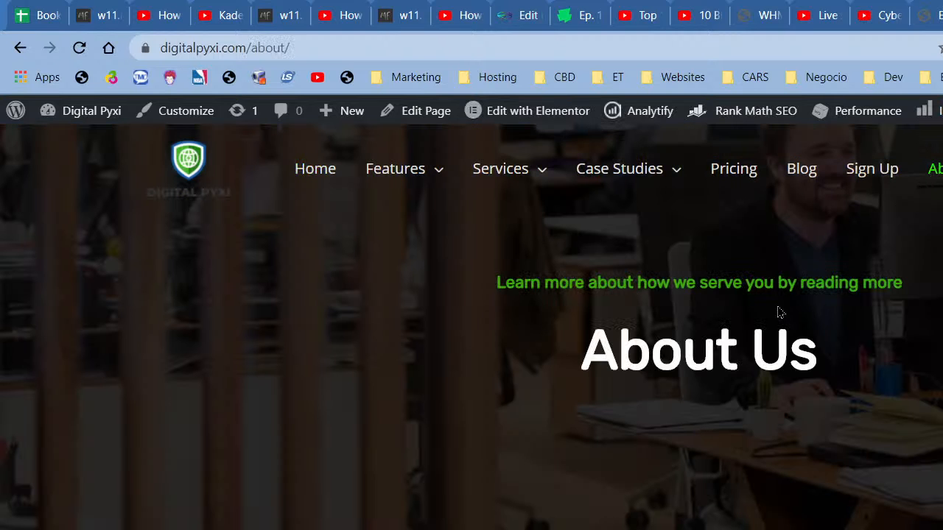
# Step: Review the About page's hero, stats, Our Mission and Our Vision sections
pyautogui.scroll(-5, 777, 314)
pyautogui.scroll(-8, 777, 314)
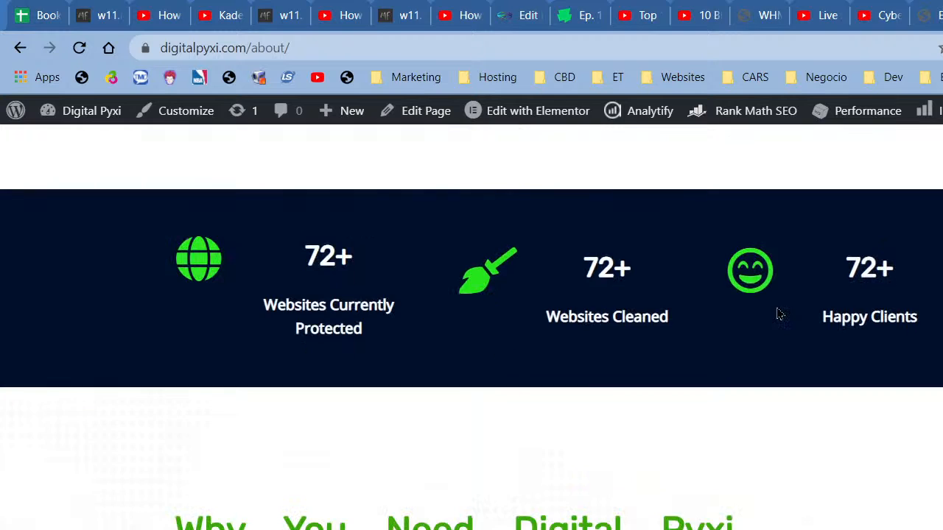
pyautogui.scroll(-10, 778, 311)
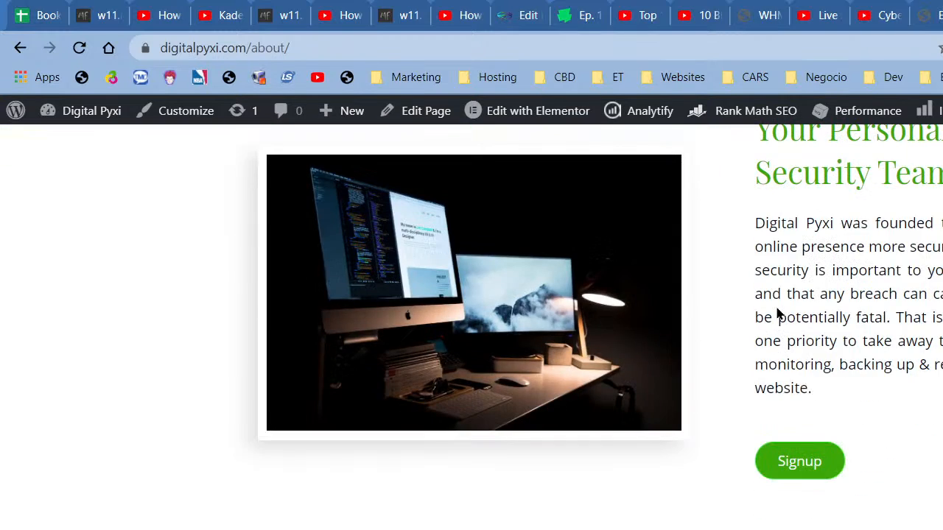
pyautogui.scroll(-1, 776, 307)
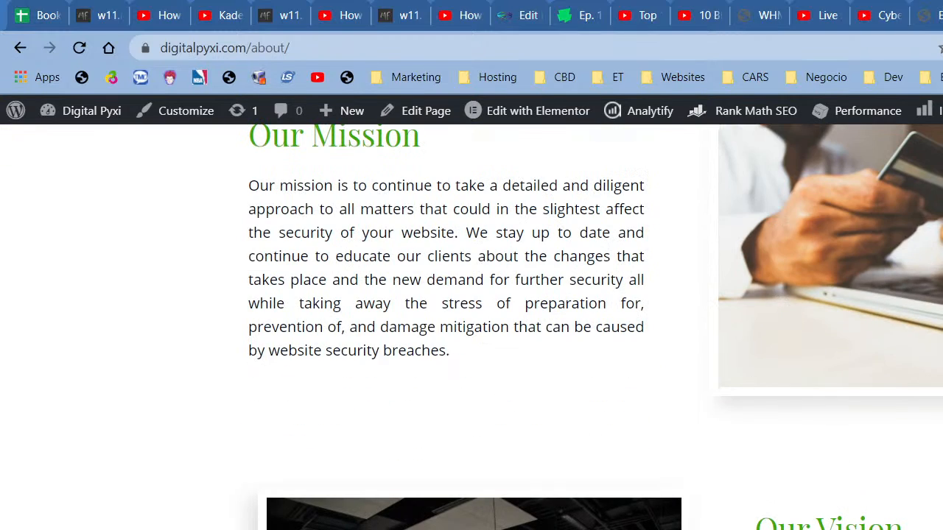
pyautogui.scroll(3, 360, 409)
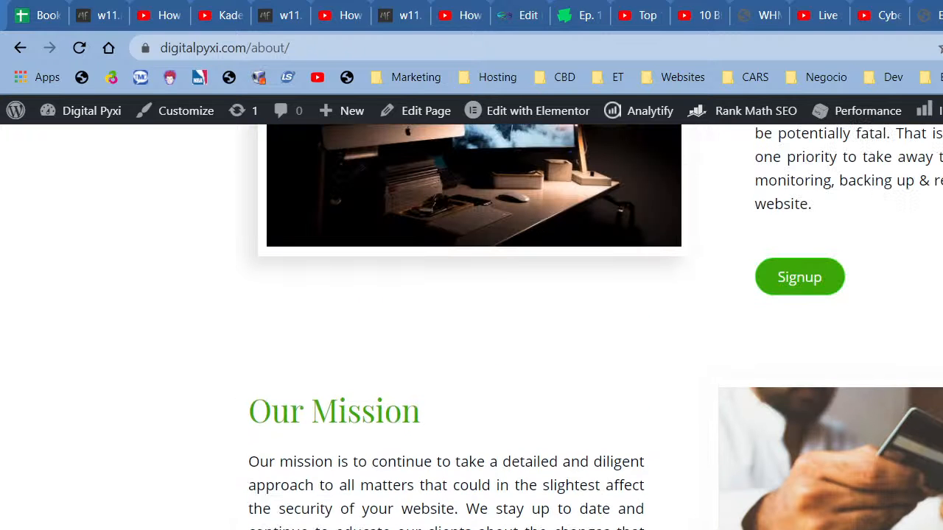
pyautogui.scroll(3, 339, 402)
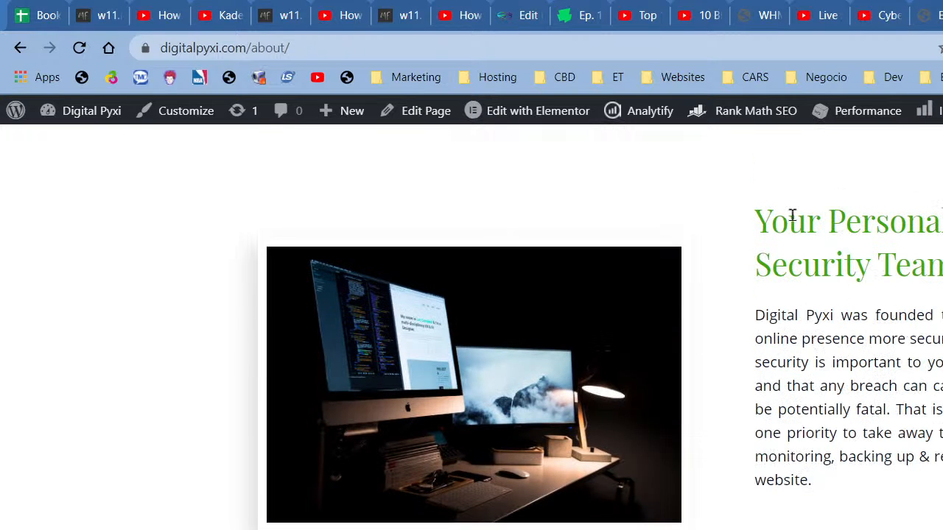
pyautogui.scroll(-4, 508, 372)
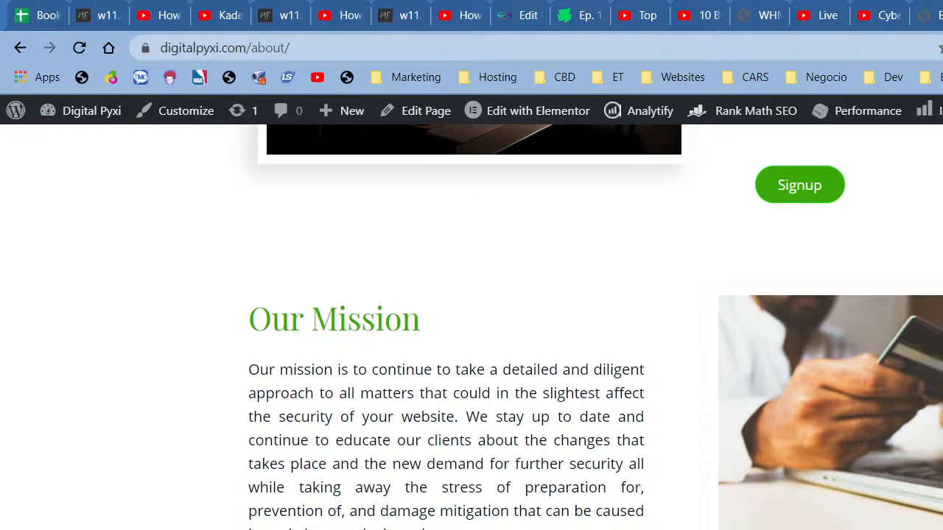
pyautogui.scroll(-5, 469, 377)
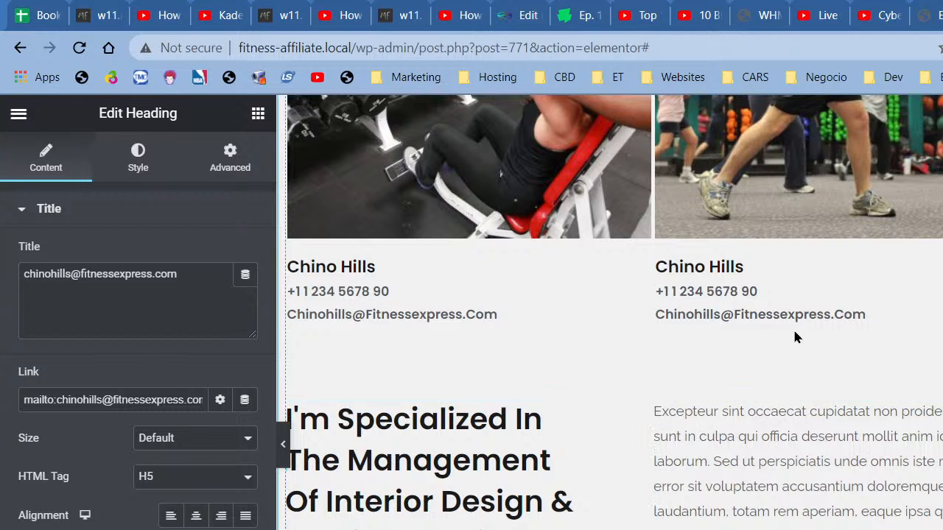
# Step: Scroll the Elementor canvas down to the bottom of the gym page
pyautogui.scroll(15, 737, 295)
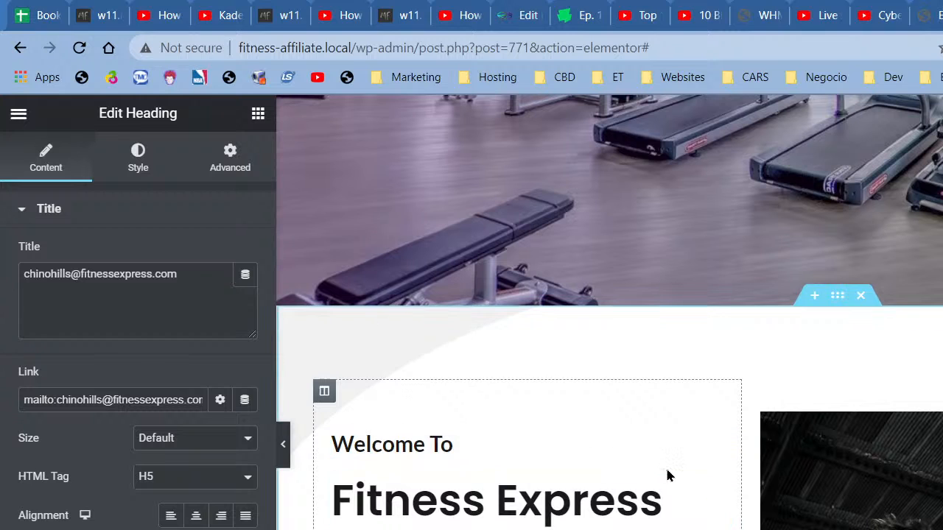
pyautogui.scroll(-1, 547, 474)
pyautogui.scroll(-12, 547, 474)
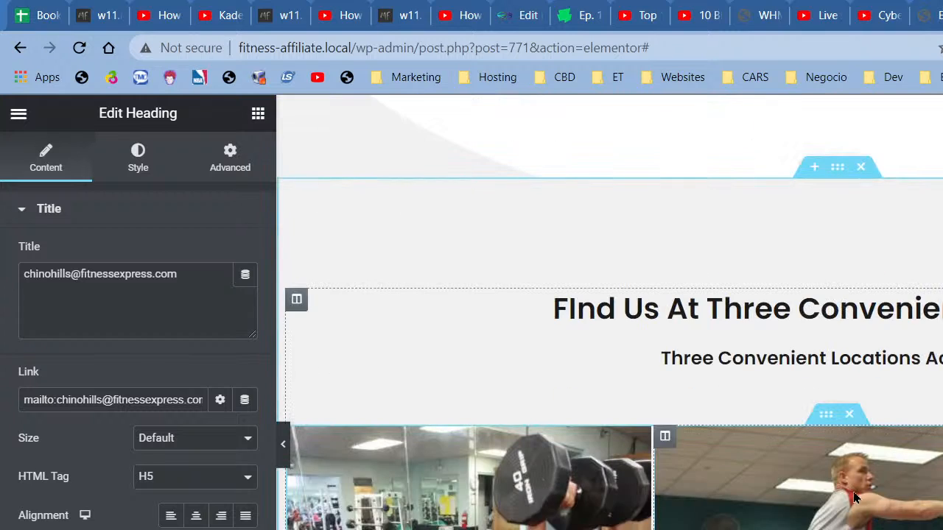
pyautogui.scroll(-2, 920, 402)
pyautogui.scroll(-4, 791, 415)
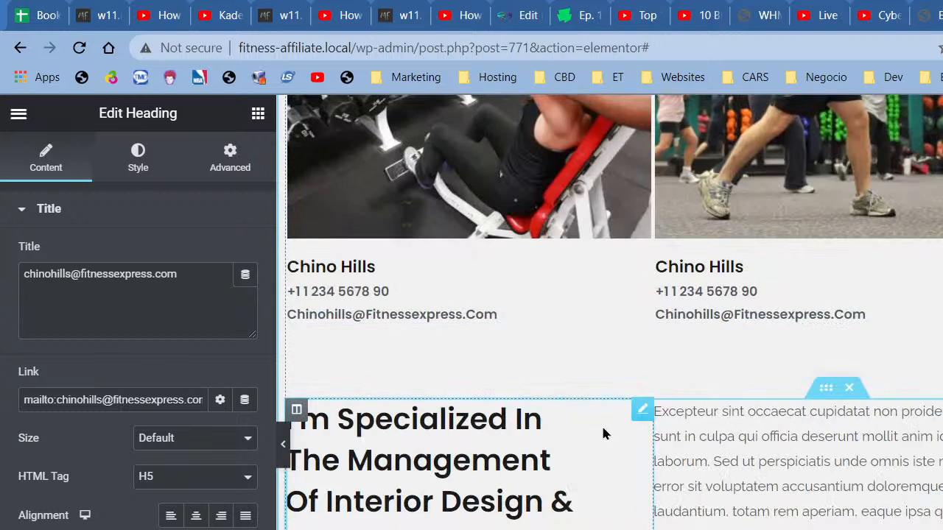
pyautogui.scroll(-3, 789, 488)
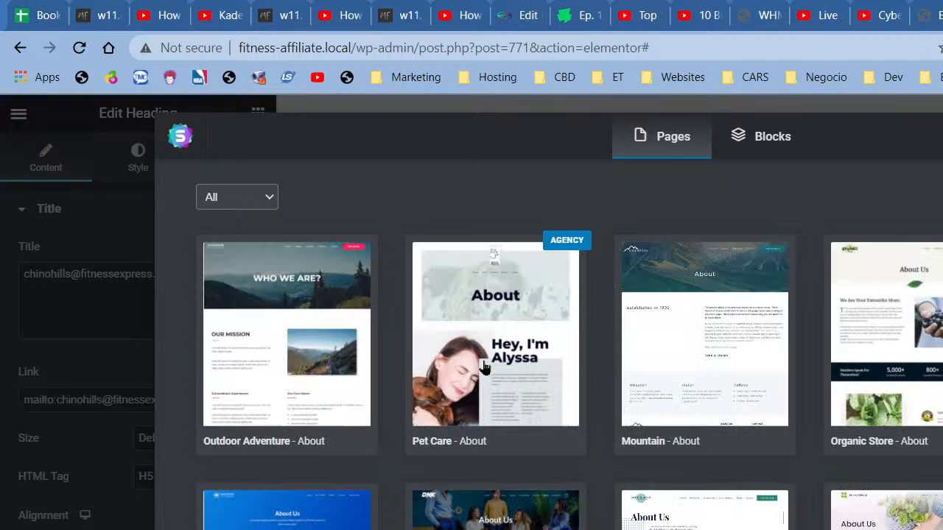
# Step: Preview the Mountain - About template and import it into the page
pyautogui.click(704, 392)
pyautogui.scroll(-5, 687, 391)
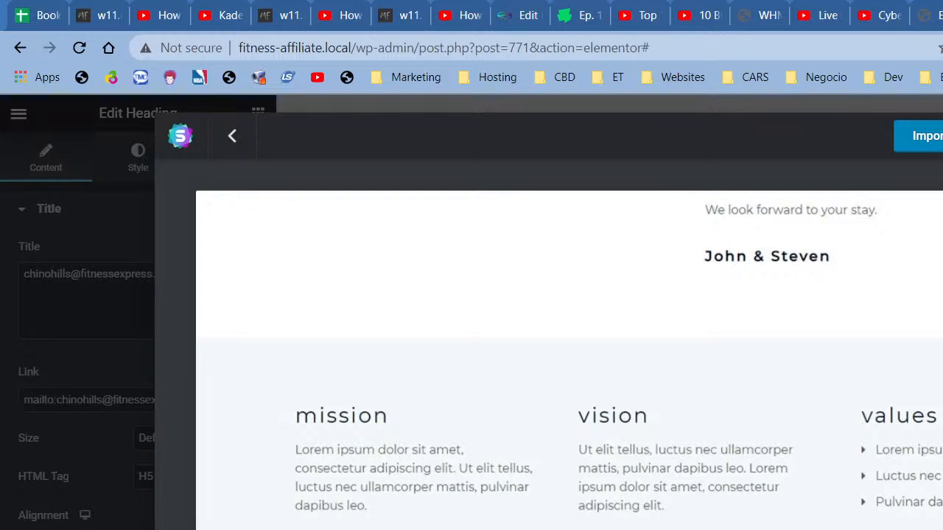
pyautogui.click(930, 136)
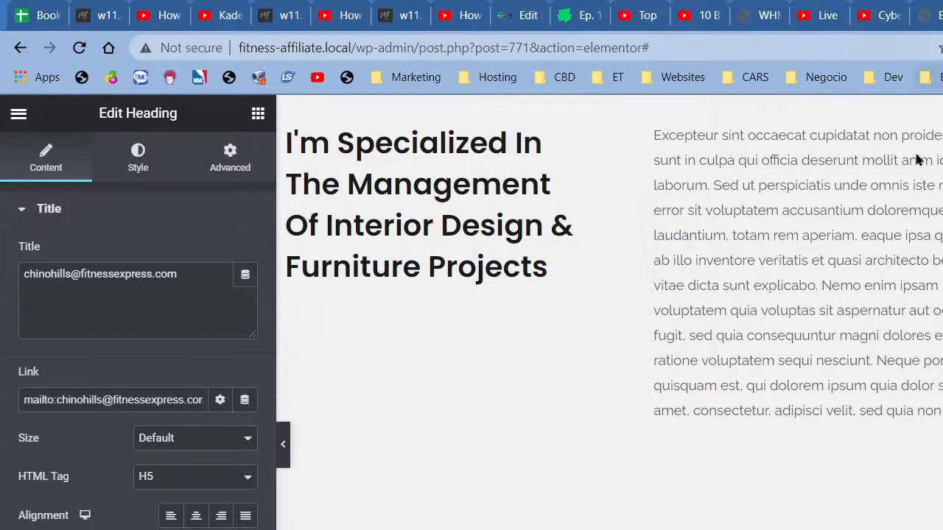
pyautogui.scroll(-15, 854, 332)
pyautogui.scroll(15, 851, 494)
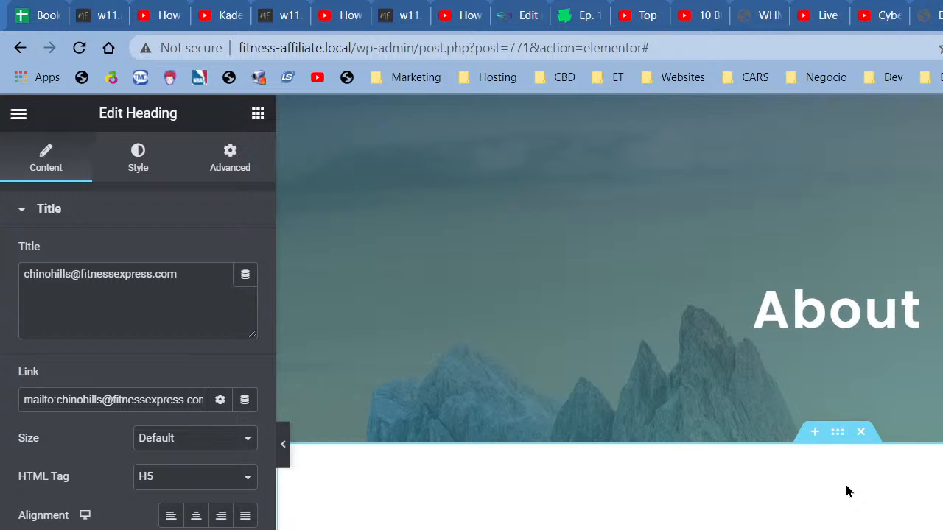
pyautogui.scroll(-3, 832, 440)
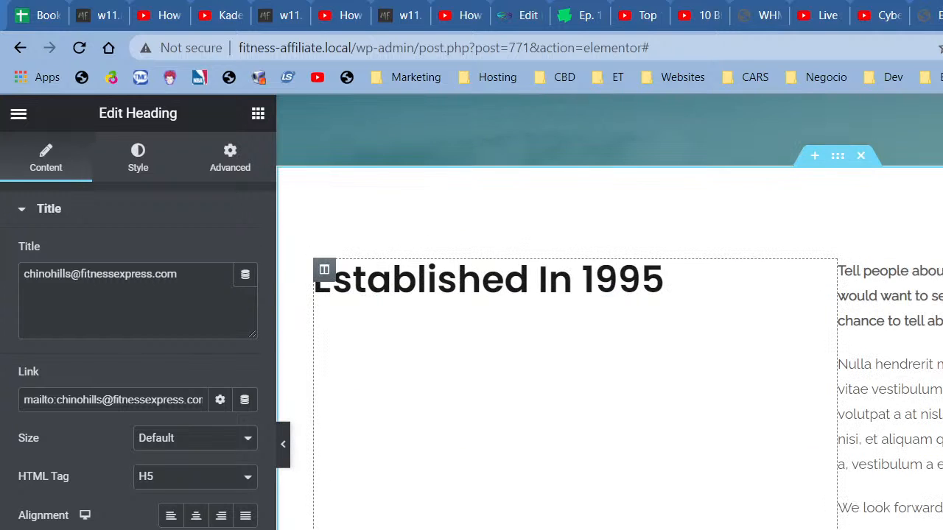
pyautogui.scroll(2, 832, 440)
pyautogui.scroll(-5, 609, 312)
pyautogui.scroll(1, 609, 312)
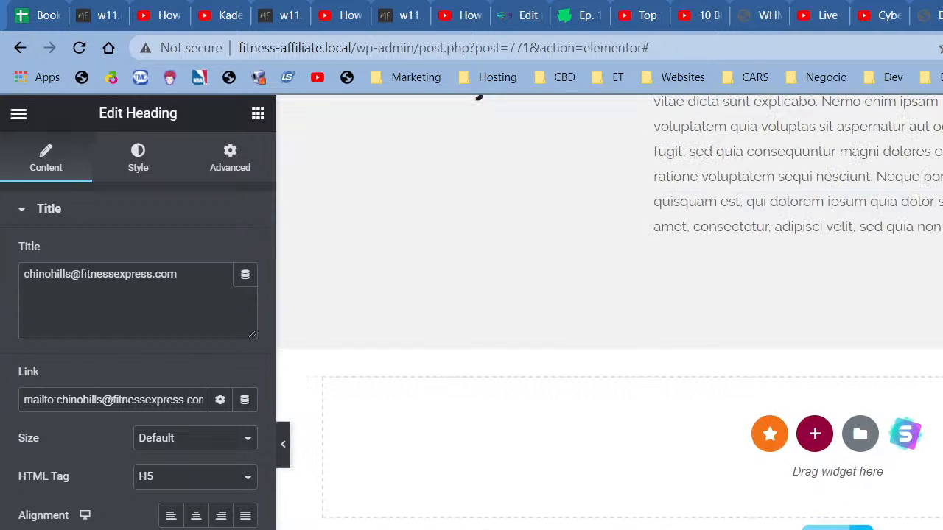
pyautogui.scroll(3, 855, 383)
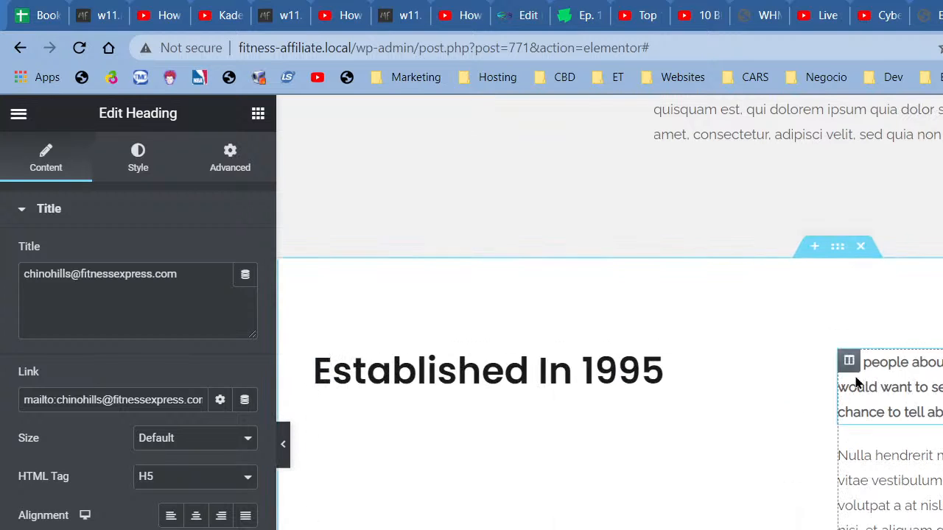
# Step: Delete the Established In 1995 section and the Mission column's star icon
pyautogui.click(860, 247)
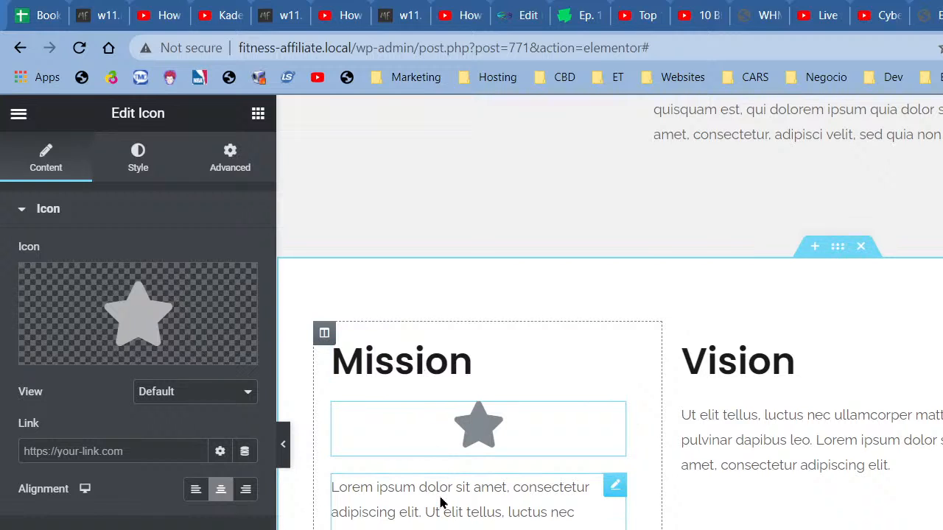
pyautogui.rightClick(439, 437)
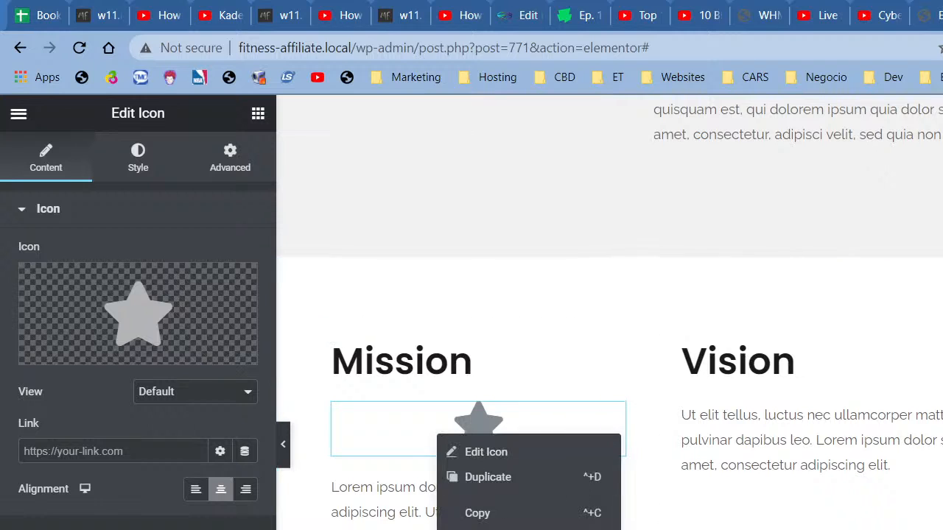
pyautogui.press('Delete')
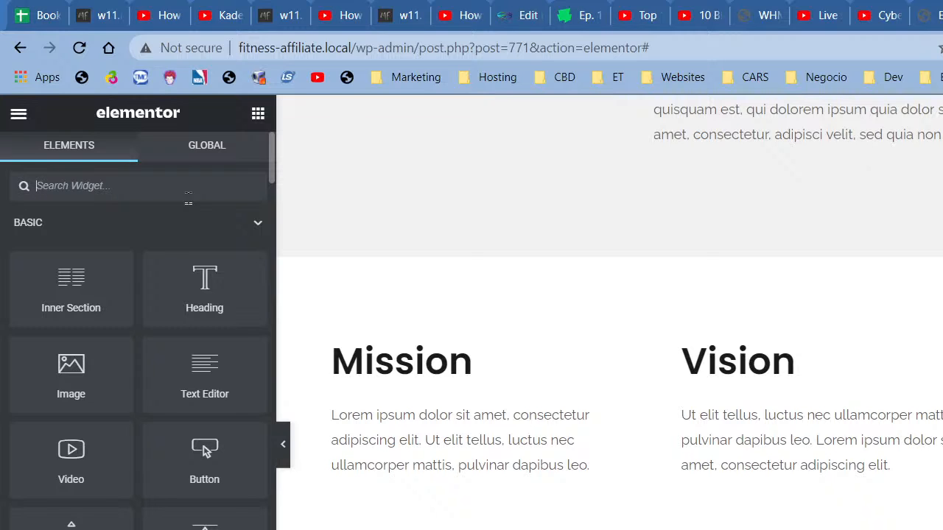
# Step: Search widgets for 'icon' and place an Icon Box above the Mission heading
pyautogui.scroll(-6, 143, 362)
pyautogui.scroll(6, 150, 392)
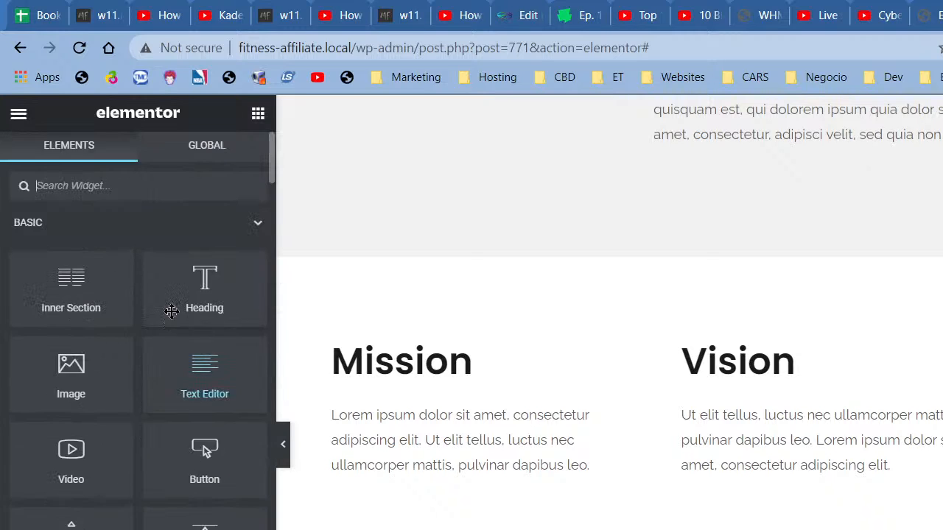
pyautogui.write('icon')
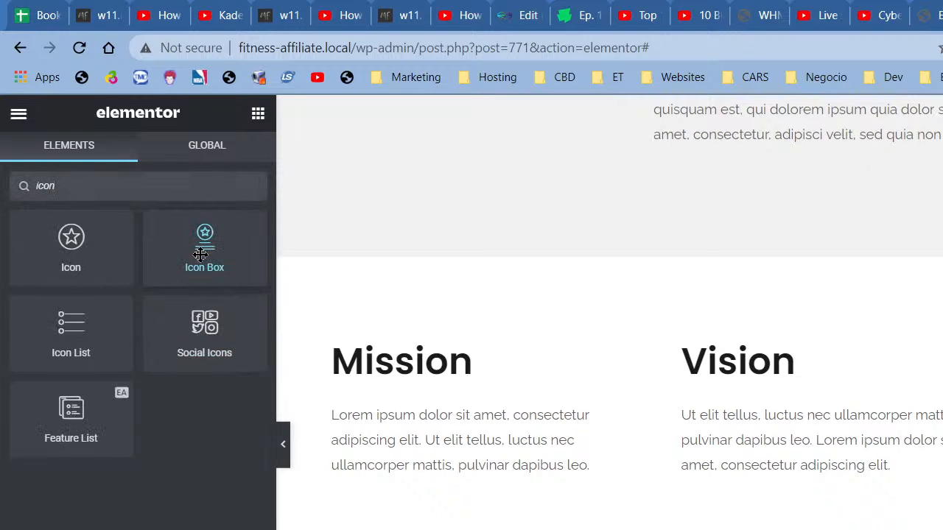
pyautogui.moveTo(200, 254); pyautogui.dragTo(392, 351)
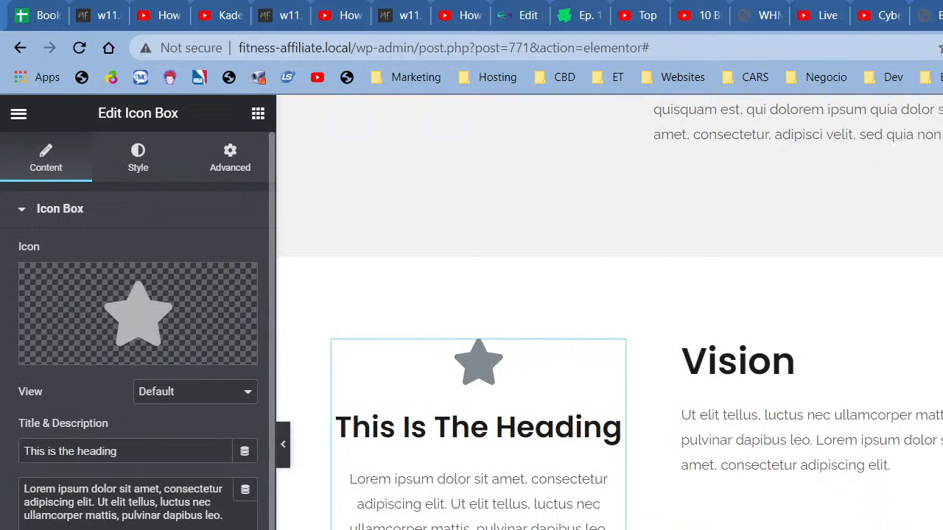
# Step: Title the new icon box 'Mission' and remove the leftover standalone Mission heading
pyautogui.scroll(-2, 83, 294)
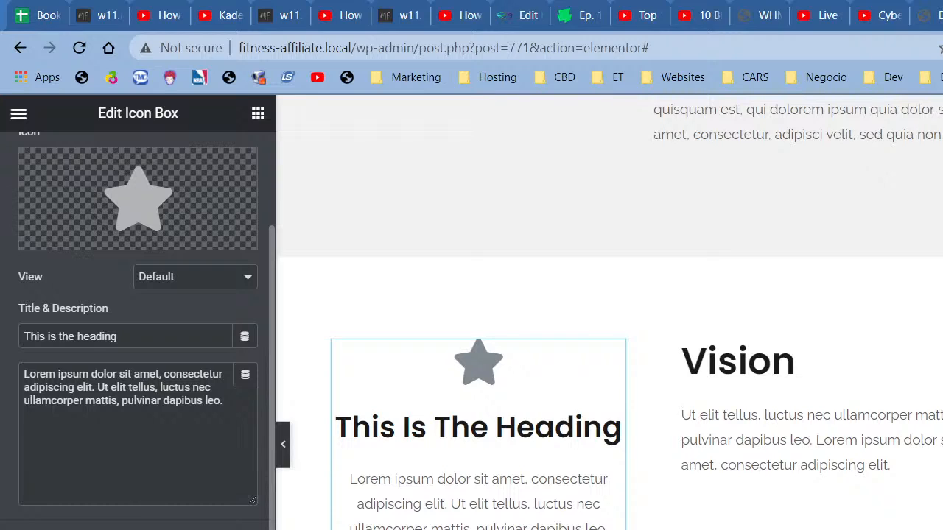
pyautogui.click(245, 529)
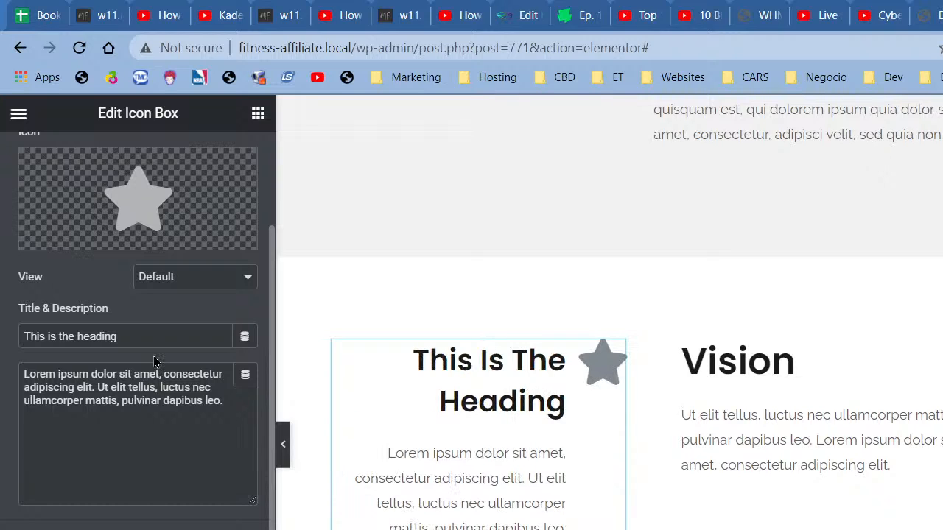
pyautogui.tripleClick(74, 336)
pyautogui.write('Mission')
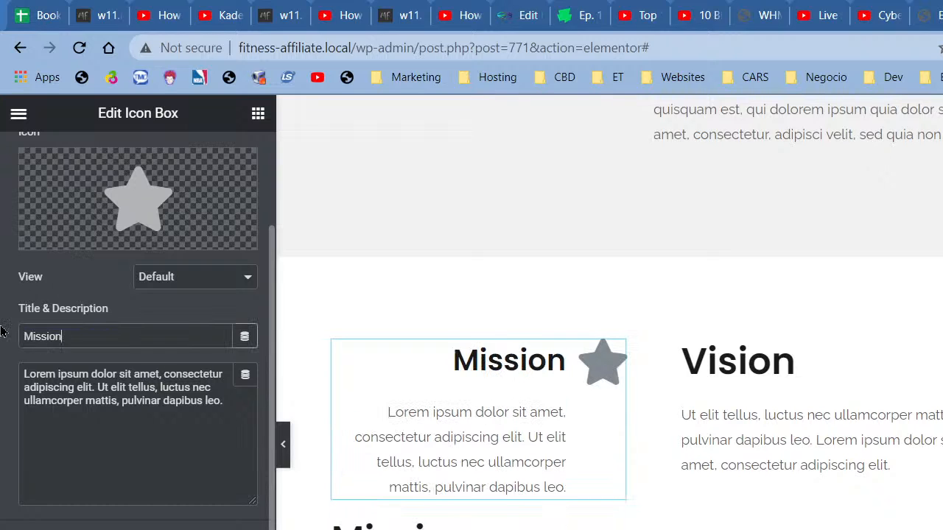
pyautogui.click(121, 433)
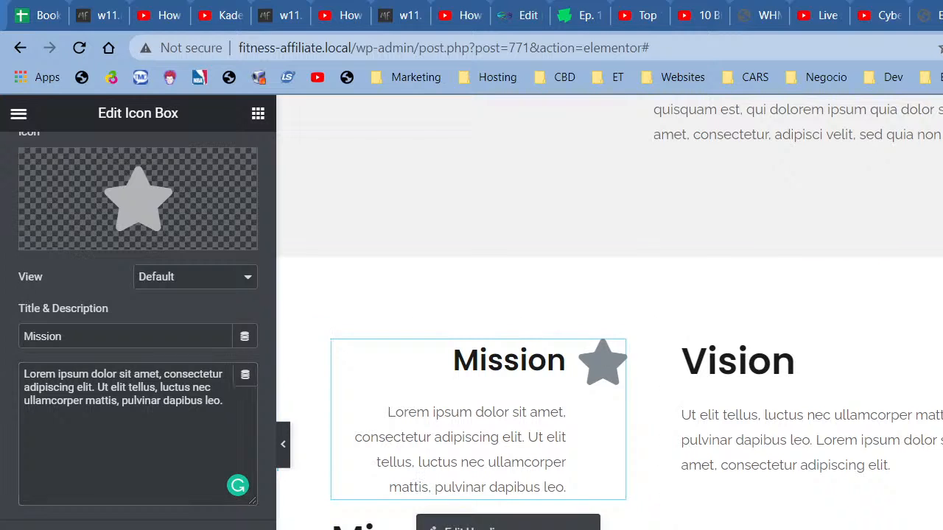
pyautogui.click(442, 528)
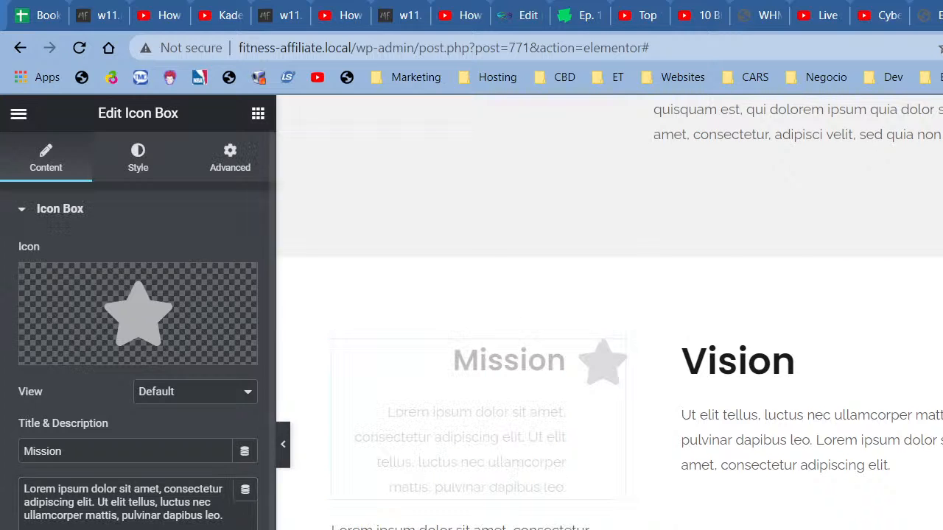
pyautogui.rightClick(440, 528)
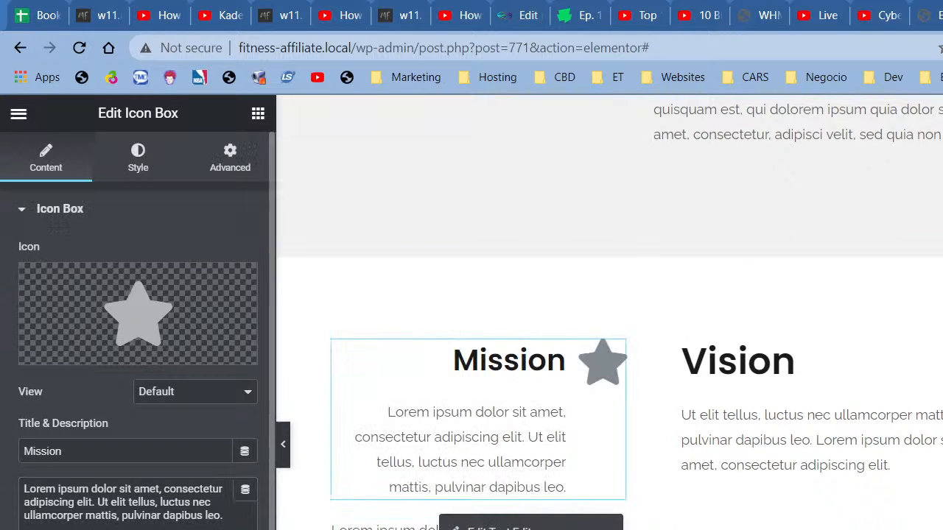
# Step: Copy the Mission icon box into the Vision column, replacing the old heading, and retitle it 'Vision'
pyautogui.rightClick(545, 428)
pyautogui.click(578, 503)
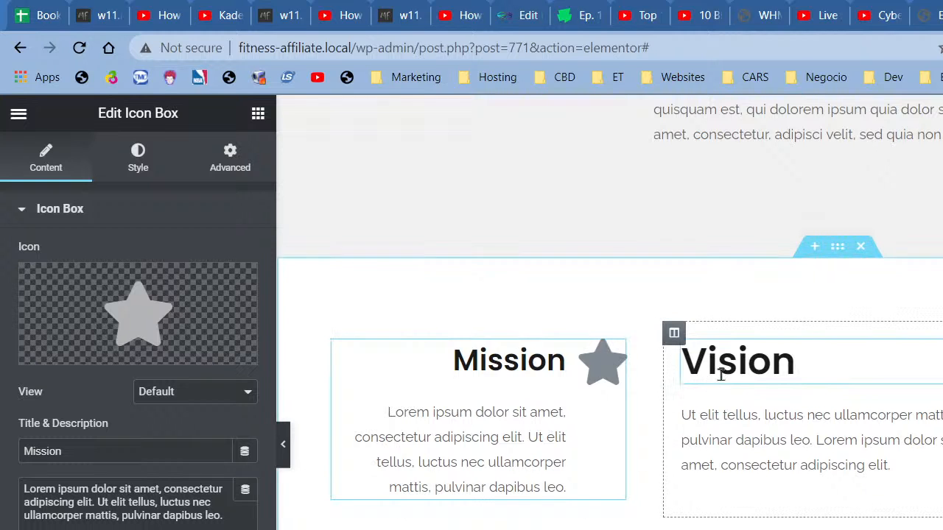
pyautogui.rightClick(757, 348)
pyautogui.click(816, 446)
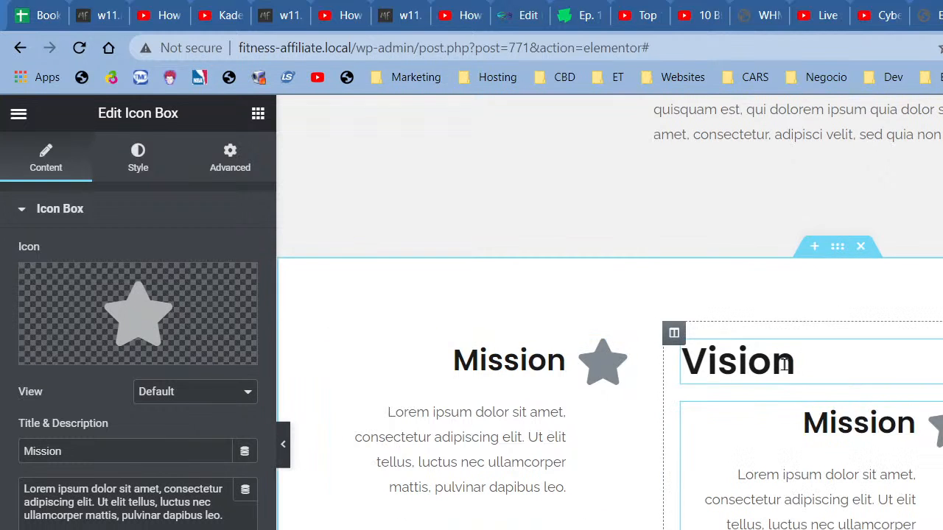
pyautogui.rightClick(784, 365)
pyautogui.click(818, 529)
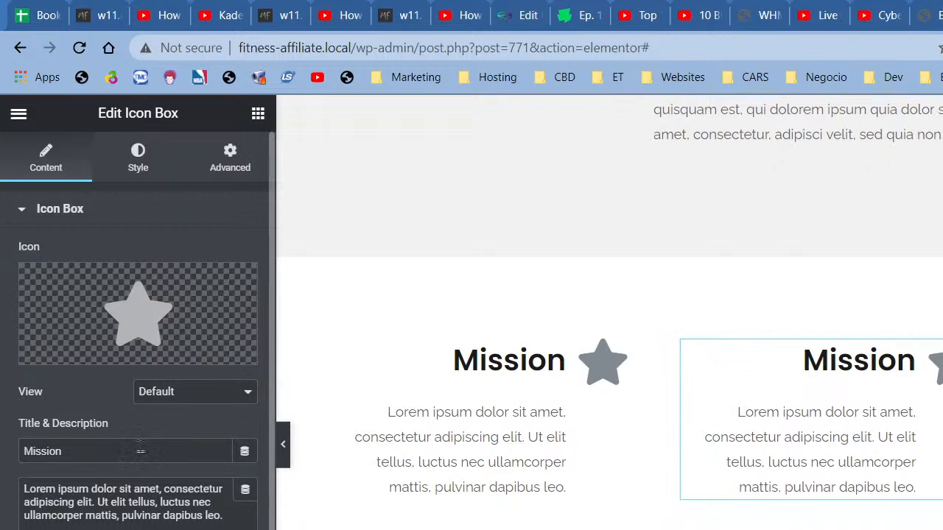
pyautogui.moveTo(140, 453); pyautogui.dragTo(2, 457)
pyautogui.write('Vision')
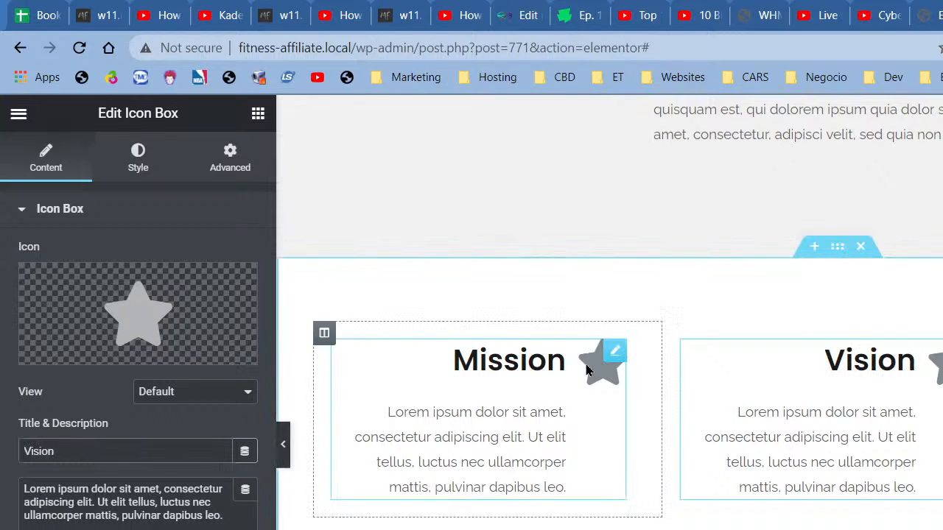
# Step: Set the icon position to Left on both the Vision and Mission icon boxes
pyautogui.click(153, 529)
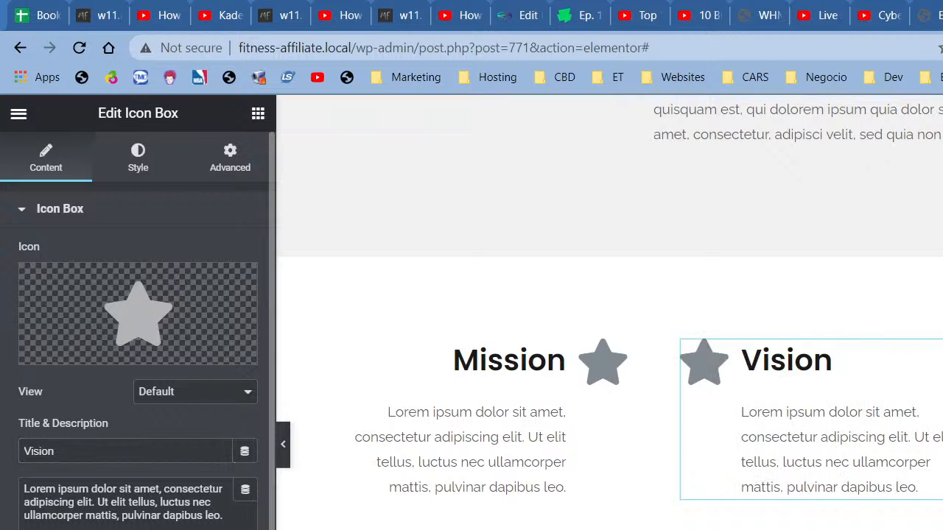
pyautogui.click(404, 391)
pyautogui.click(153, 529)
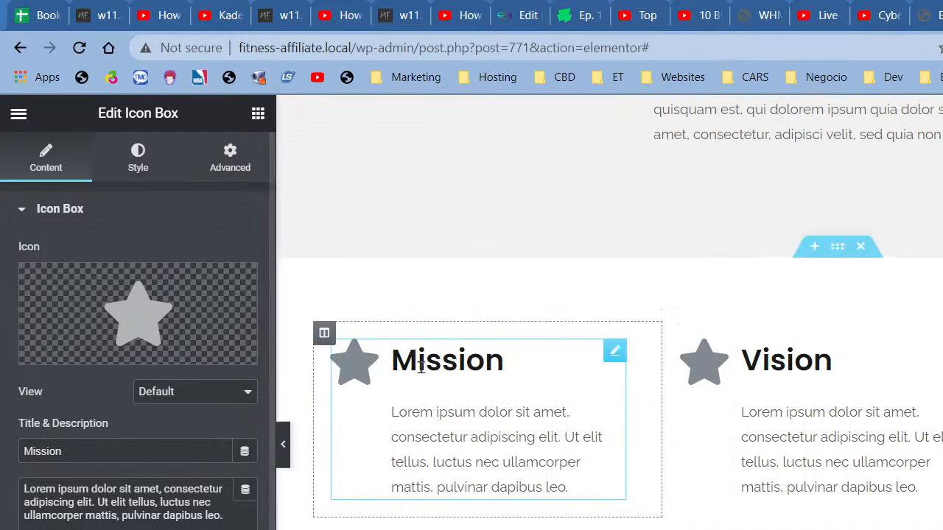
pyautogui.moveTo(164, 301)
pyautogui.click(129, 289)
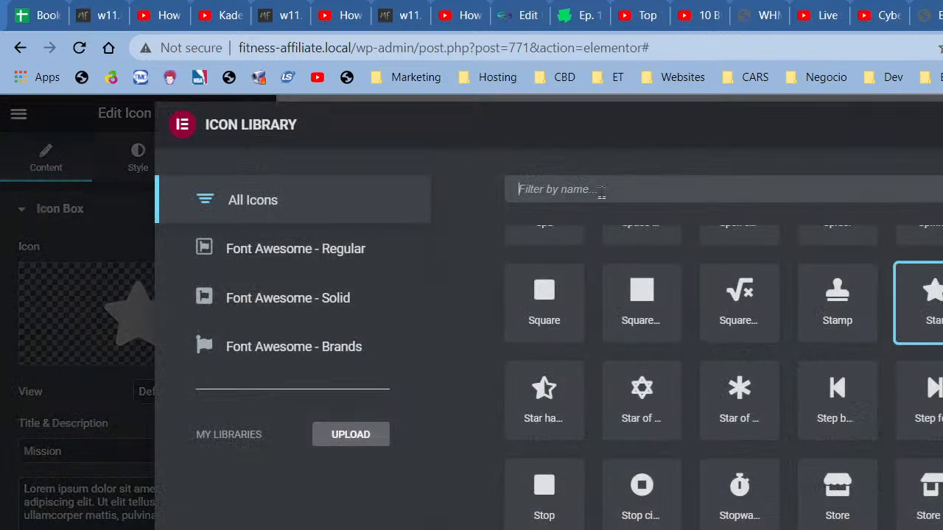
# Step: Give the Mission box the clipboard-check icon via the 'clip' filter, then open Vision's icon library
pyautogui.write('clip')
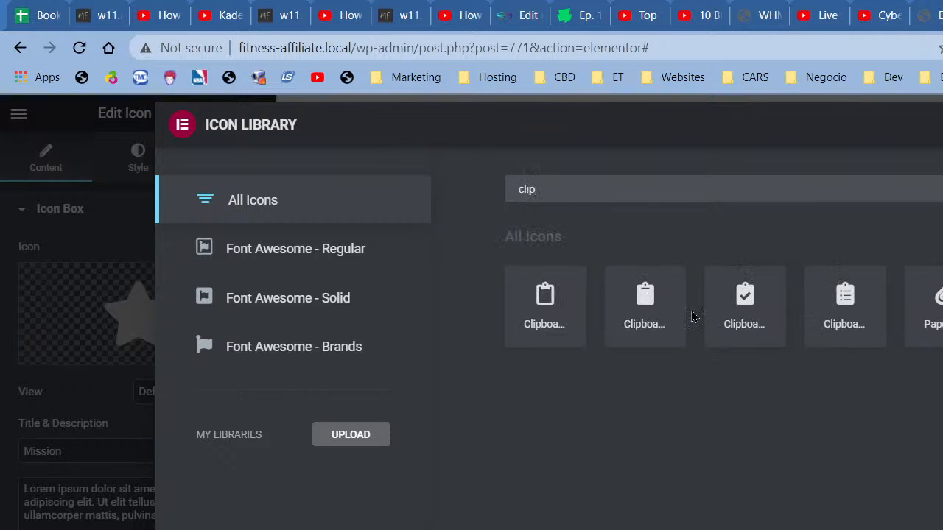
pyautogui.click(747, 298)
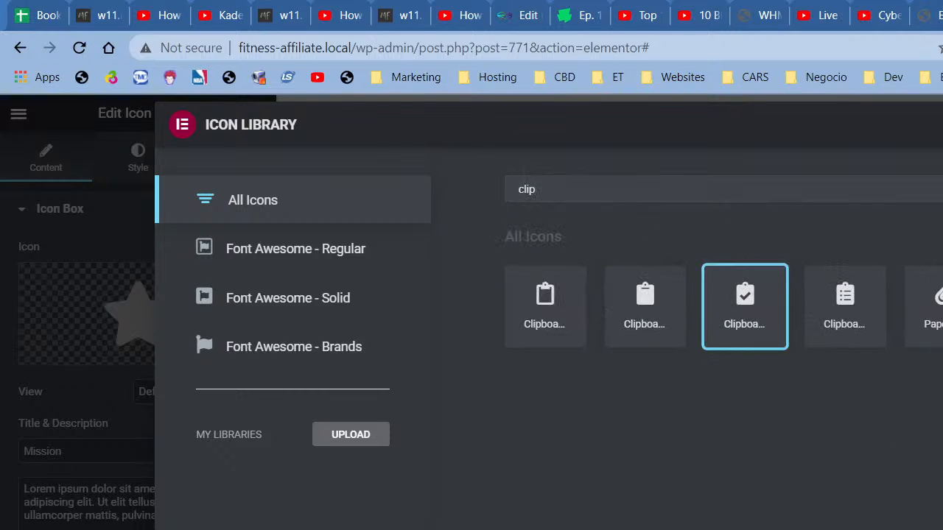
pyautogui.click(942, 529)
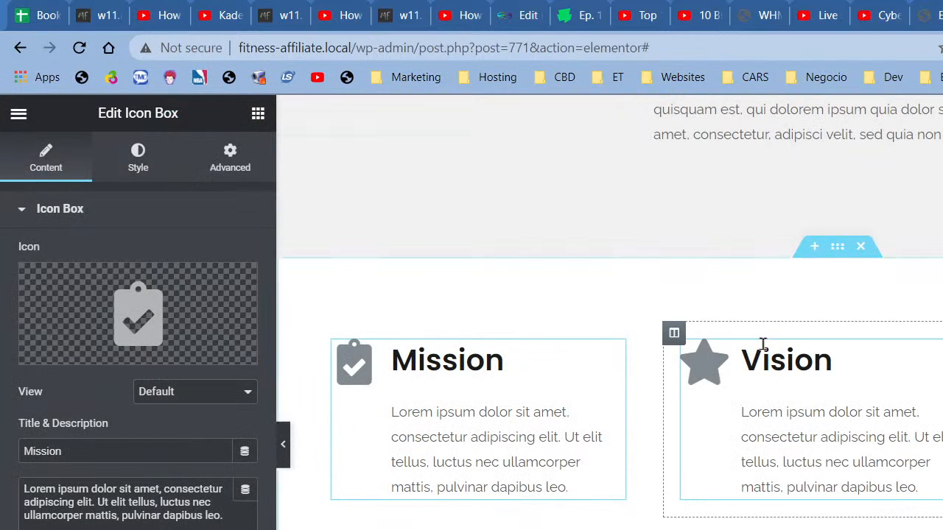
pyautogui.click(767, 364)
pyautogui.click(200, 294)
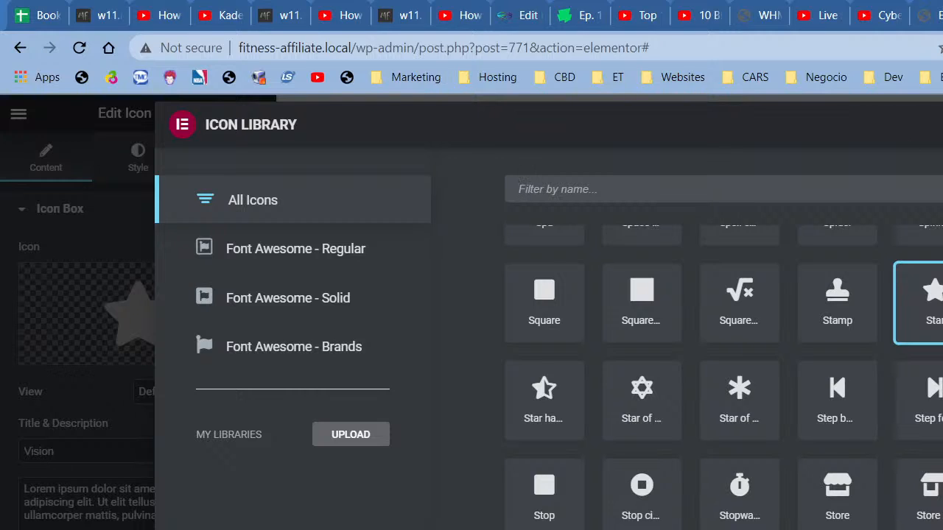
# Step: Google 'difference mission and vision' in a new tab and scroll the results
pyautogui.hotkey('ctrl', 't')
pyautogui.write('d')
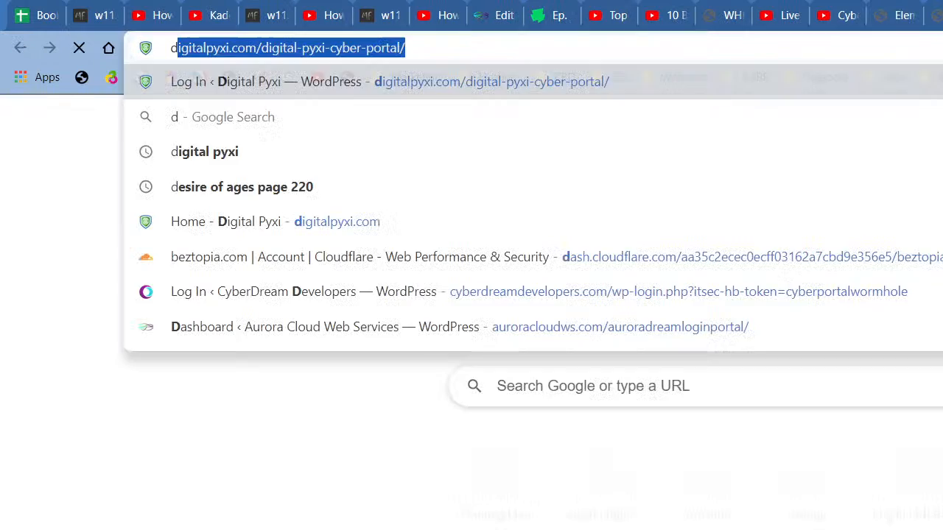
pyautogui.write('ifference miss')
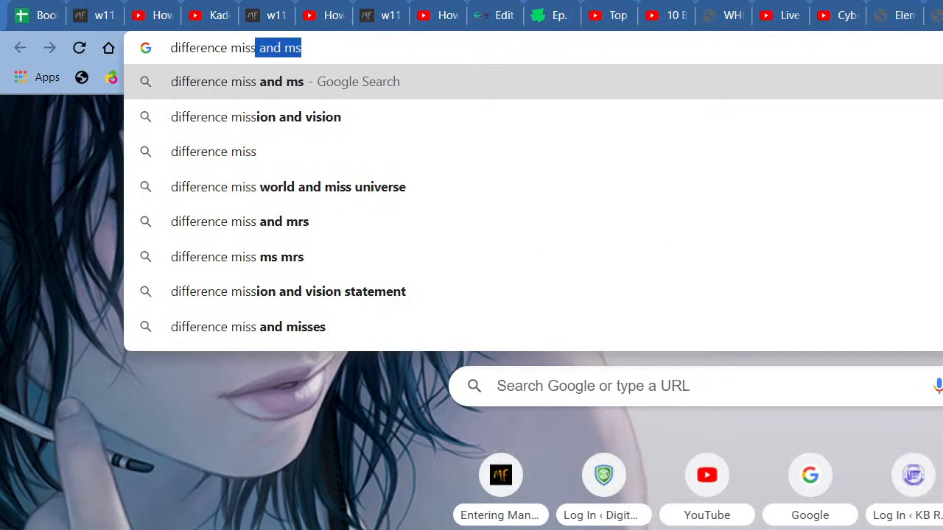
pyautogui.press('Down')
pyautogui.press('Return')
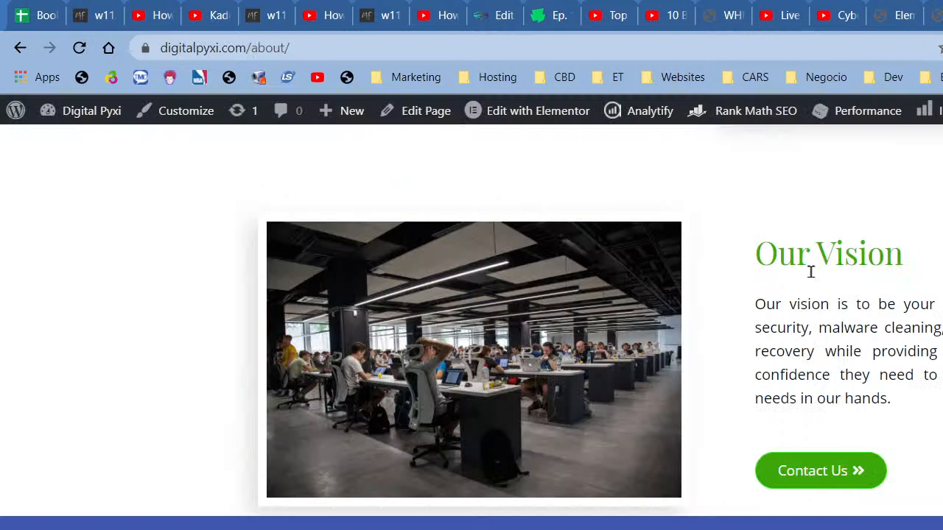
pyautogui.scroll(-4, 678, 364)
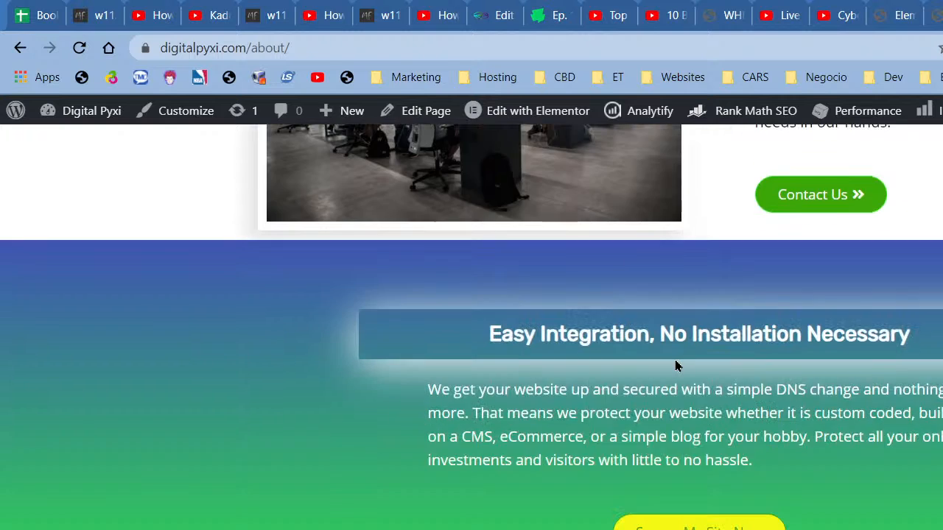
# Step: Read the About page's Our Mission and Our Vision text, then return to the search results
pyautogui.scroll(9, 675, 359)
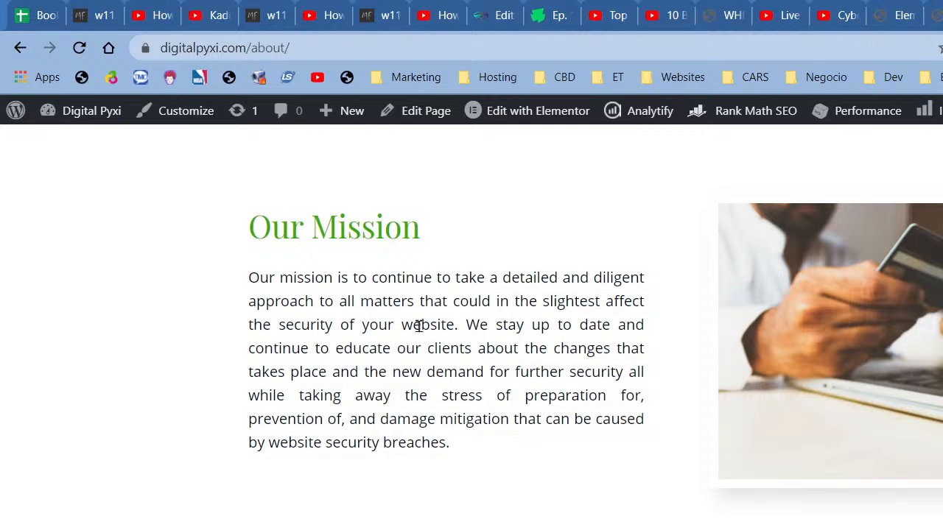
pyautogui.scroll(-3, 451, 333)
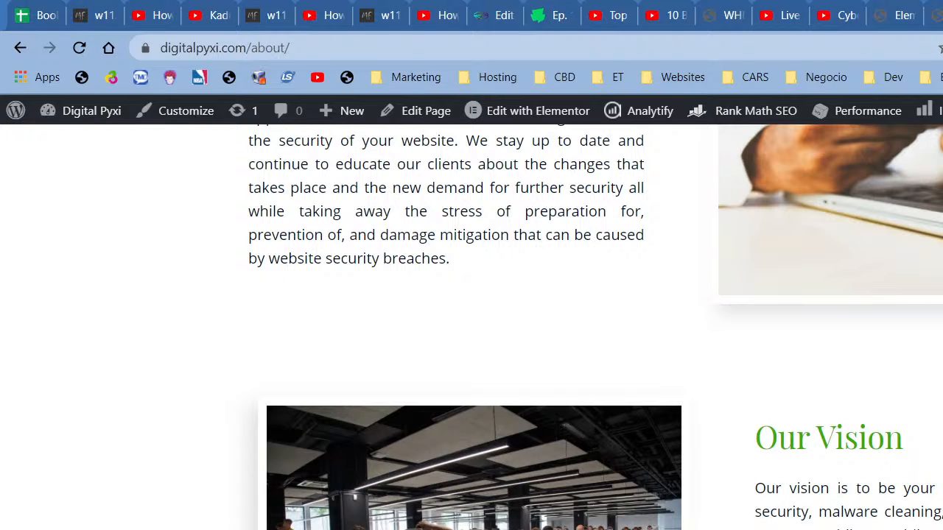
pyautogui.scroll(1, 471, 324)
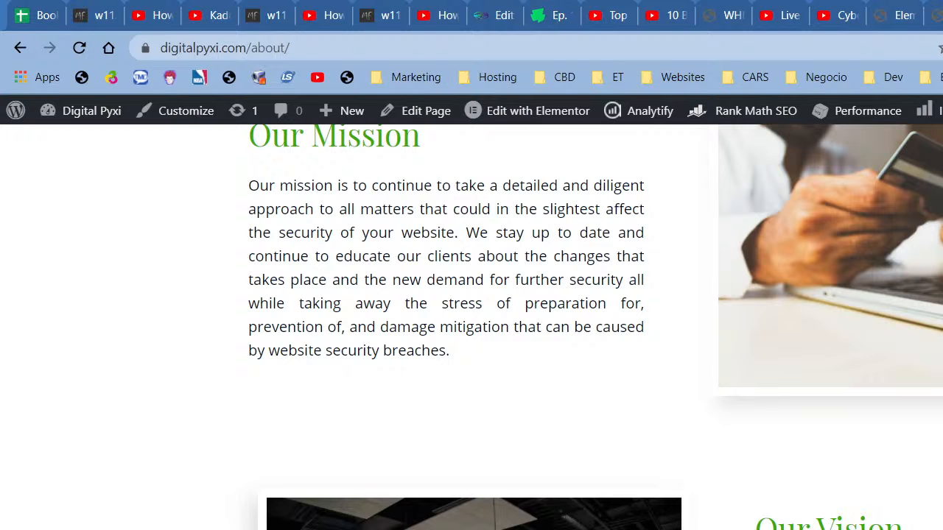
pyautogui.hotkey('ctrl', 'Tab')
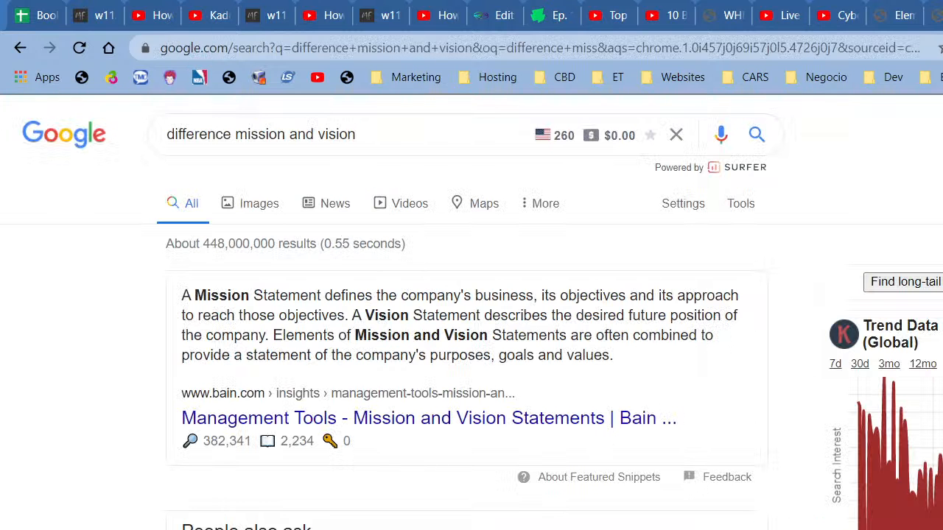
pyautogui.click(935, 15)
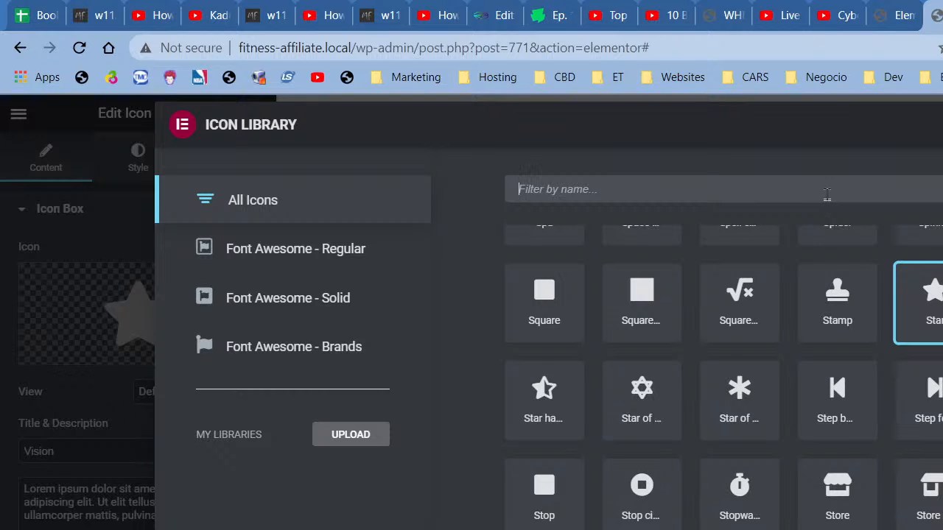
# Step: Filter the Icon Library (trying 'target', 'dot', 'bu') and give Vision a bullseye icon instead of the star
pyautogui.write('buls')
pyautogui.press('BackSpace')
pyautogui.press('BackSpace')
pyautogui.press('BackSpace')
pyautogui.press('BackSpace')
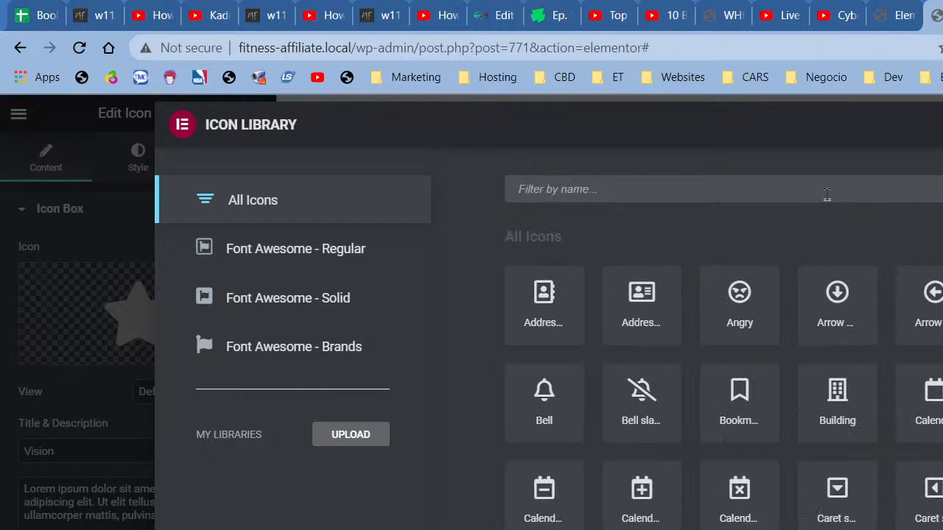
pyautogui.write('targ')
pyautogui.press('BackSpace')
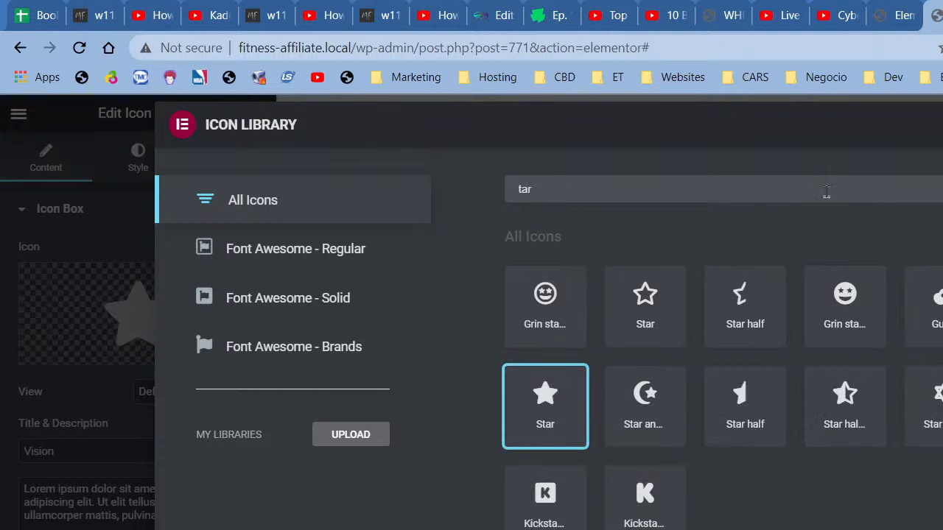
pyautogui.press('BackSpace')
pyautogui.press('BackSpace')
pyautogui.press('BackSpace')
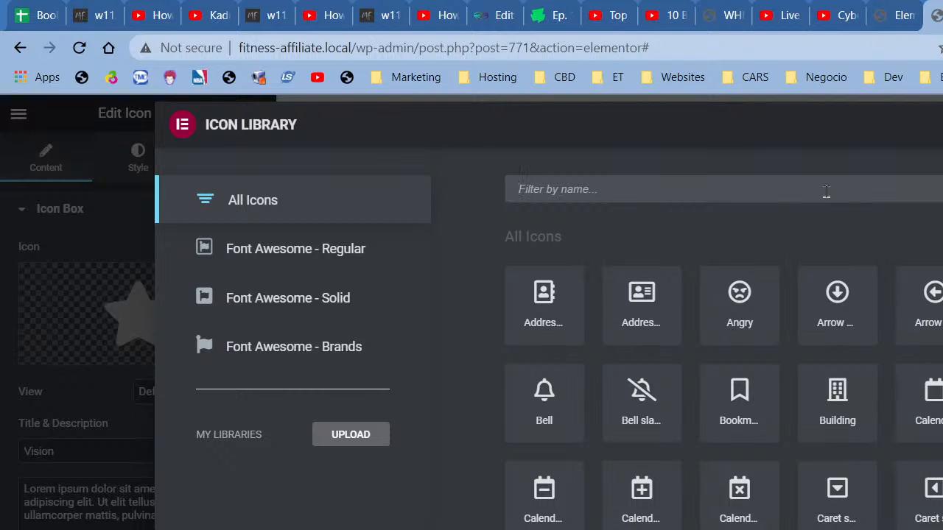
pyautogui.write('dot')
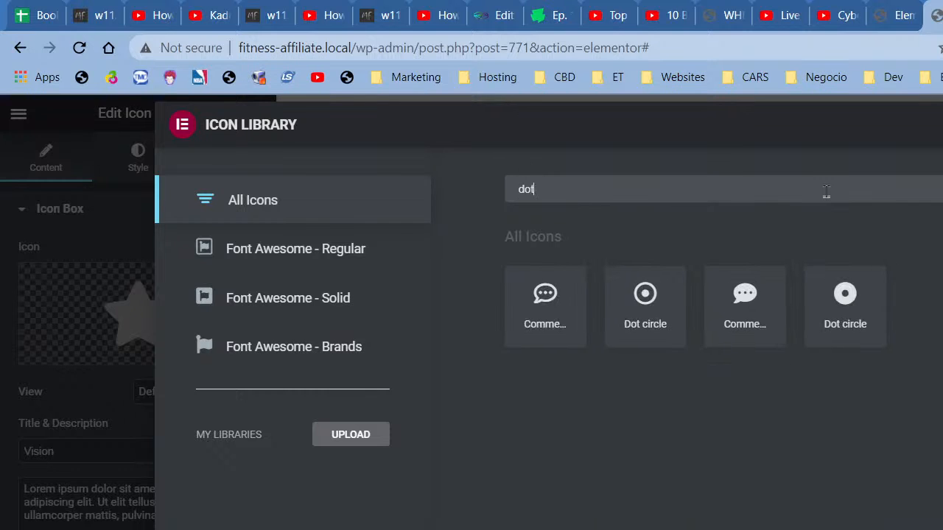
pyautogui.press('BackSpace')
pyautogui.press('BackSpace')
pyautogui.press('BackSpace')
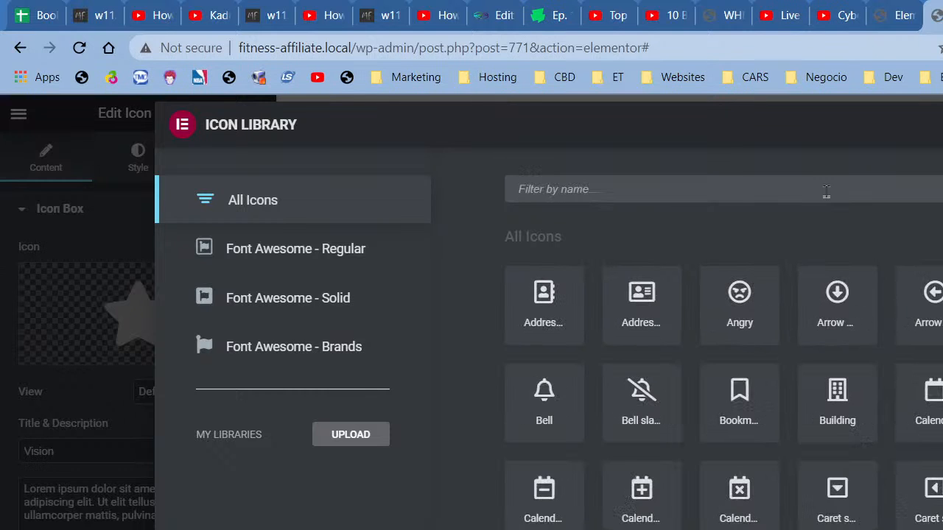
pyautogui.write('bu')
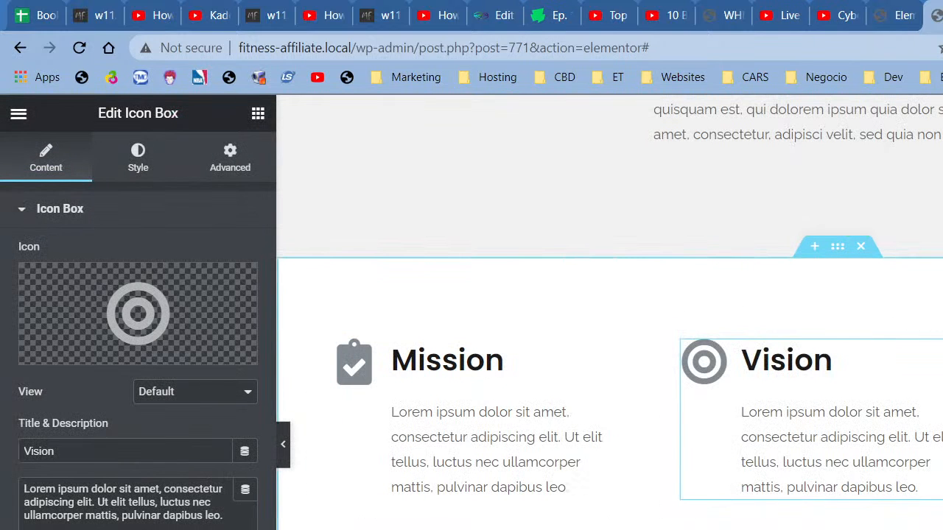
pyautogui.rightClick(853, 398)
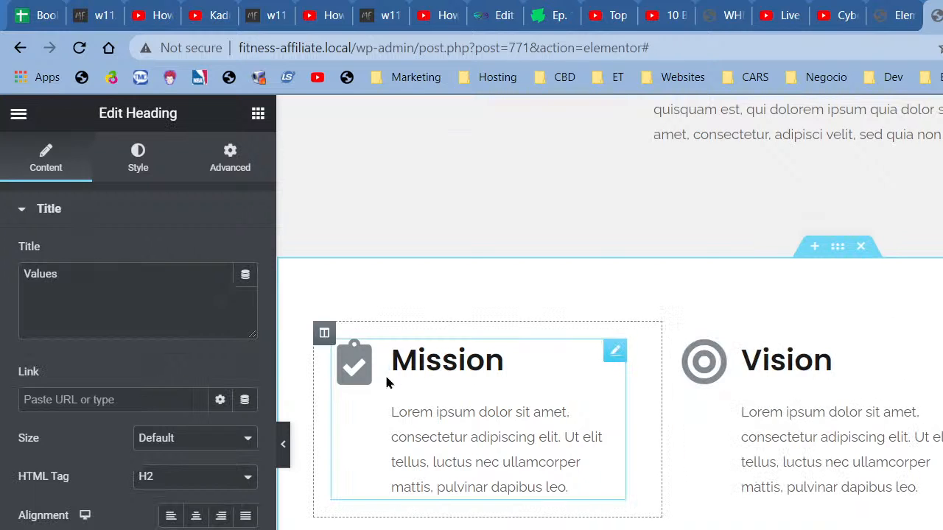
# Step: Replace the Values heading title with 'Fitness Laws', after briefly trying 'Code Of Conduct'
pyautogui.tripleClick(123, 317)
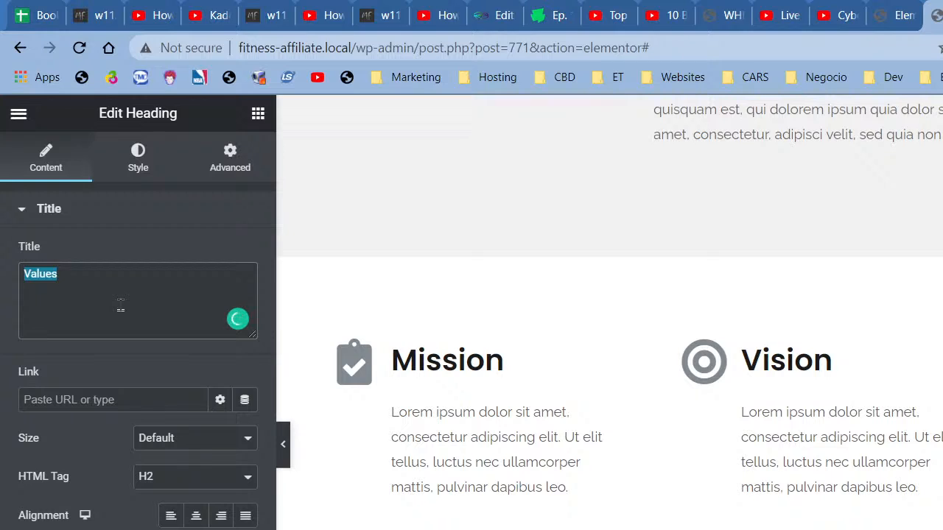
pyautogui.write('Code Of ')
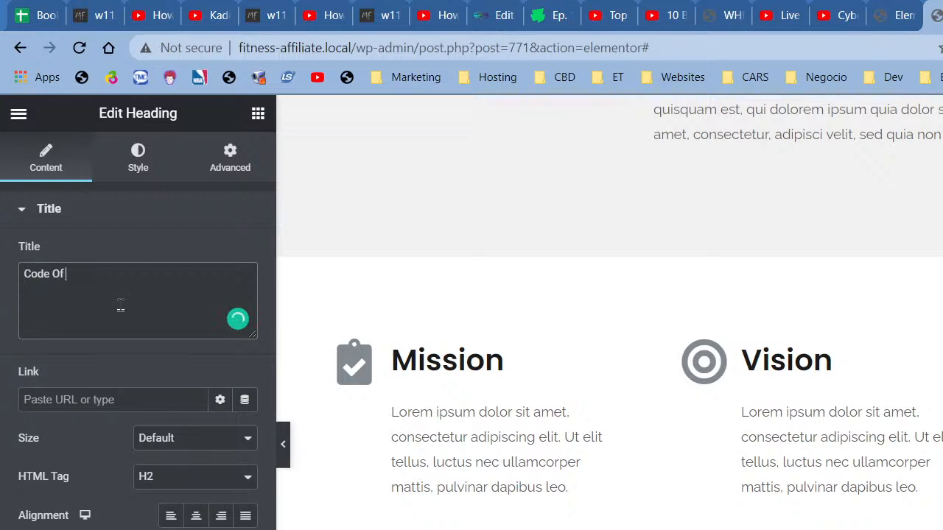
pyautogui.write('Conduct')
pyautogui.tripleClick(121, 304)
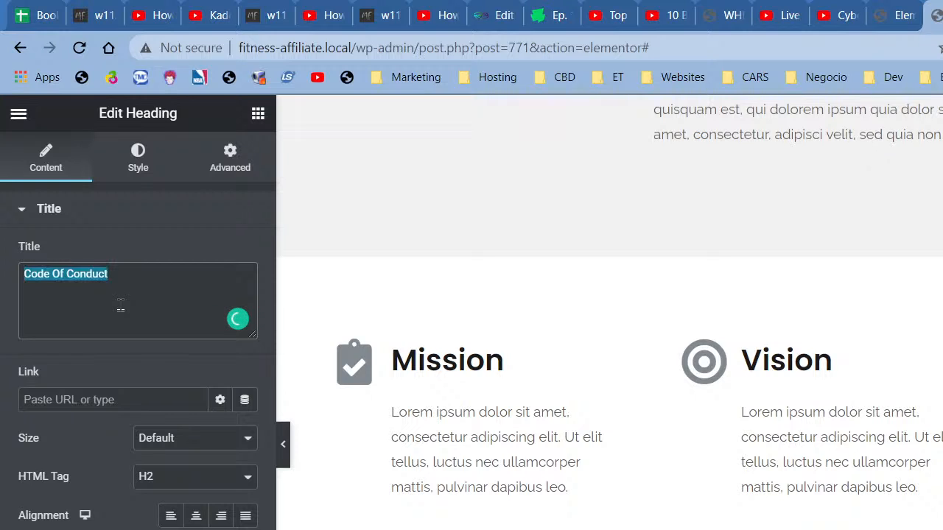
pyautogui.write('Fitness LAw')
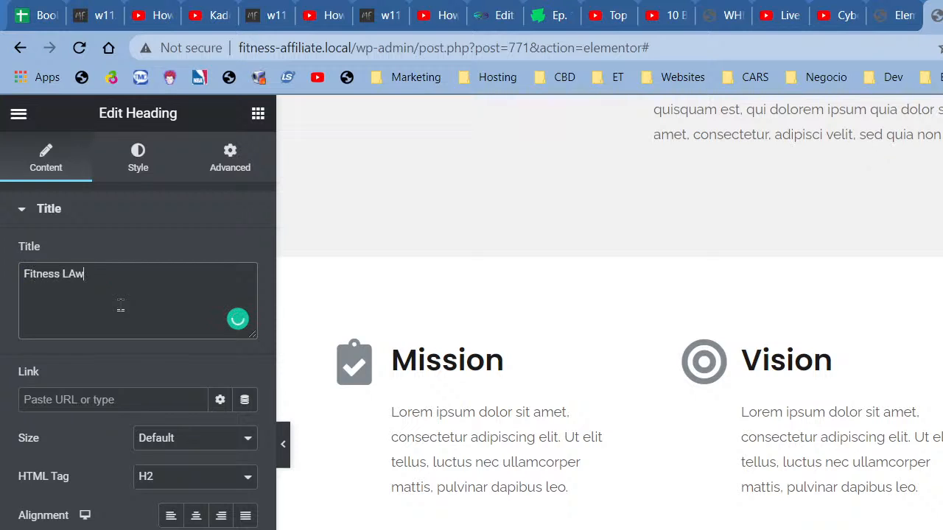
pyautogui.press('BackSpace')
pyautogui.press('BackSpace')
pyautogui.press('BackSpace')
pyautogui.write('Laws')
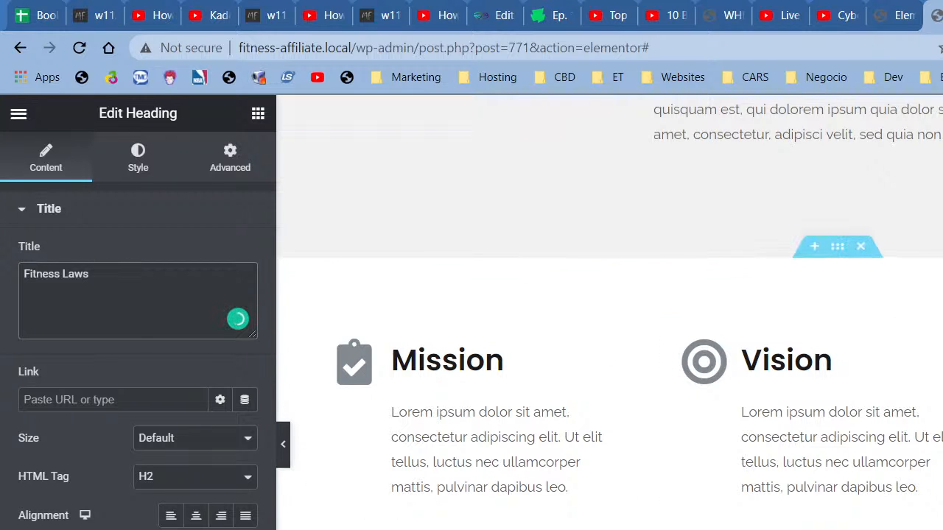
pyautogui.scroll(10, 636, 516)
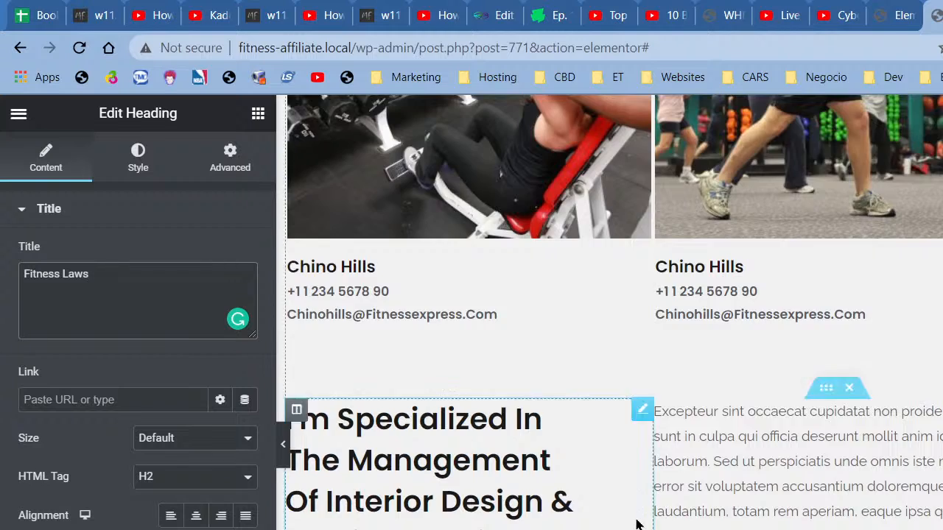
pyautogui.scroll(5, 638, 519)
pyautogui.scroll(-3, 616, 493)
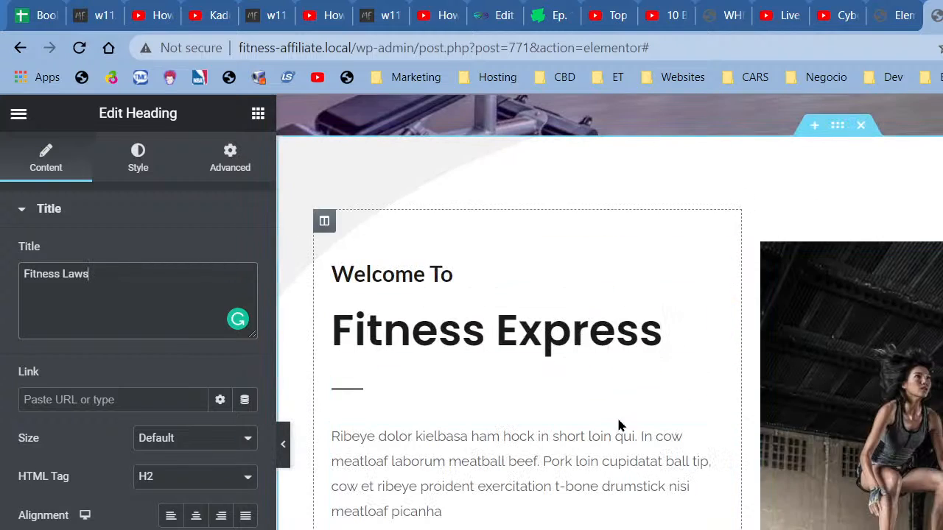
pyautogui.scroll(-8, 918, 475)
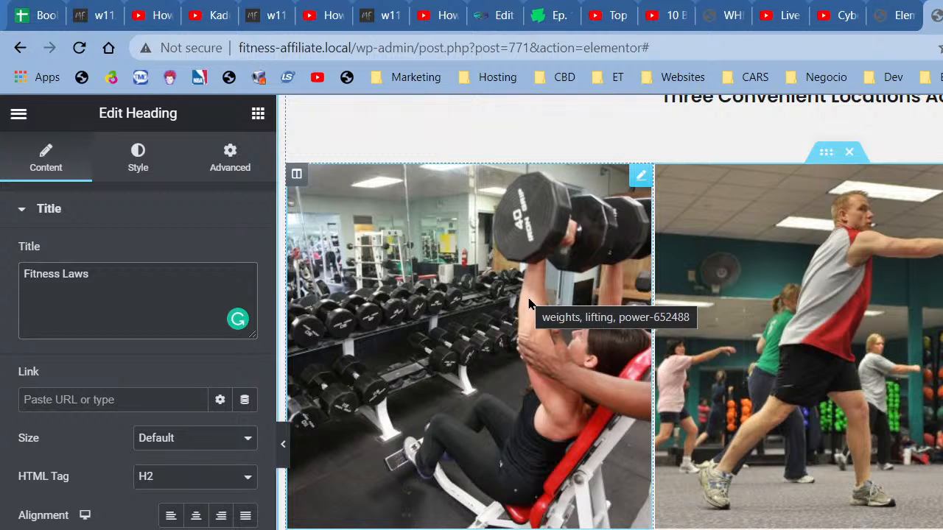
pyautogui.scroll(-4, 529, 303)
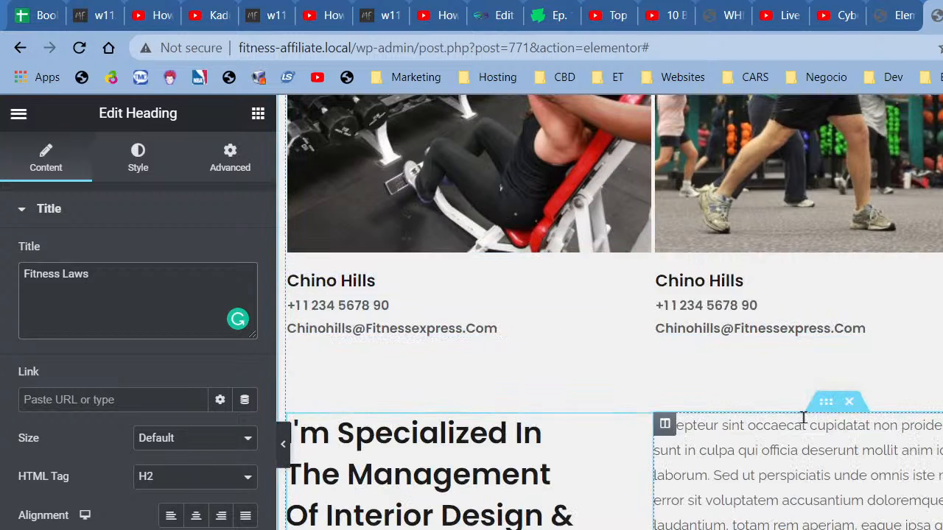
# Step: Delete the section holding the interior-design heading
pyautogui.click(852, 404)
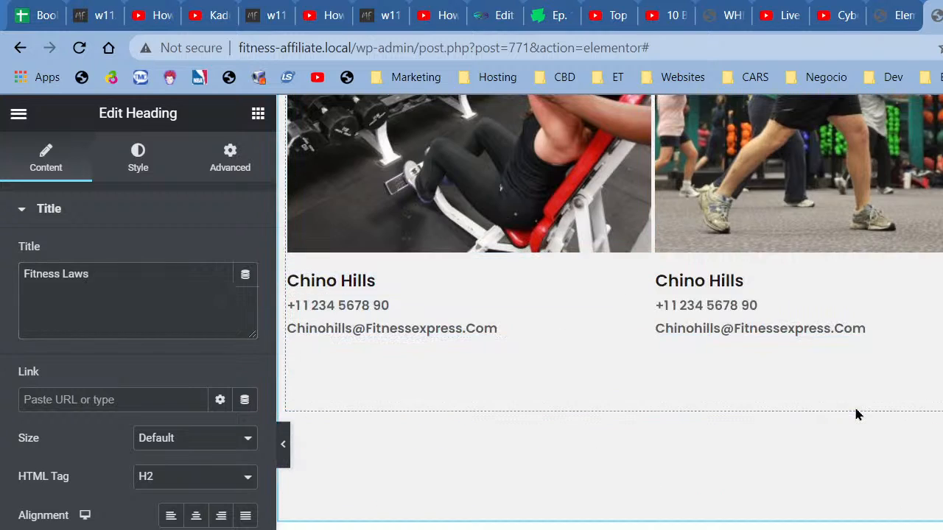
pyautogui.scroll(-1, 741, 433)
pyautogui.scroll(-1, 414, 461)
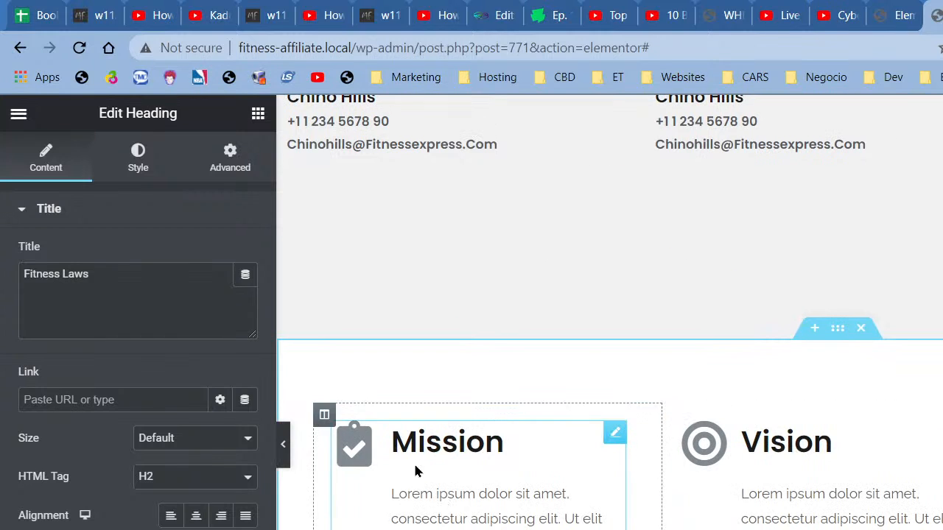
# Step: Make the Mission icon Primary purple with a Pulse hover animation and blue-violet hover colour
pyautogui.click(378, 453)
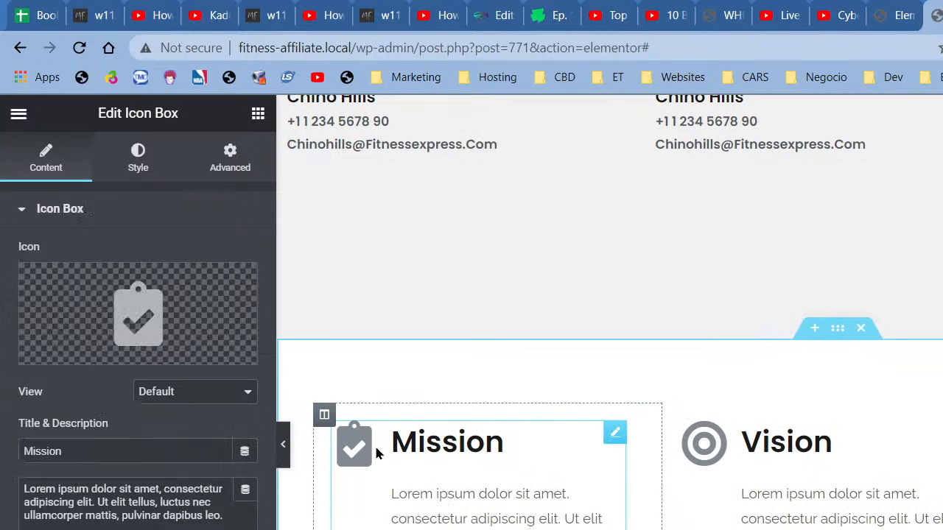
pyautogui.click(146, 180)
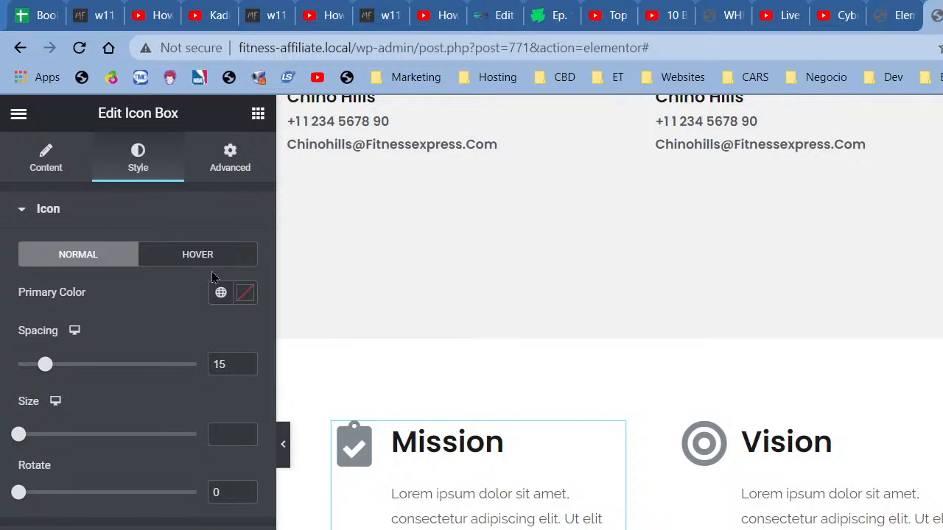
pyautogui.click(221, 292)
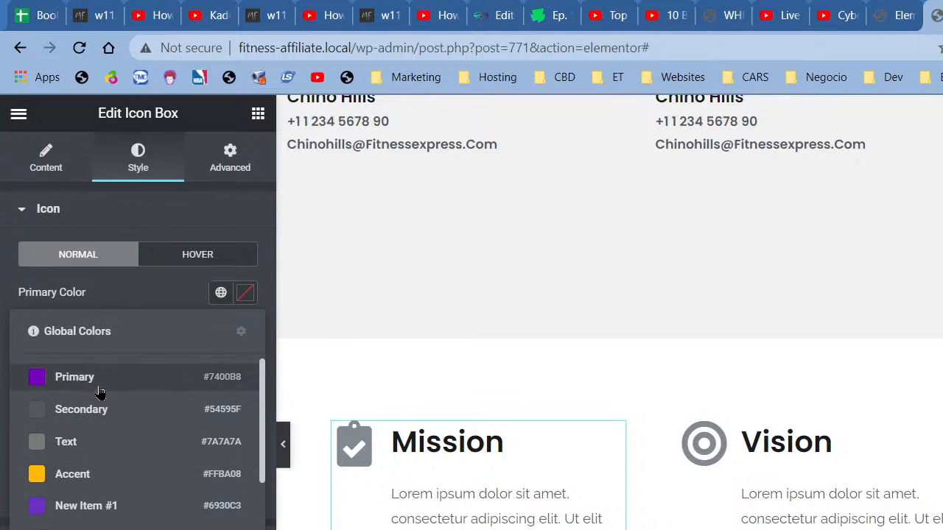
pyautogui.click(99, 392)
pyautogui.click(238, 259)
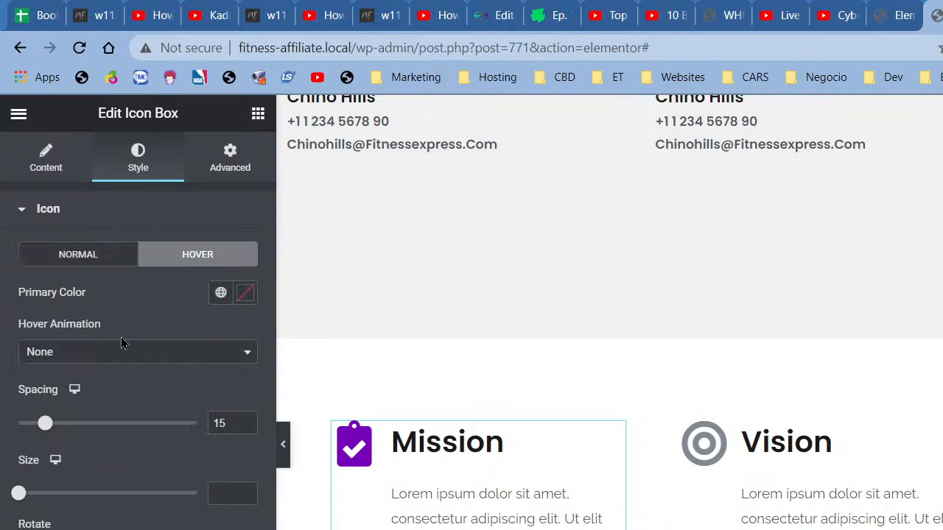
pyautogui.click(131, 356)
pyautogui.click(74, 448)
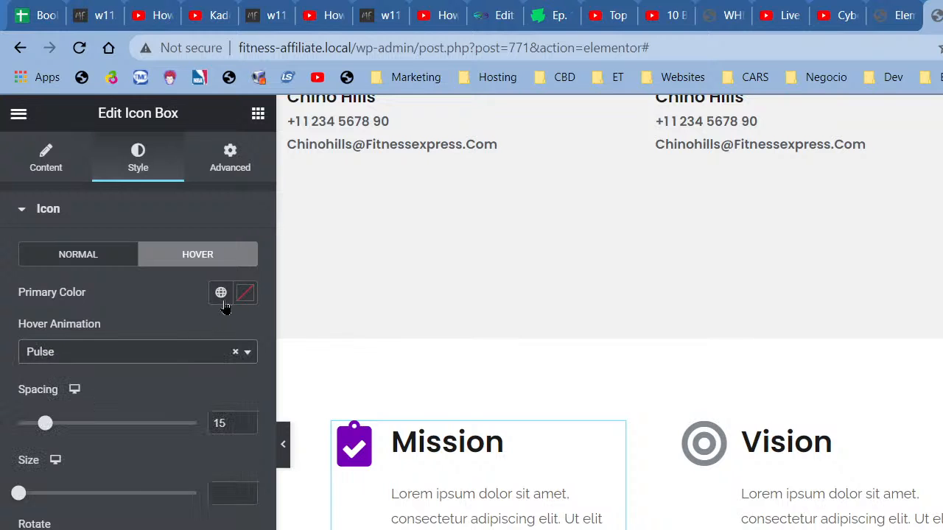
pyautogui.click(221, 293)
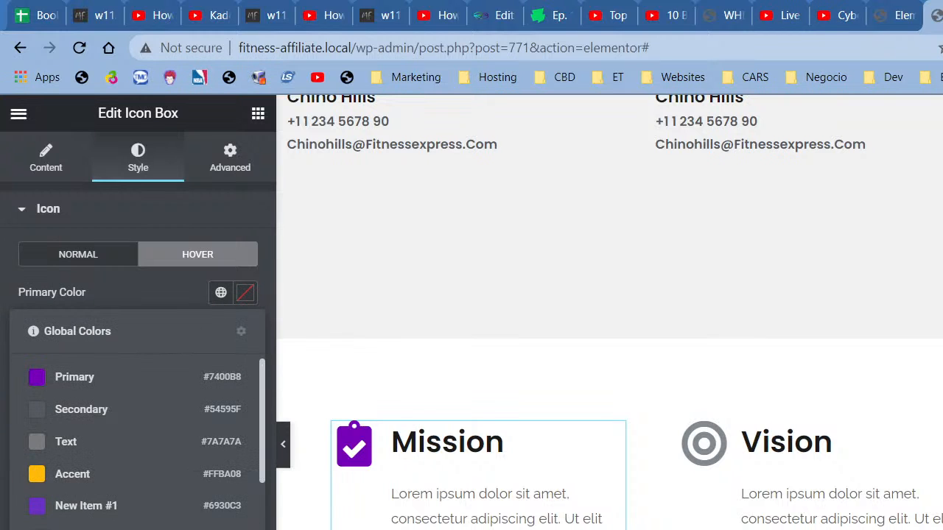
pyautogui.click(92, 529)
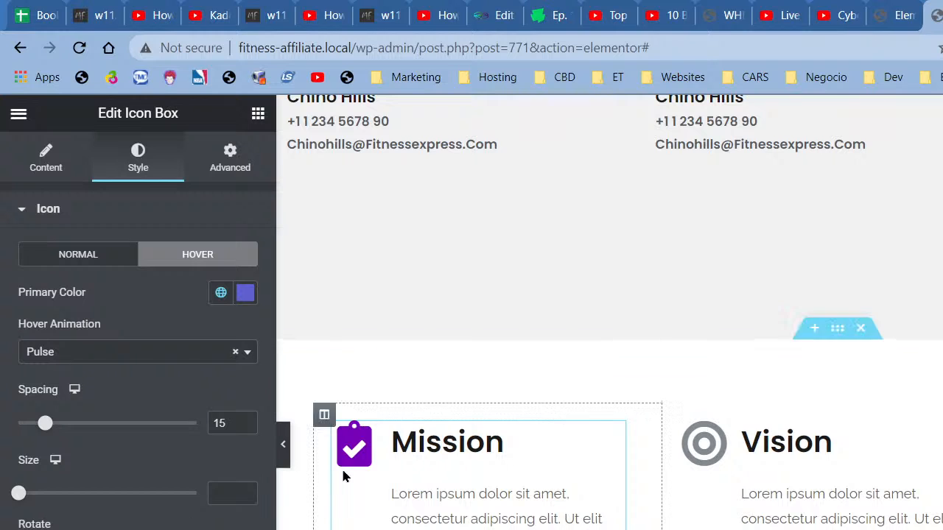
# Step: Copy the Mission icon box and paste its style onto the Vision icon box
pyautogui.rightClick(391, 451)
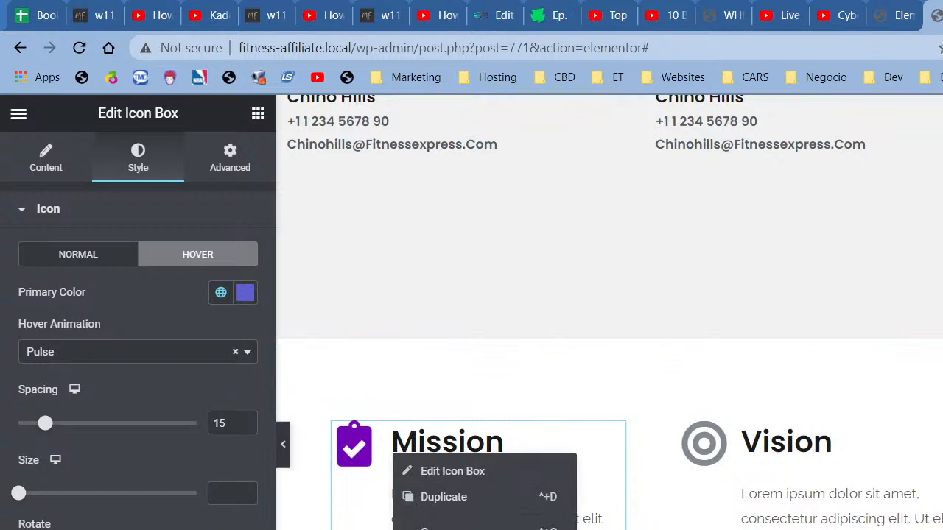
pyautogui.click(433, 529)
pyautogui.rightClick(872, 501)
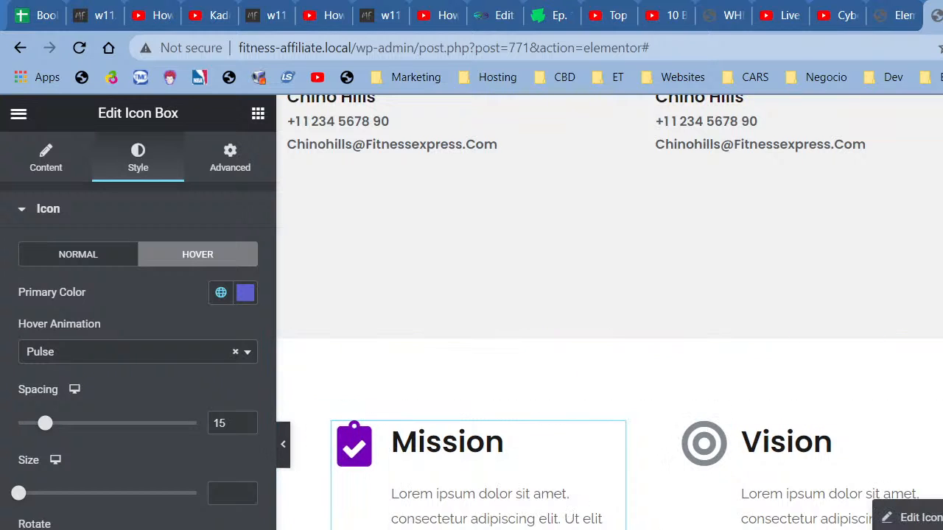
pyautogui.click(914, 529)
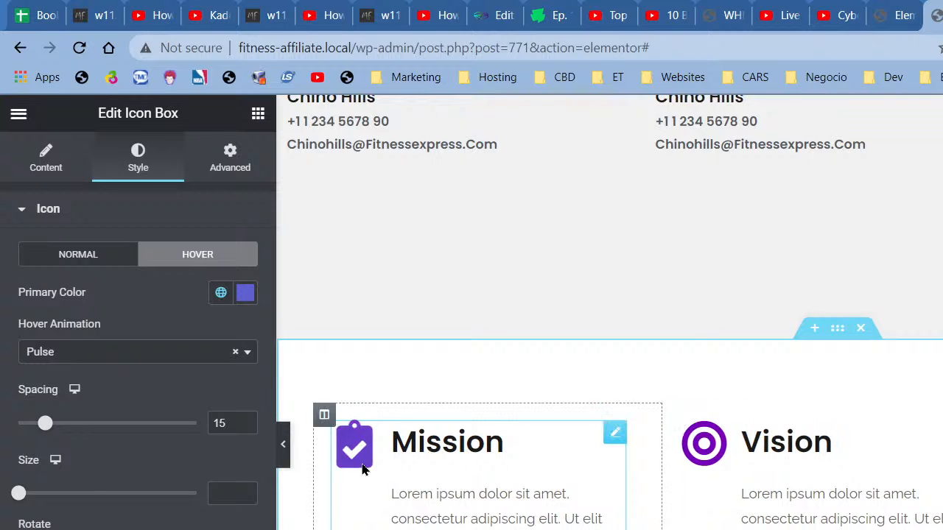
pyautogui.scroll(-3, 500, 418)
# Step: Add a new empty section above the designer introduction
pyautogui.scroll(15, 790, 489)
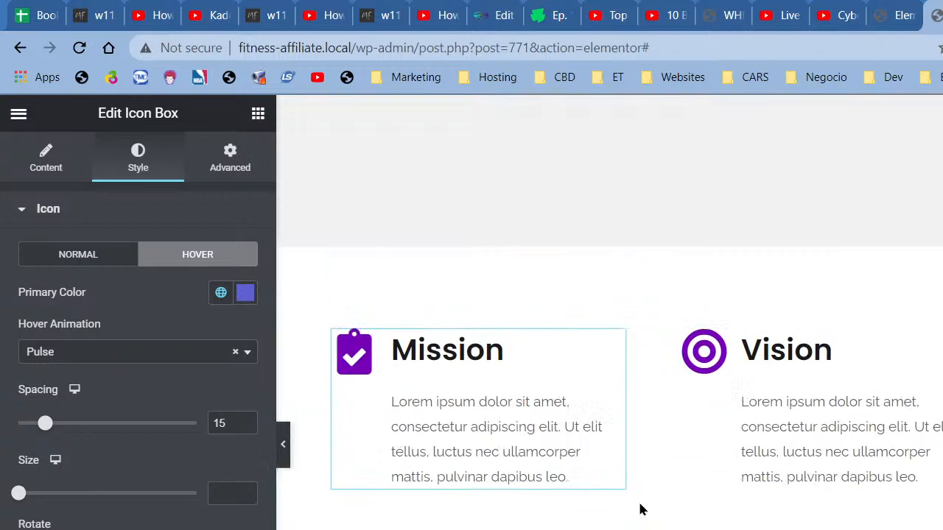
pyautogui.scroll(10, 788, 486)
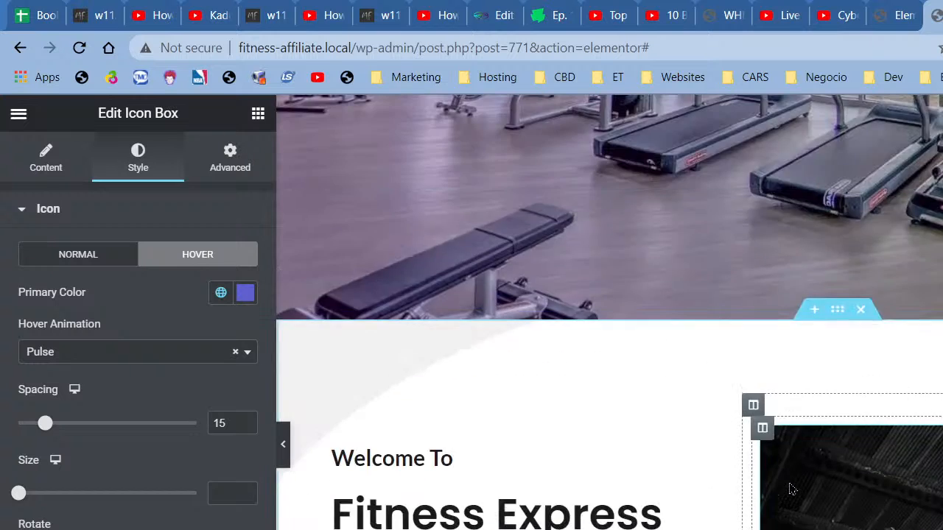
pyautogui.scroll(-9, 515, 402)
pyautogui.scroll(-12, 416, 381)
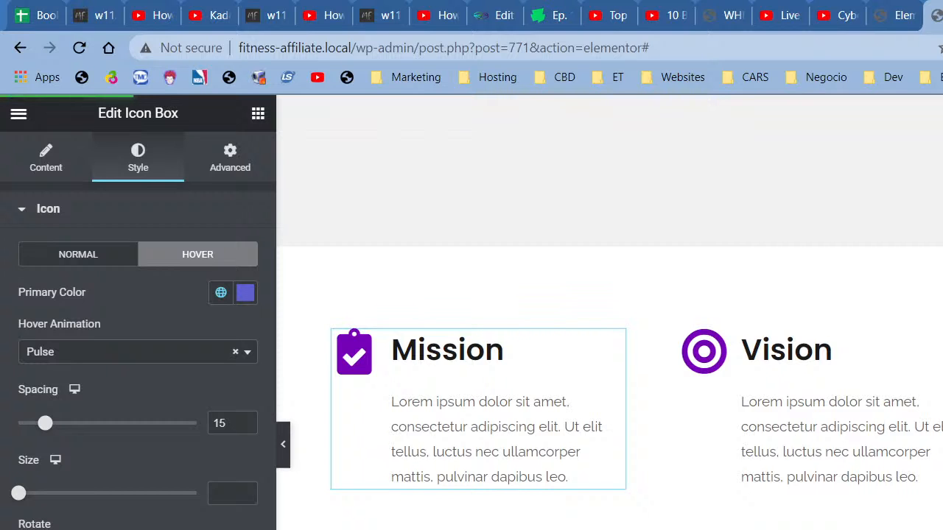
pyautogui.scroll(-5, 905, 316)
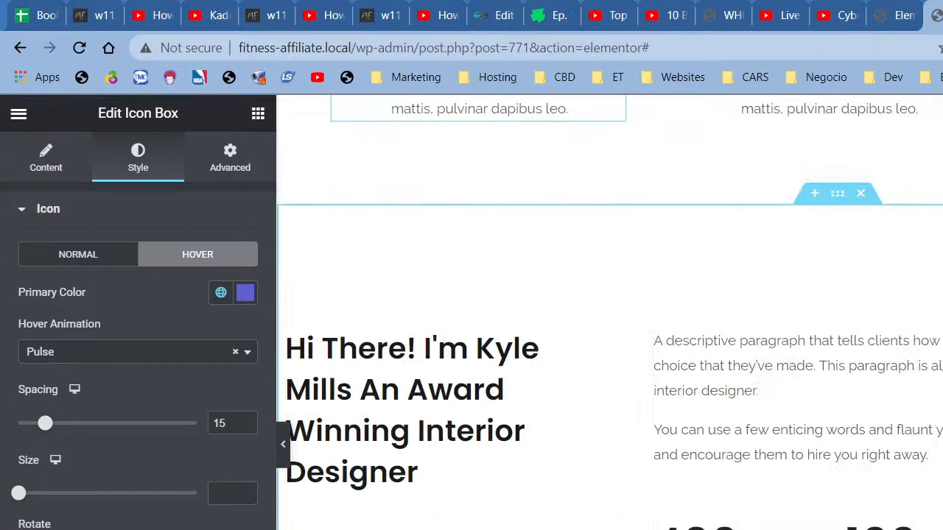
pyautogui.click(813, 193)
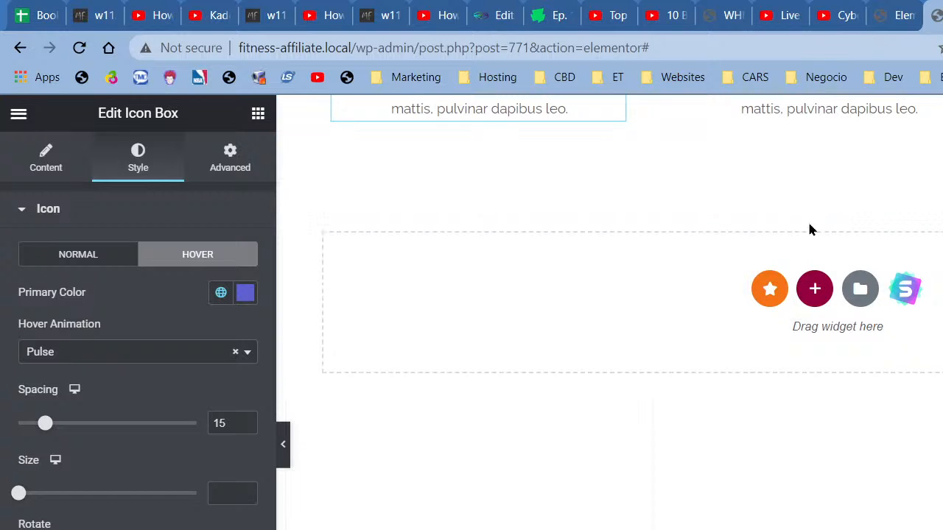
# Step: Import the Life Coach kit's Home page from the template library and remove its forest hero section
pyautogui.click(907, 303)
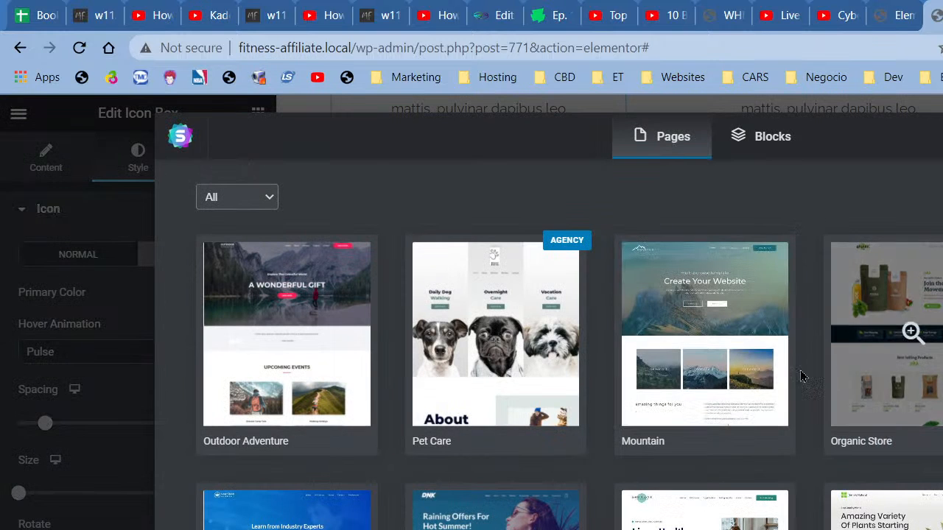
pyautogui.scroll(-5, 729, 447)
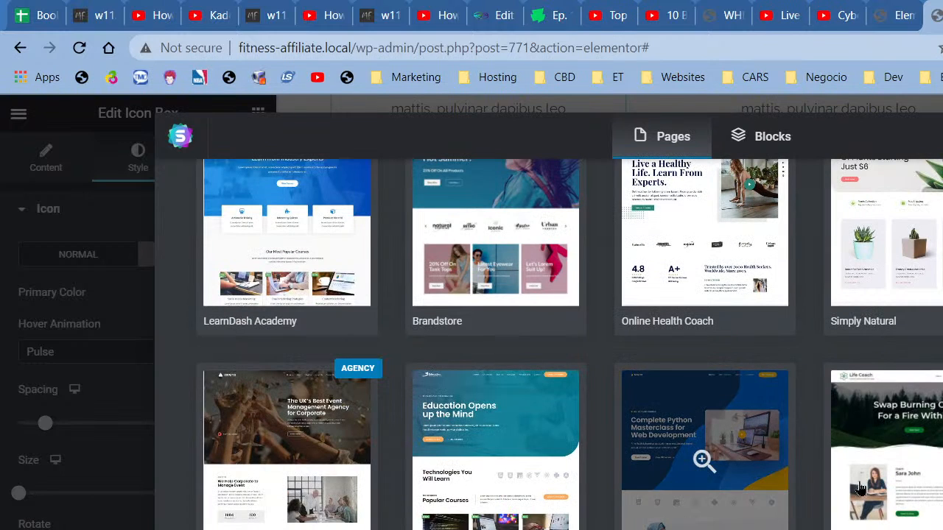
pyautogui.click(868, 489)
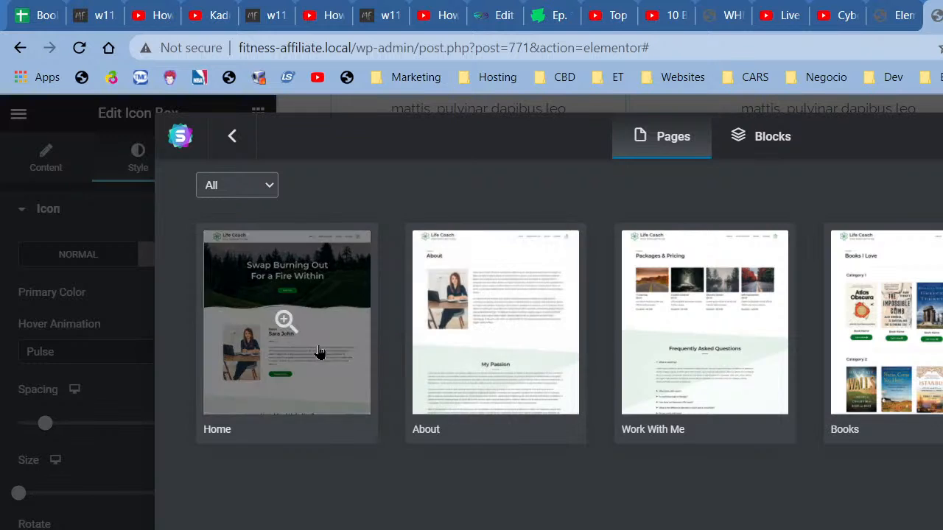
pyautogui.click(319, 352)
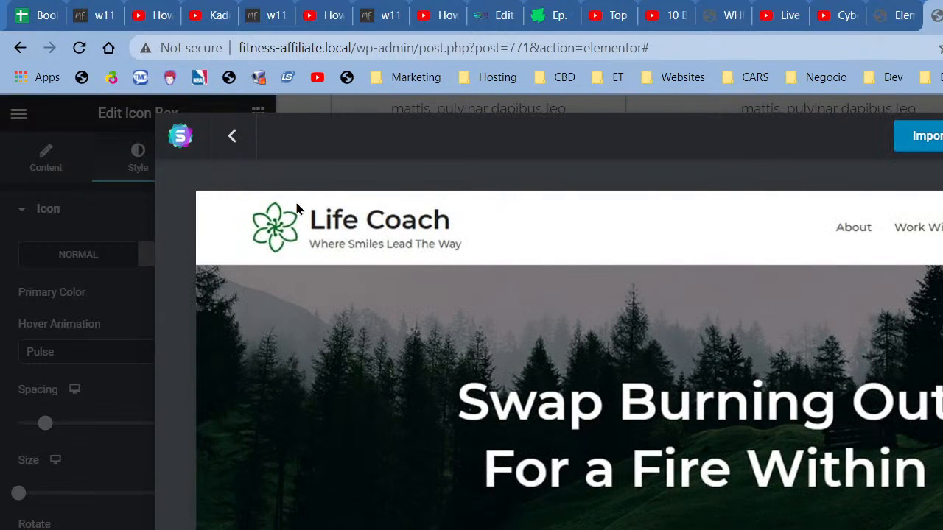
pyautogui.click(234, 138)
pyautogui.click(235, 138)
pyautogui.scroll(-5, 919, 495)
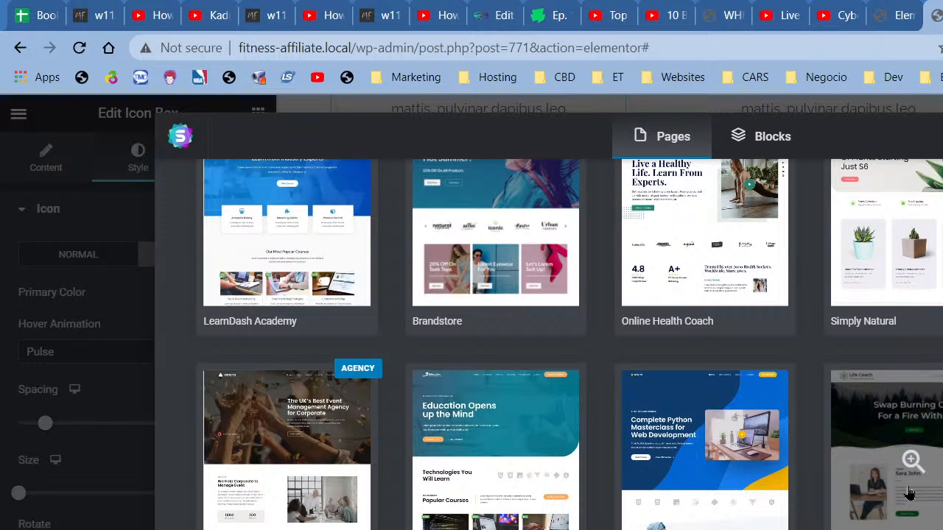
pyautogui.click(908, 491)
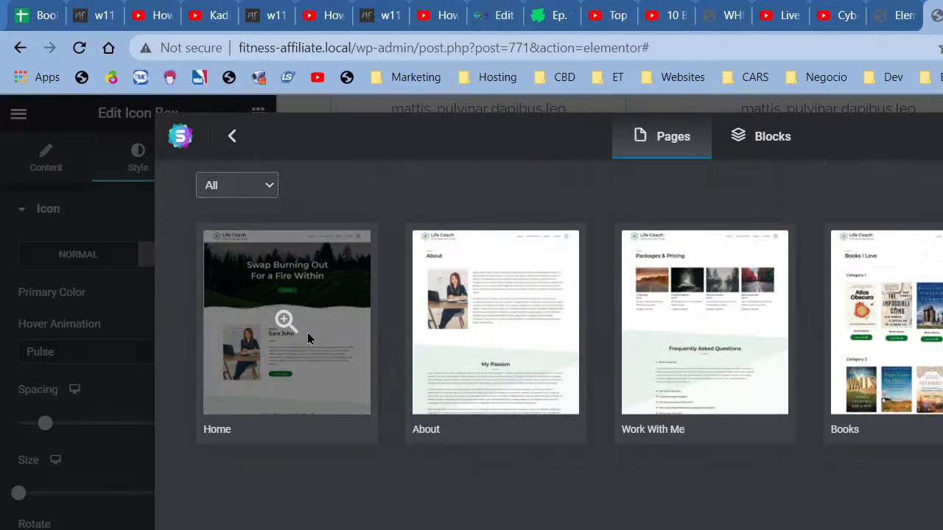
pyautogui.click(308, 333)
pyautogui.click(913, 136)
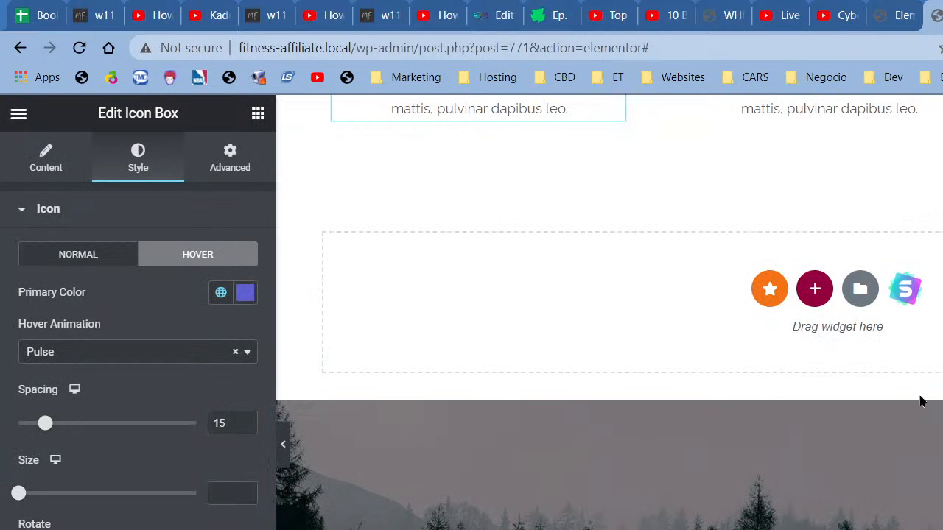
pyautogui.click(860, 395)
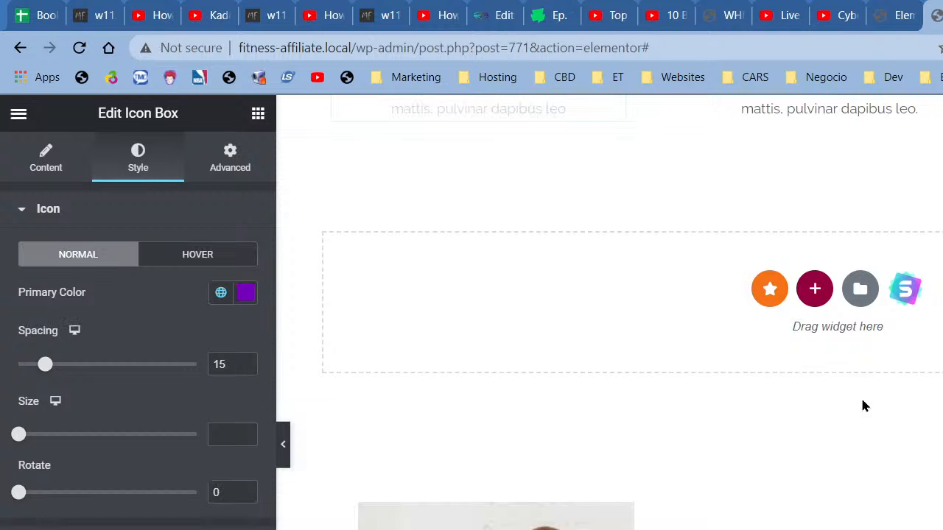
# Step: Change the imported section's 'Coach' heading above Sara John to 'Head Fitness Junkie'
pyautogui.scroll(-5, 558, 192)
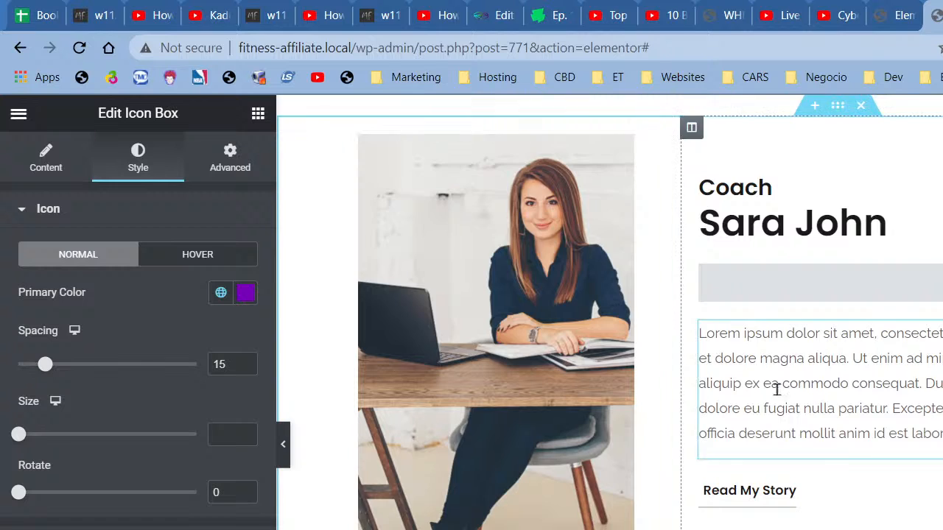
pyautogui.scroll(-4, 765, 457)
pyautogui.scroll(-3, 873, 457)
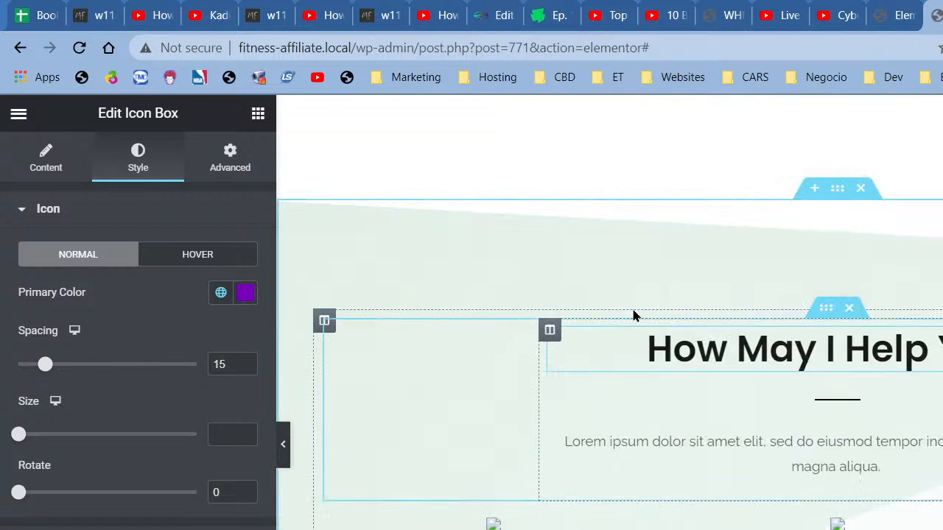
pyautogui.scroll(4, 631, 315)
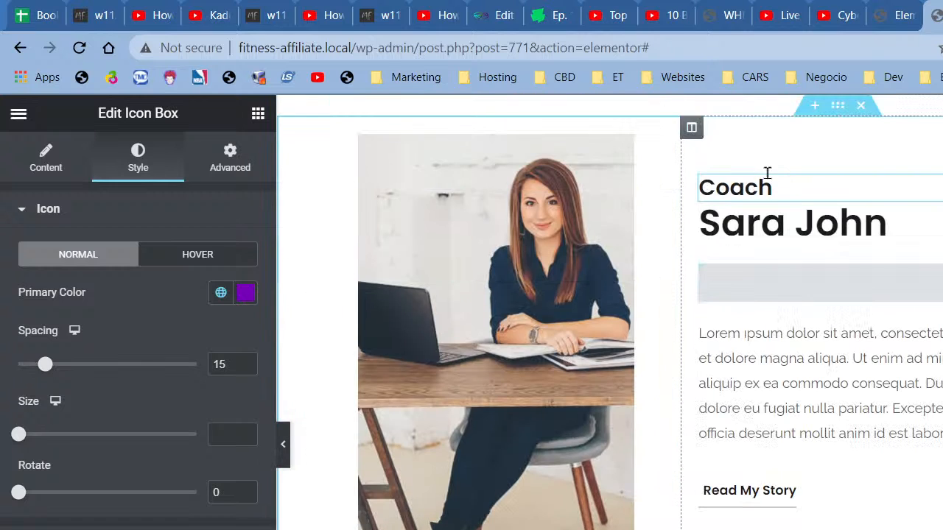
pyautogui.click(764, 177)
pyautogui.doubleClick(142, 306)
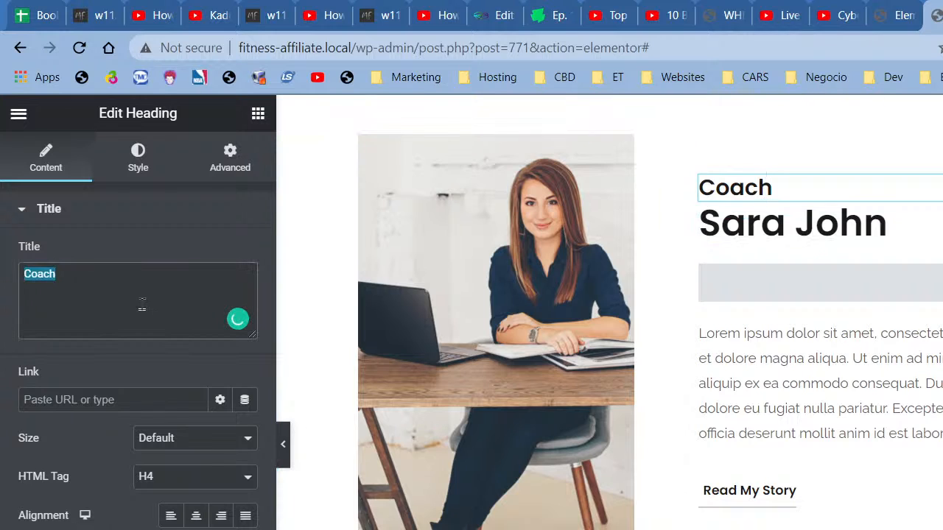
pyautogui.write('Head ')
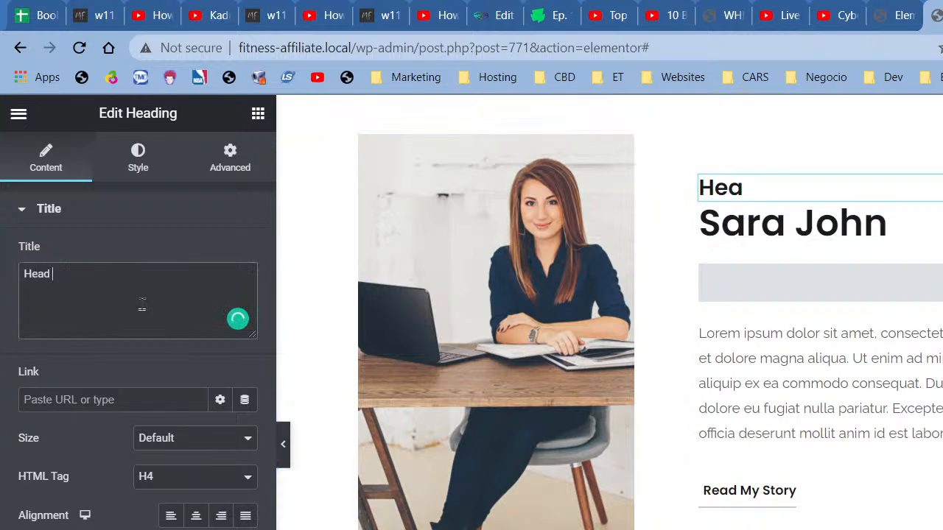
pyautogui.write('Fitness J')
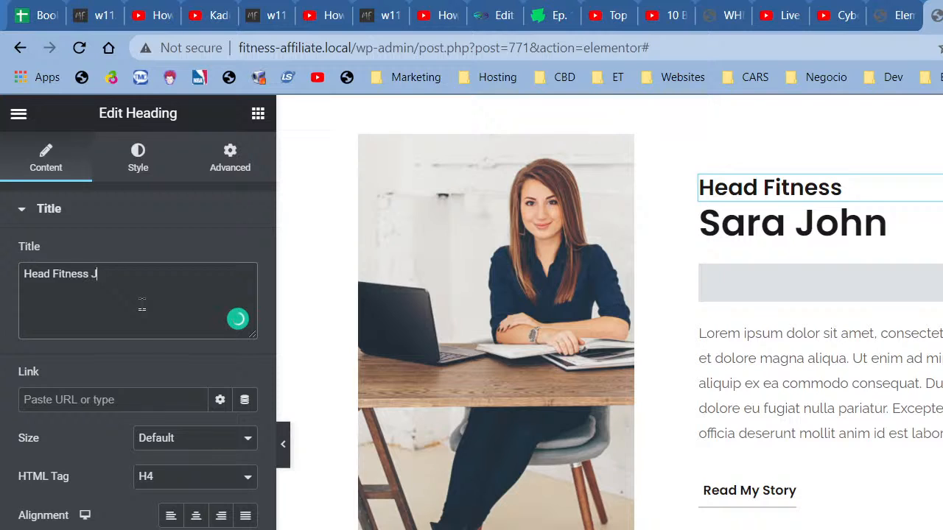
pyautogui.write('unkie')
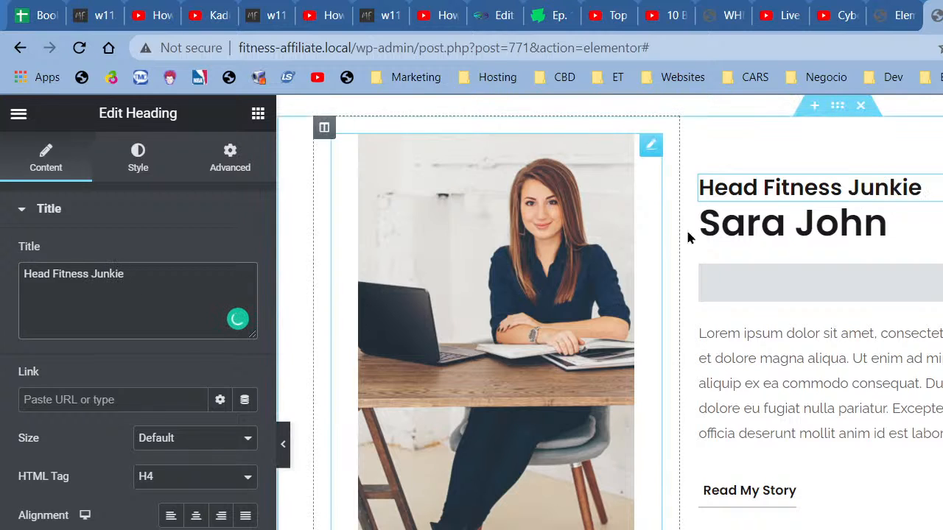
pyautogui.click(710, 226)
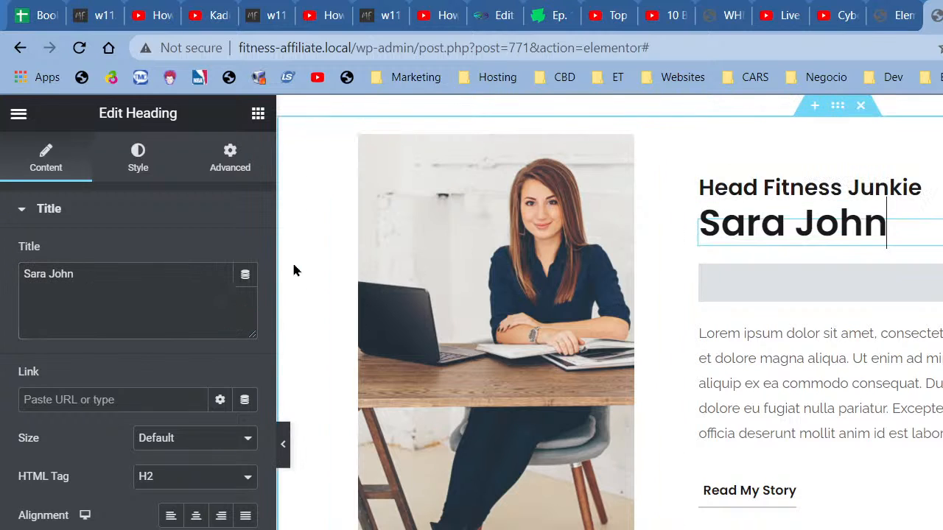
pyautogui.tripleClick(188, 294)
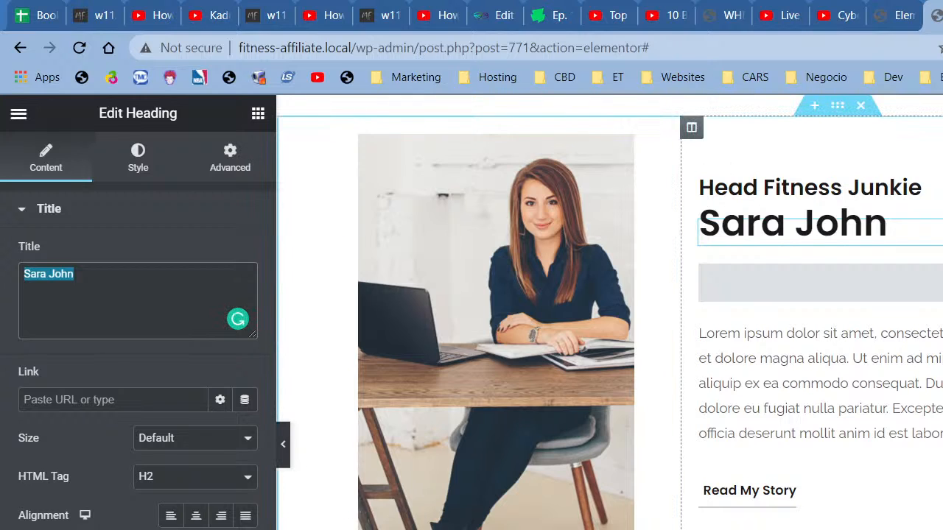
# Step: Duplicate the Sara John heading as an H6 reading 'a word from our founder'
pyautogui.rightClick(903, 220)
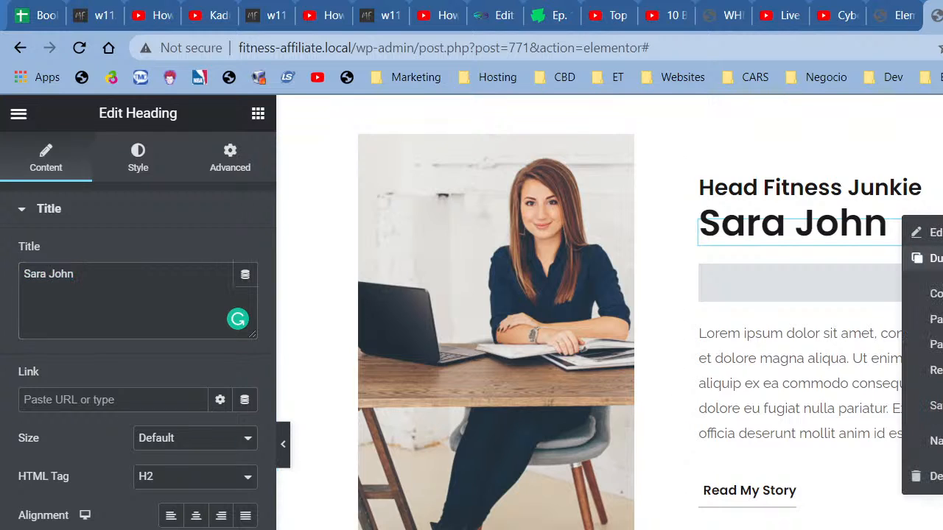
pyautogui.click(926, 258)
pyautogui.doubleClick(123, 274)
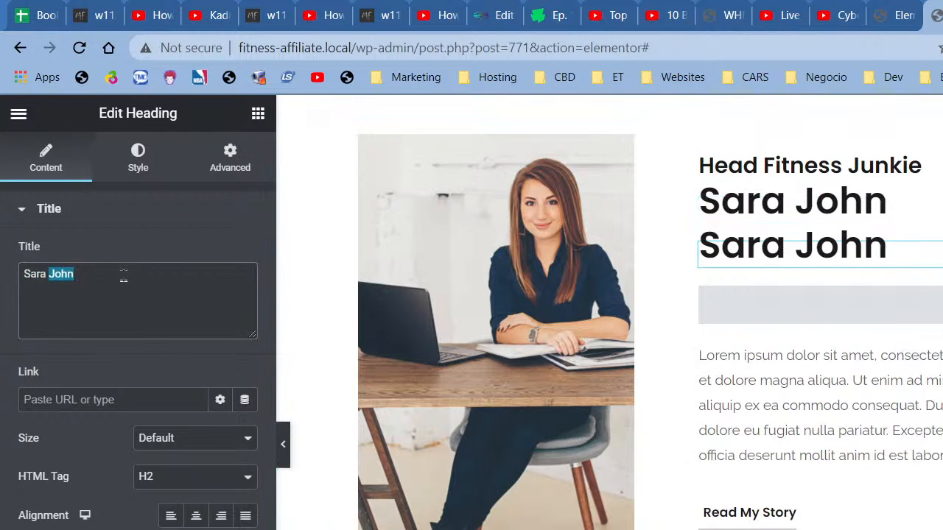
pyautogui.hotkey('ctrl', 'a')
pyautogui.write('a wor')
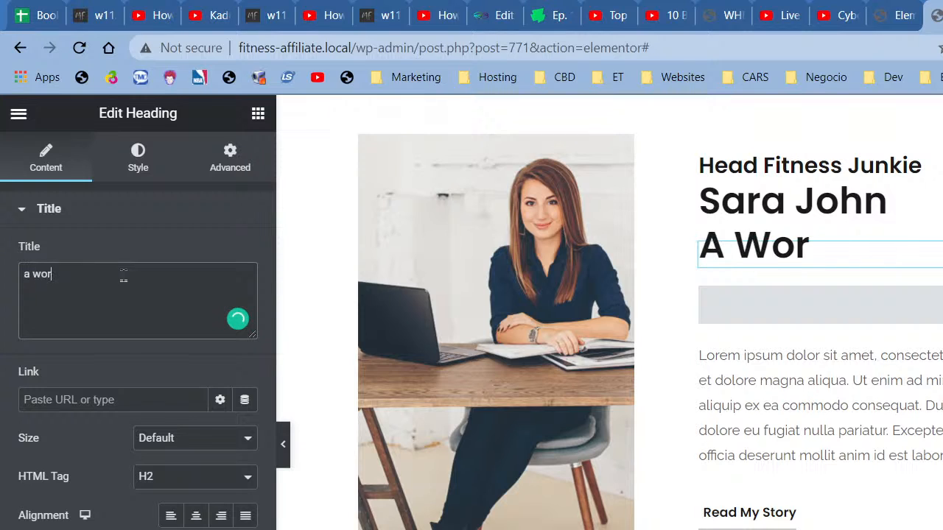
pyautogui.write('d from our found')
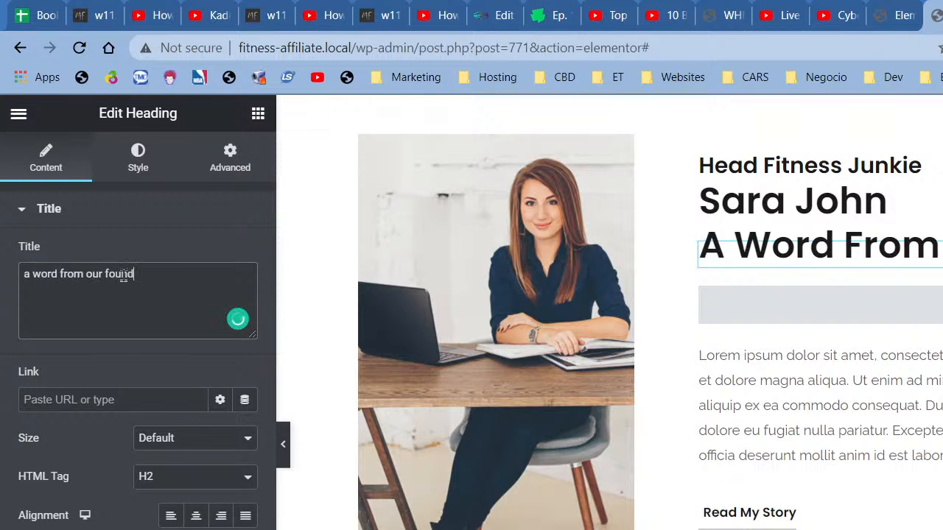
pyautogui.write('er')
pyautogui.click(140, 476)
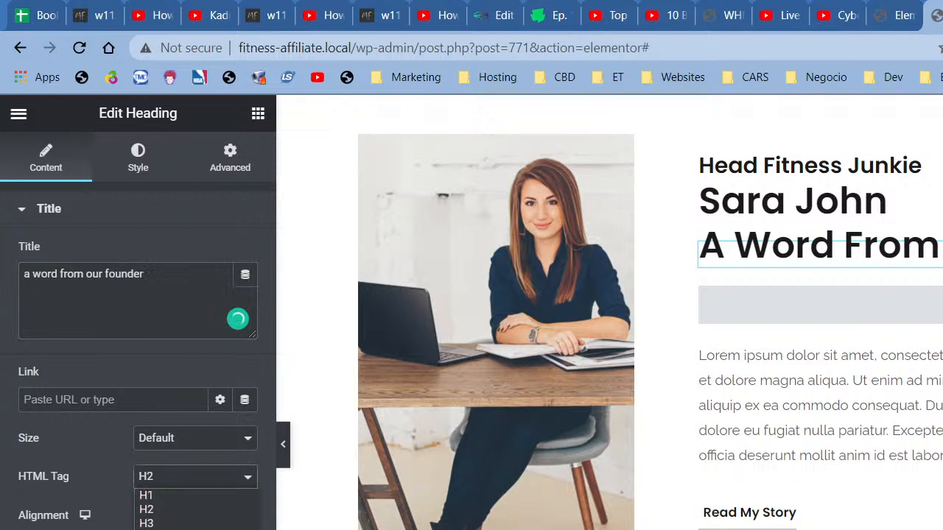
pyautogui.click(146, 529)
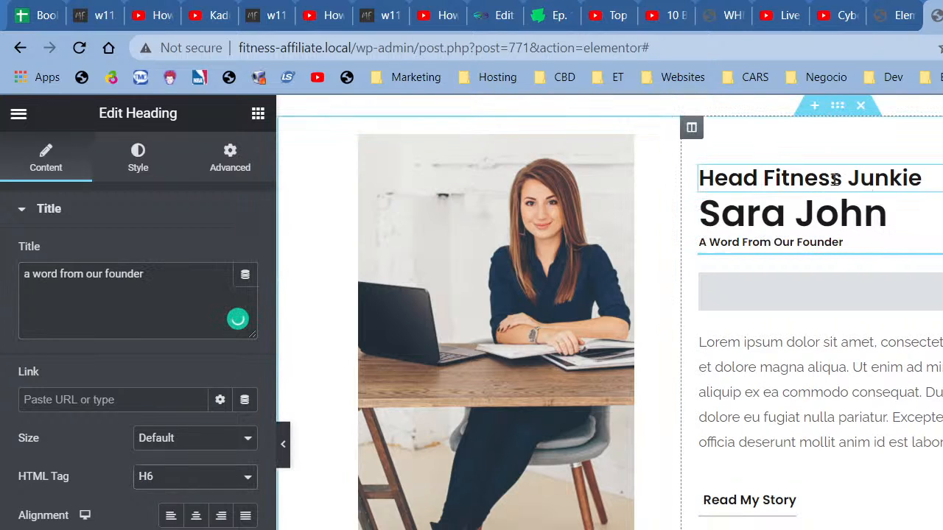
# Step: Set the Head Fitness Junkie heading's typography size to 16 px
pyautogui.click(798, 181)
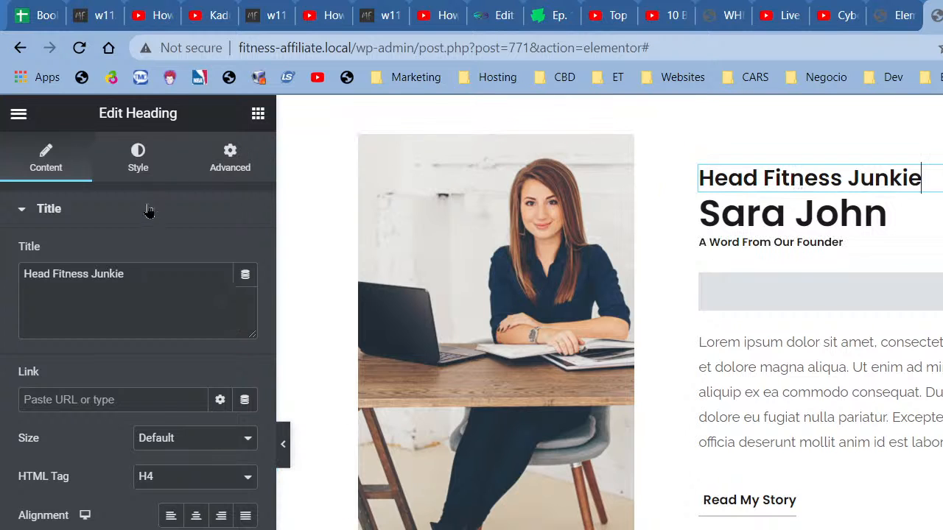
pyautogui.click(137, 157)
pyautogui.click(246, 293)
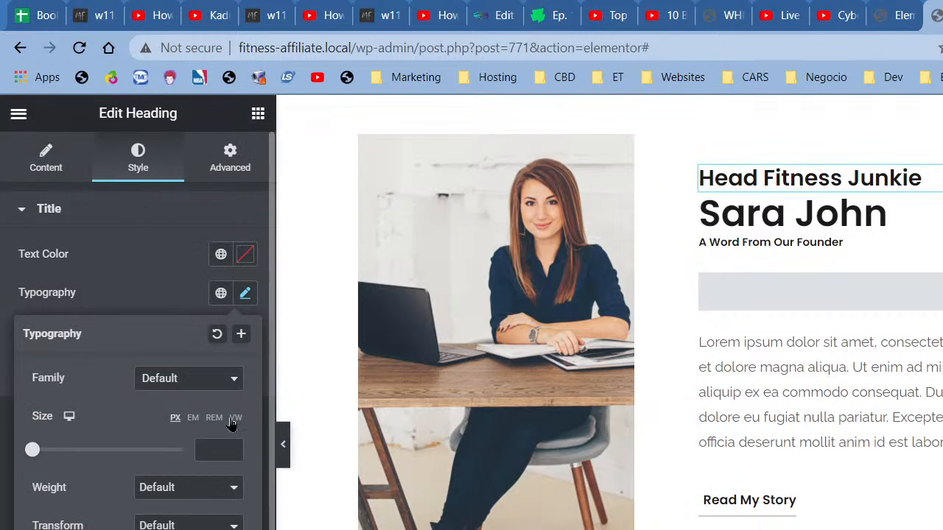
pyautogui.click(232, 452)
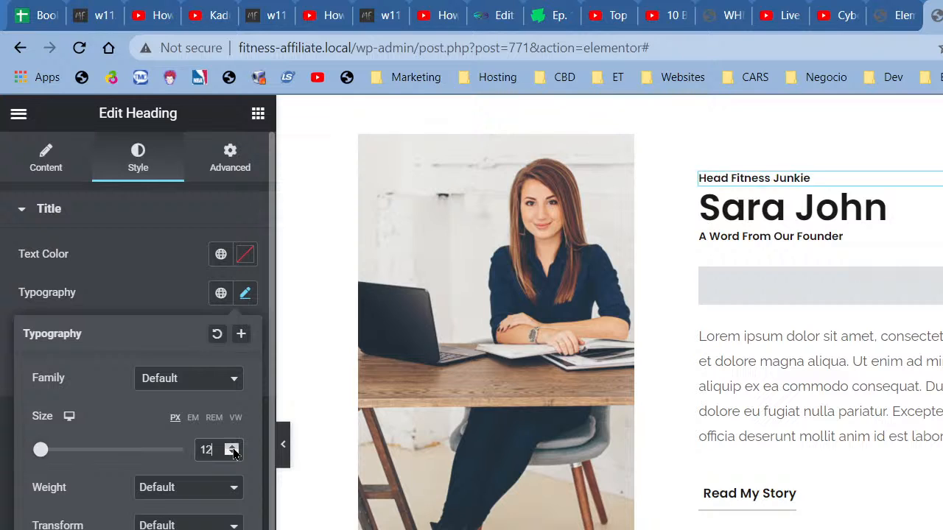
pyautogui.click(232, 446)
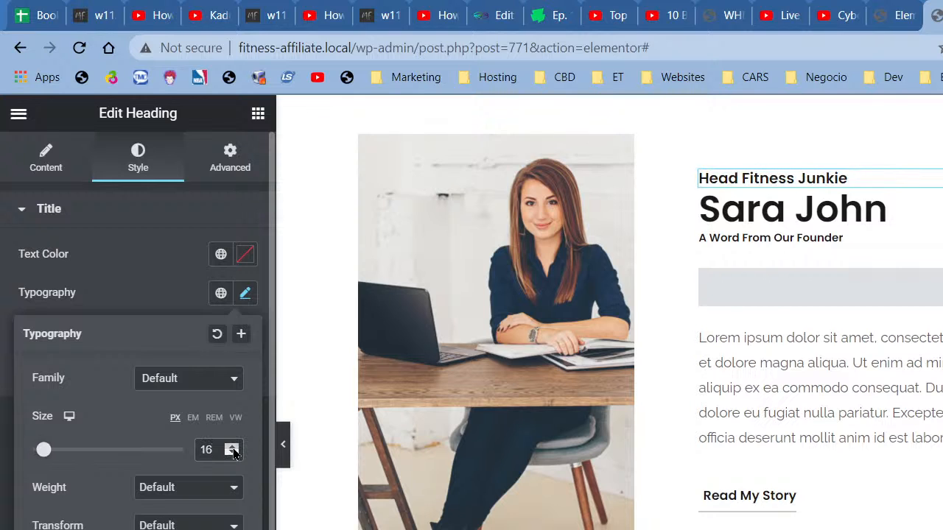
pyautogui.click(703, 199)
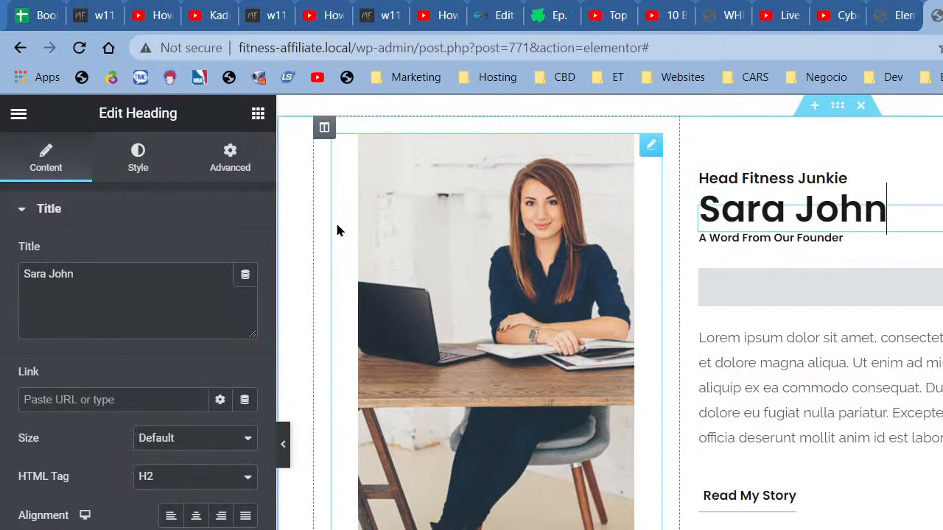